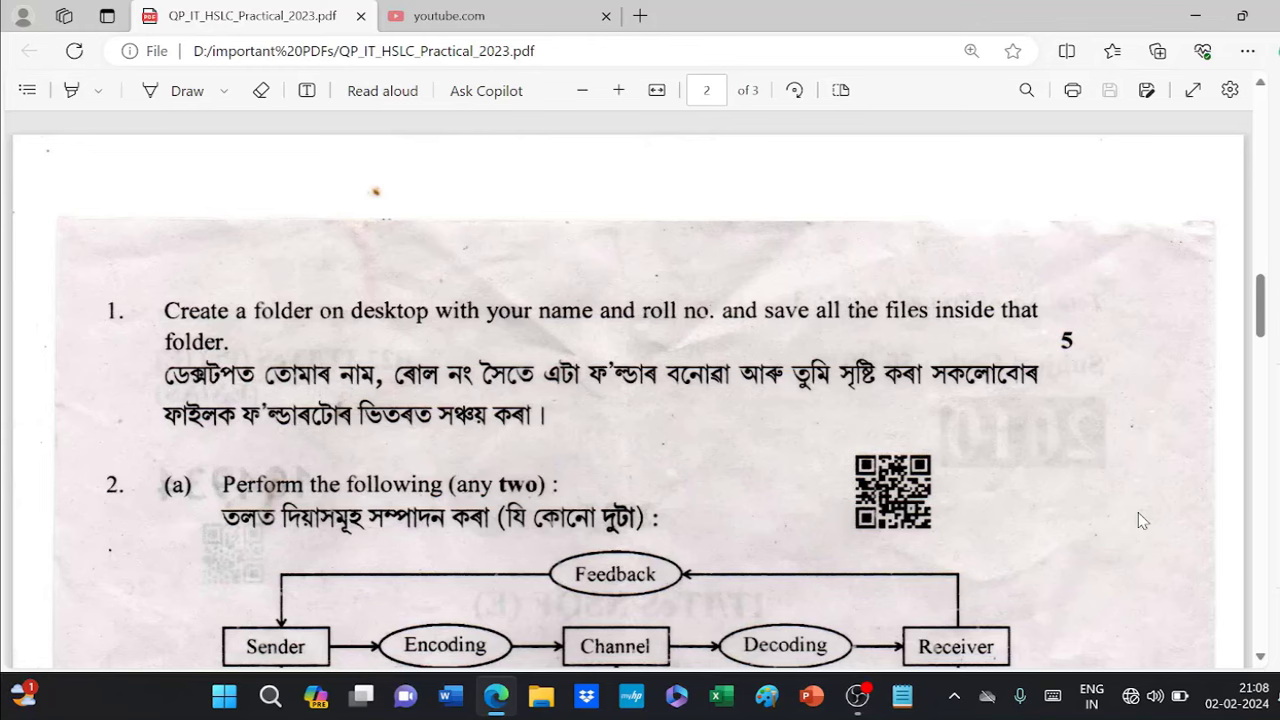
- Create a folder on the desktop, named with the student's name and roll number joined by an underscore
key("super+d")
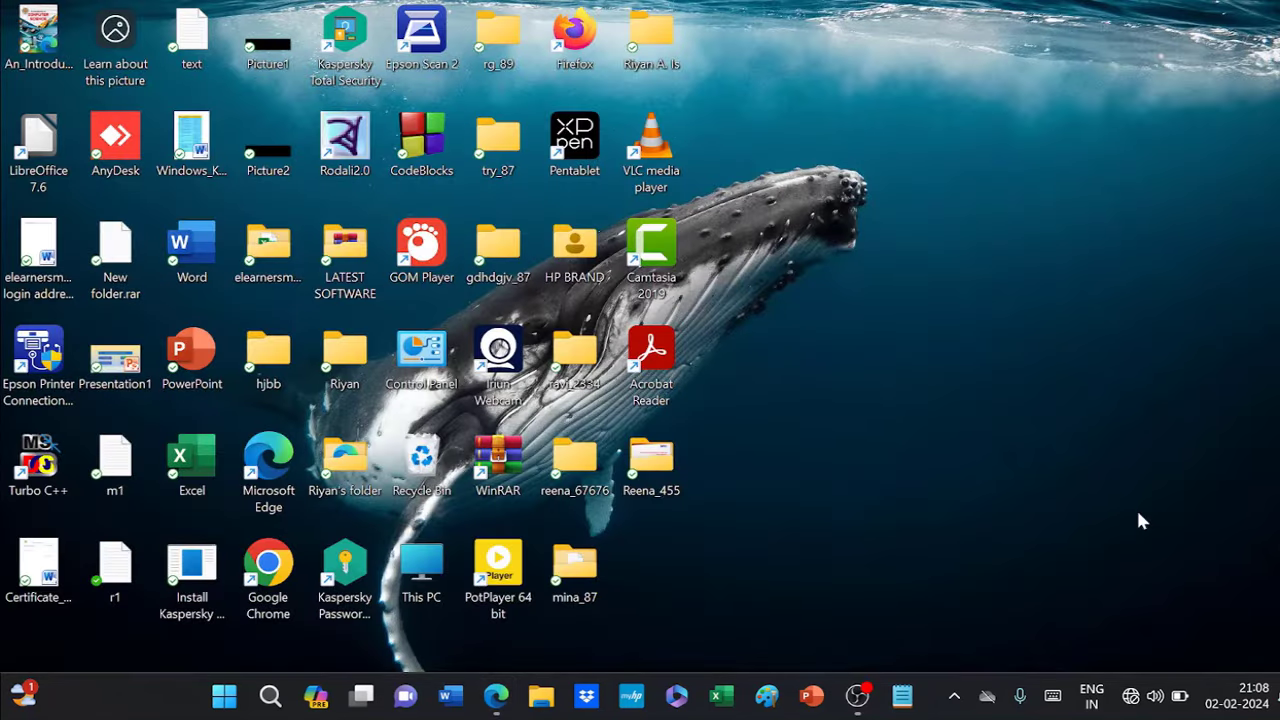
right_click(840, 74)
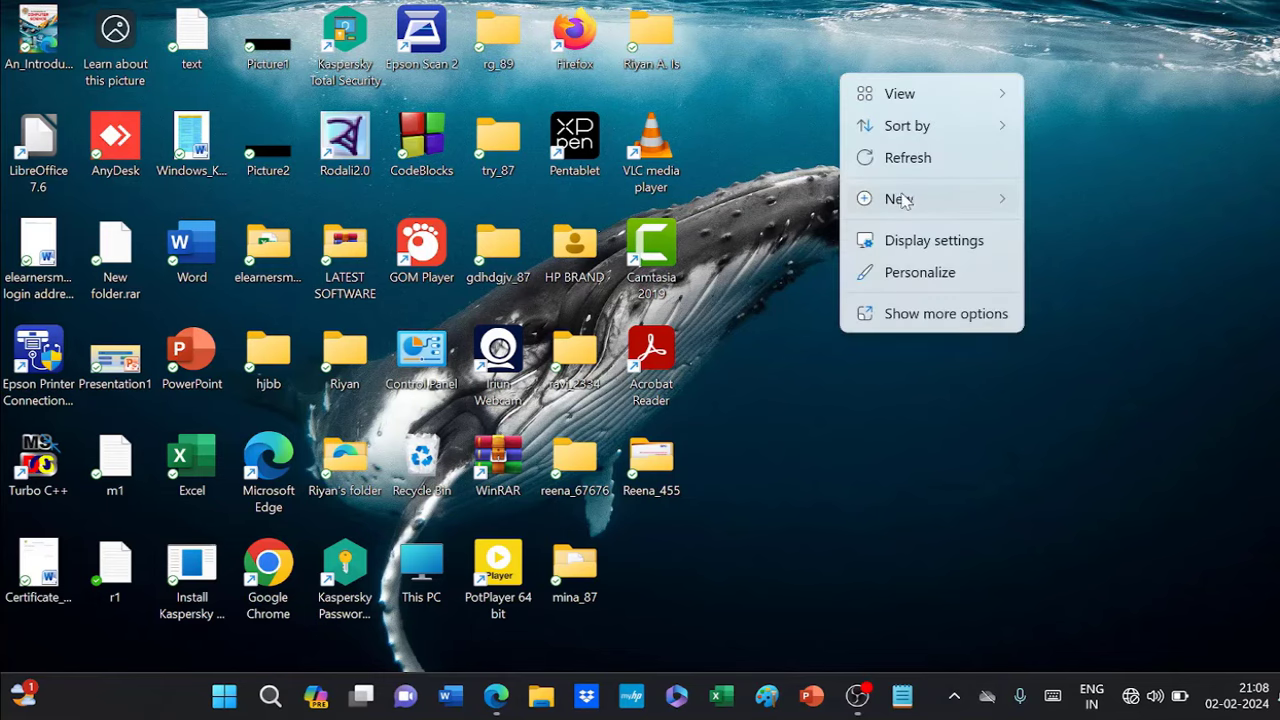
mouse_move(900, 200)
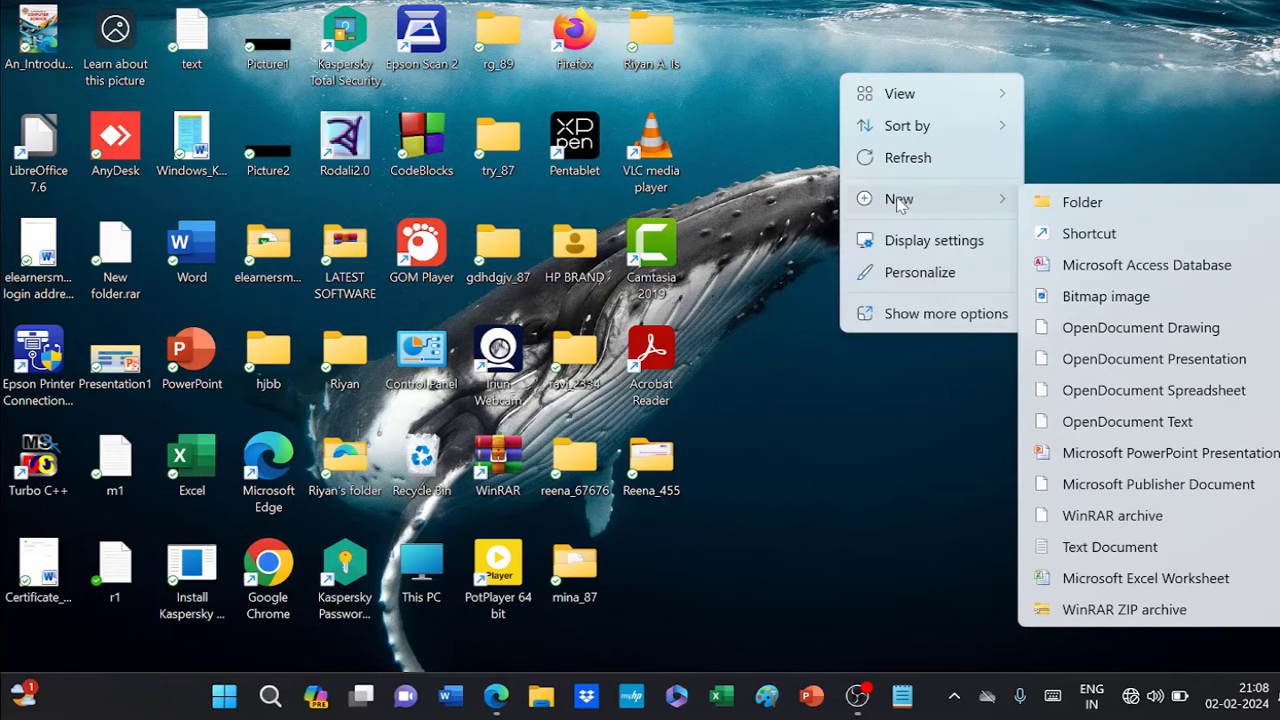
left_click(1078, 204)
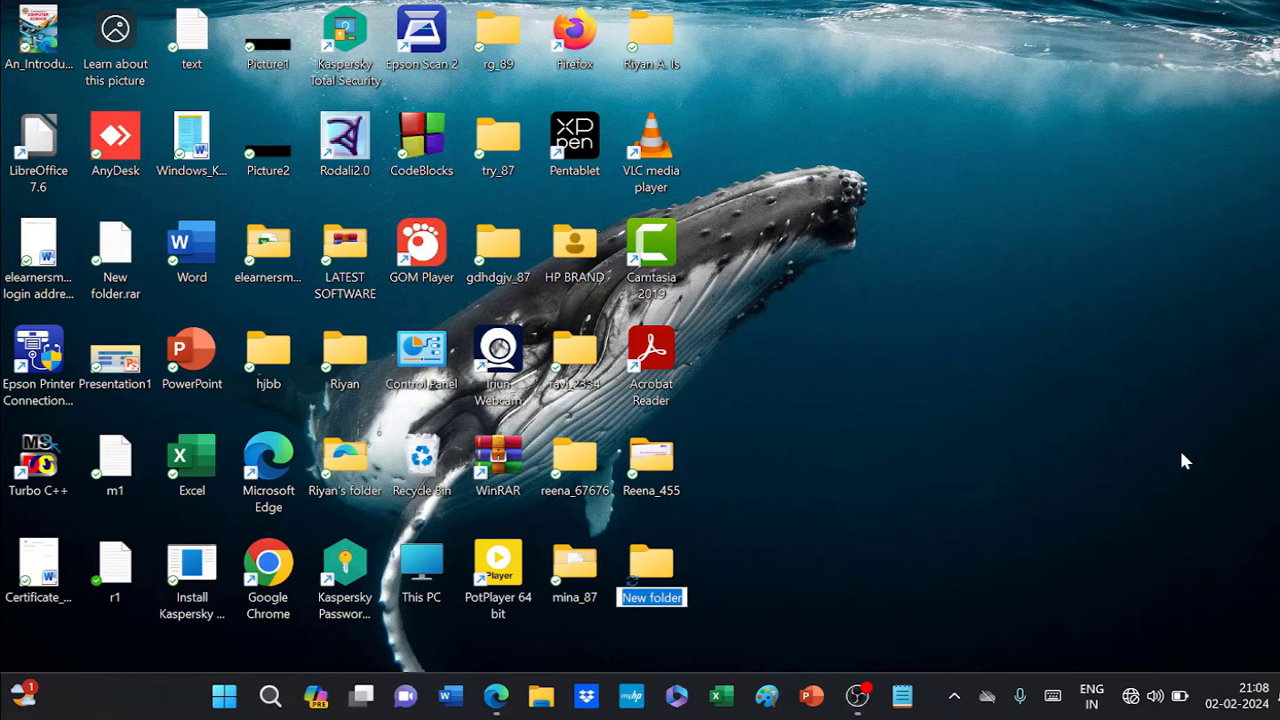
type("MIna")
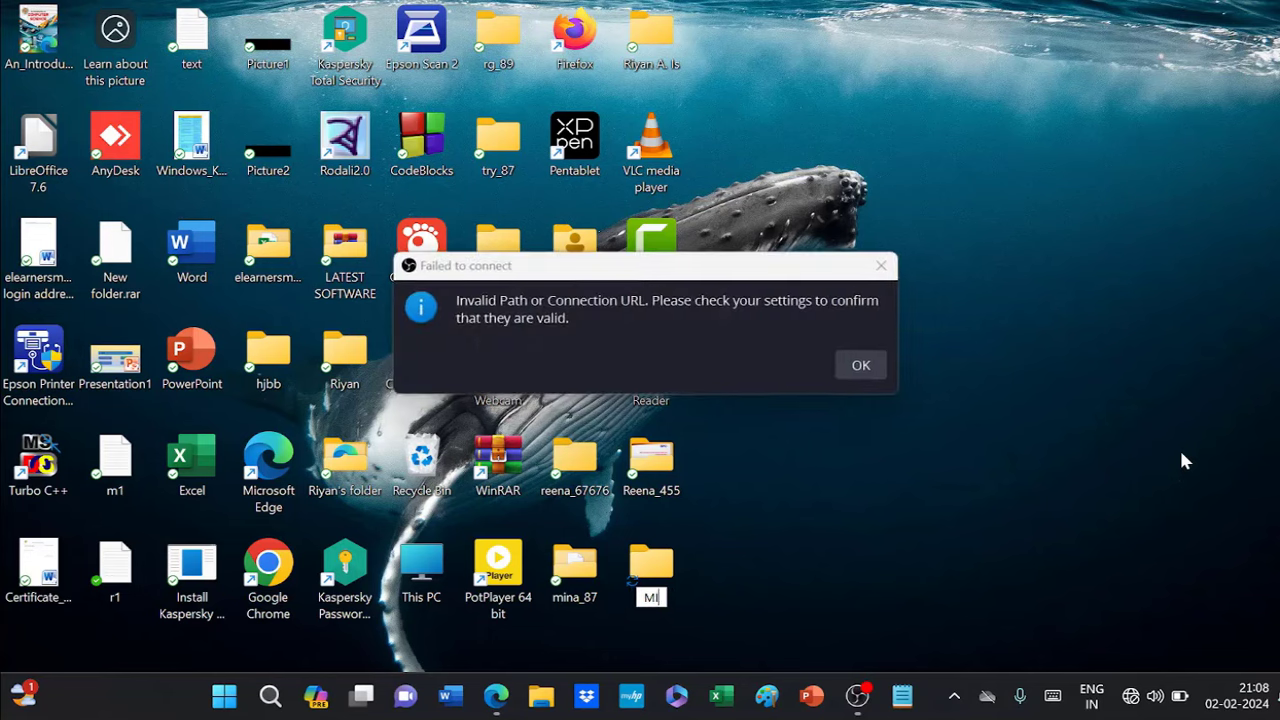
left_click(866, 366)
right_click(648, 601)
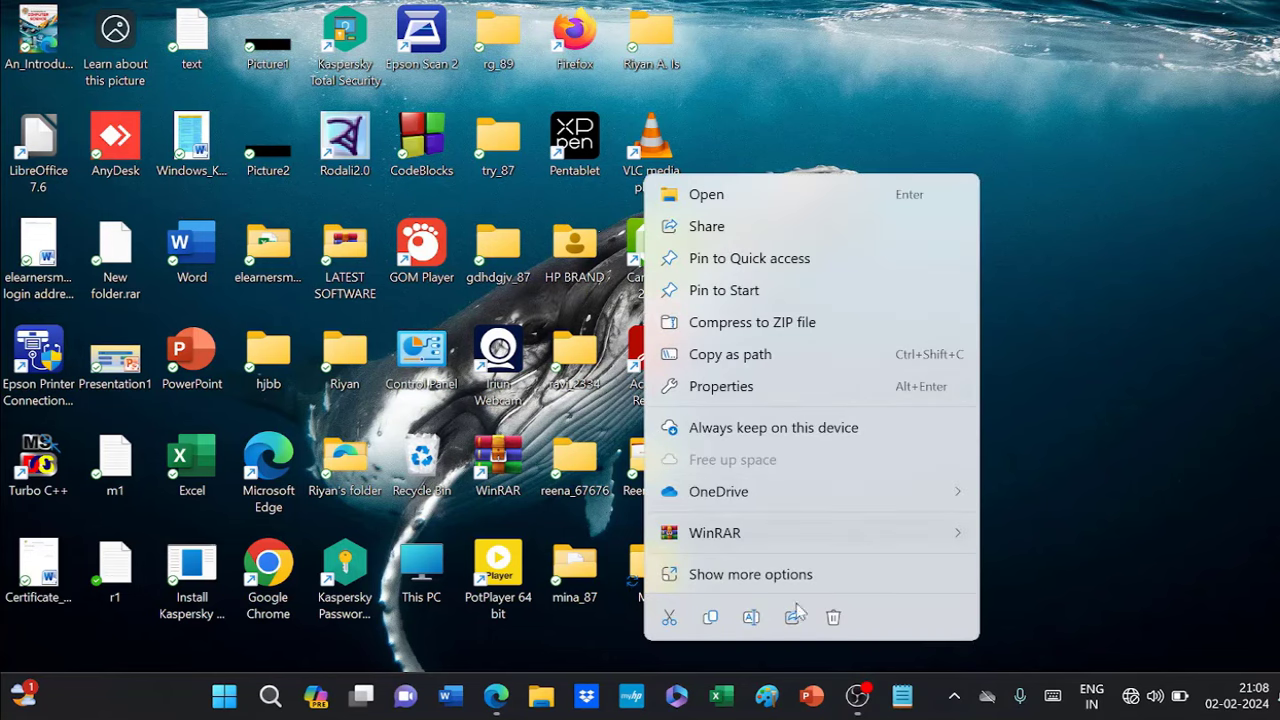
left_click(751, 617)
key("Right")
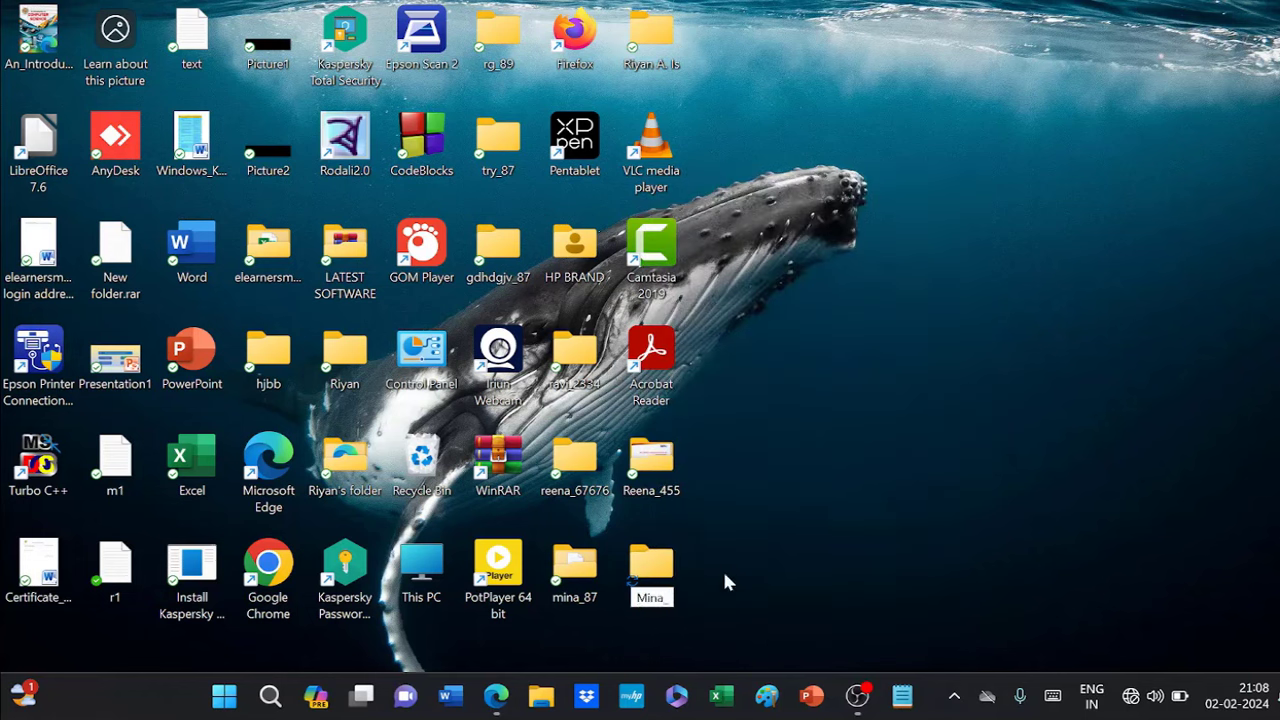
type("567")
- Open the new desktop folder to check its contents, and close it
left_click(652, 570)
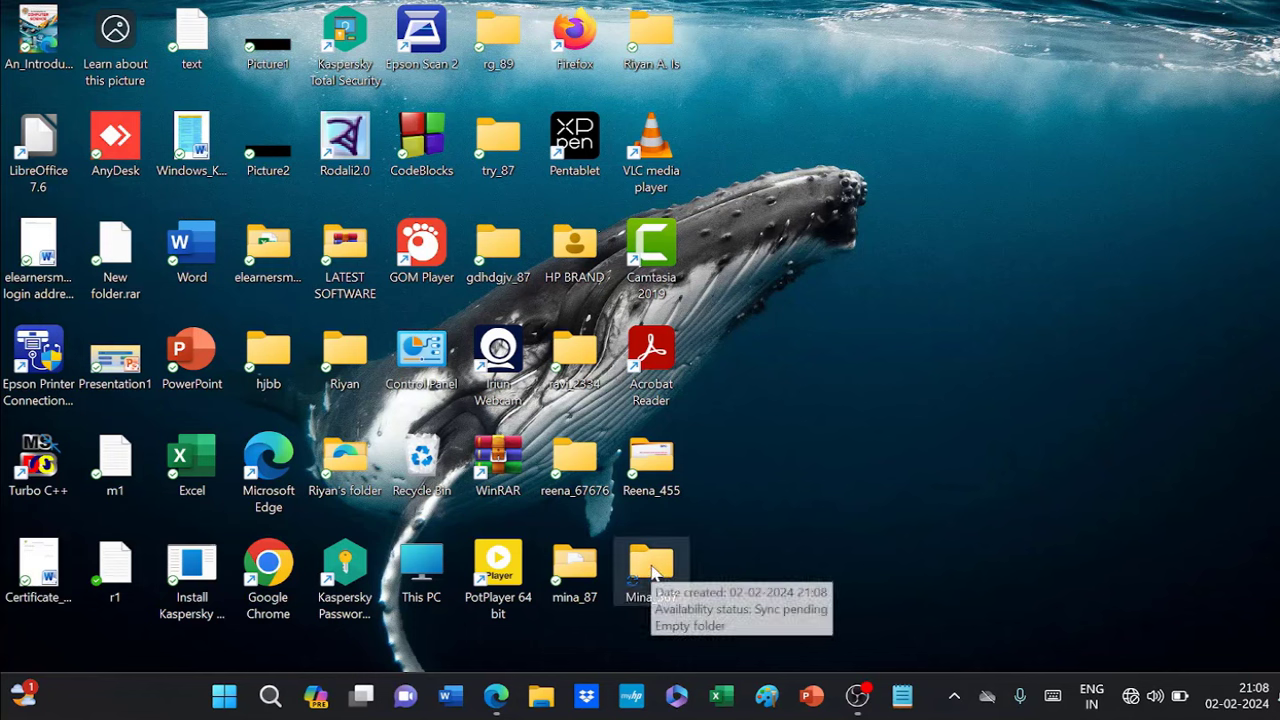
double_click(652, 570)
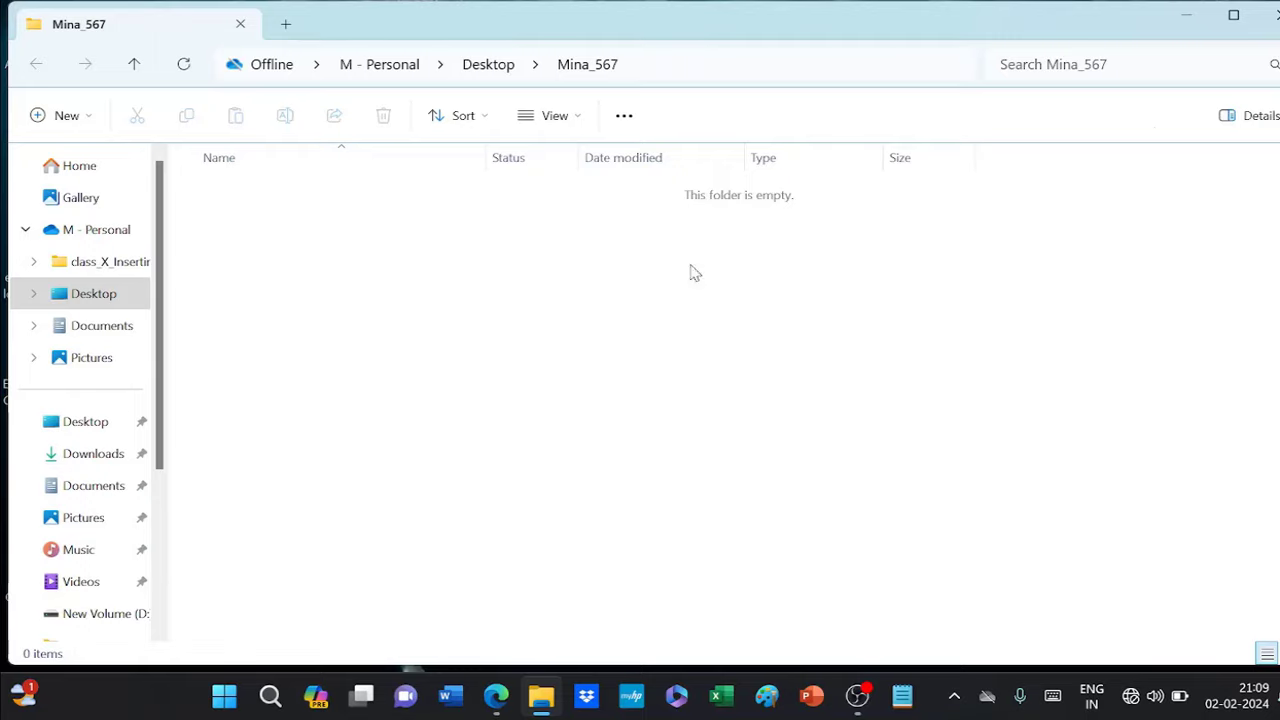
left_click(1266, 16)
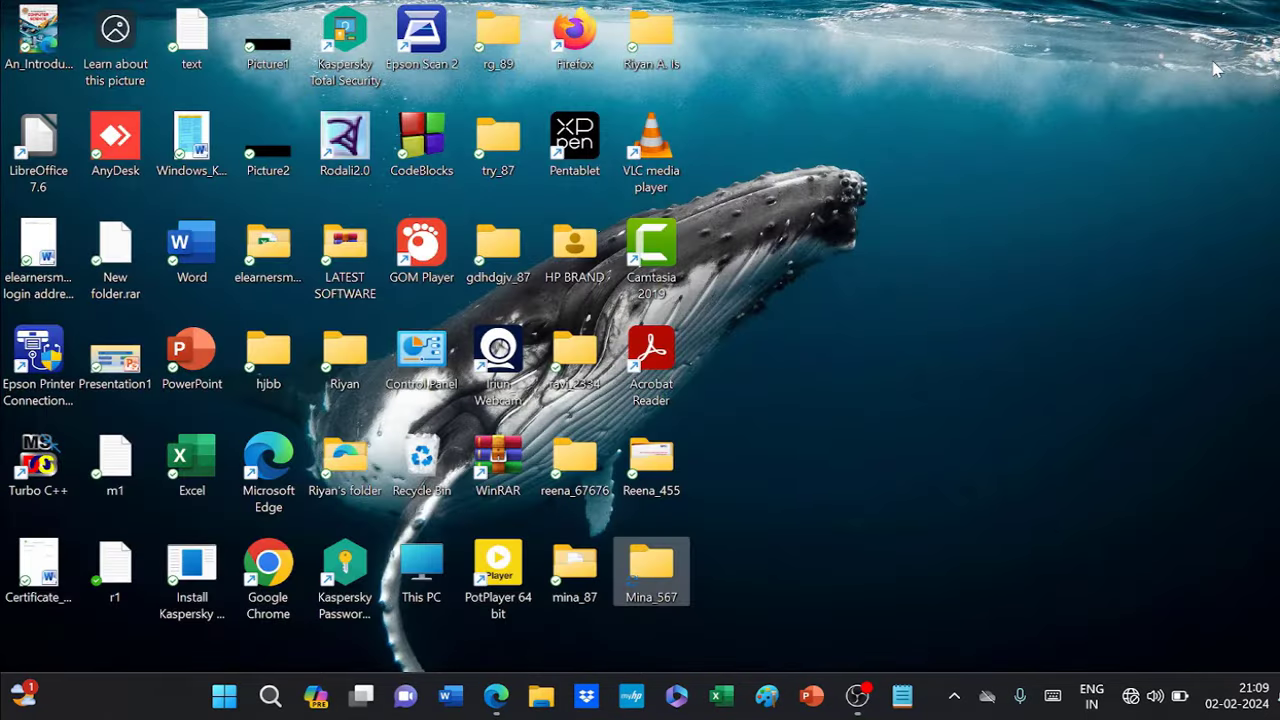
- Examine question 2(a) of the practical paper: the communication diagram and its header, grouping and resizing instructions
left_click(497, 698)
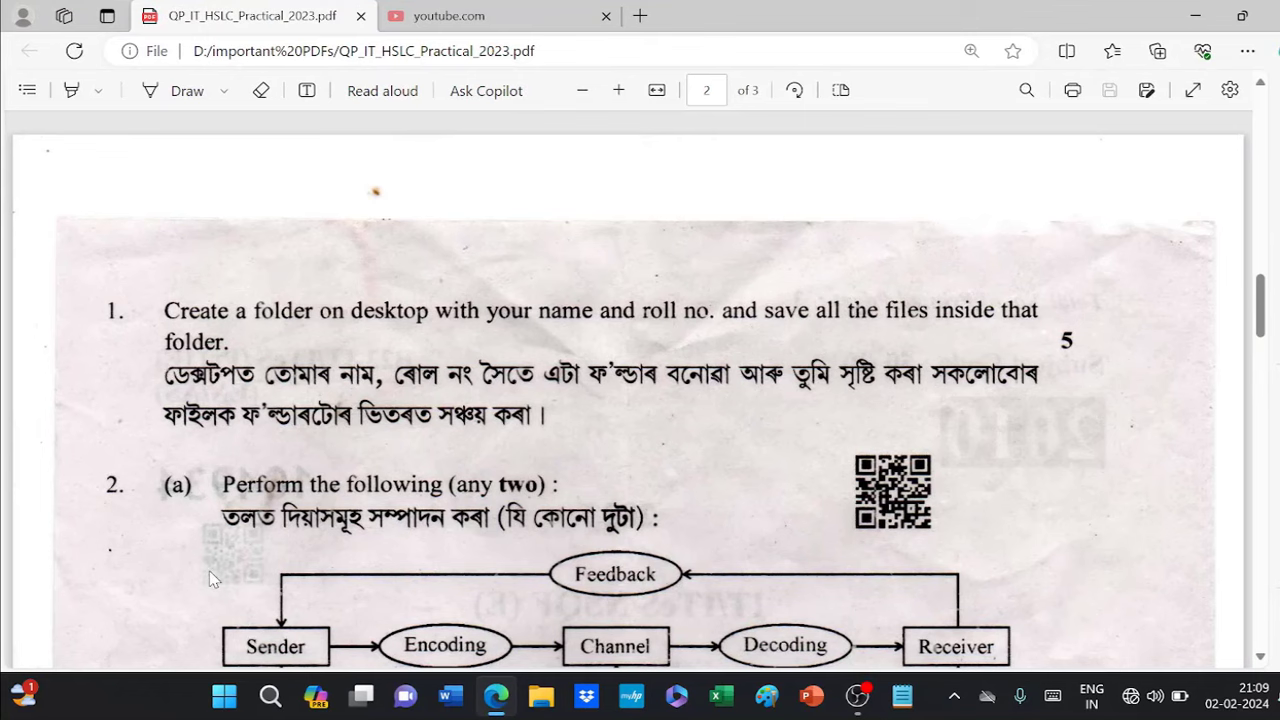
scroll(297, 366, "down", 3)
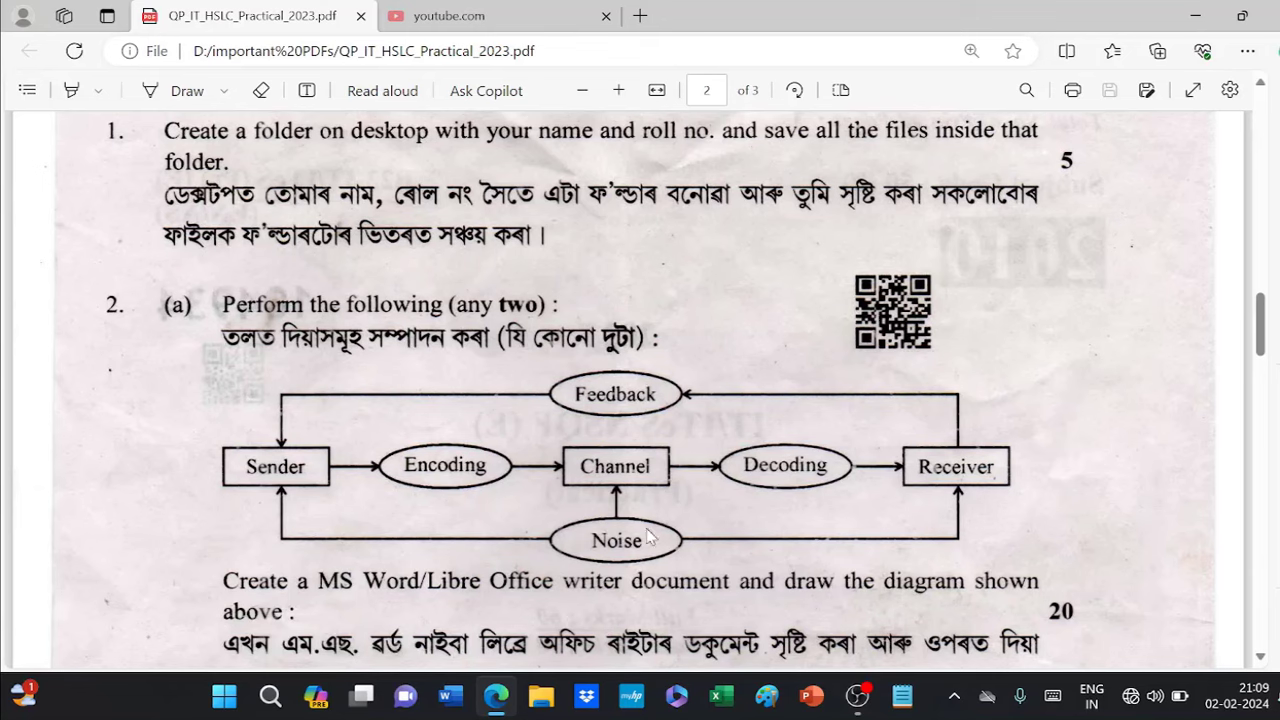
scroll(620, 487, "down", 3)
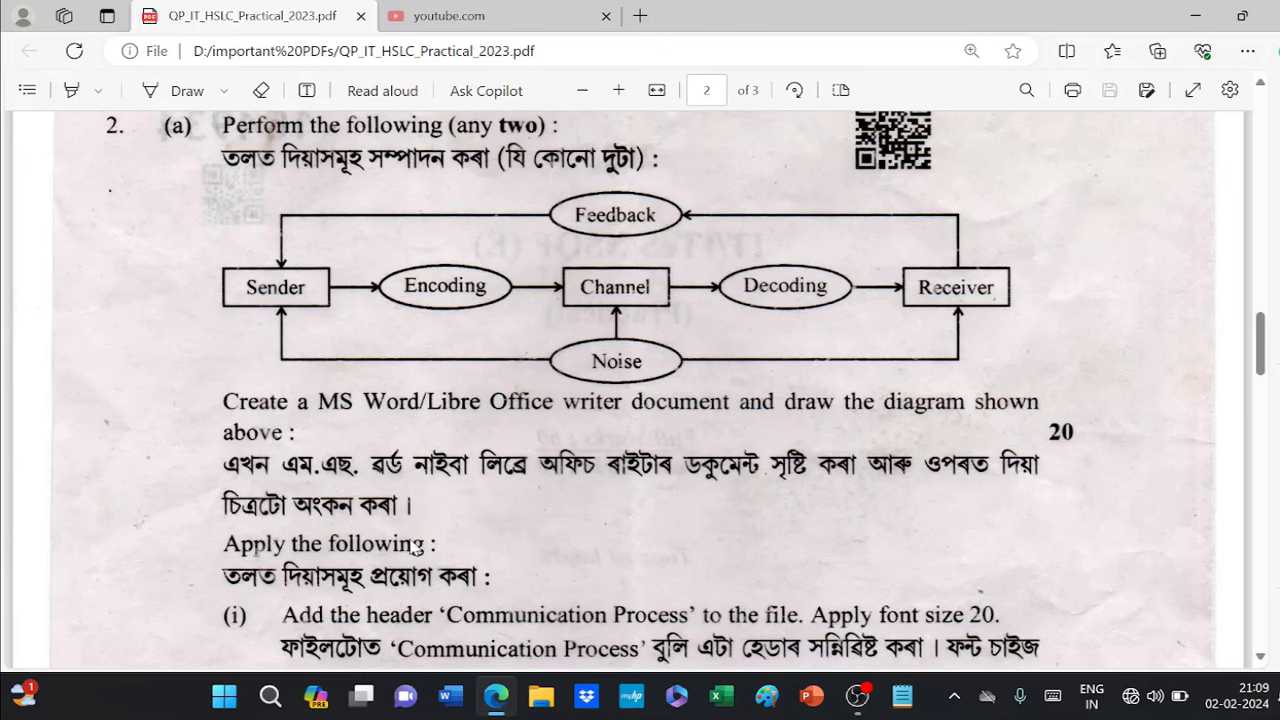
scroll(405, 543, "down", 3)
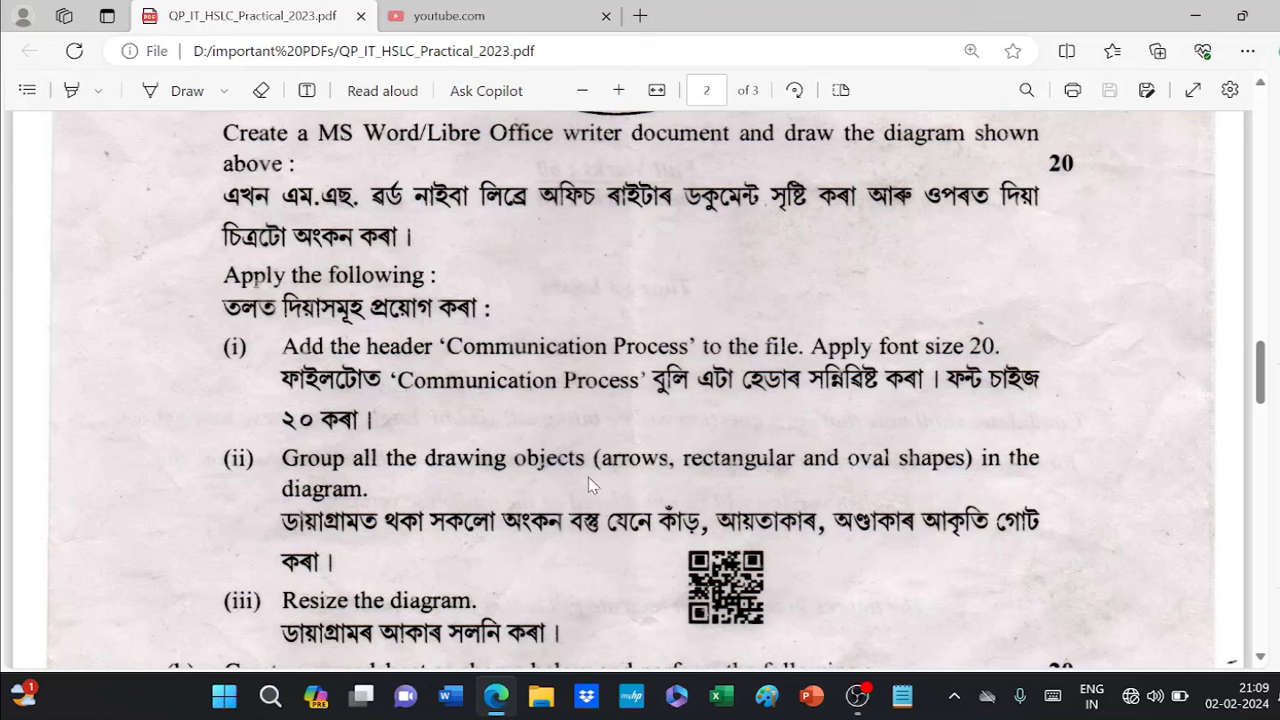
scroll(620, 440, "up", 5)
scroll(673, 365, "down", 1)
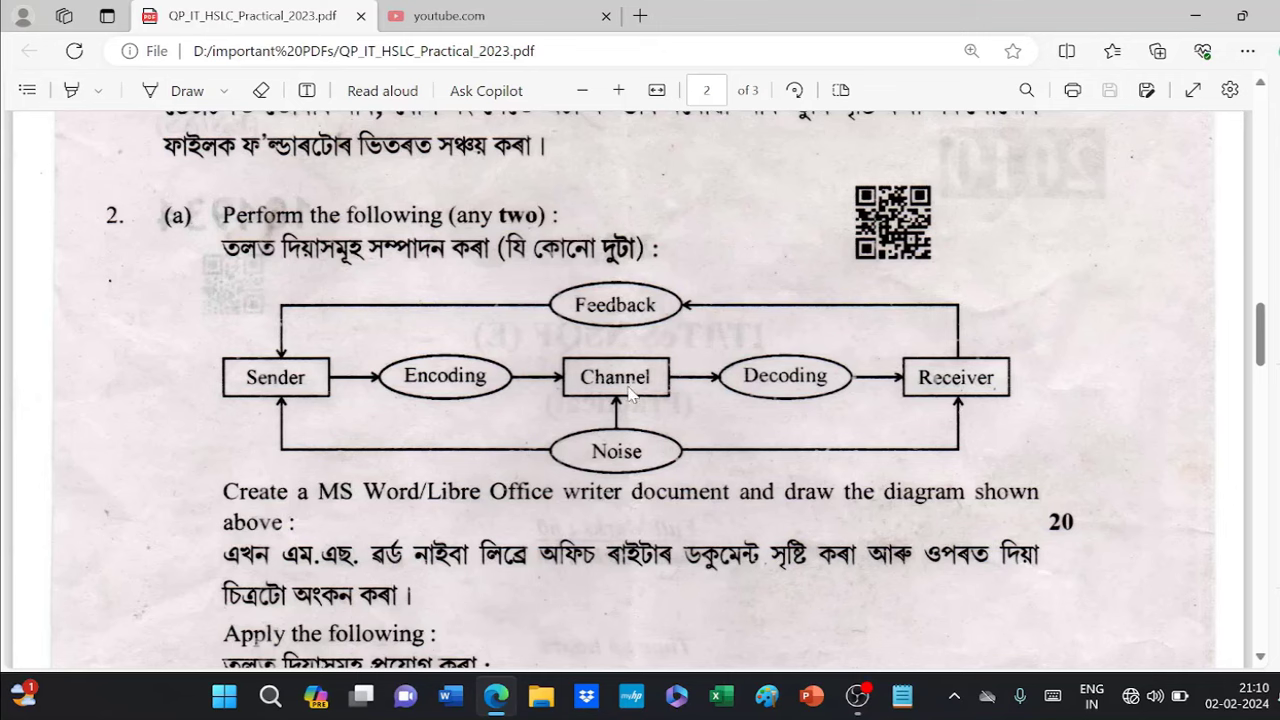
scroll(630, 392, "down", 5)
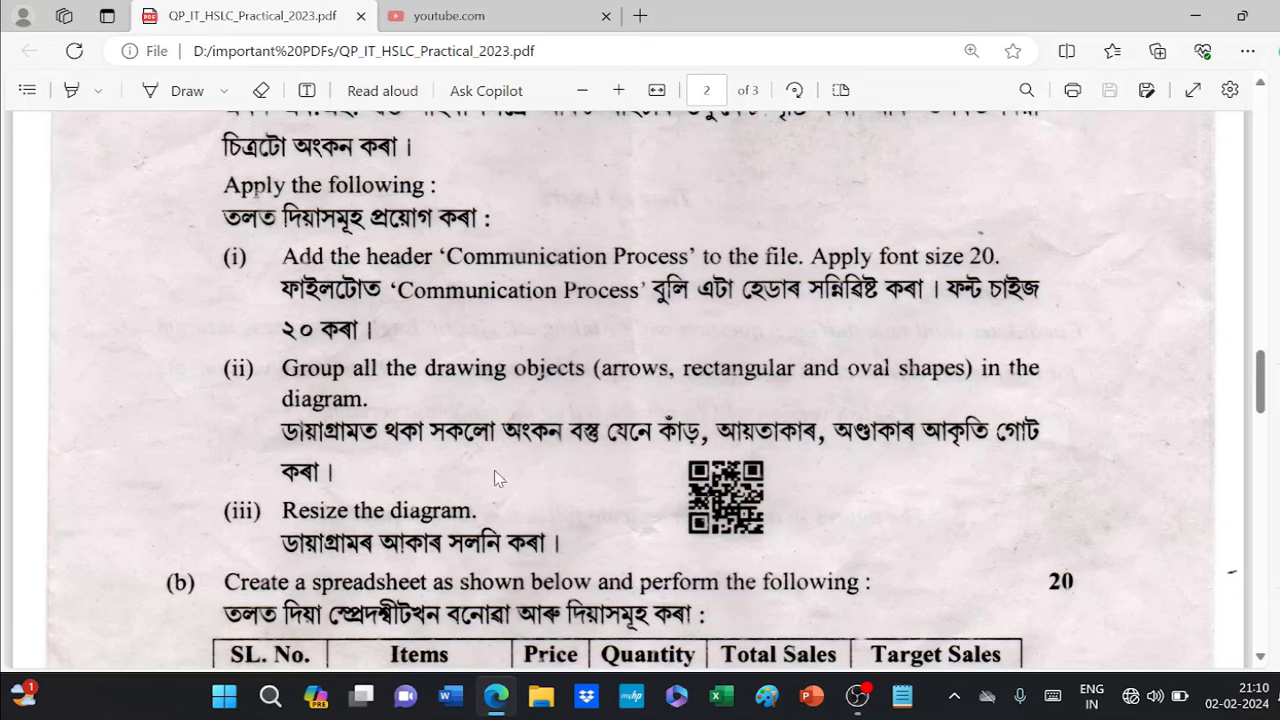
scroll(565, 497, "down", 1)
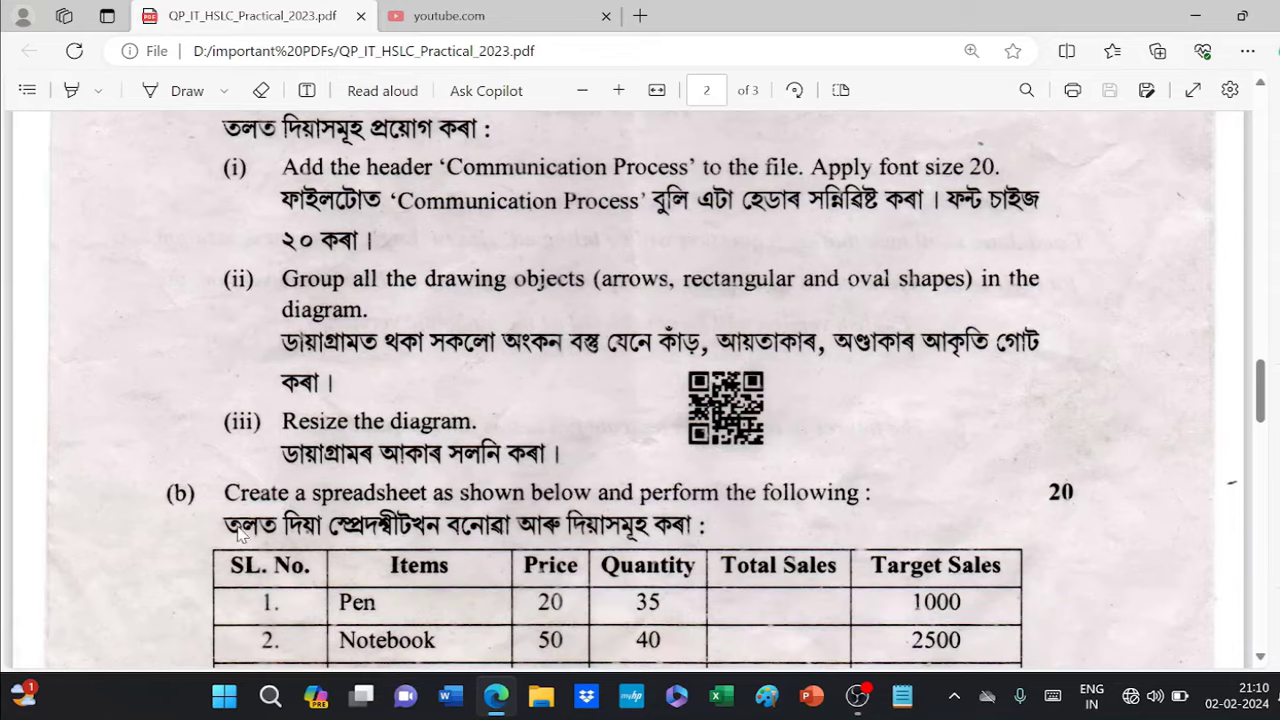
scroll(288, 506, "up", 4)
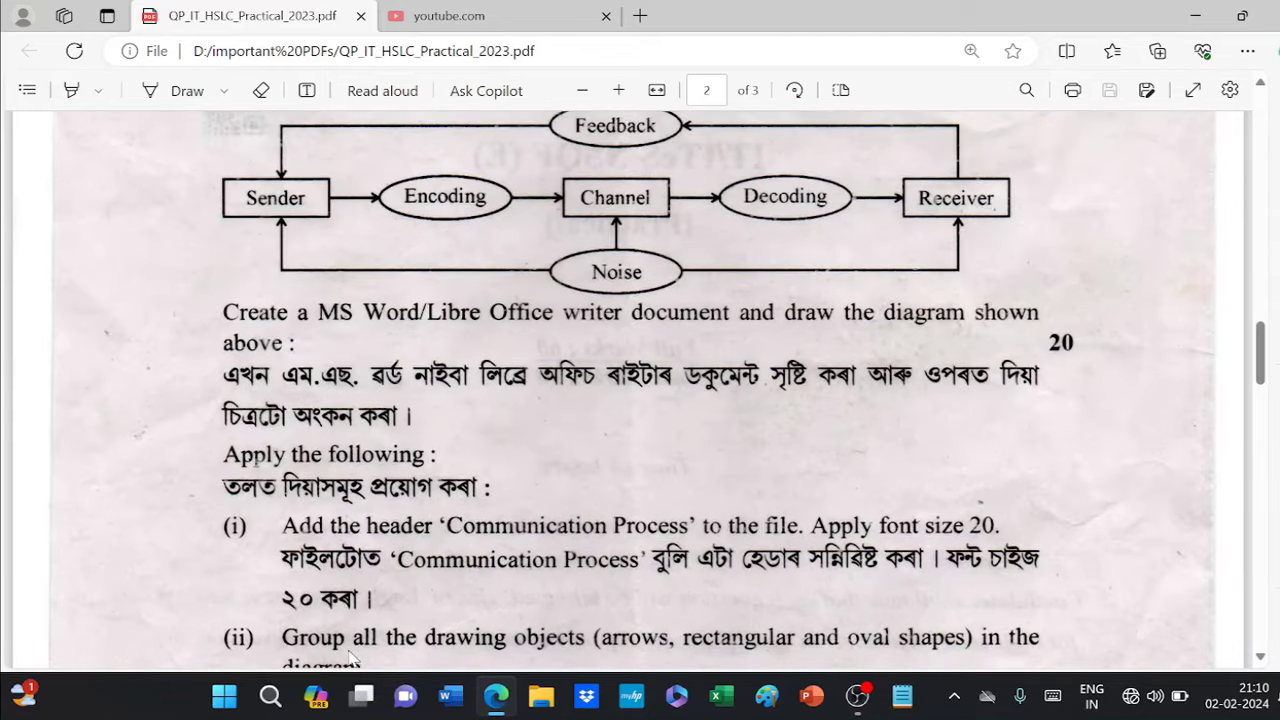
- Switch to Word, create a blank document and insert the built-in Blank header
left_click(452, 697)
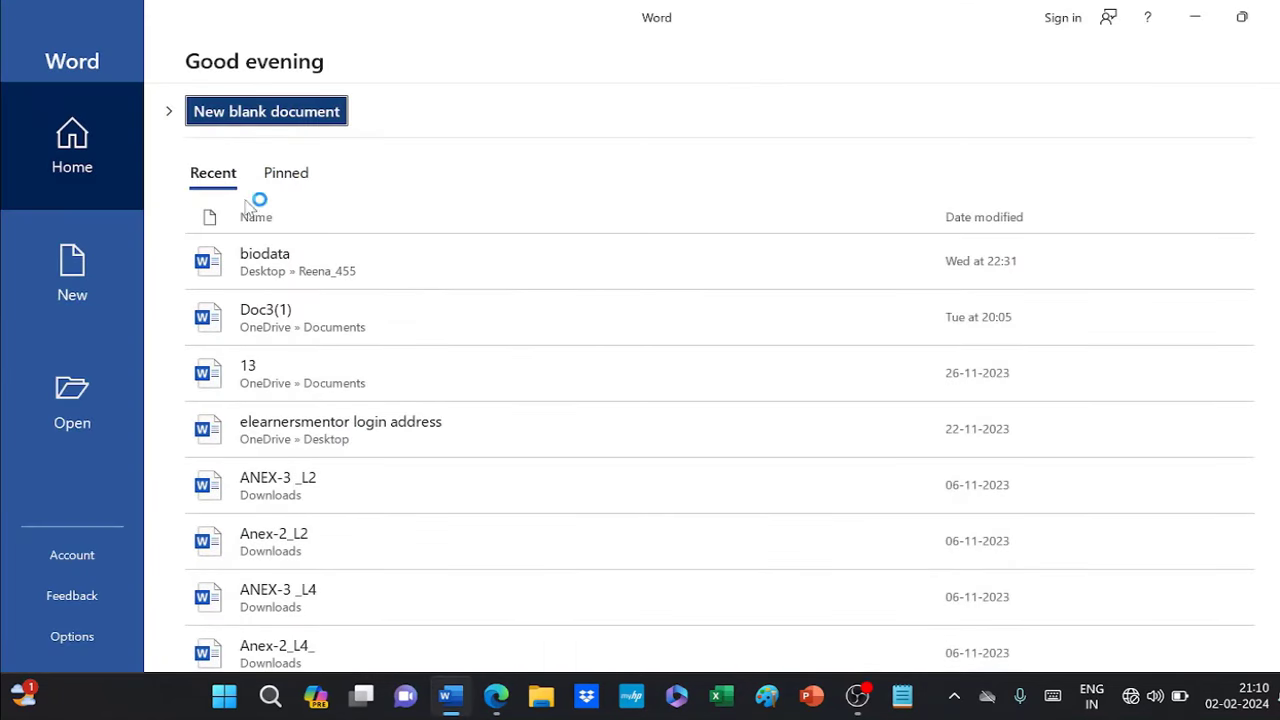
left_click(225, 112)
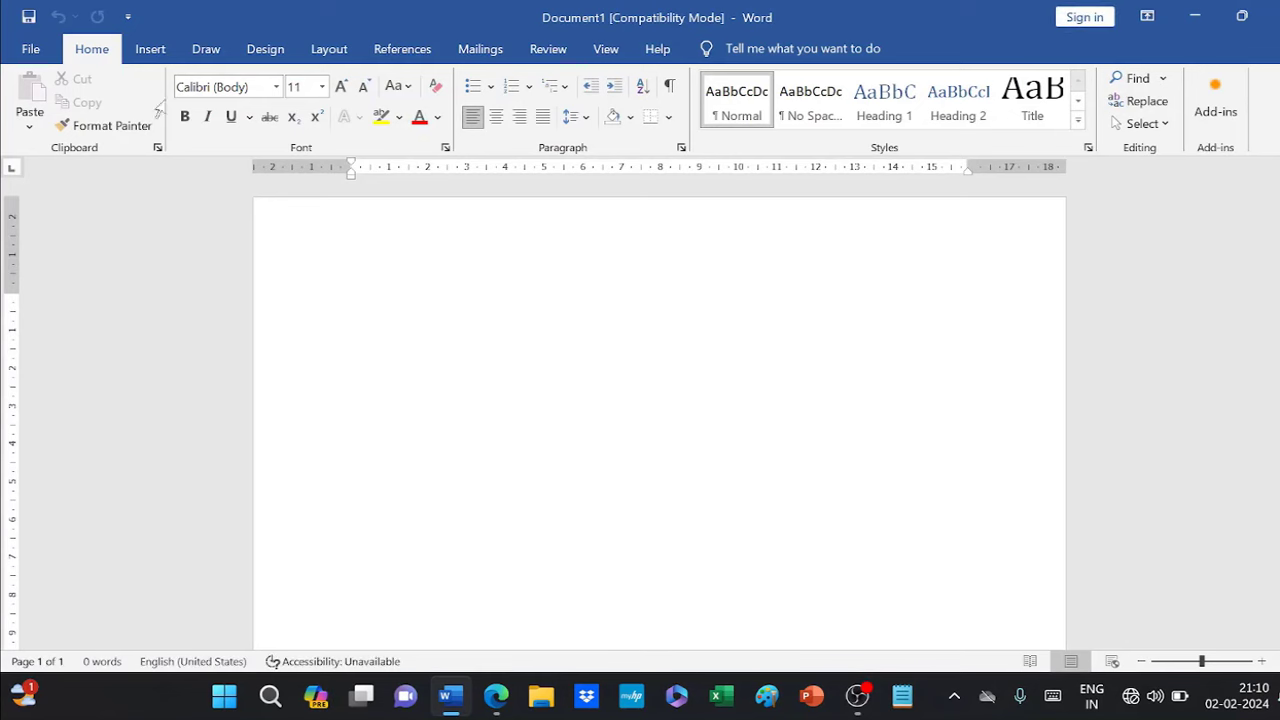
left_click(157, 55)
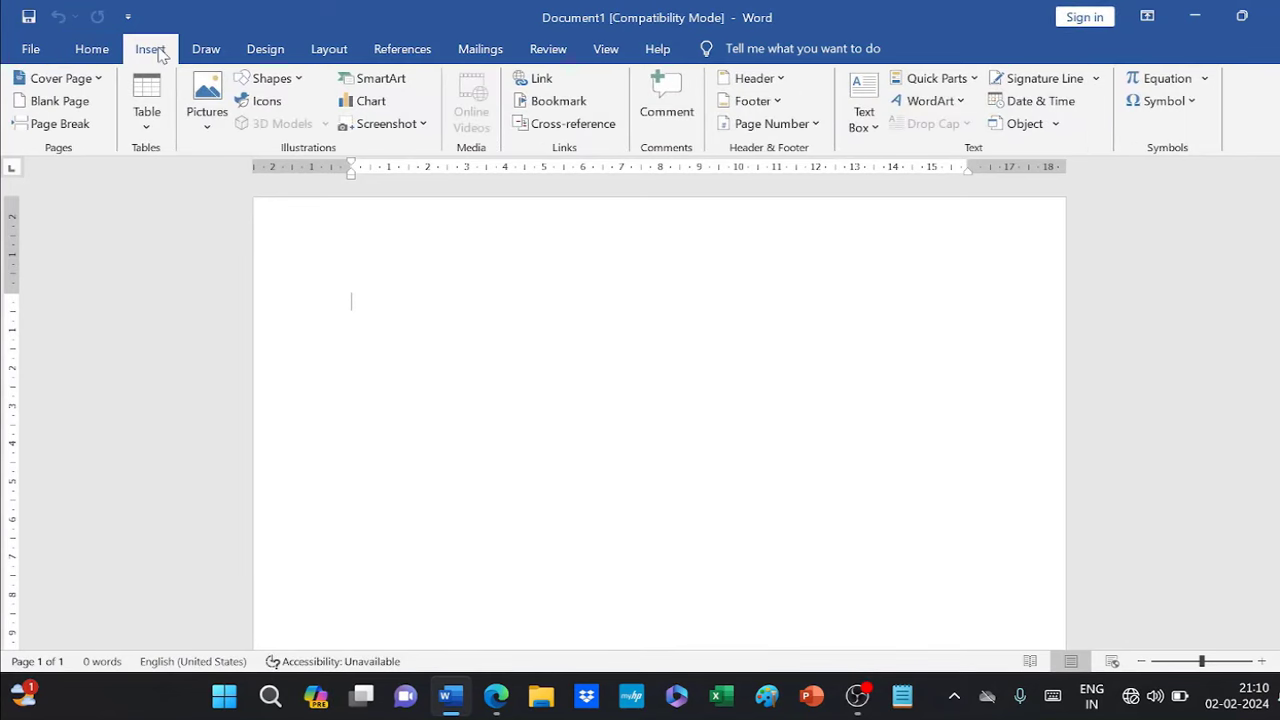
left_click(778, 78)
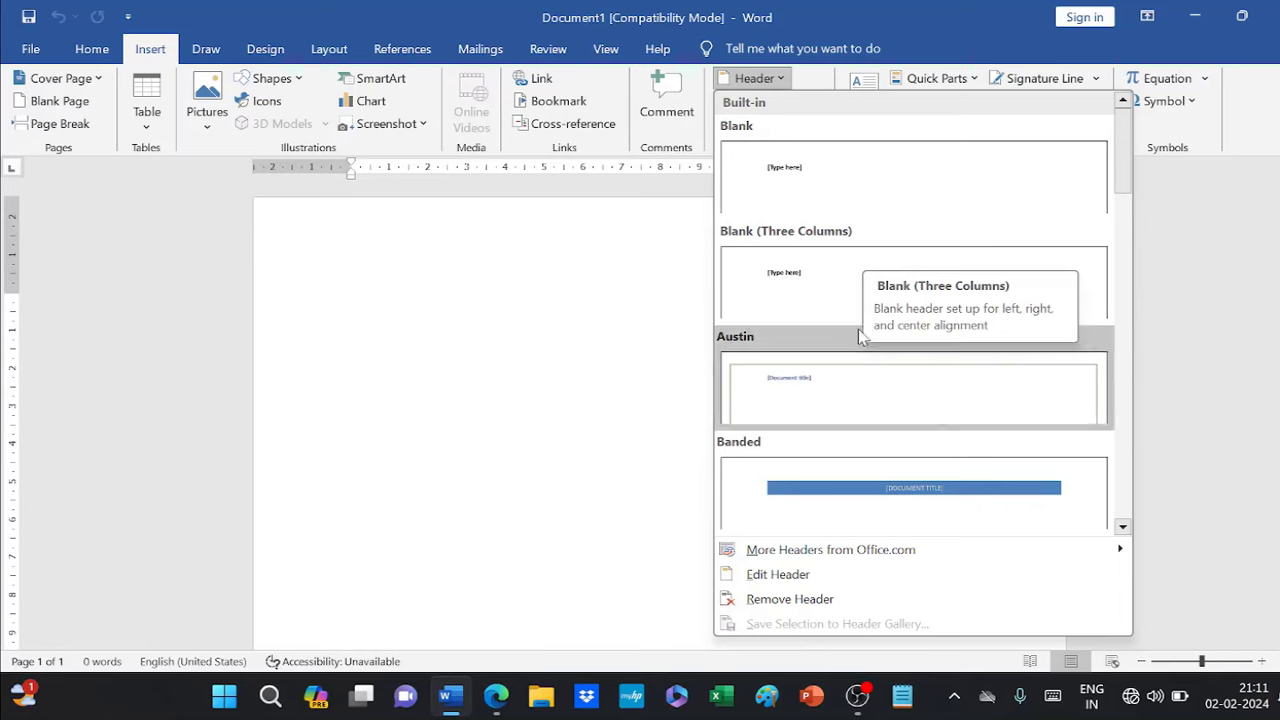
left_click(831, 200)
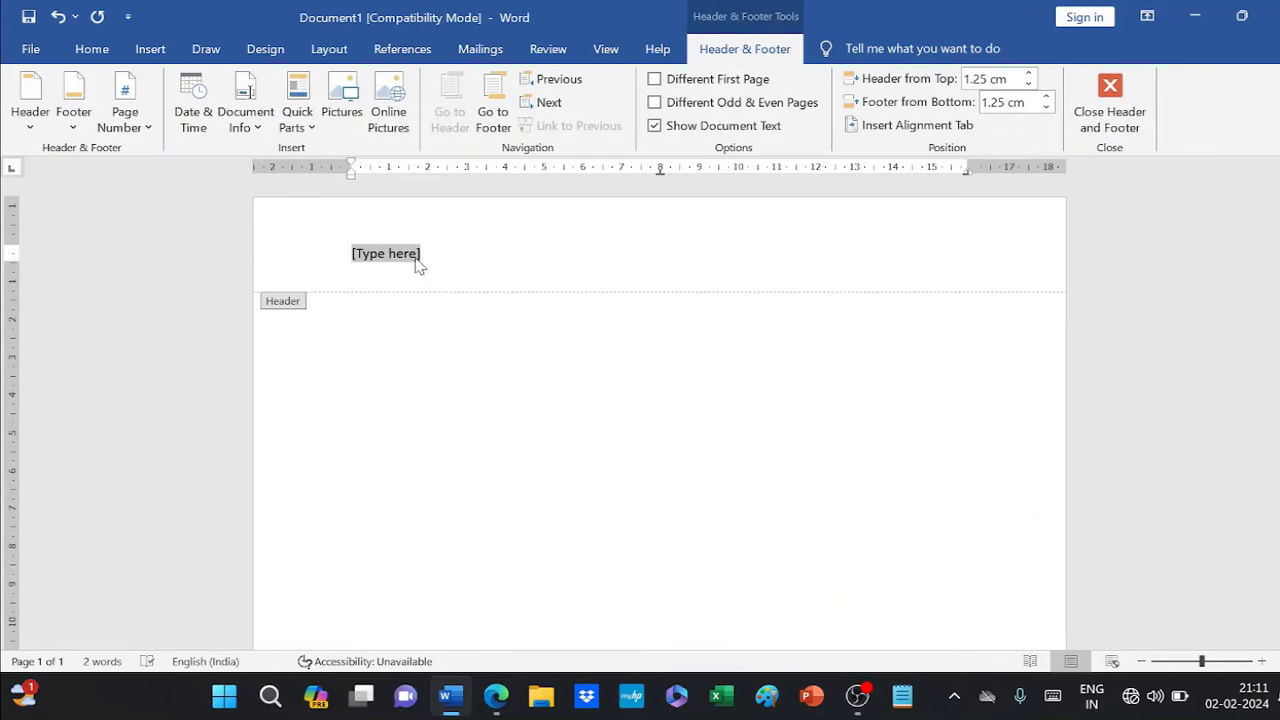
- Replace the header's placeholder text with "Communication Process"
type("Coom")
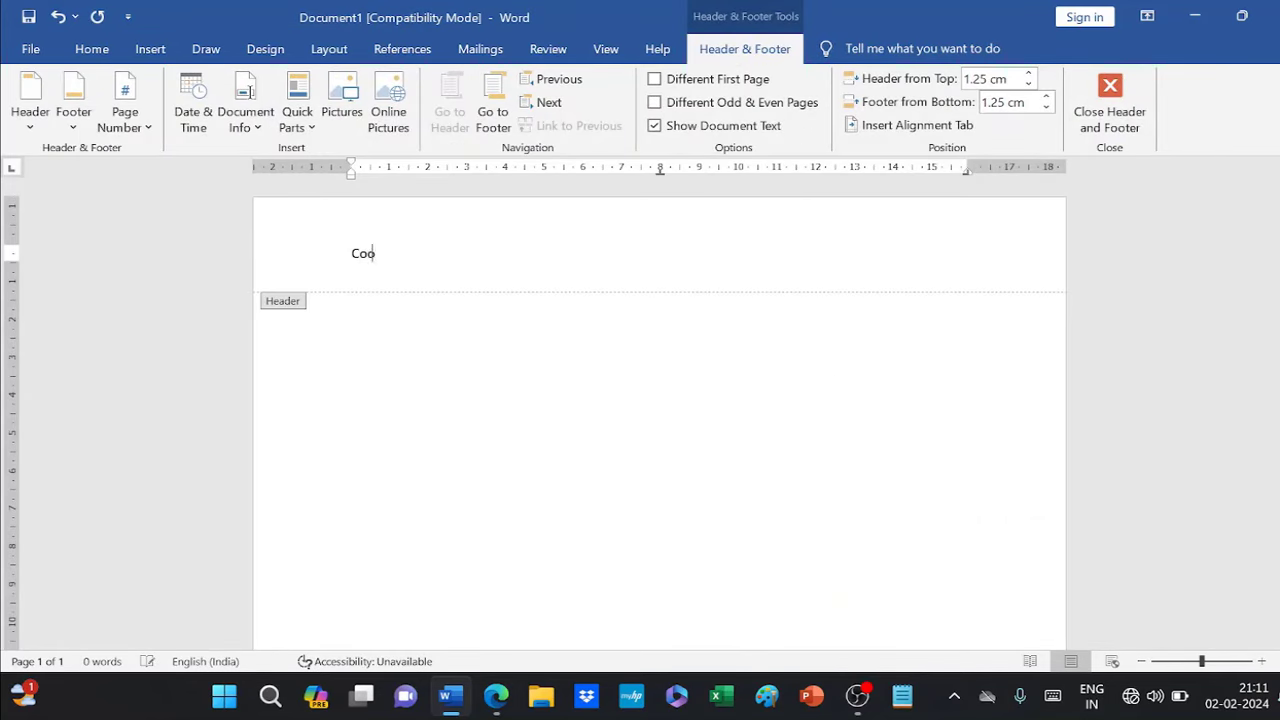
key("BackSpace")
key("BackSpace")
type("mmunication Process")
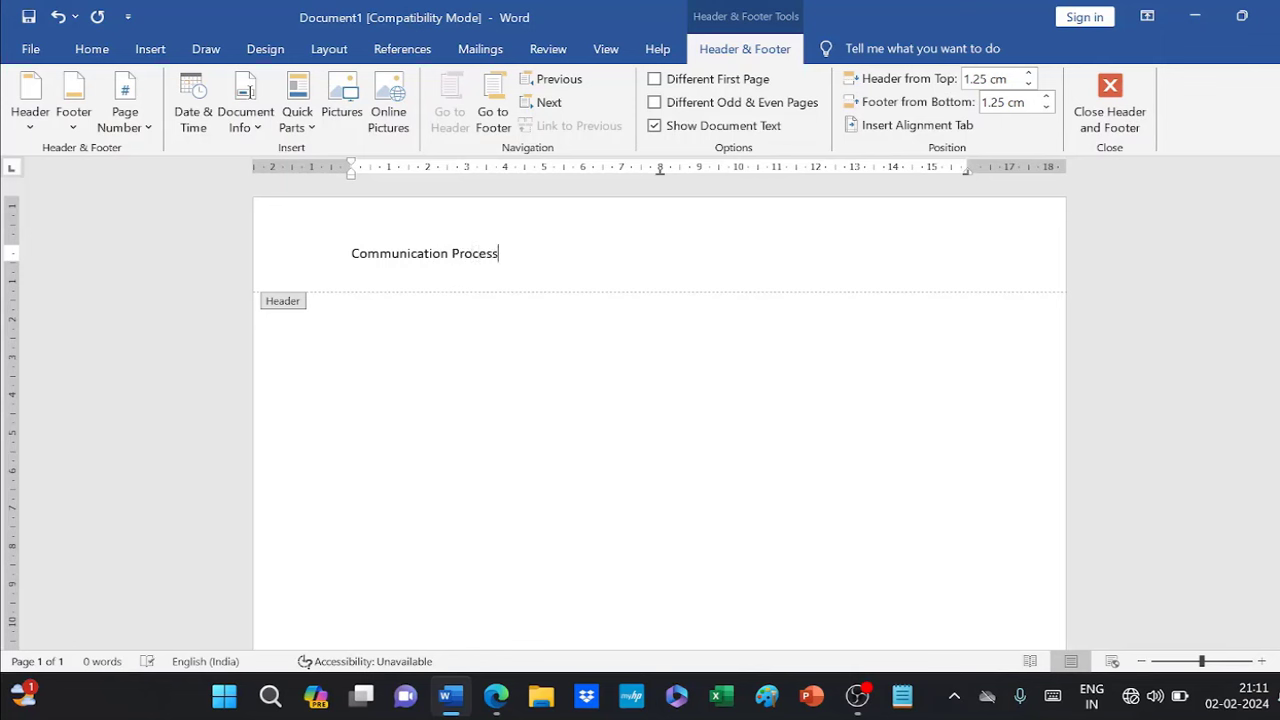
- Format the header text "Communication Process" as centred, bold and size 20
left_click_drag(351, 253, 506, 253)
left_click(110, 56)
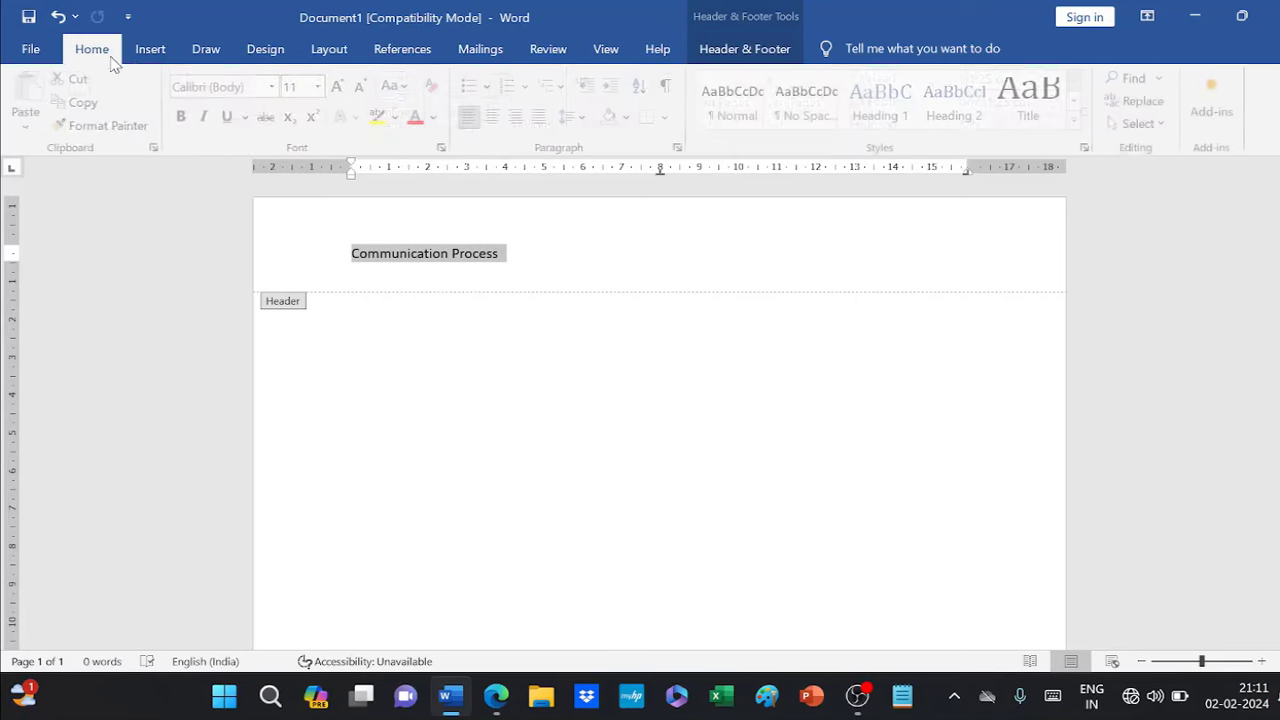
left_click(496, 117)
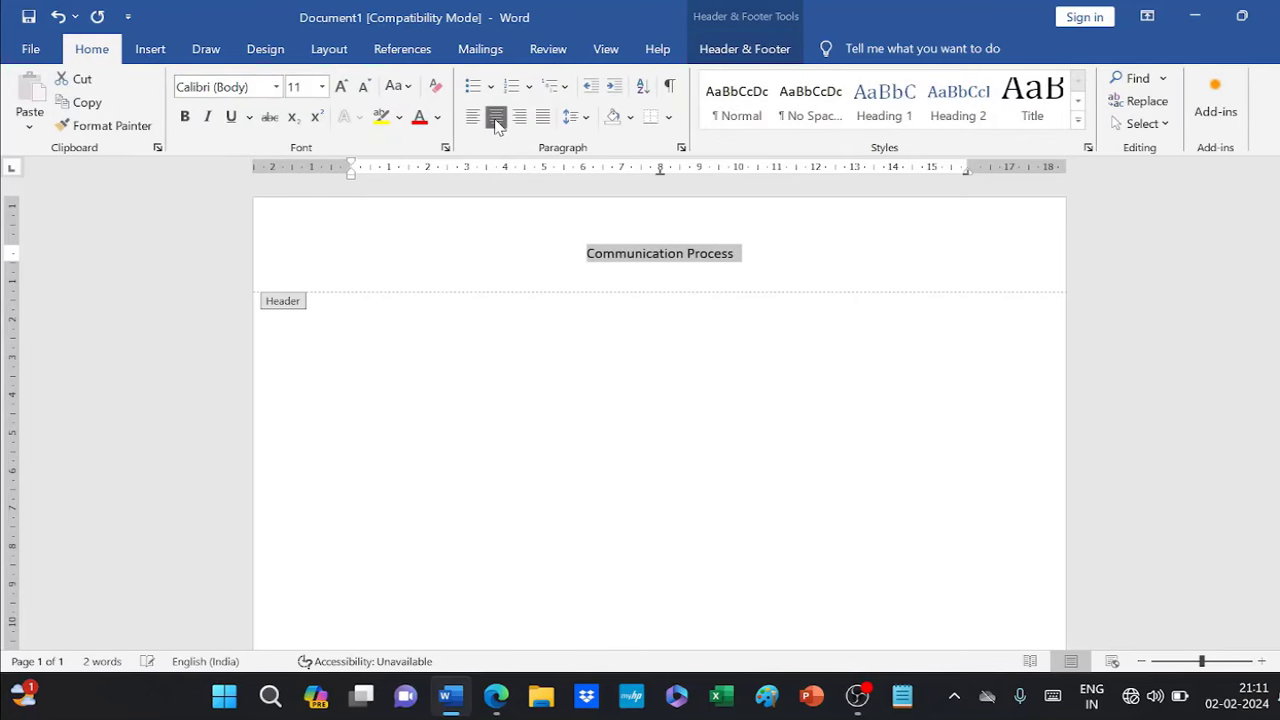
left_click(322, 87)
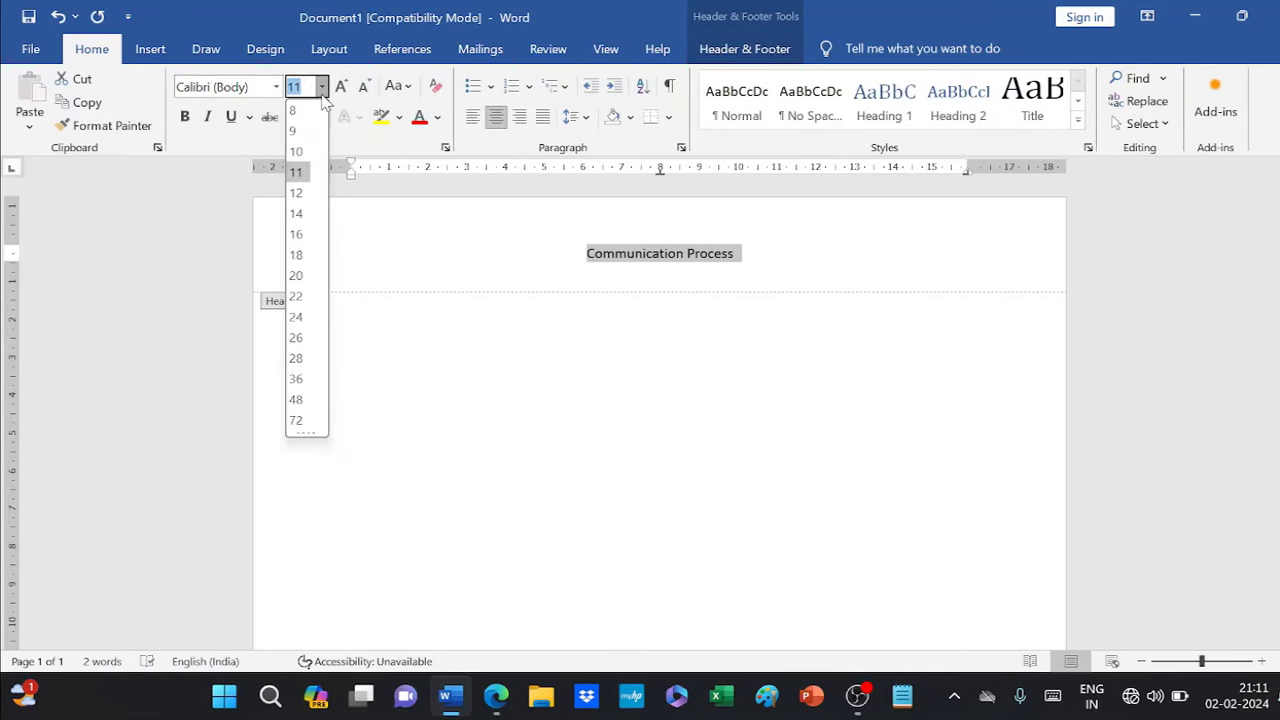
left_click(296, 256)
left_click(184, 117)
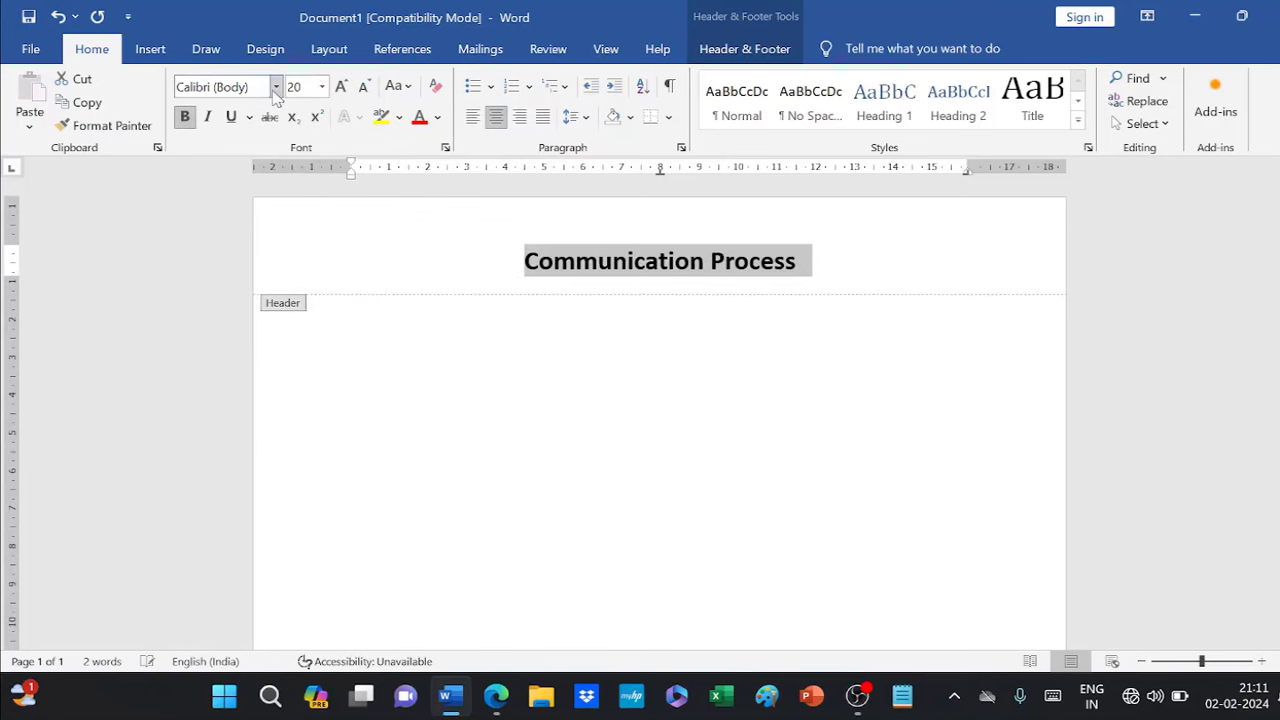
- Colour the header text dark blue with a custom colour and change its font to Amiri
left_click(437, 117)
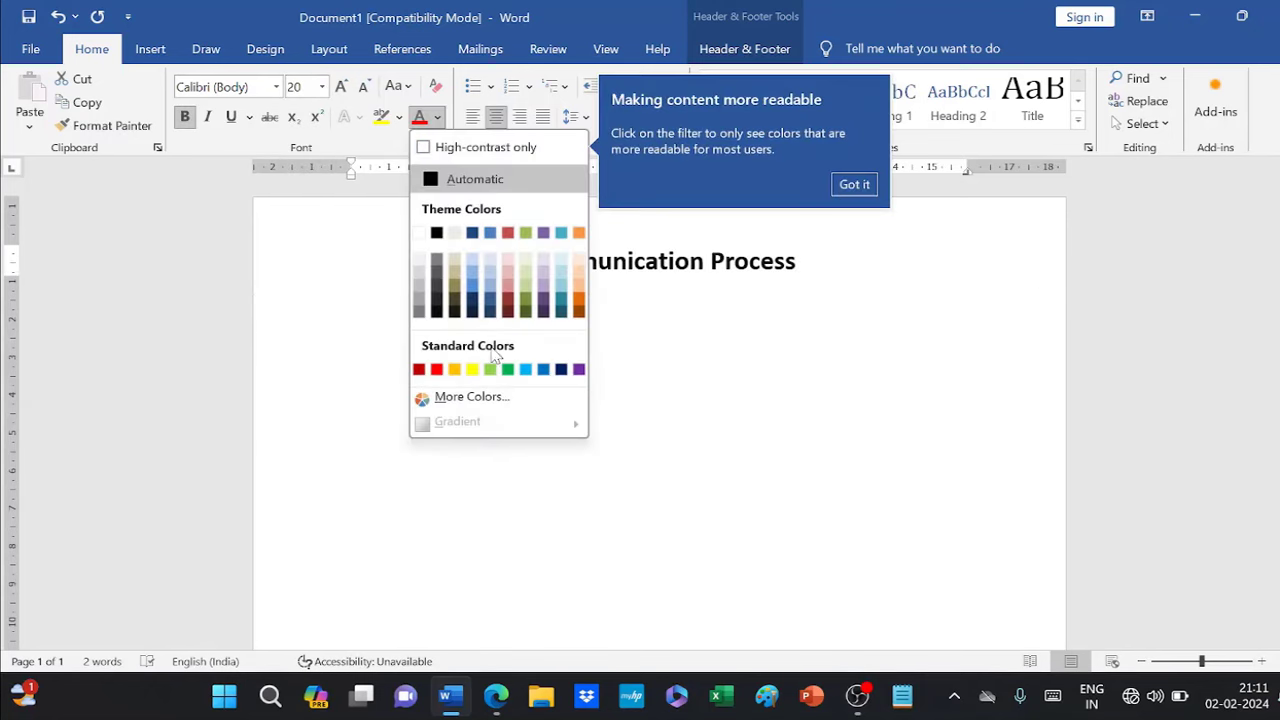
left_click(470, 396)
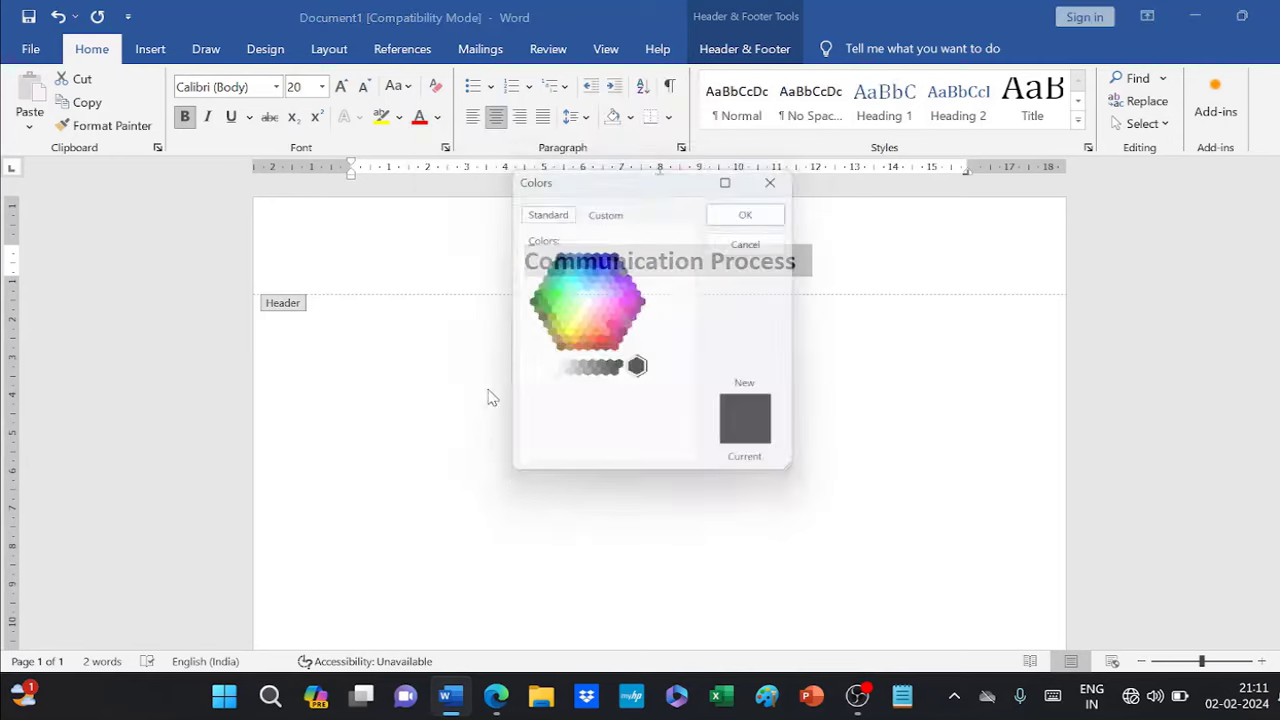
left_click(606, 262)
left_click(757, 212)
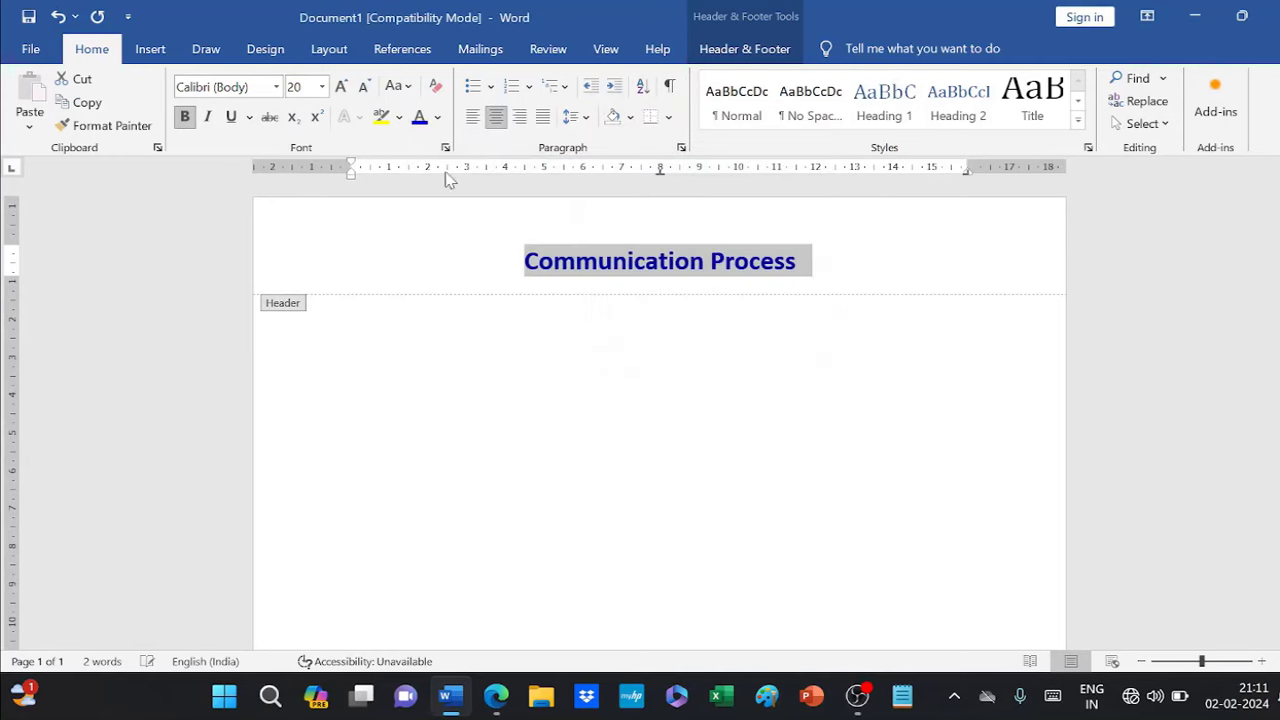
left_click(276, 87)
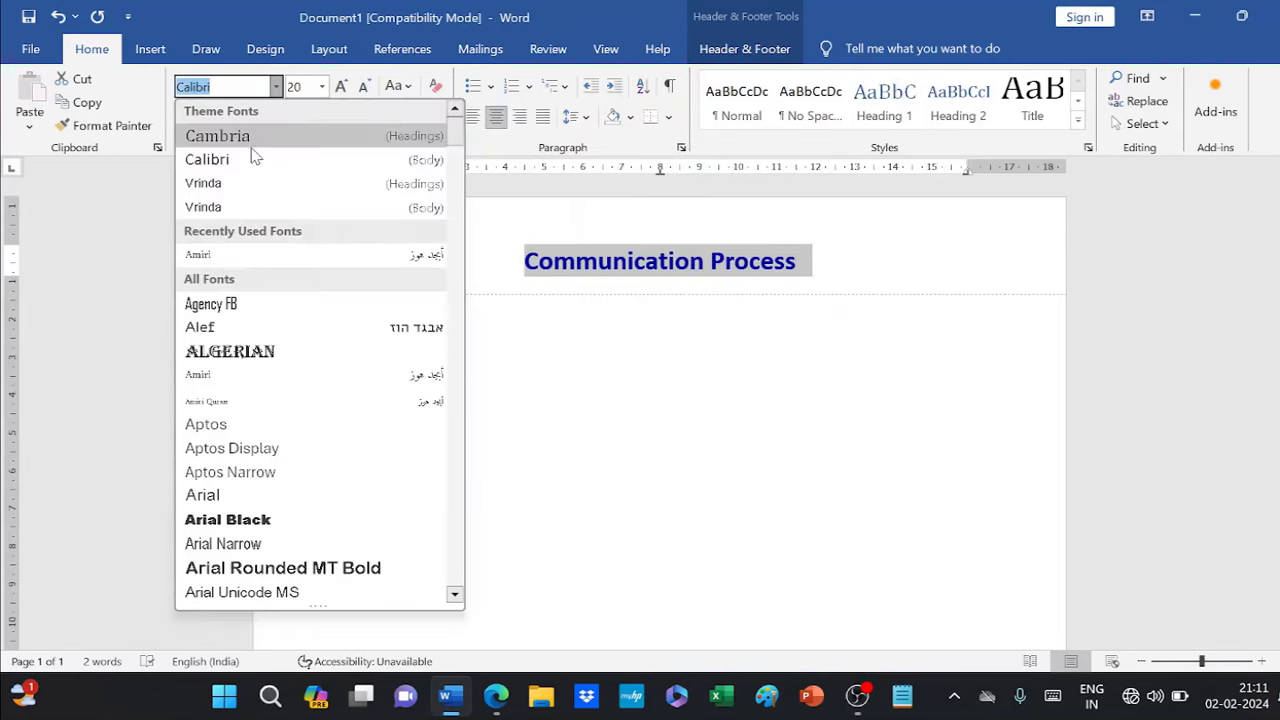
left_click(224, 255)
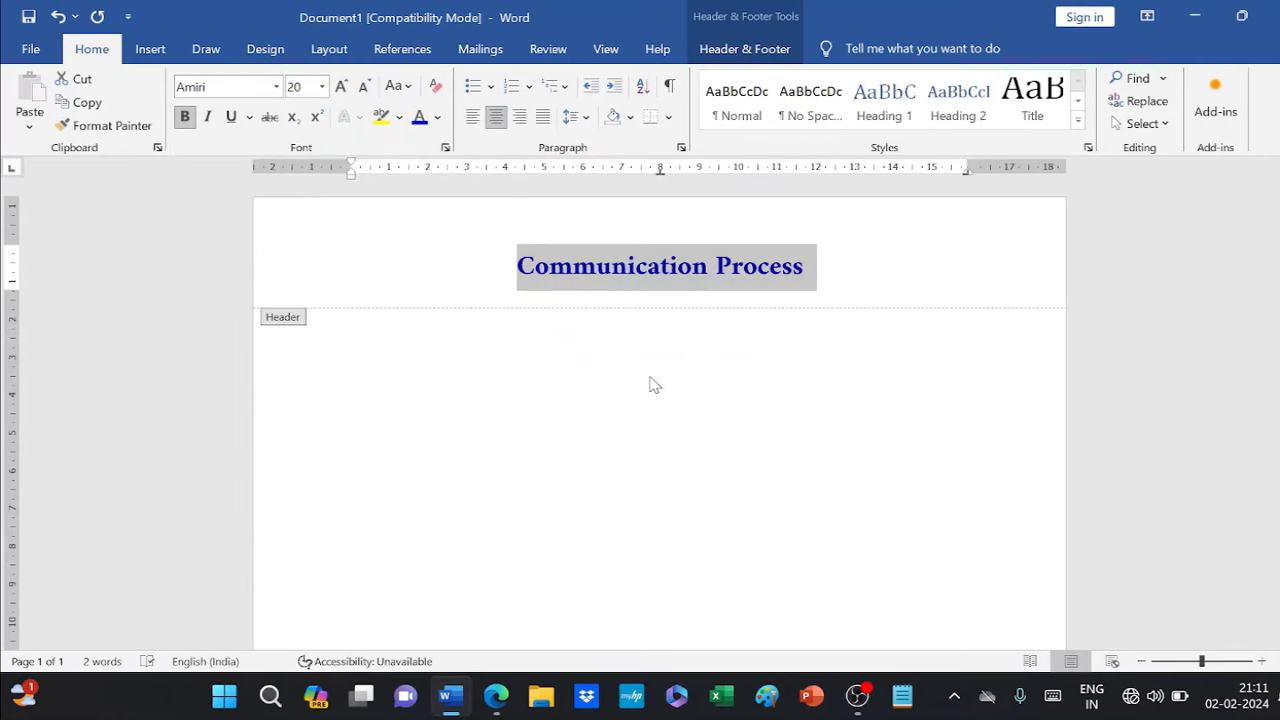
left_click(574, 270)
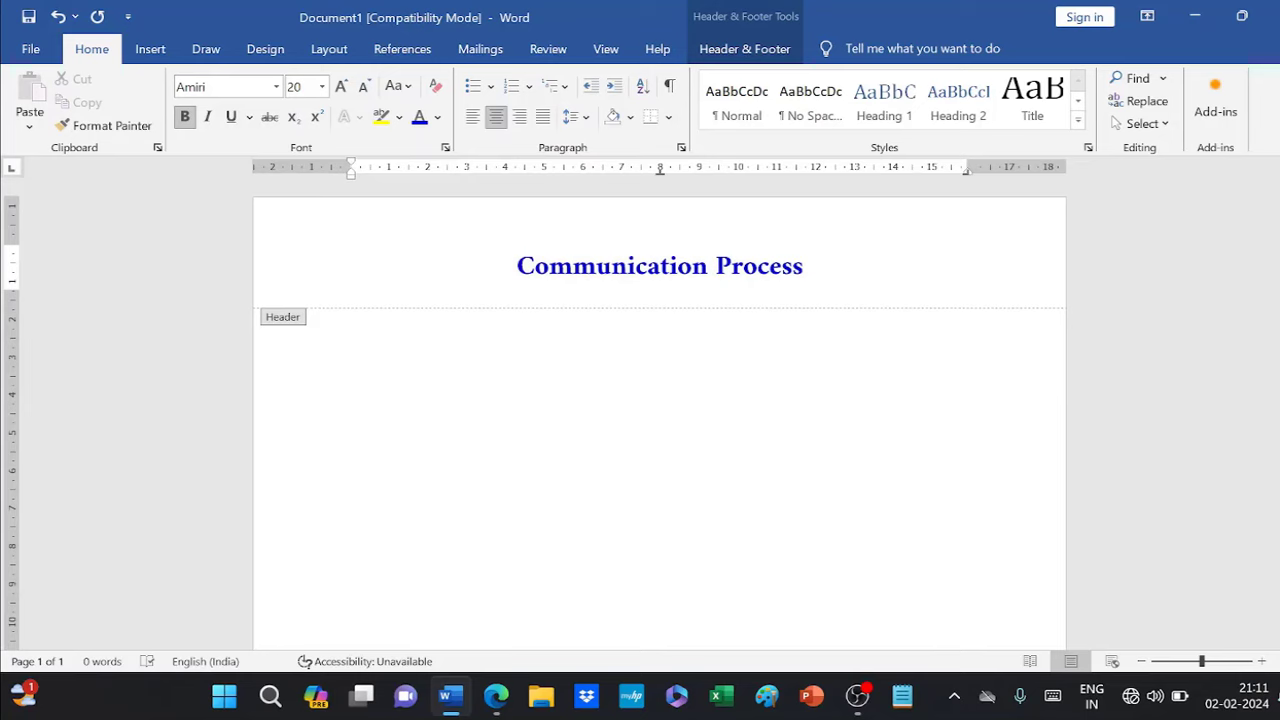
- Check the diagram in the question paper, and draw an oval about 6 cm wide and 2.5 cm high below the header in Word
left_click(495, 700)
scroll(600, 314, "up", 3)
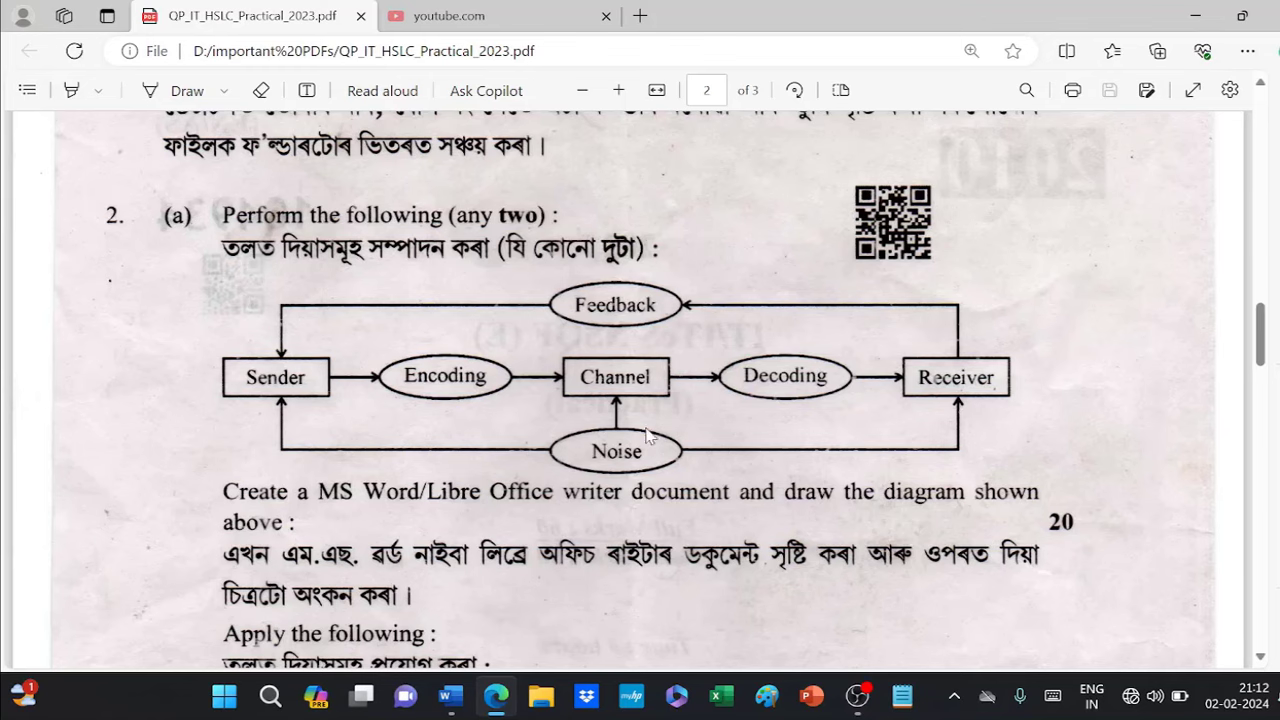
left_click(497, 697)
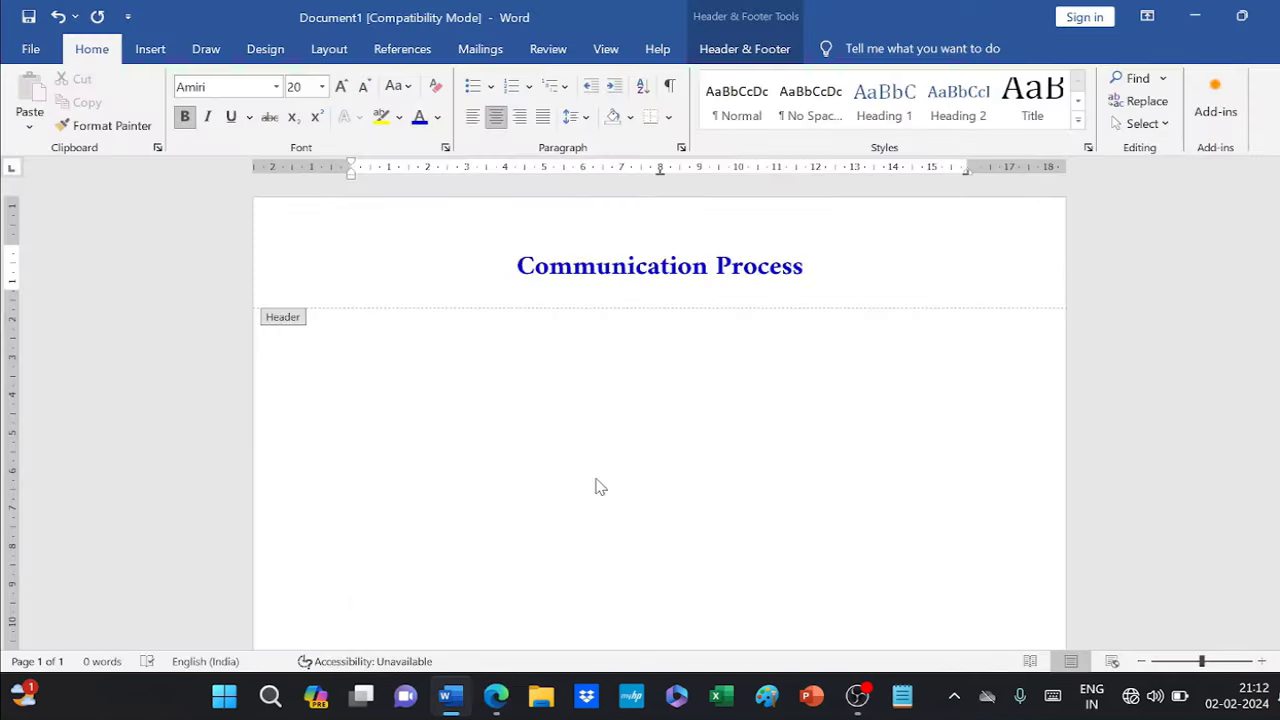
left_click(152, 49)
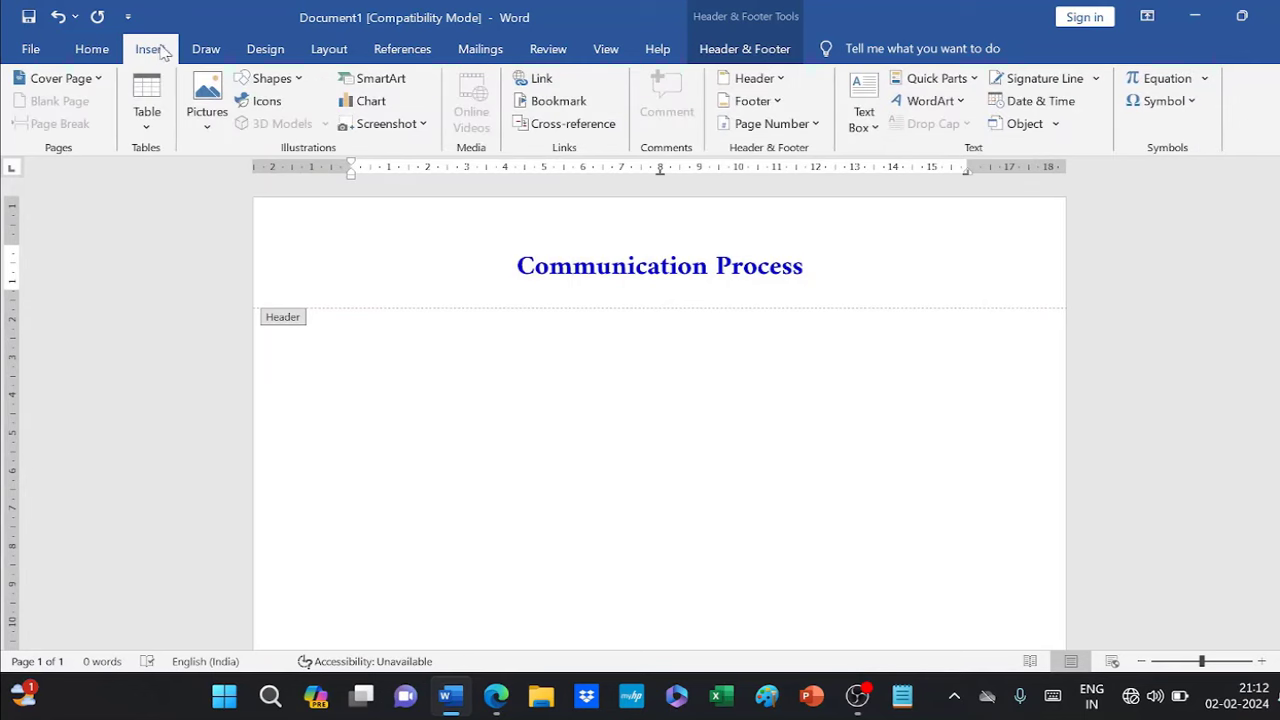
left_click(270, 78)
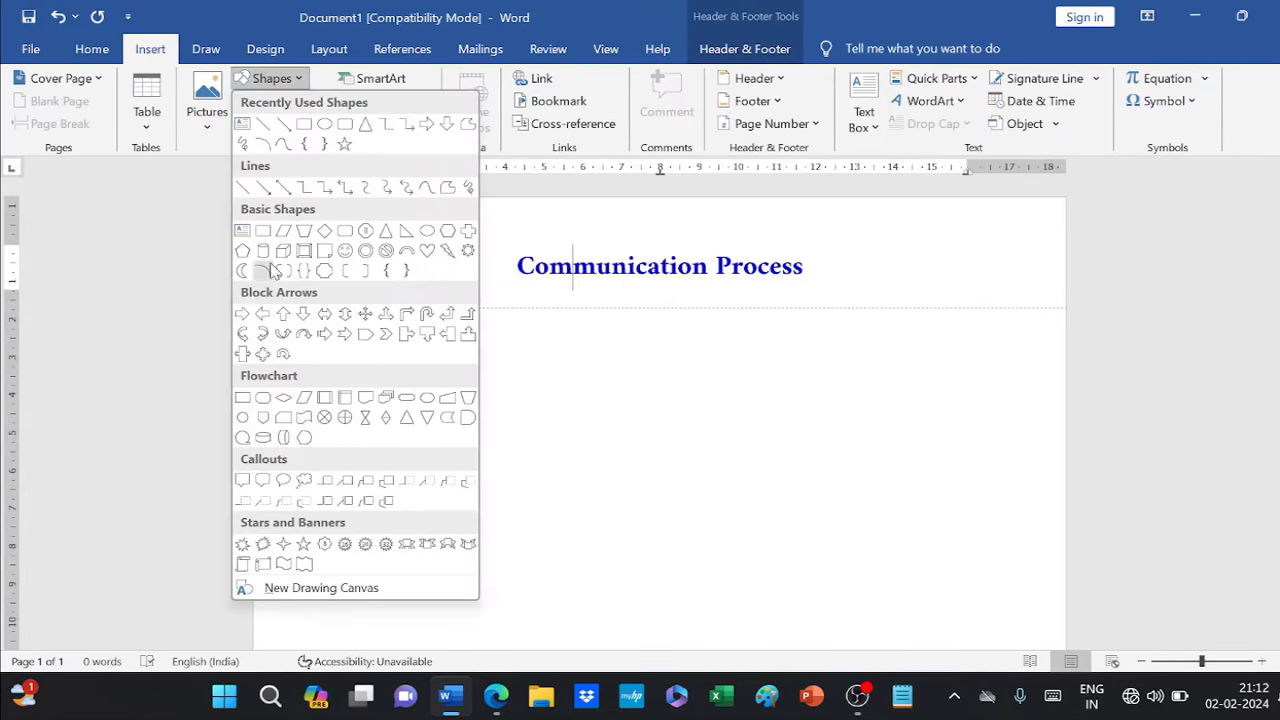
left_click(427, 231)
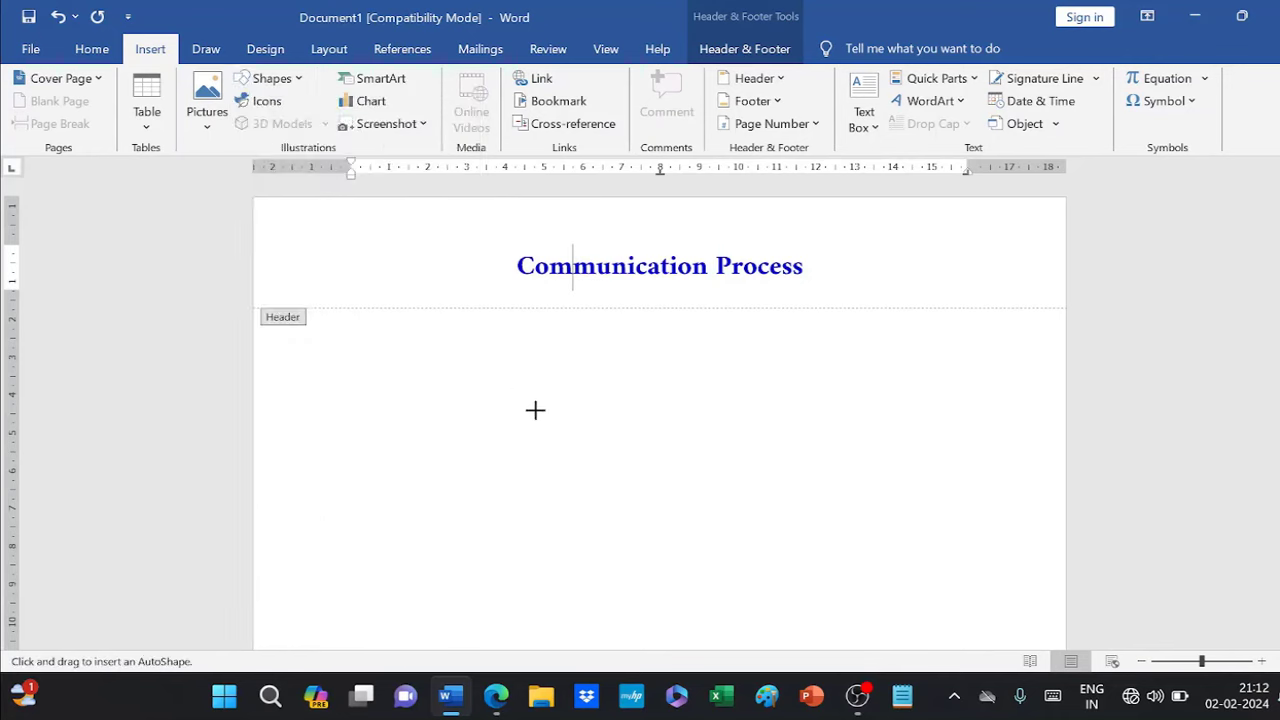
left_click_drag(535, 410, 773, 508)
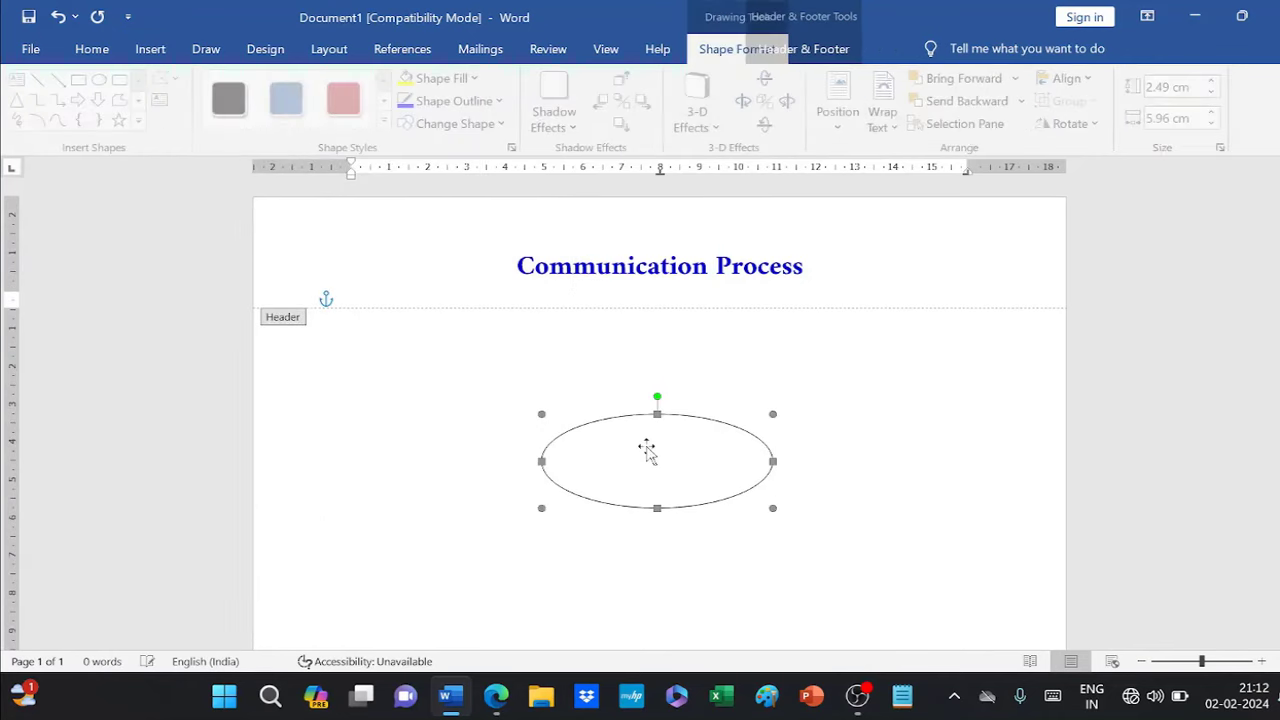
- Draw a roughly level arrow about 4.3 cm long pointing at the oval's left side, and place its tip just clear of the outline
left_click(150, 49)
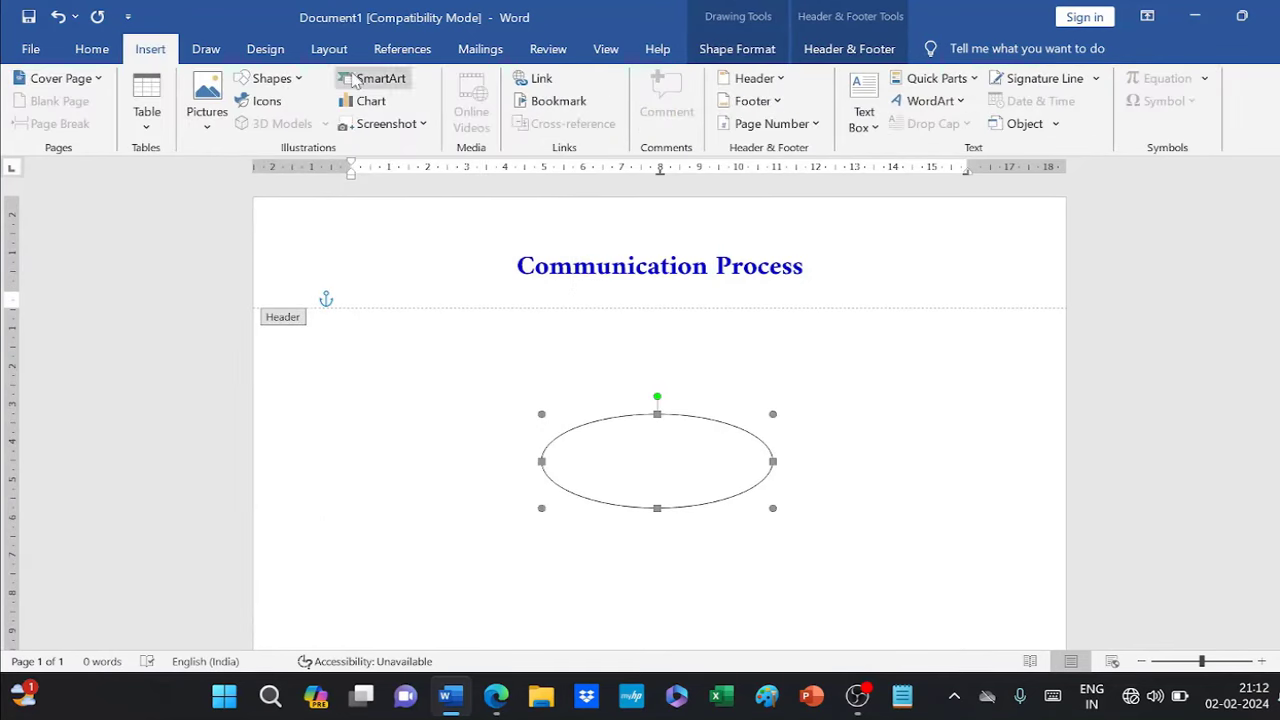
left_click(290, 80)
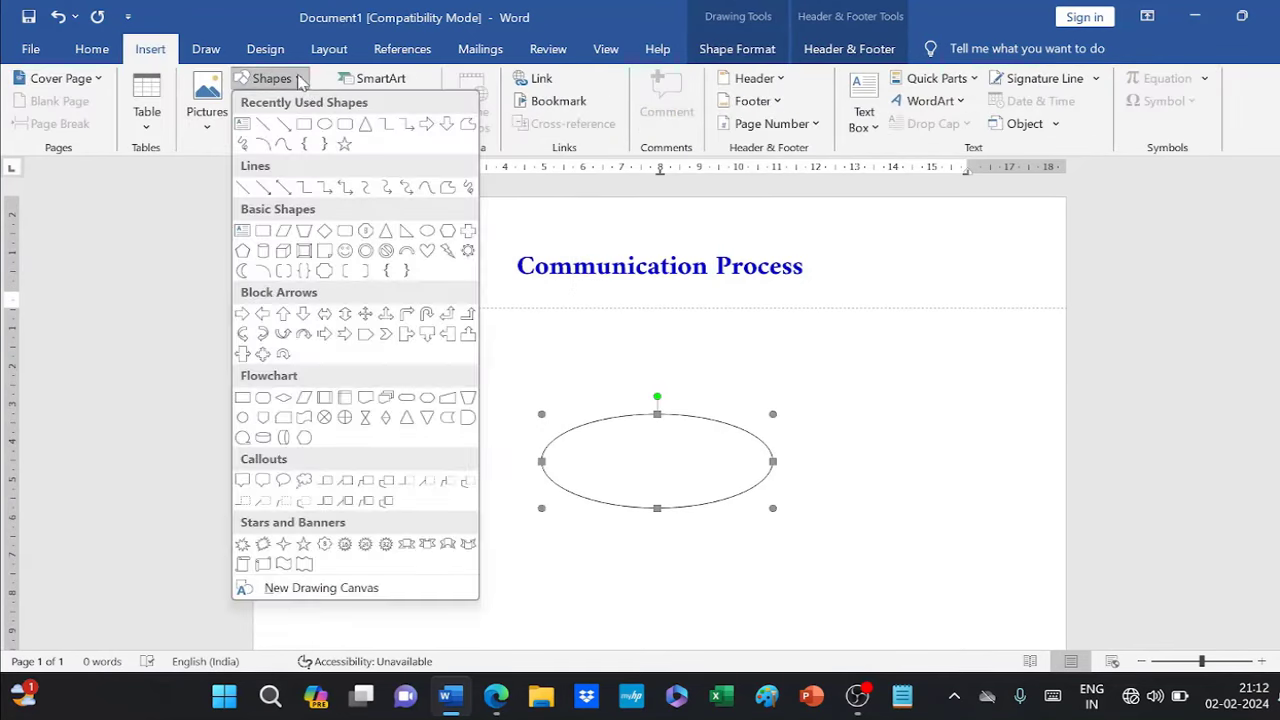
left_click(263, 187)
left_click_drag(388, 450, 543, 454)
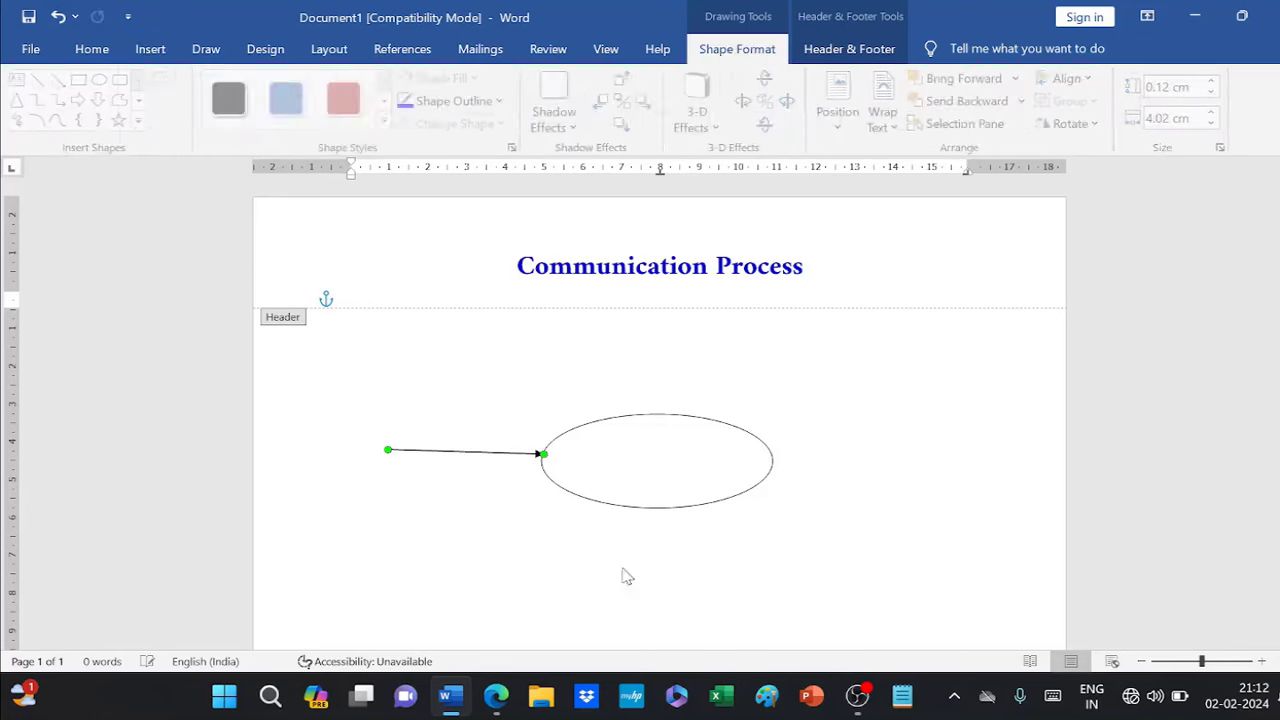
left_click_drag(441, 455, 384, 470)
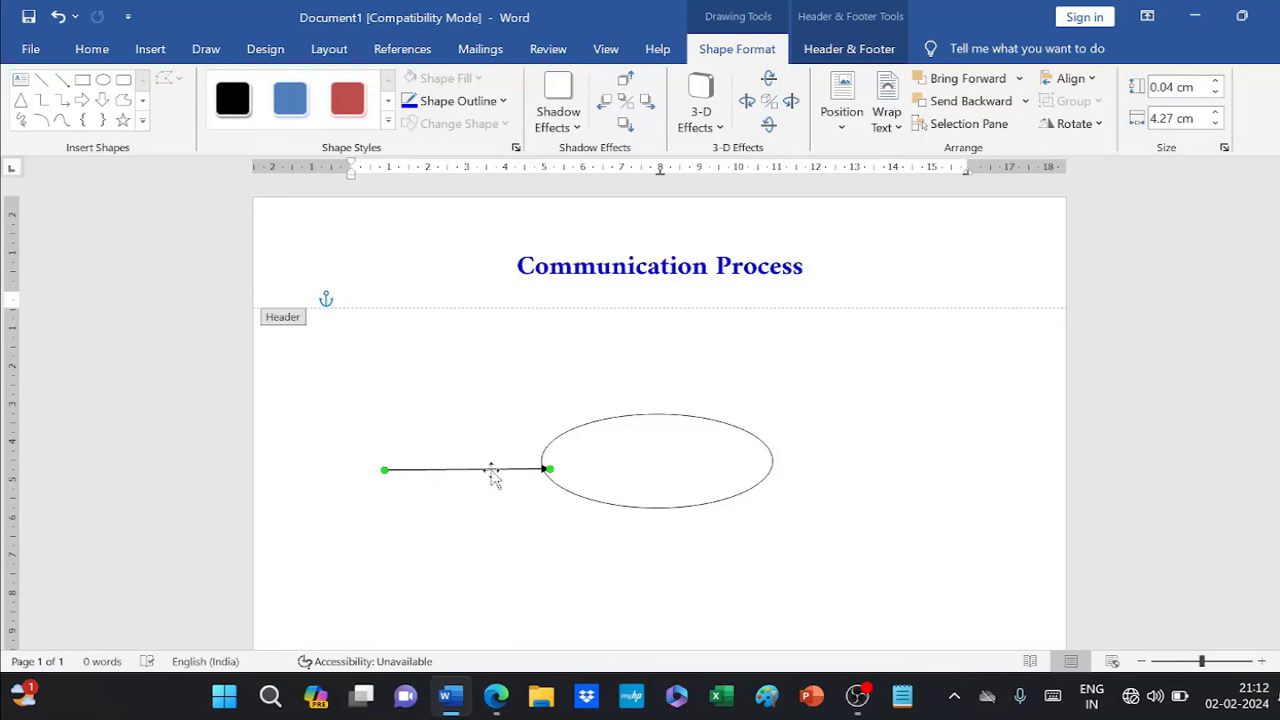
left_click(657, 504)
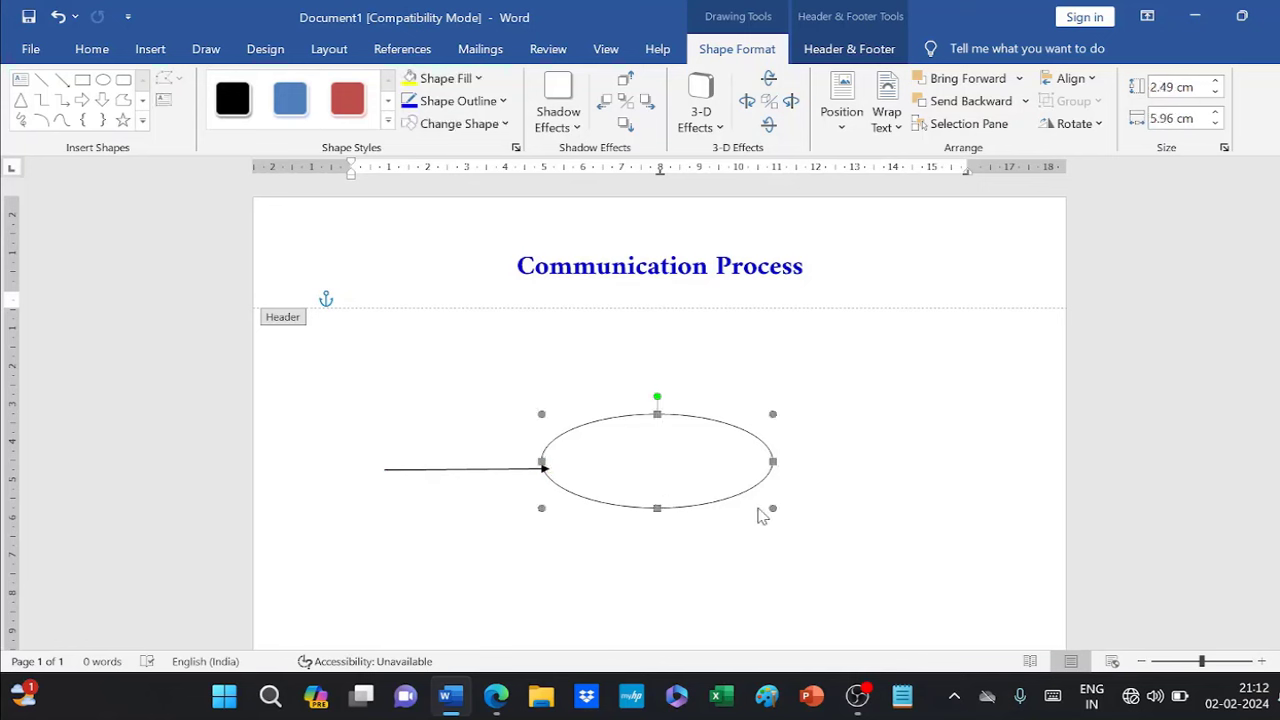
left_click(466, 469)
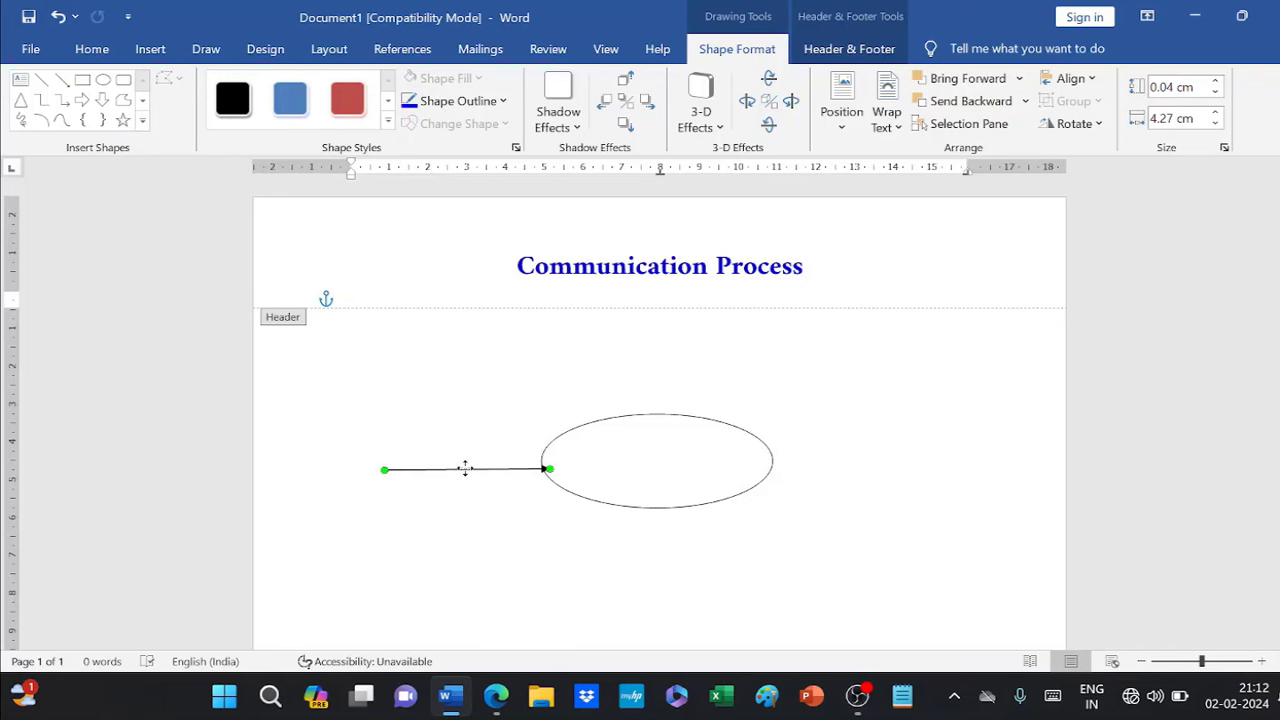
left_click_drag(462, 469, 447, 469)
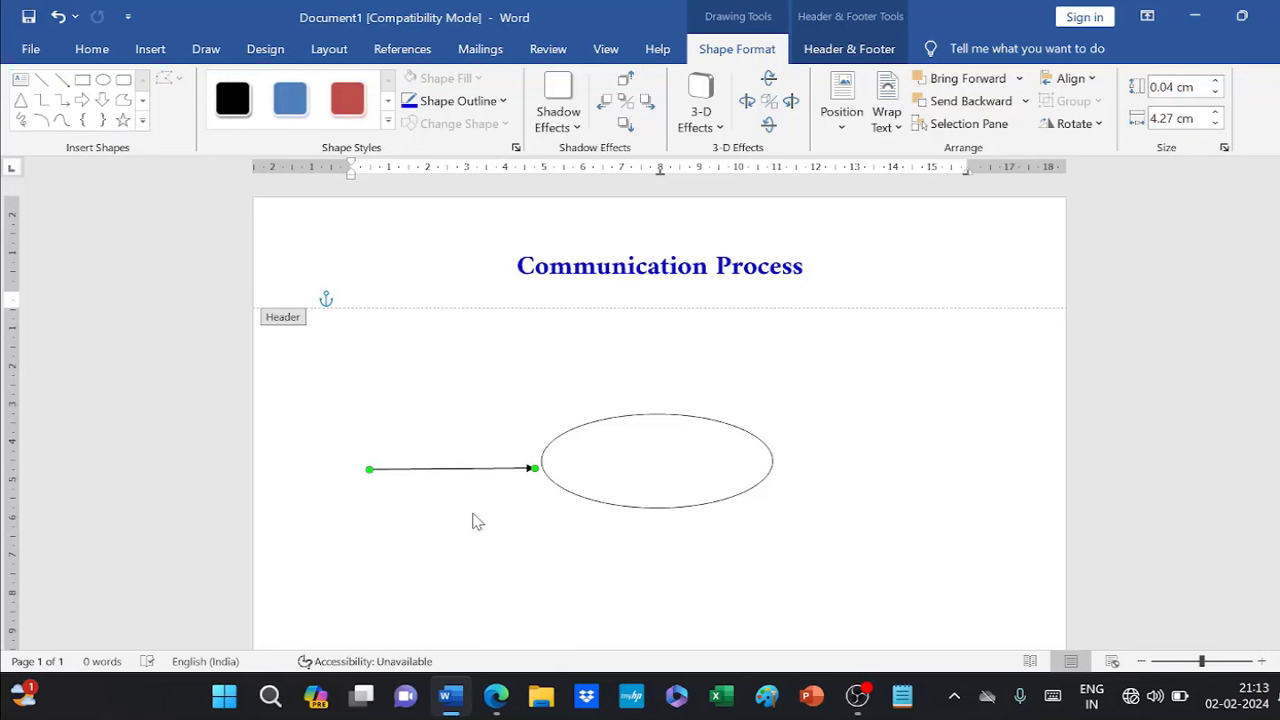
- Select the arrow and the oval together and group them into one object
left_click(592, 502)
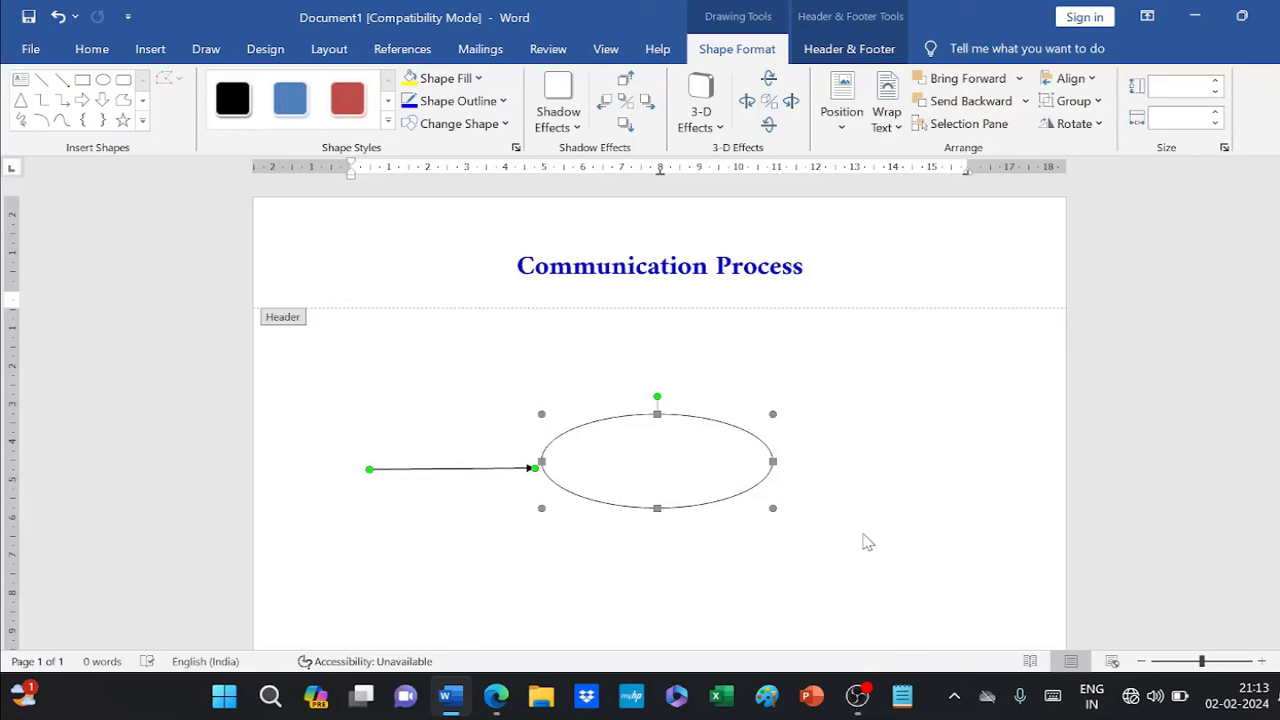
key("alt+h")
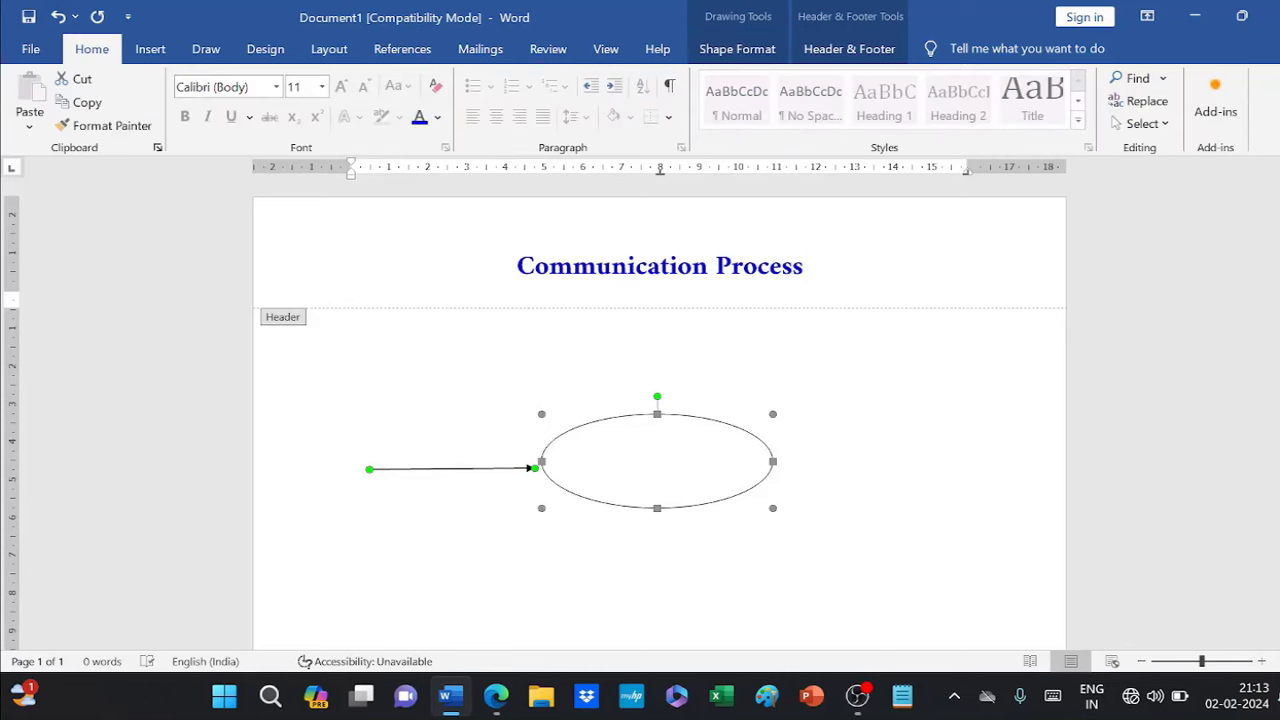
left_click(336, 56)
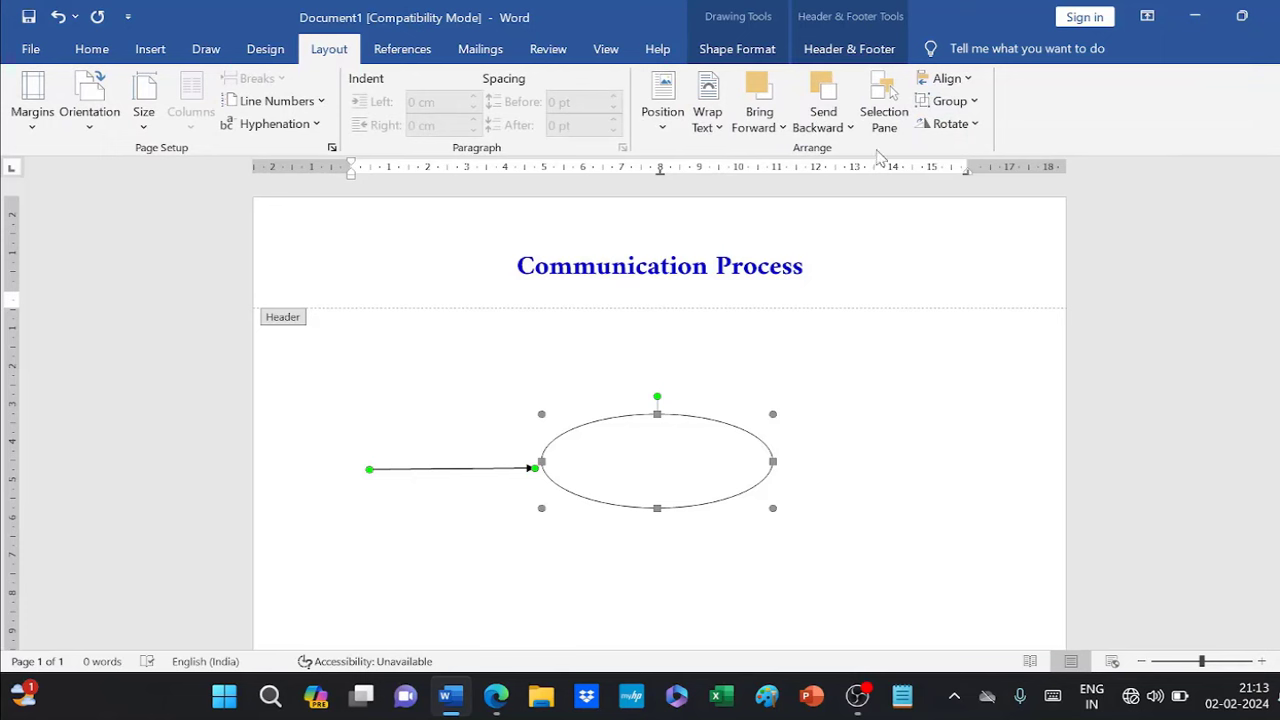
left_click(978, 102)
left_click(962, 128)
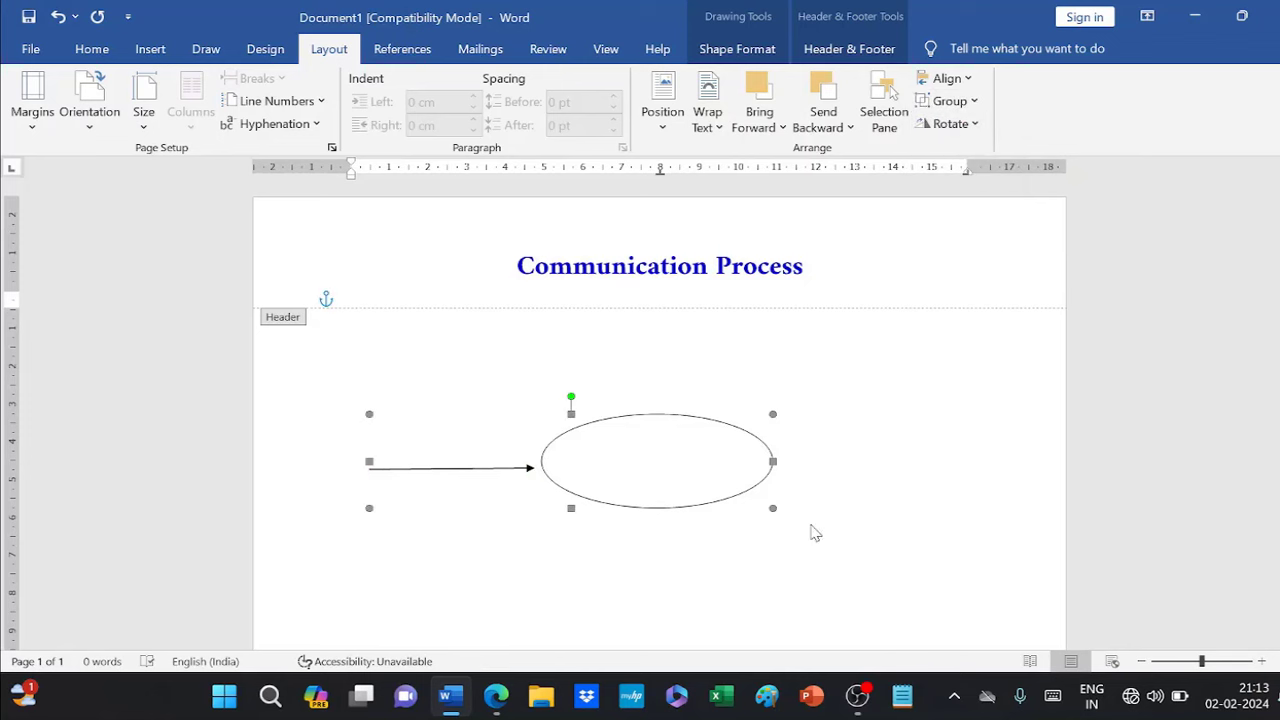
- Move the grouped arrow and oval up and to the right, and return to the document body
left_click(606, 455)
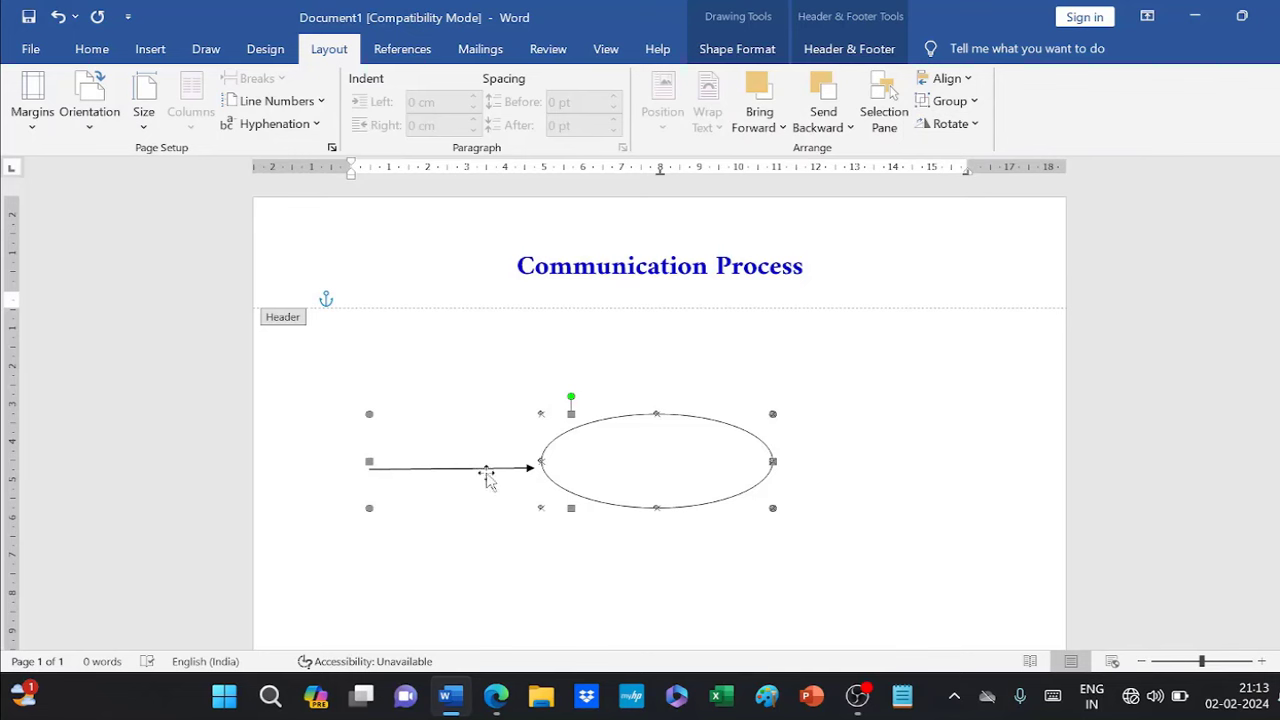
left_click_drag(617, 466, 683, 427)
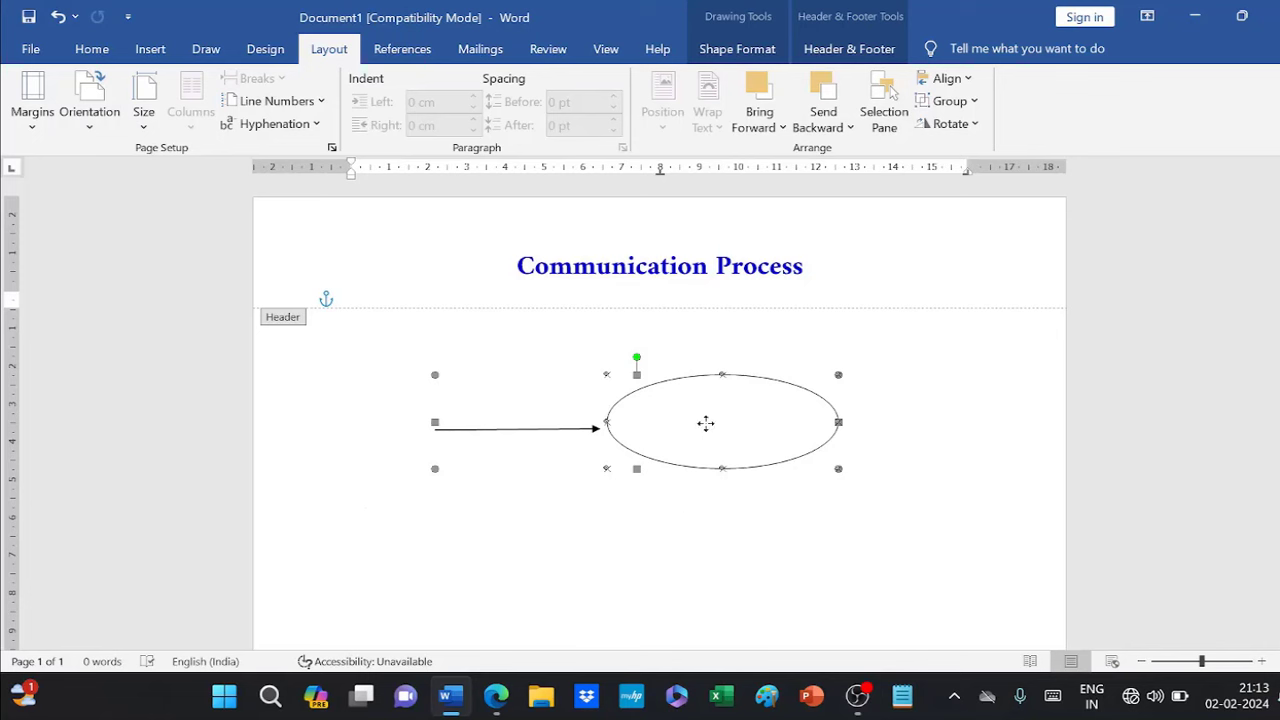
double_click(972, 587)
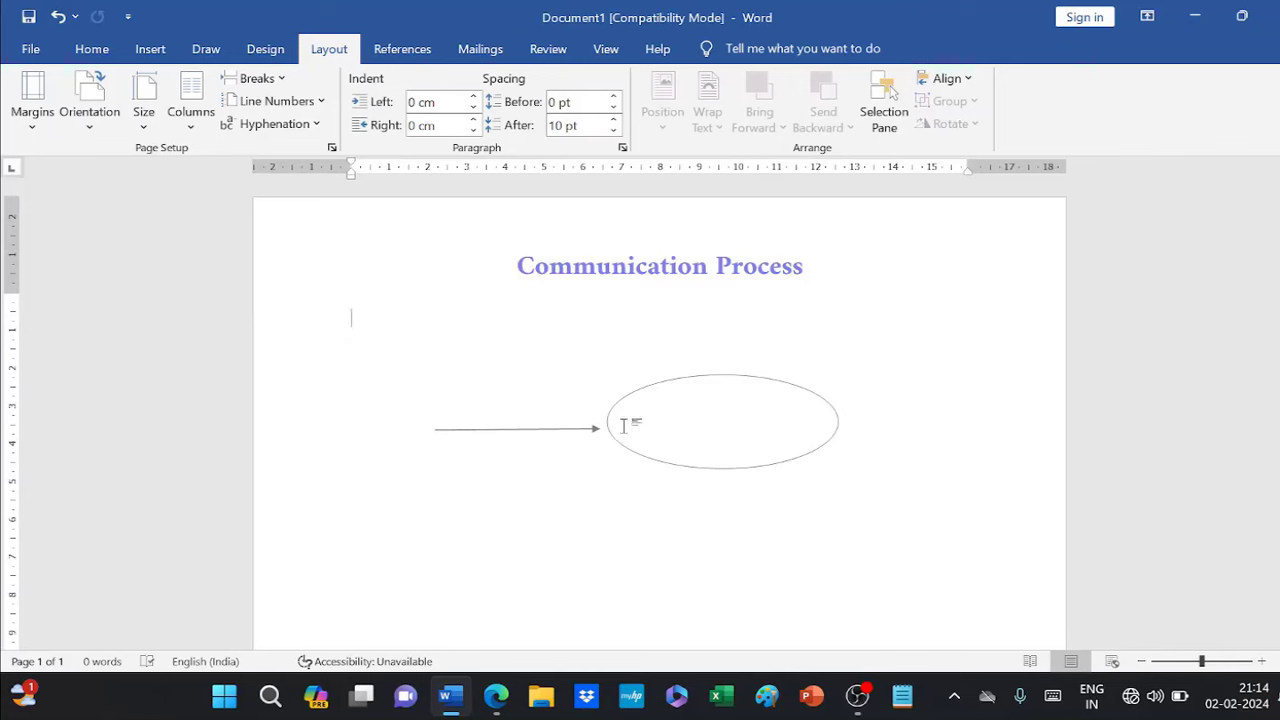
- Reopen the header for editing and enlarge the grouped diagram from its lower-left corner
key("ctrl+z")
double_click(706, 415)
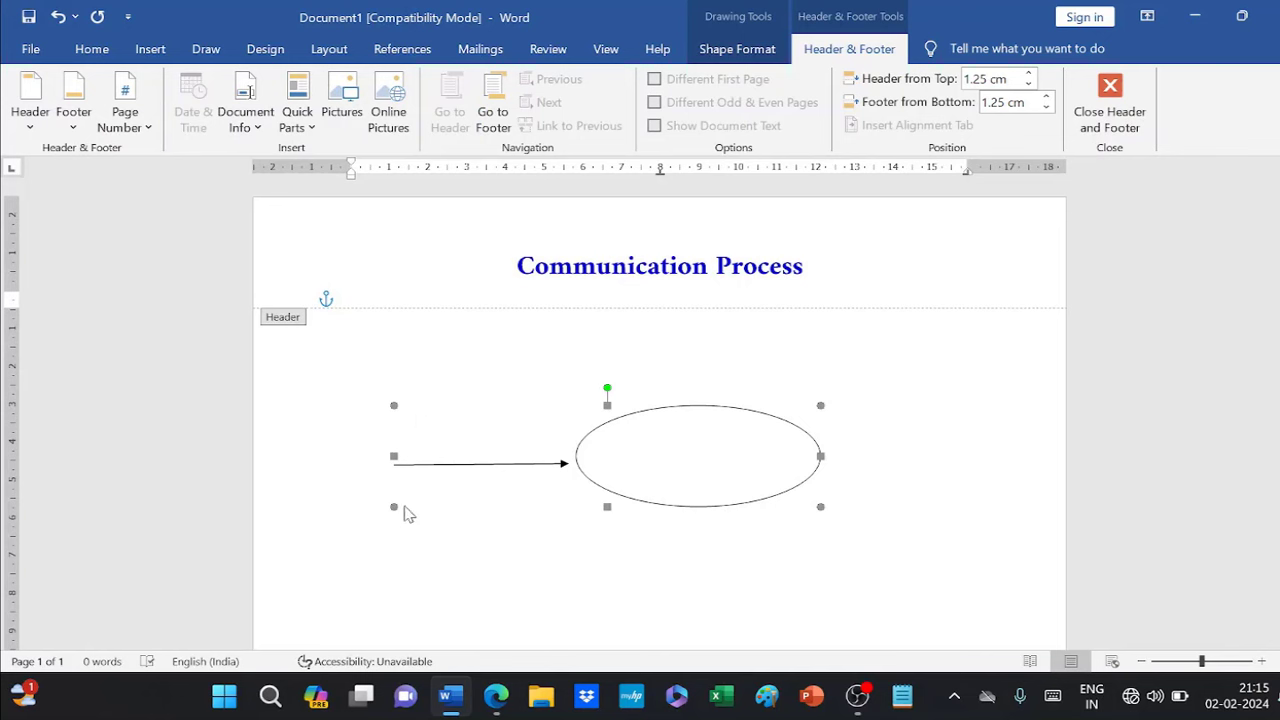
mouse_move(393, 508)
left_mouse_down()
mouse_move(497, 463)
mouse_move(345, 533)
mouse_move(386, 514)
mouse_move(374, 525)
left_mouse_up()
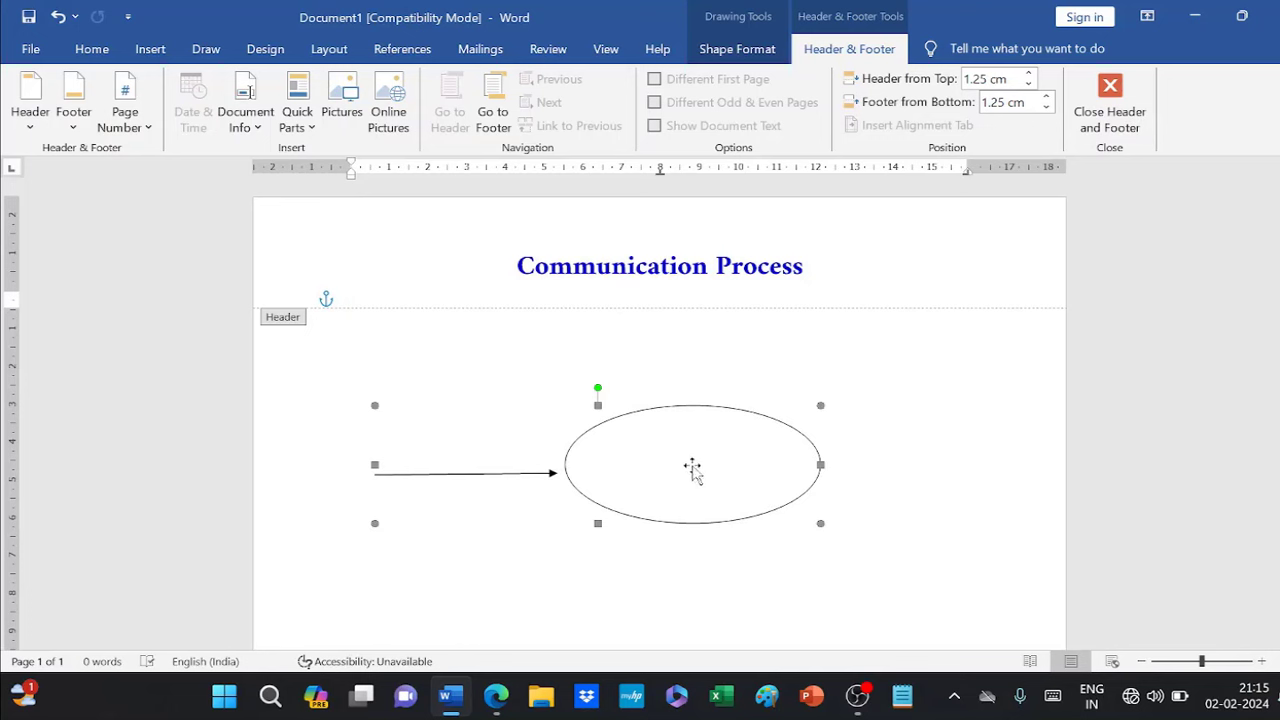
- Review question 2 in the exam PDF: the communication diagram, its grouping and resizing tasks, and the spreadsheet table in part (b)
left_click(496, 697)
scroll(578, 557, "down", 5)
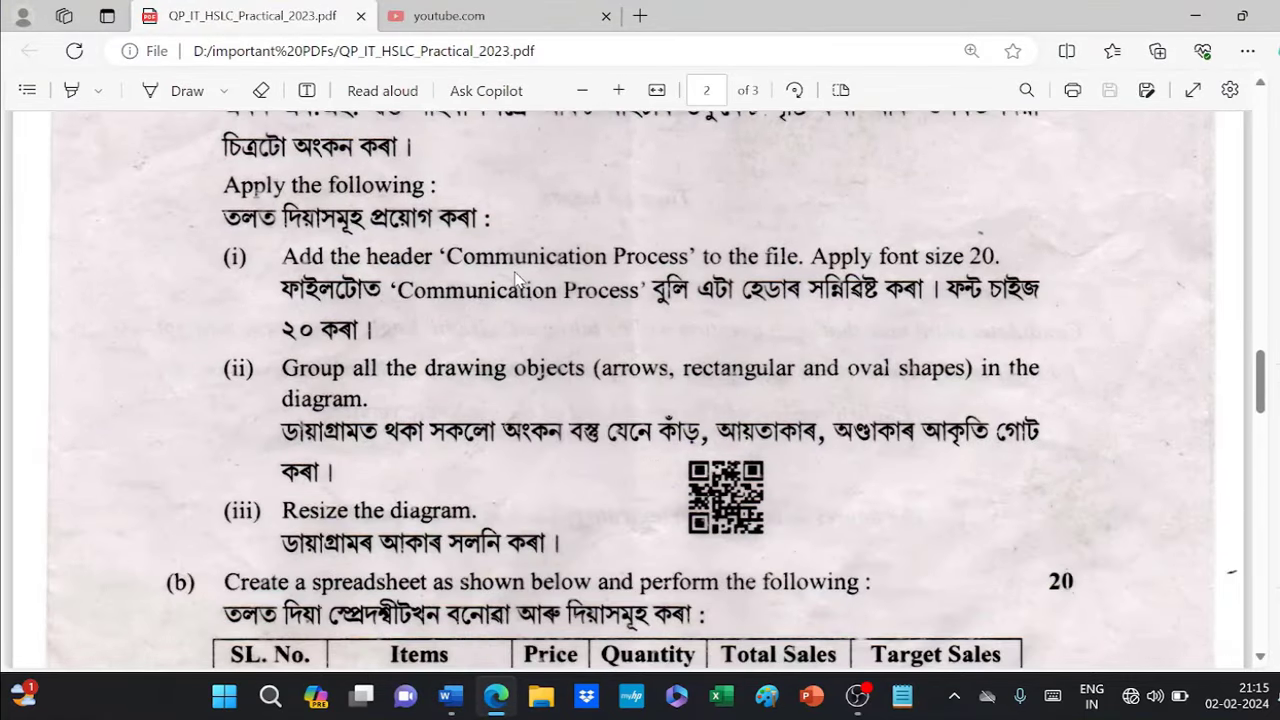
scroll(500, 435, "down", 2)
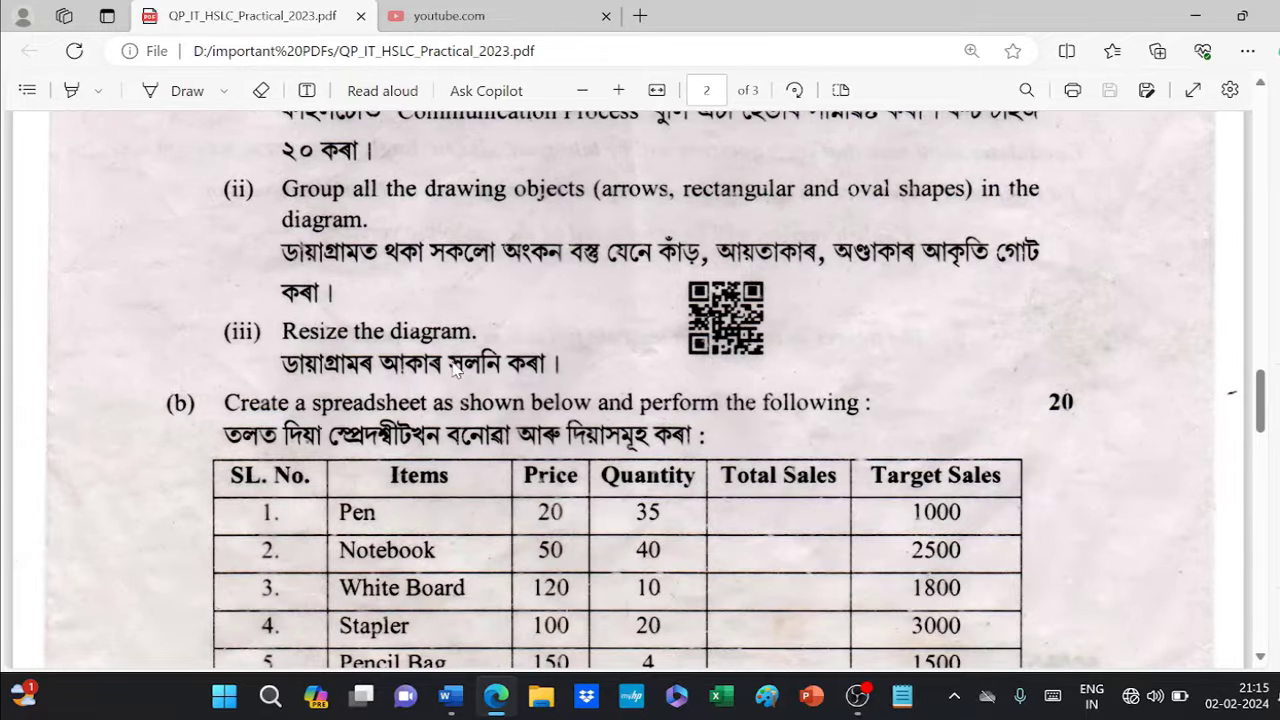
scroll(530, 378, "down", 2)
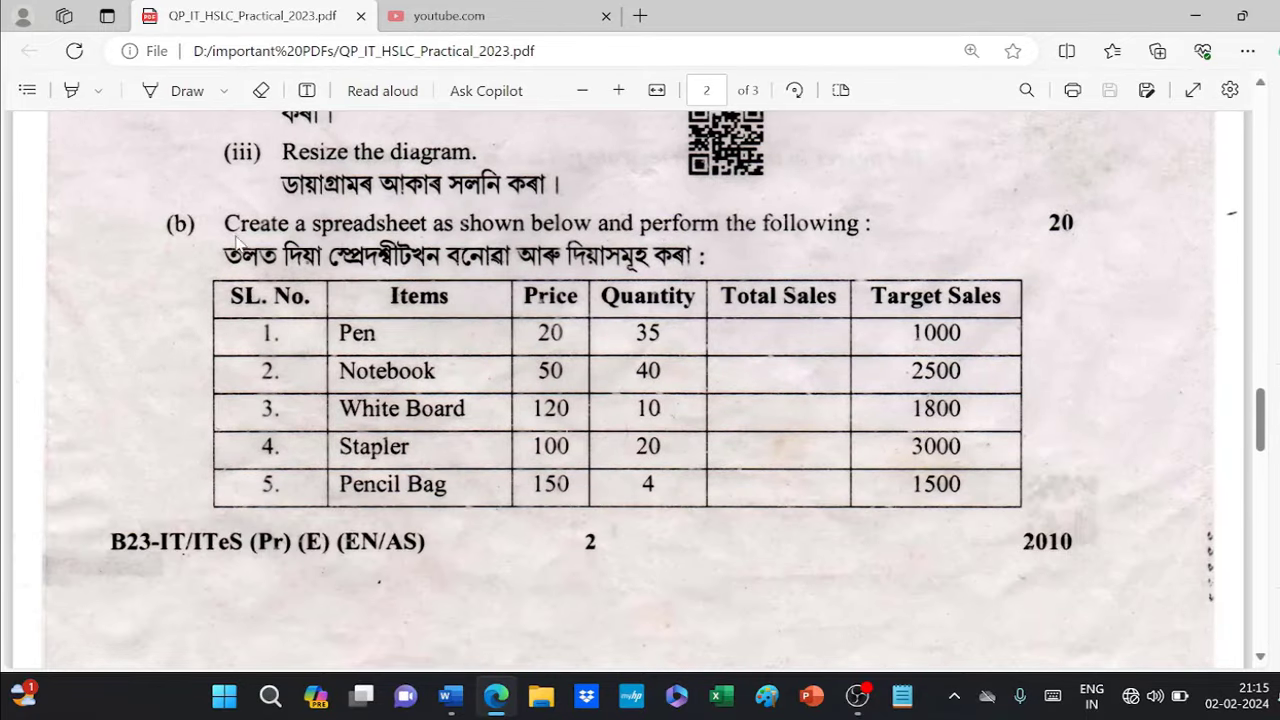
scroll(352, 310, "up", 8)
scroll(352, 310, "up", 2)
scroll(493, 487, "down", 9)
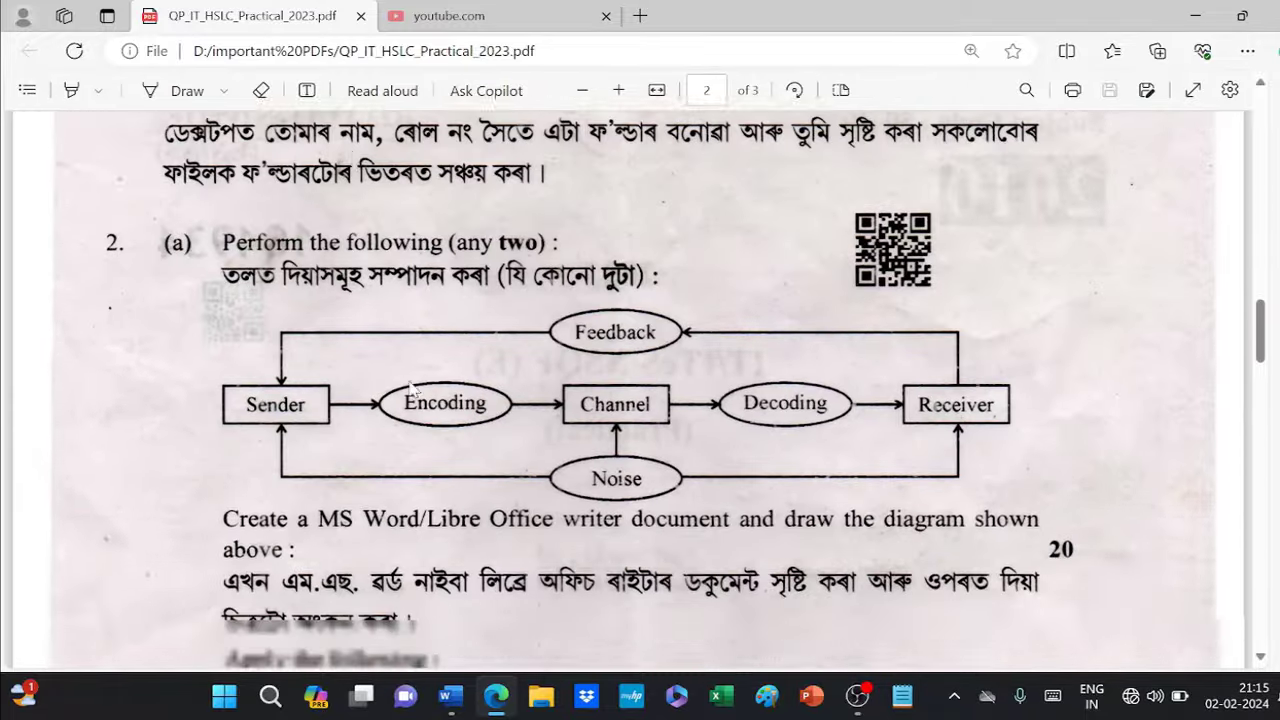
scroll(493, 487, "down", 1)
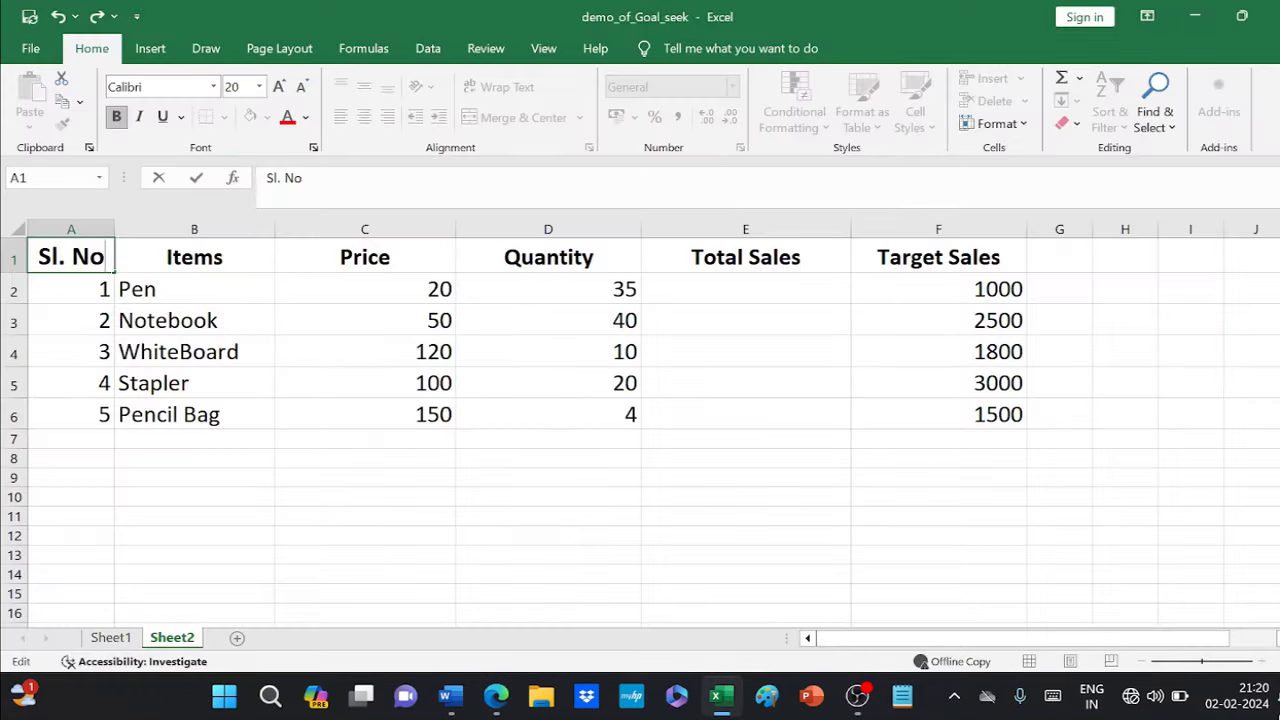
- Compare the Excel table with the question paper, and apply All Borders to A1:F6 on Sheet2 of demo_of_Goal_seek
left_click(497, 700)
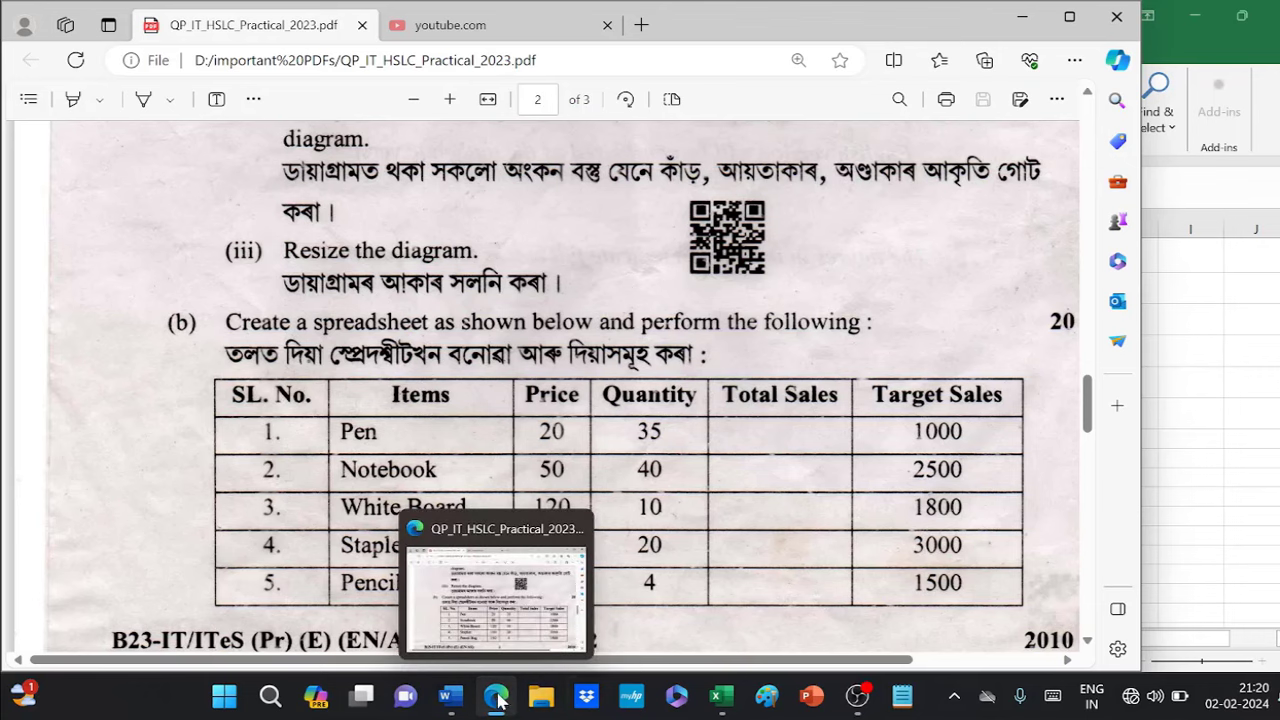
left_click(722, 698)
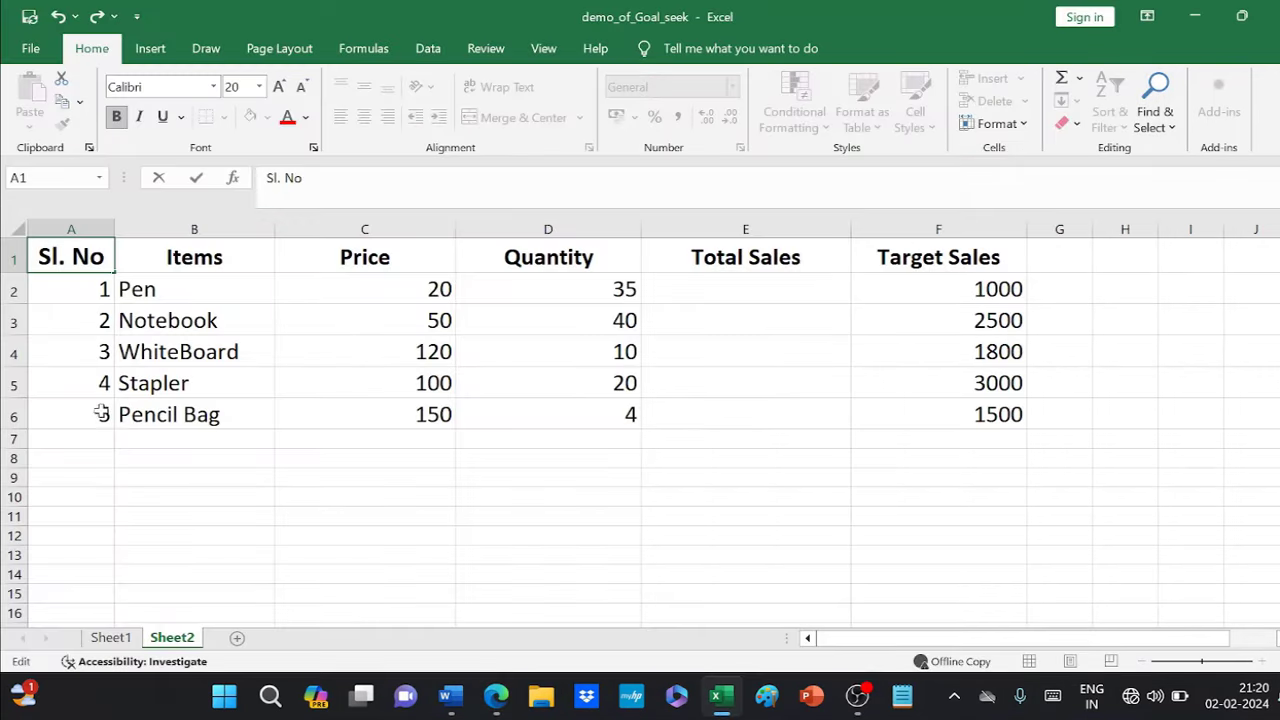
left_click(77, 331)
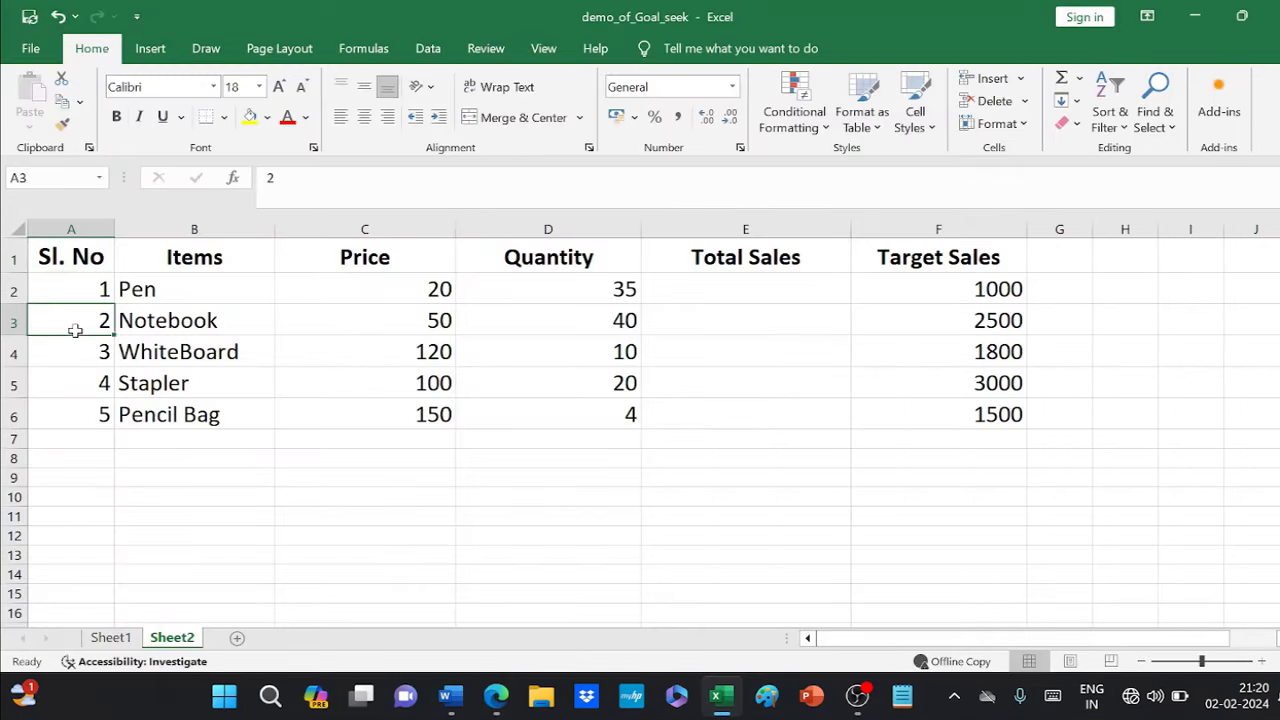
left_click_drag(50, 253, 920, 403)
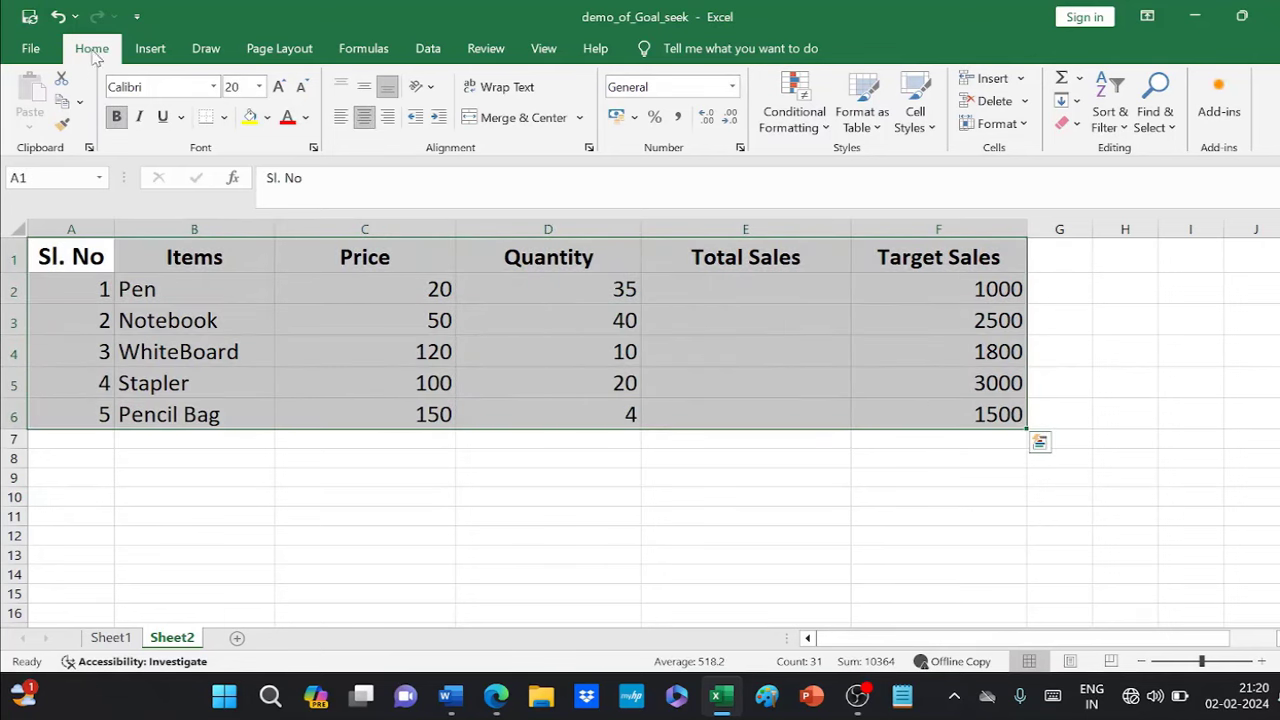
left_click(224, 117)
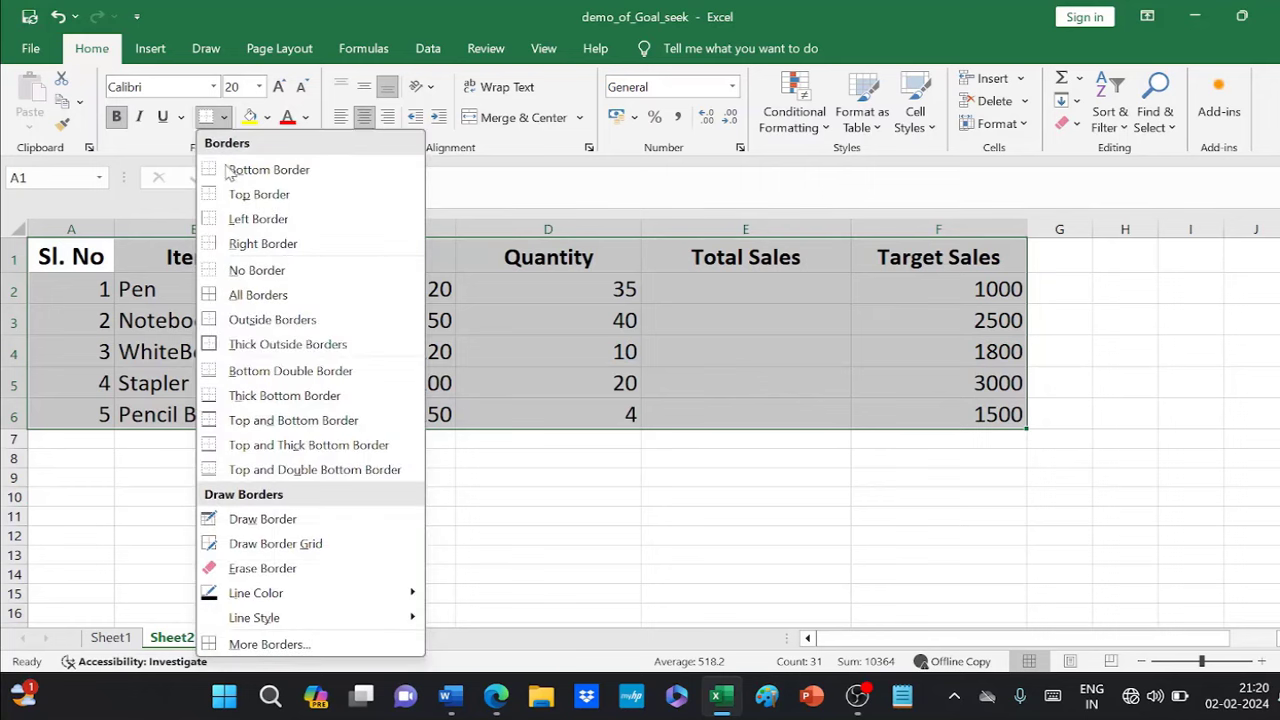
left_click(221, 299)
left_click(868, 548)
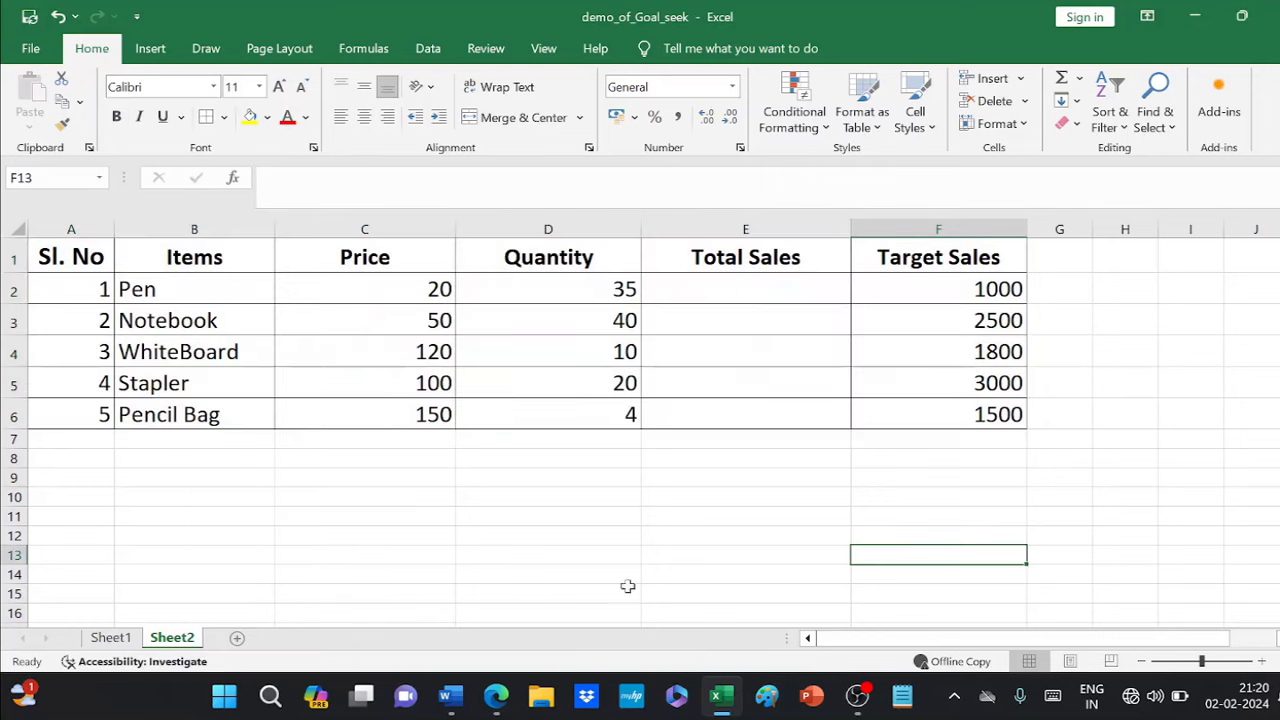
- Switch to the question paper PDF and read part (b)'s table and its tasks on total sales and Goal Seek
left_click(496, 695)
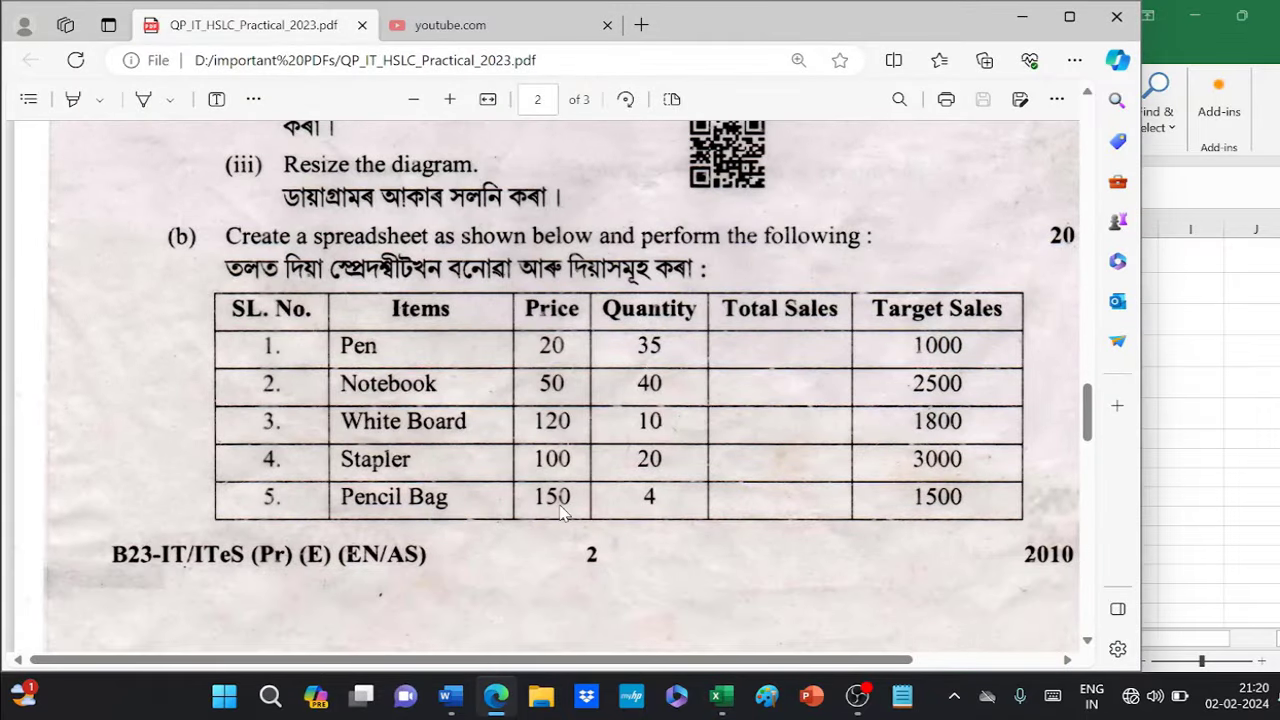
scroll(594, 508, "down", 5)
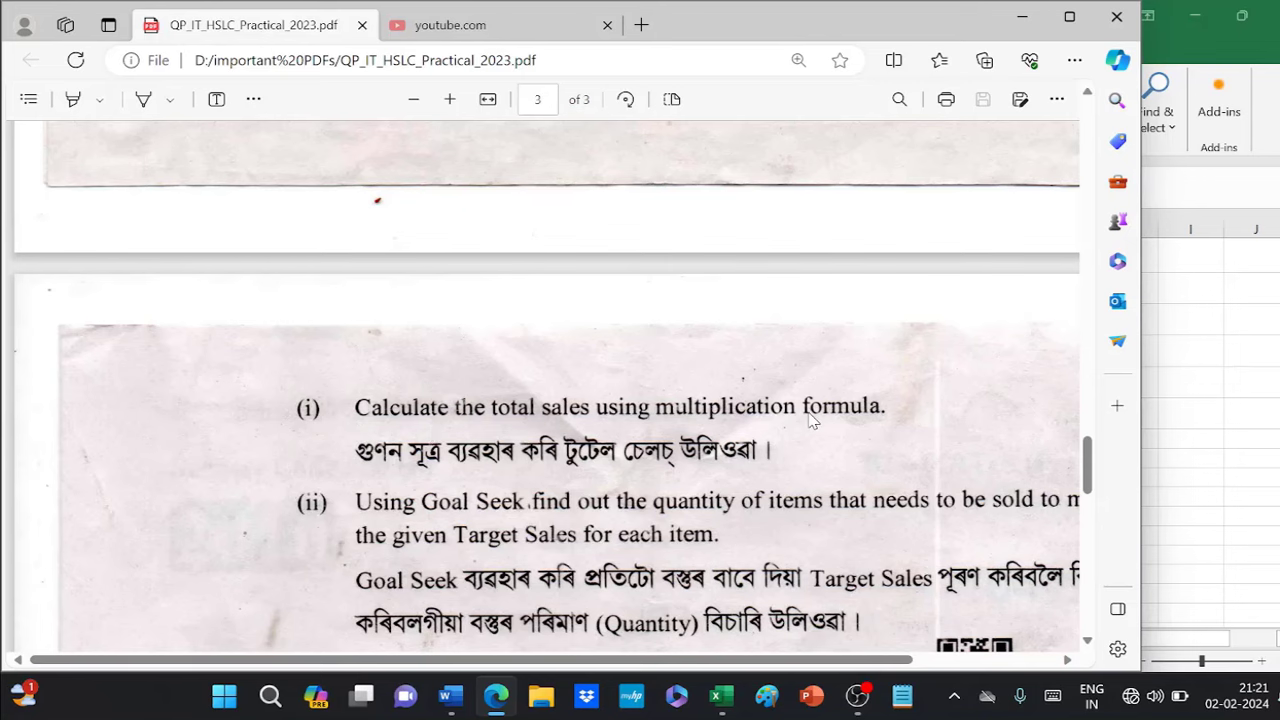
scroll(812, 420, "up", 5)
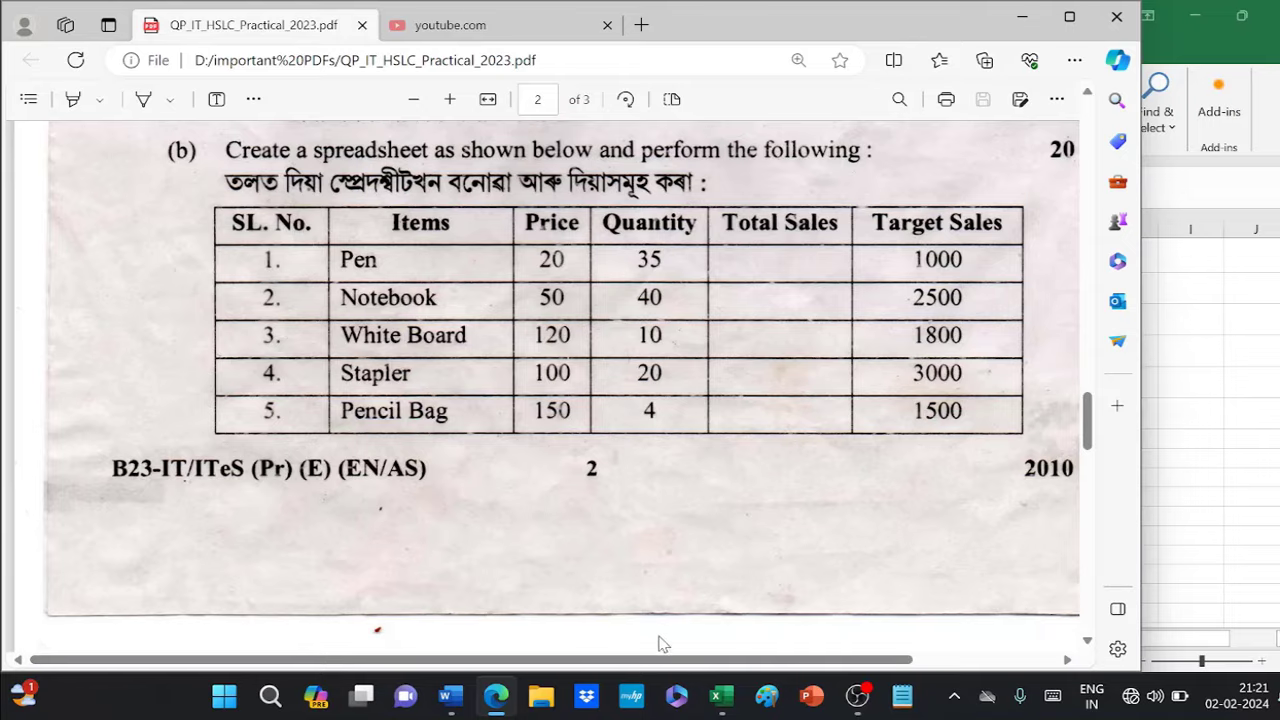
scroll(318, 380, "down", 5)
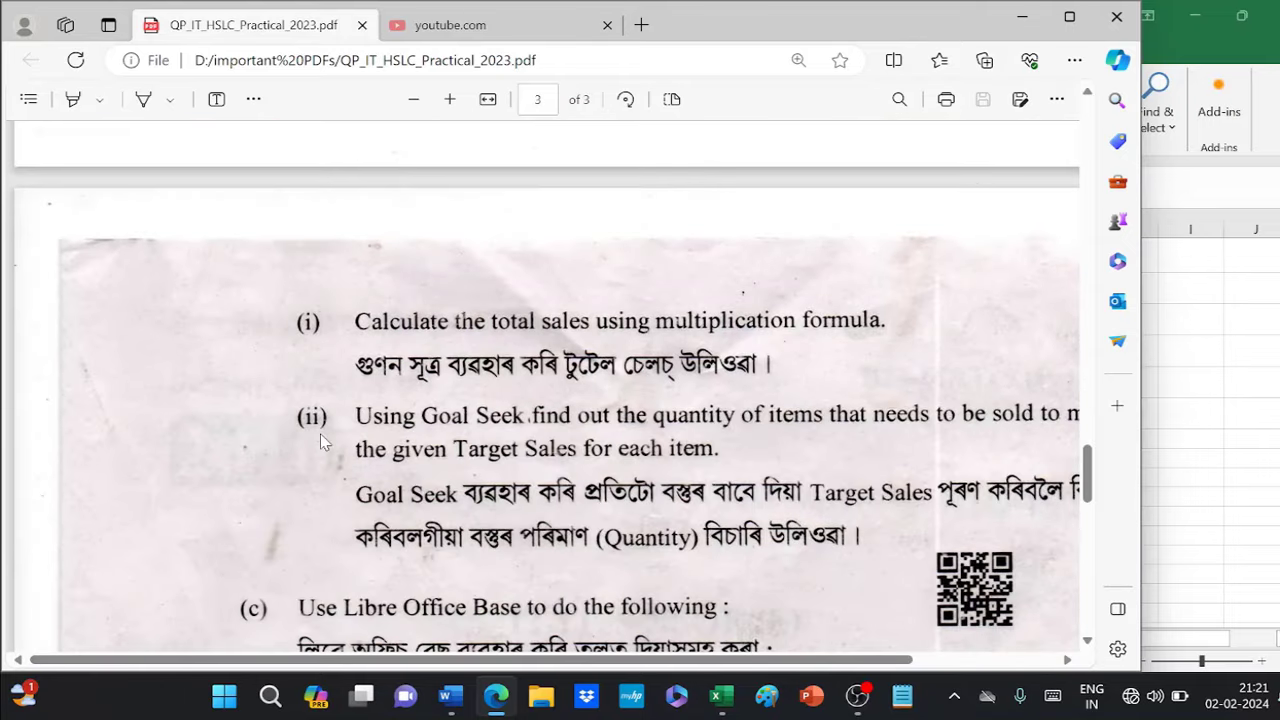
- Return to the Excel workbook and calculate Pen's total sales in E2 with =PRODUCT(C2,D2)
left_click(730, 705)
left_click(689, 292)
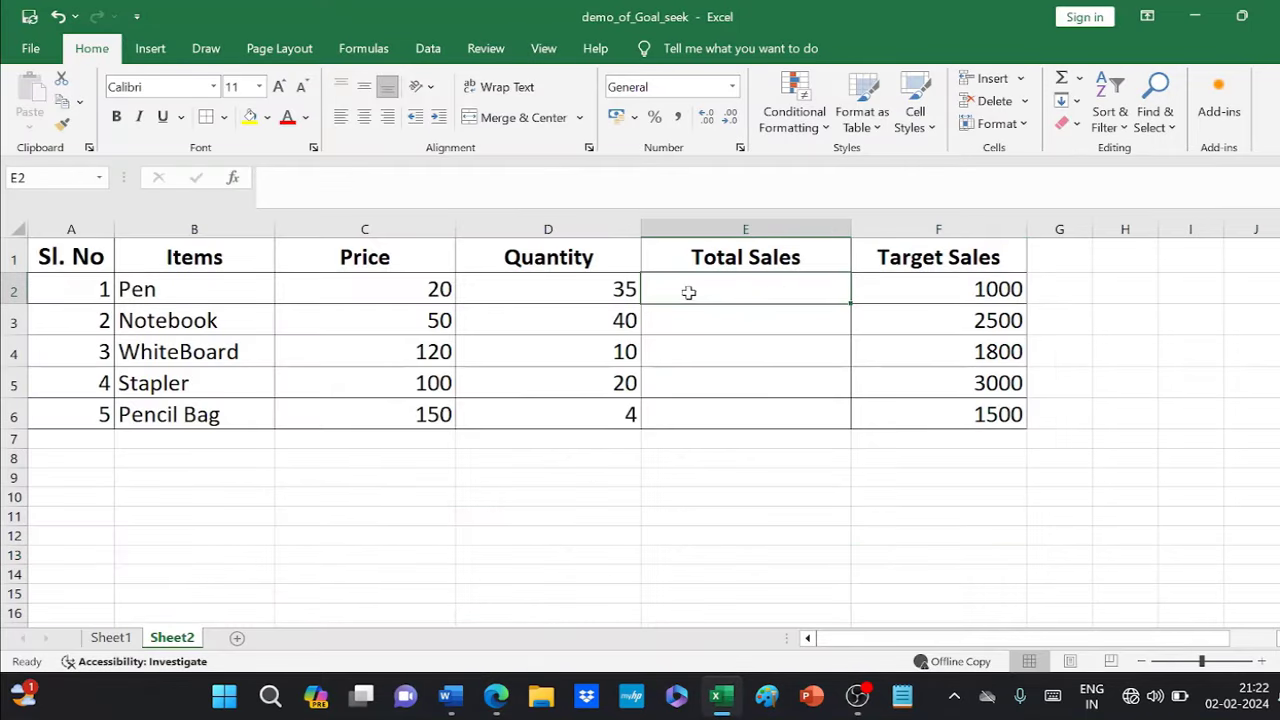
type("=")
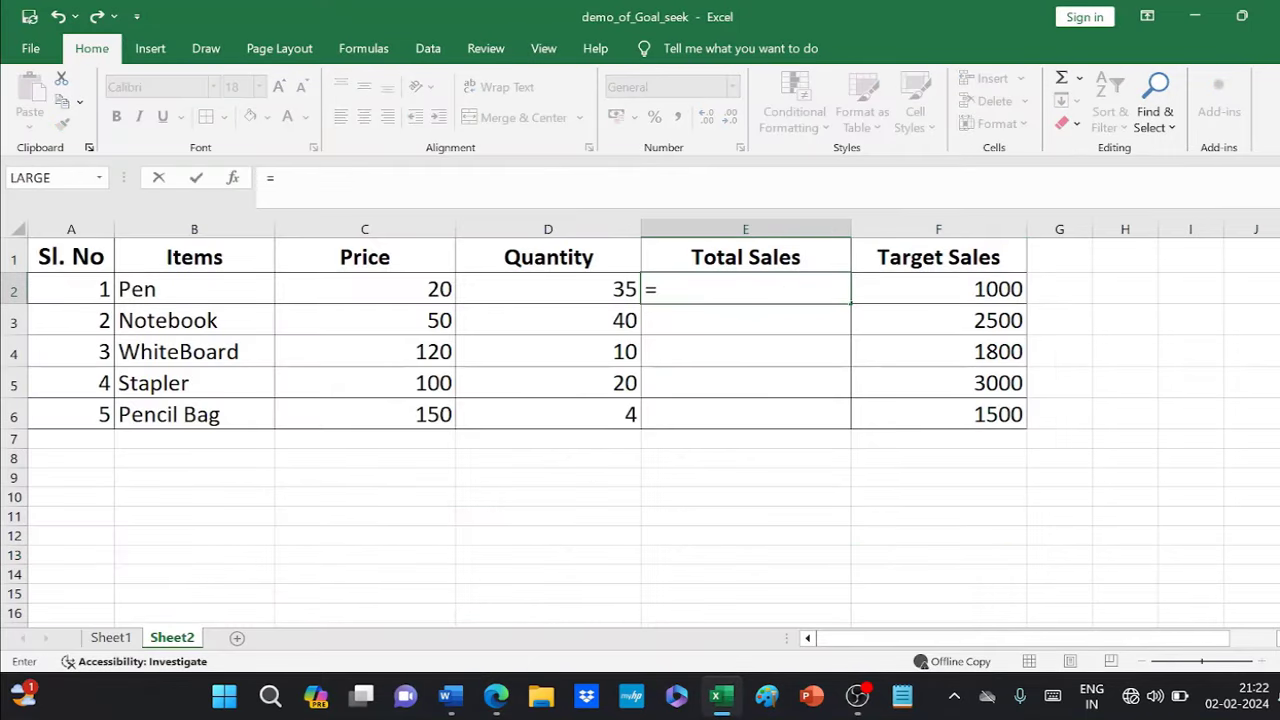
type("product")
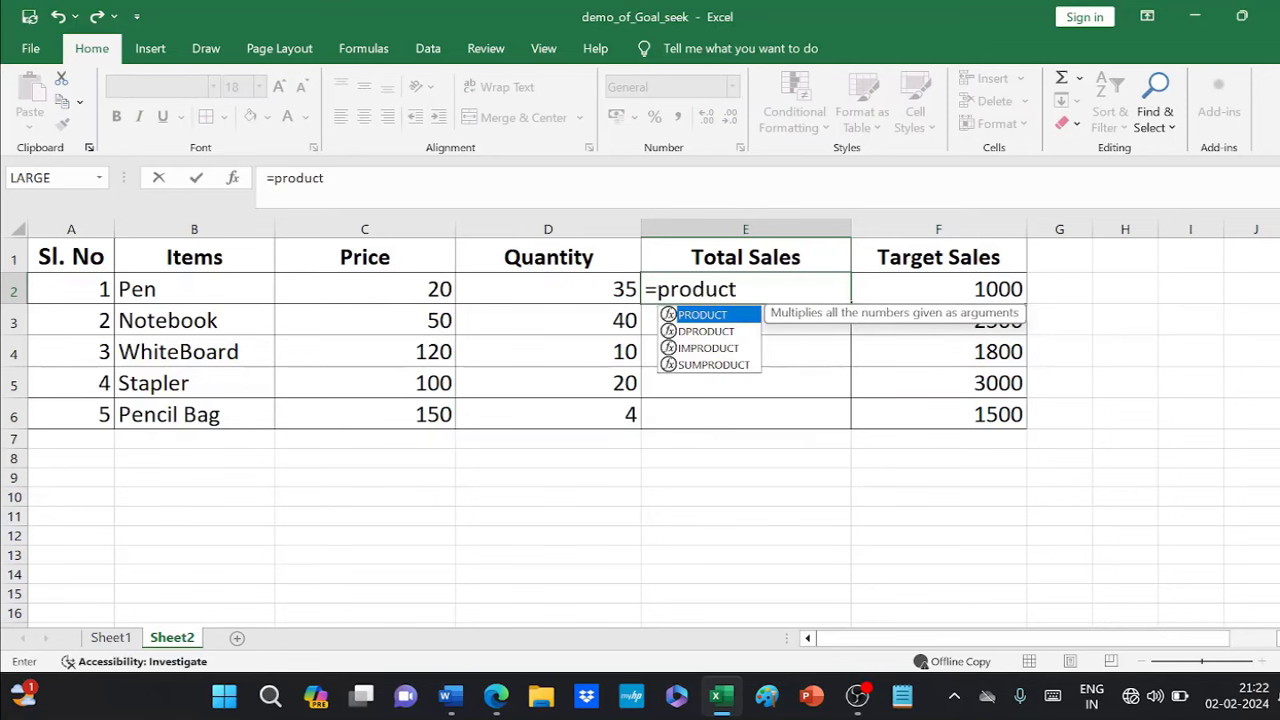
type("(")
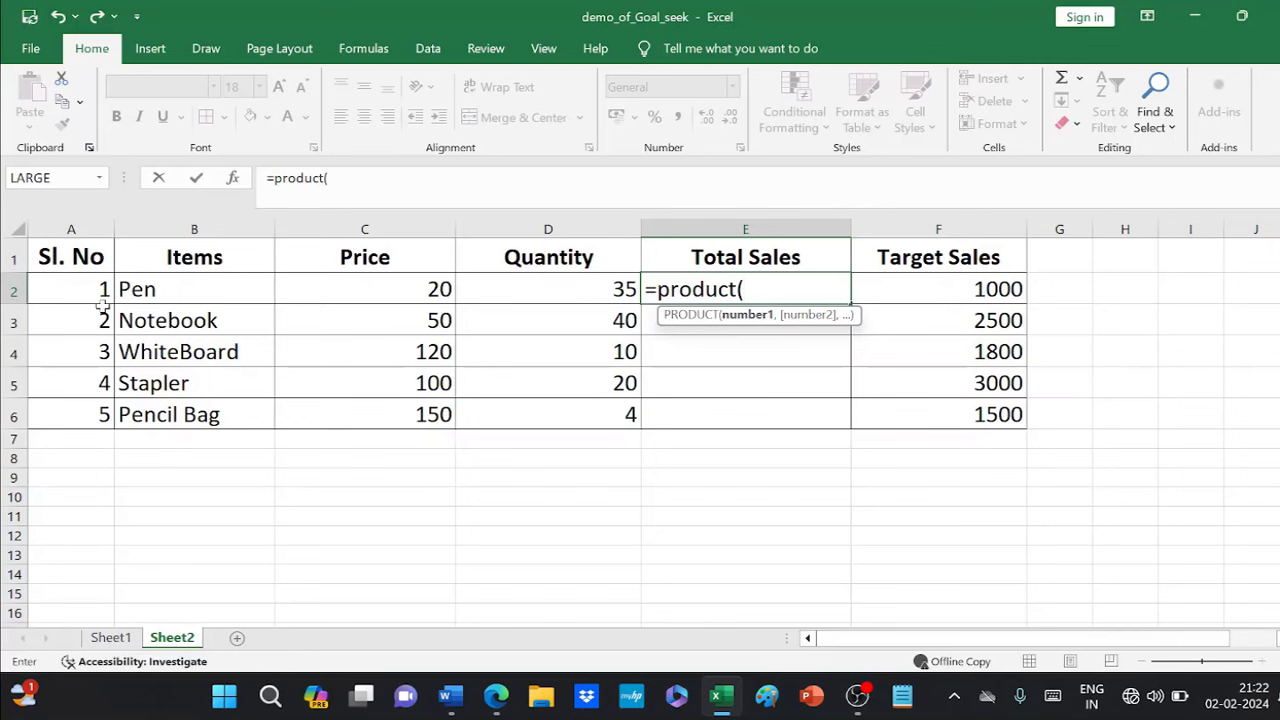
left_click(425, 290)
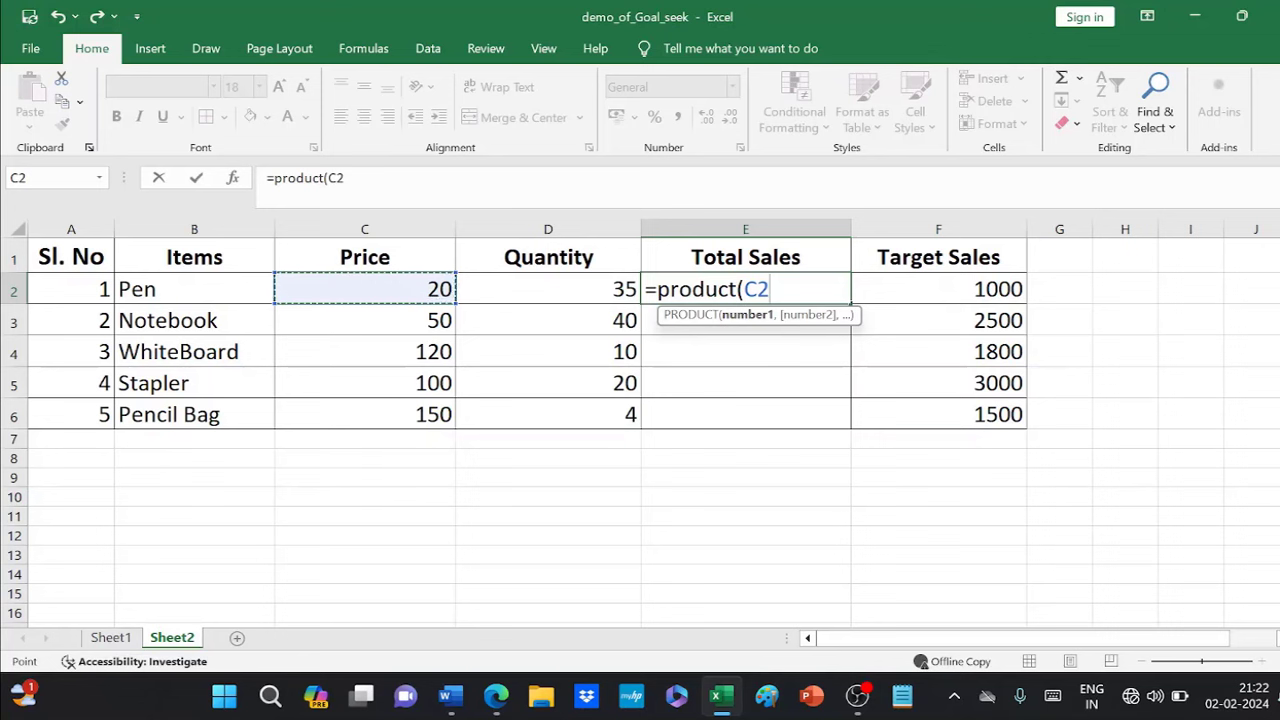
type(",")
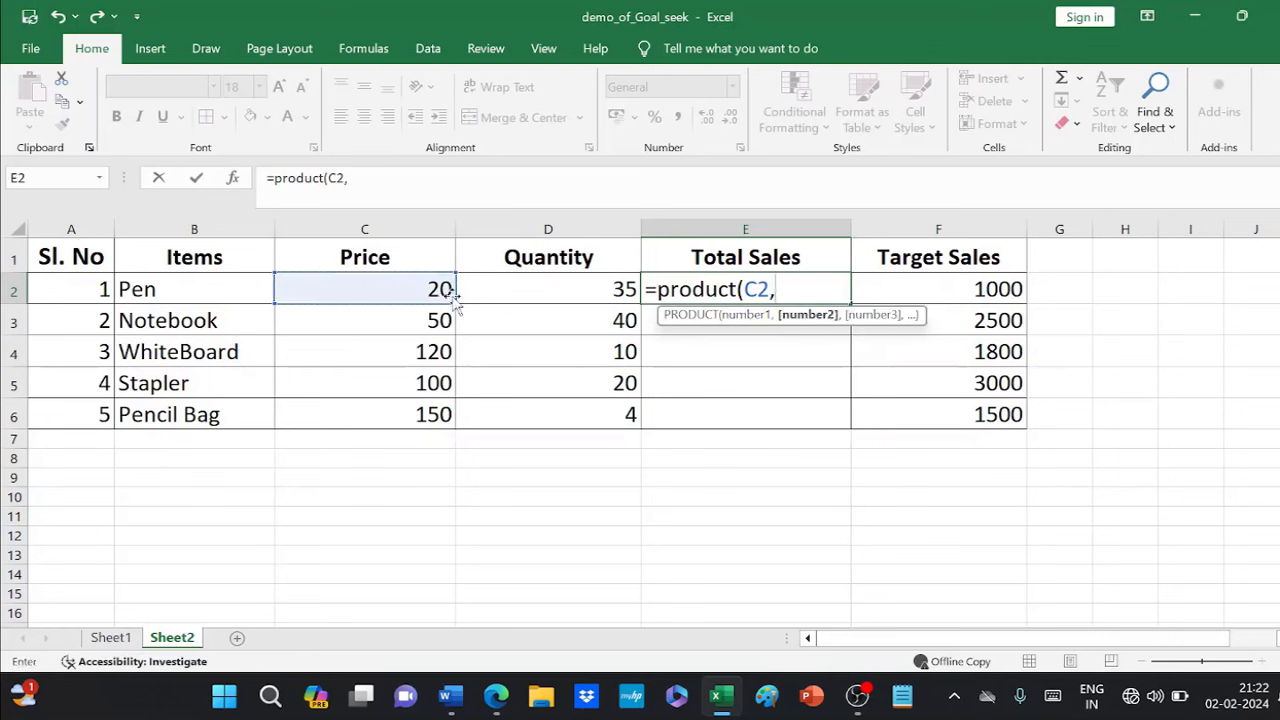
left_click(530, 289)
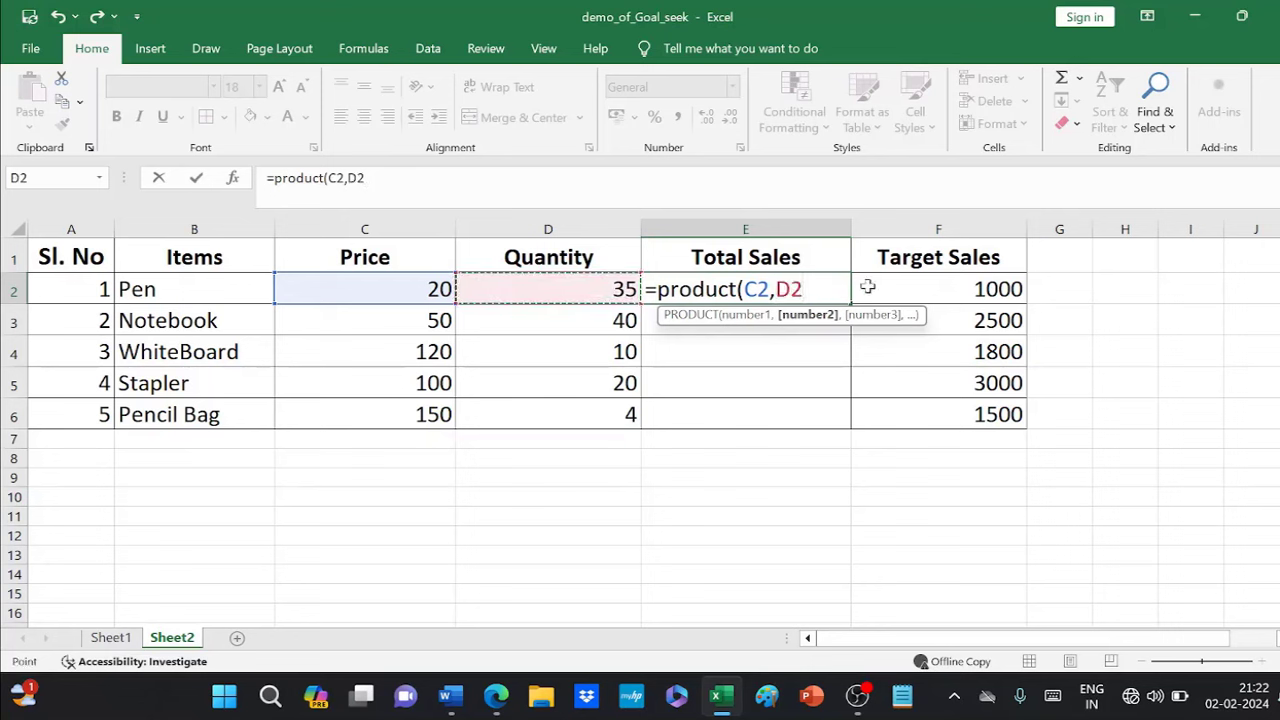
type(")")
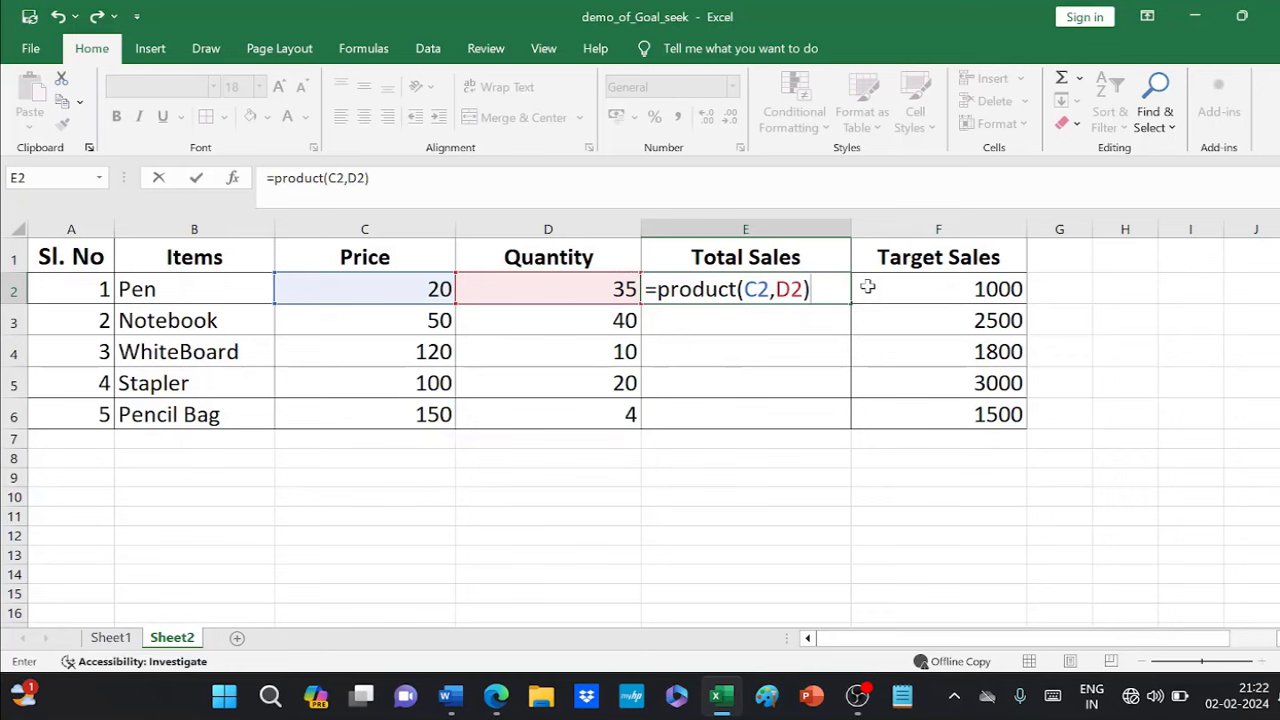
key("Return")
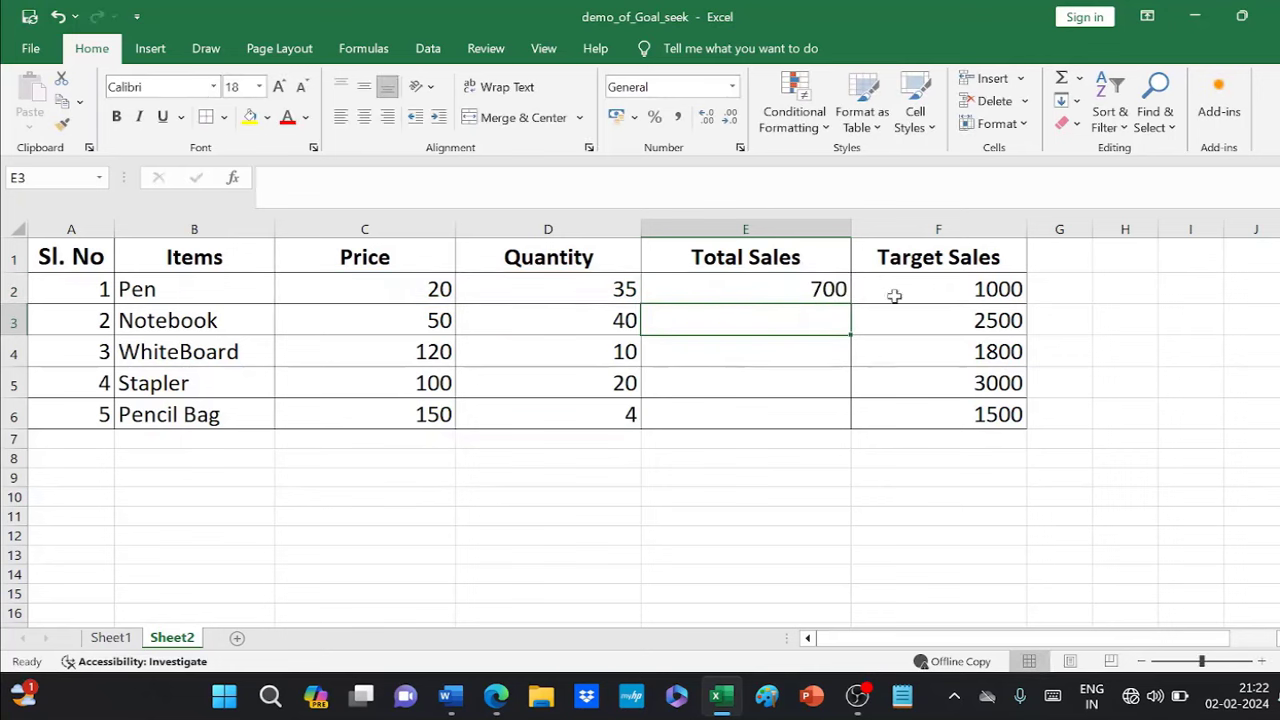
- Calculate Notebook's total sales in E3 with =PRODUCT(C3,D3)
left_click(734, 386)
left_click(755, 287)
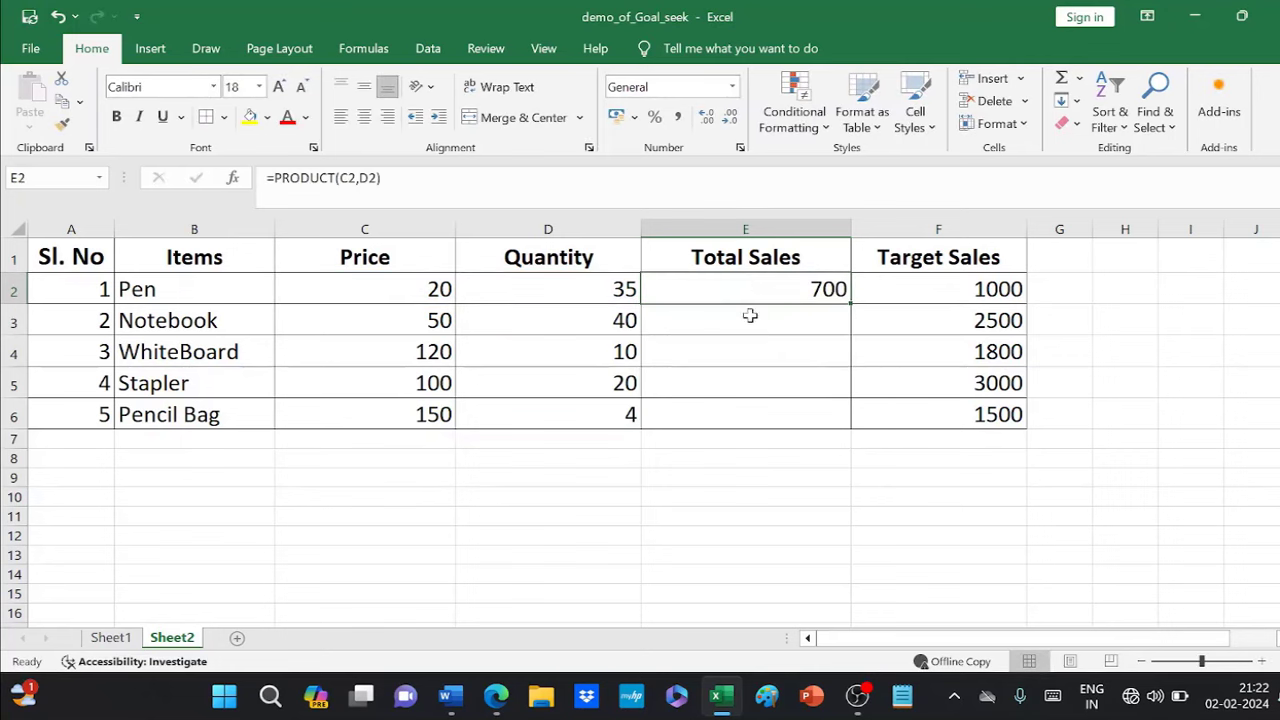
left_click(750, 315)
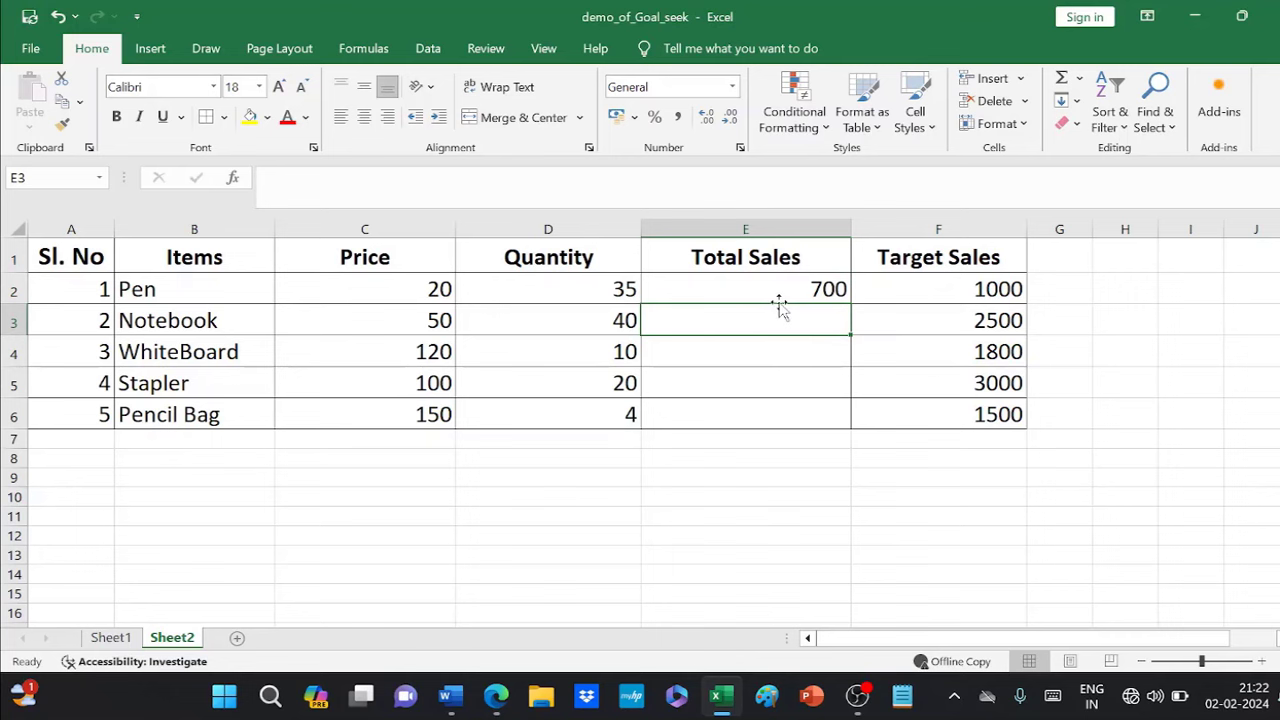
type("=produ")
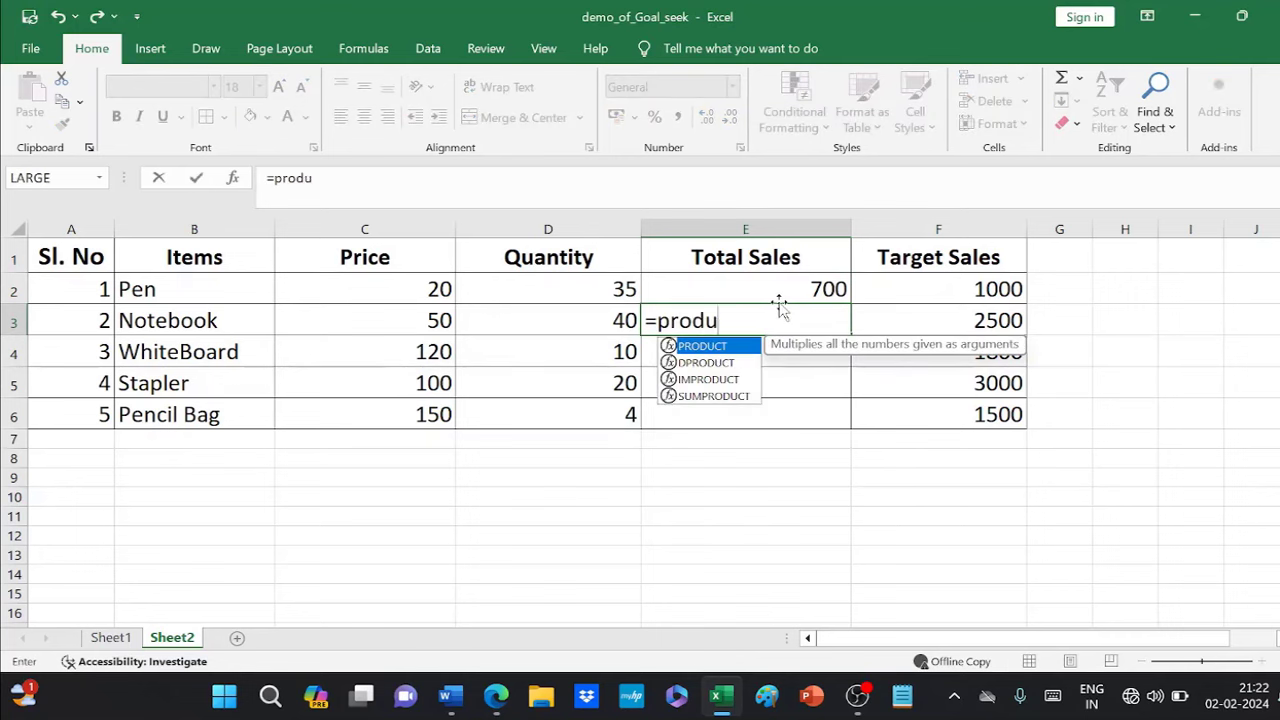
type("ct(")
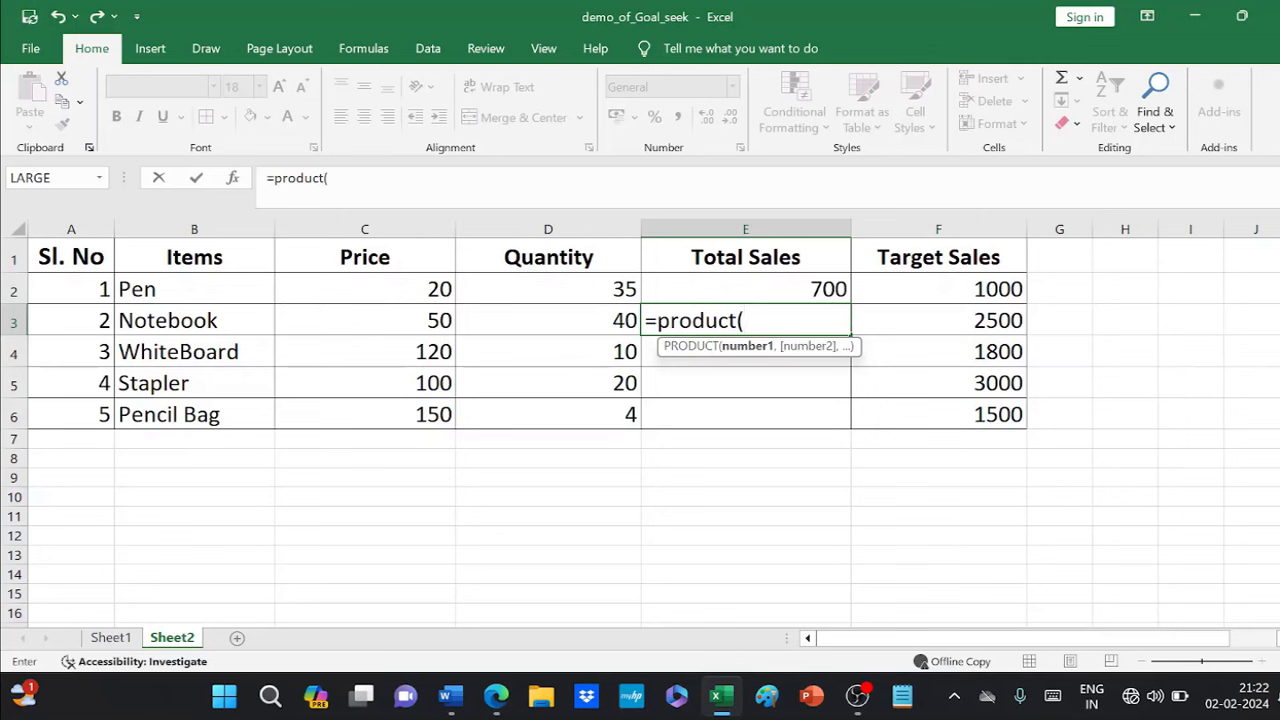
type("c3,")
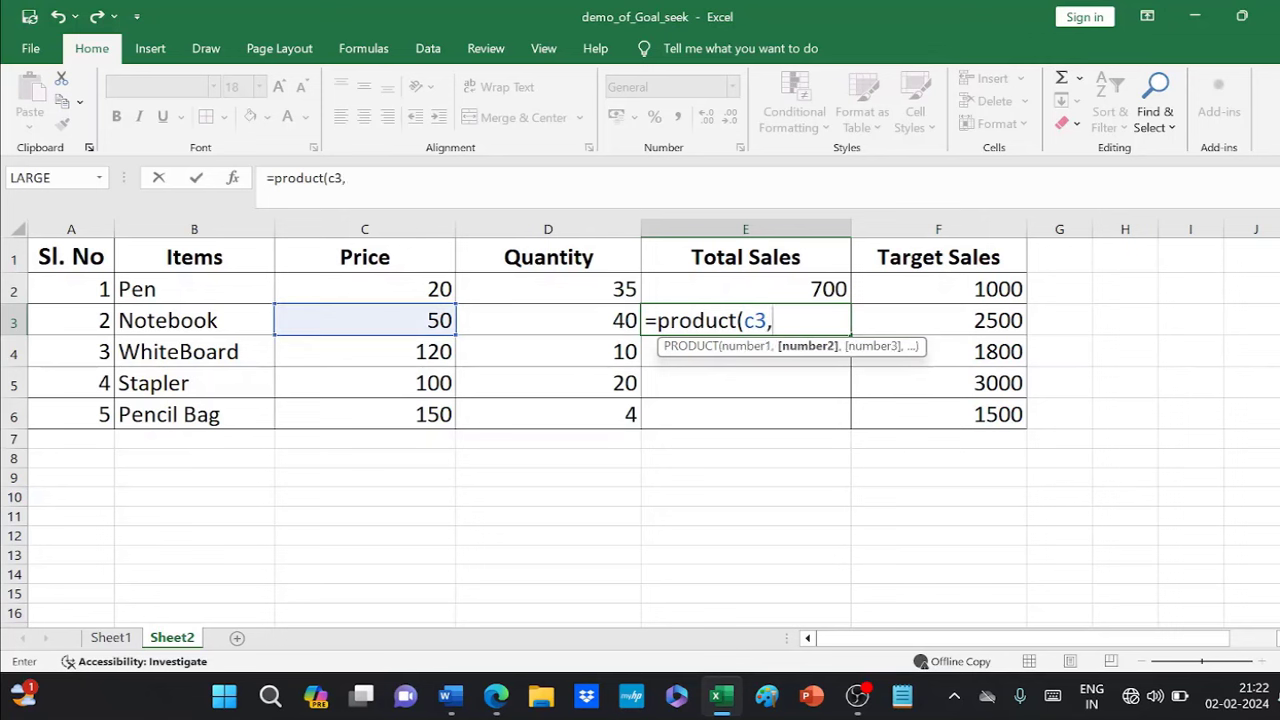
type("d3")
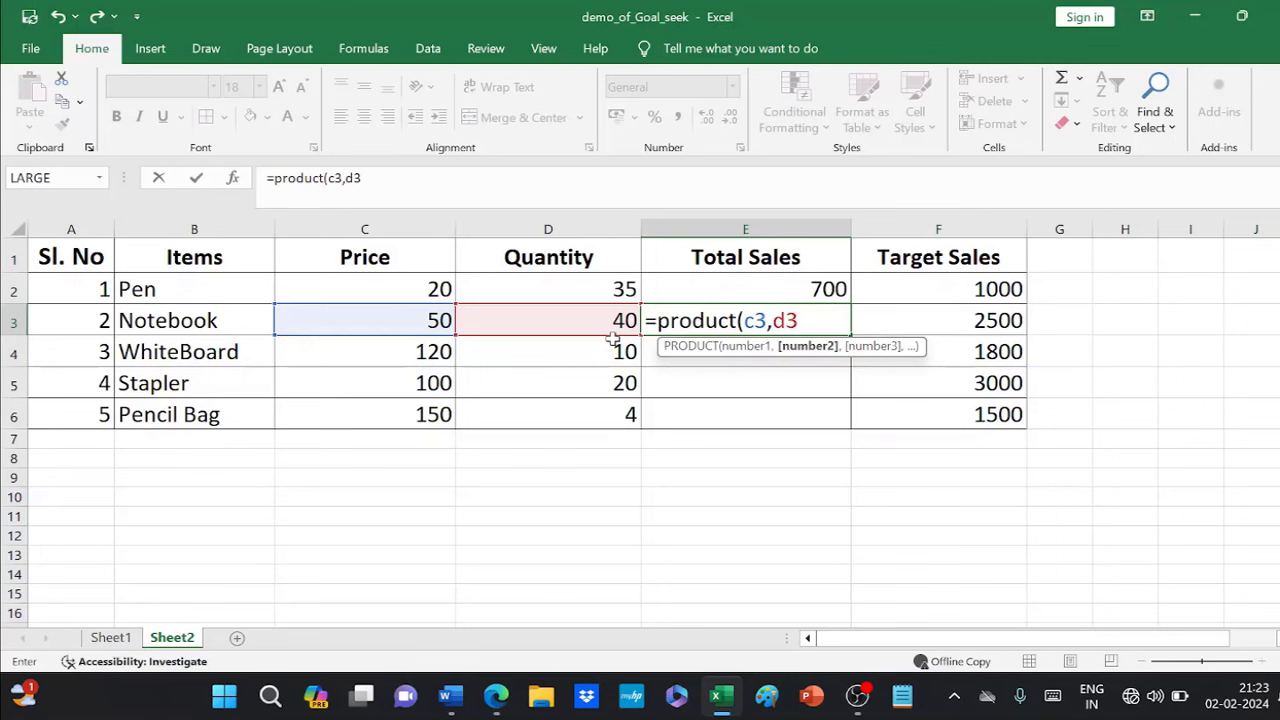
type(")")
key("Return")
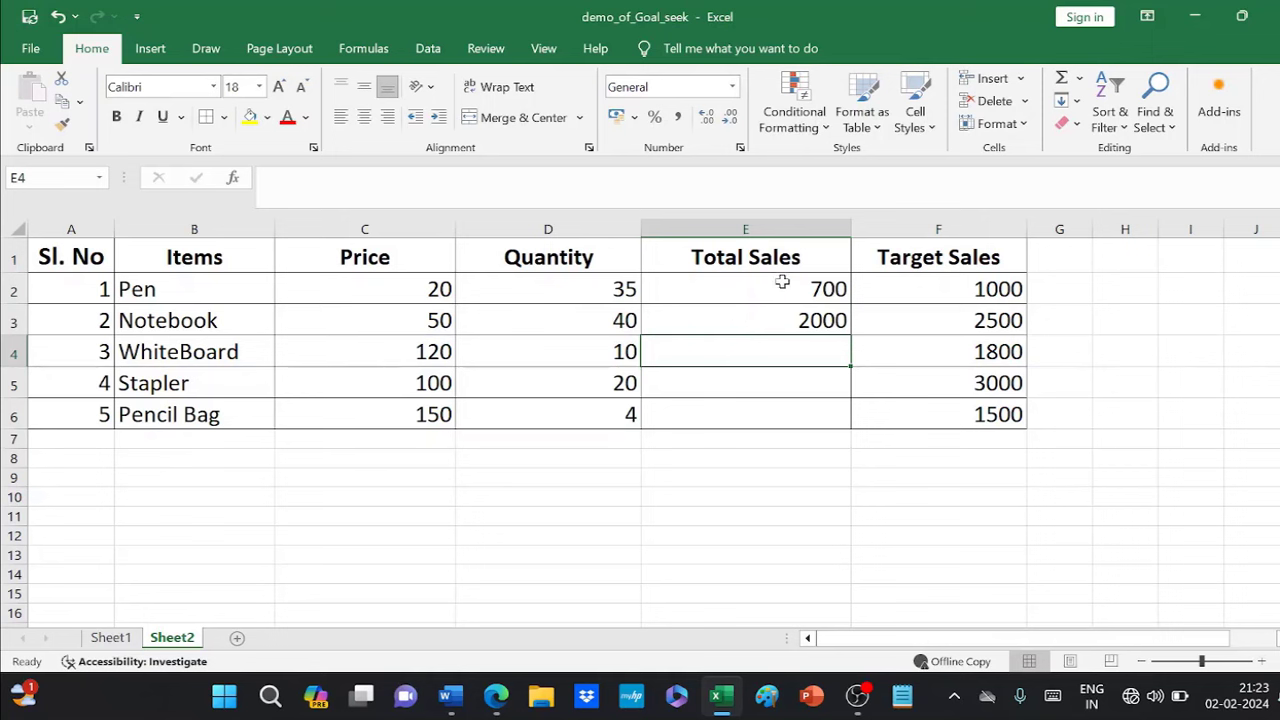
- Fill the Total Sales formulas from E2:E3 down through E6
left_click_drag(778, 291, 825, 328)
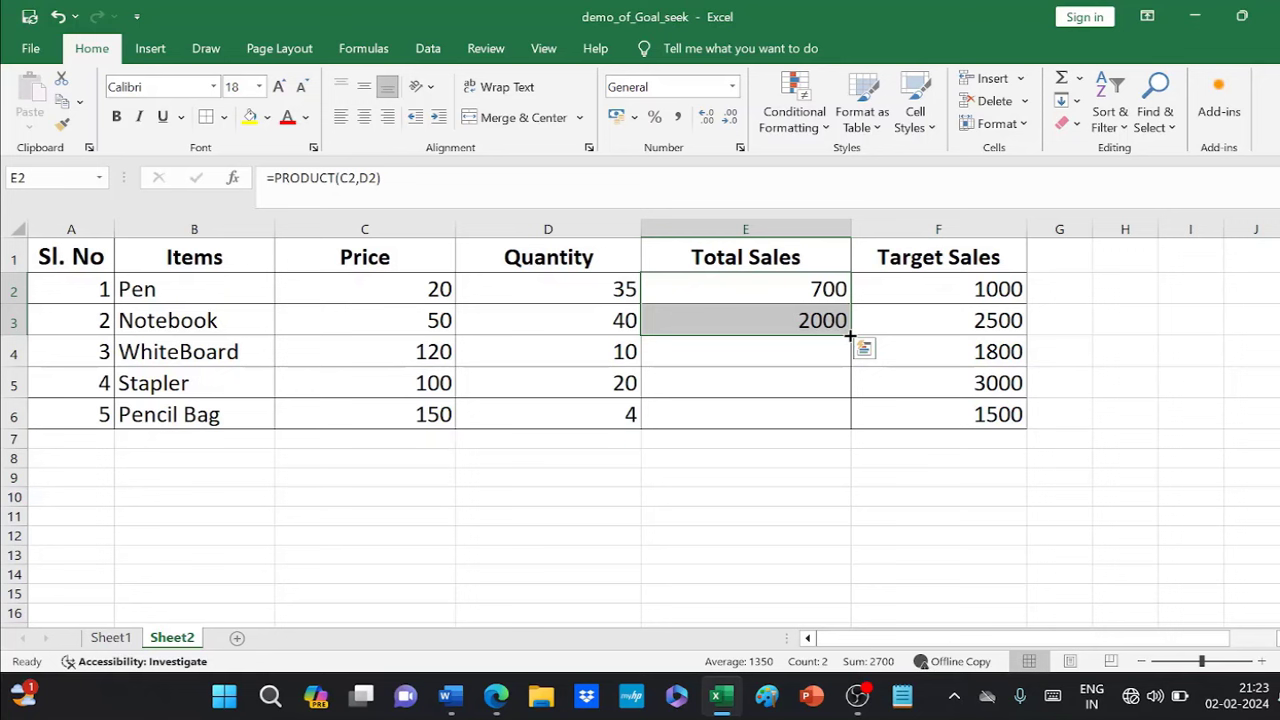
left_click_drag(849, 336, 851, 416)
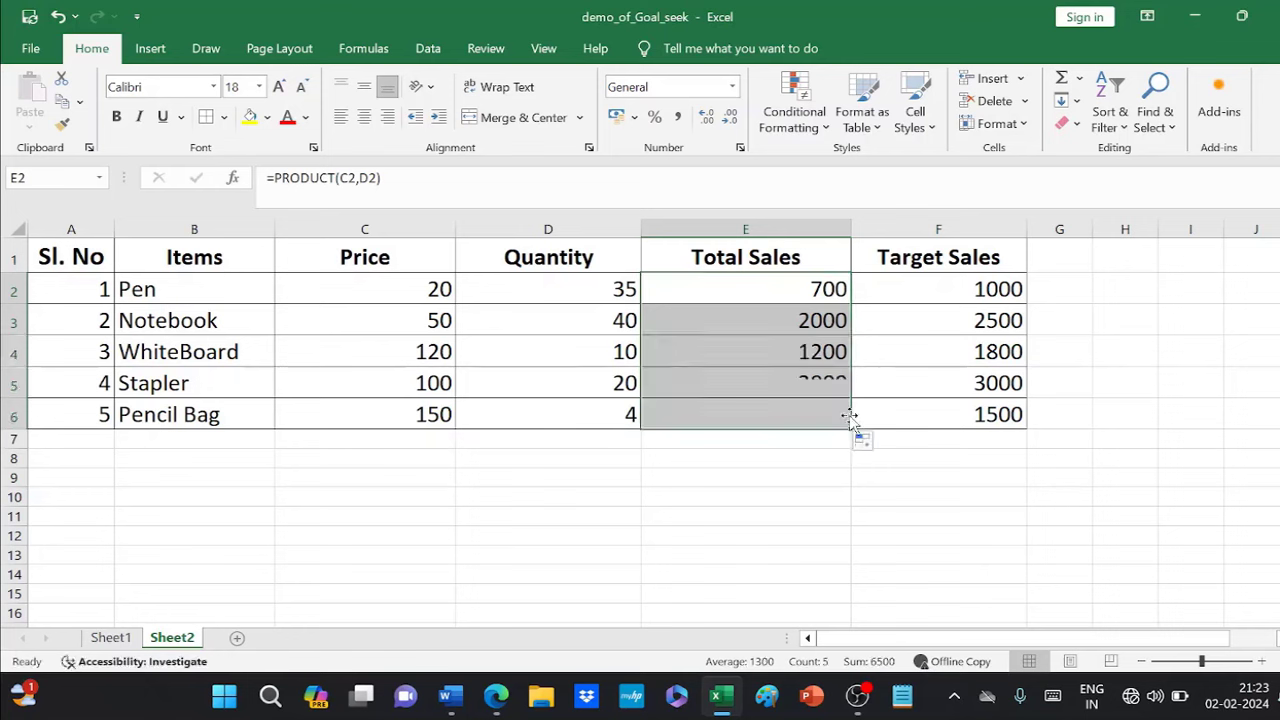
left_click(971, 532)
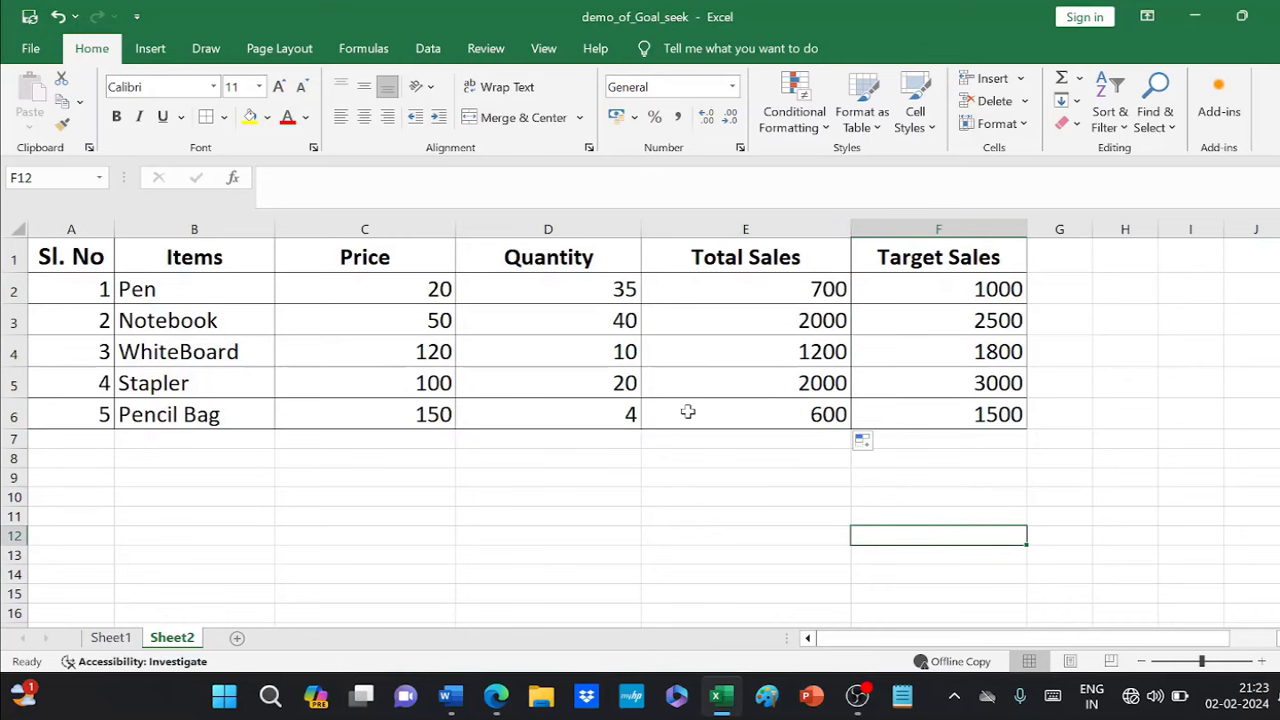
- Review the Goal Seek task in the maximized question paper PDF, and compare Pen's Total Sales and Target Sales cells in Excel
left_click(500, 697)
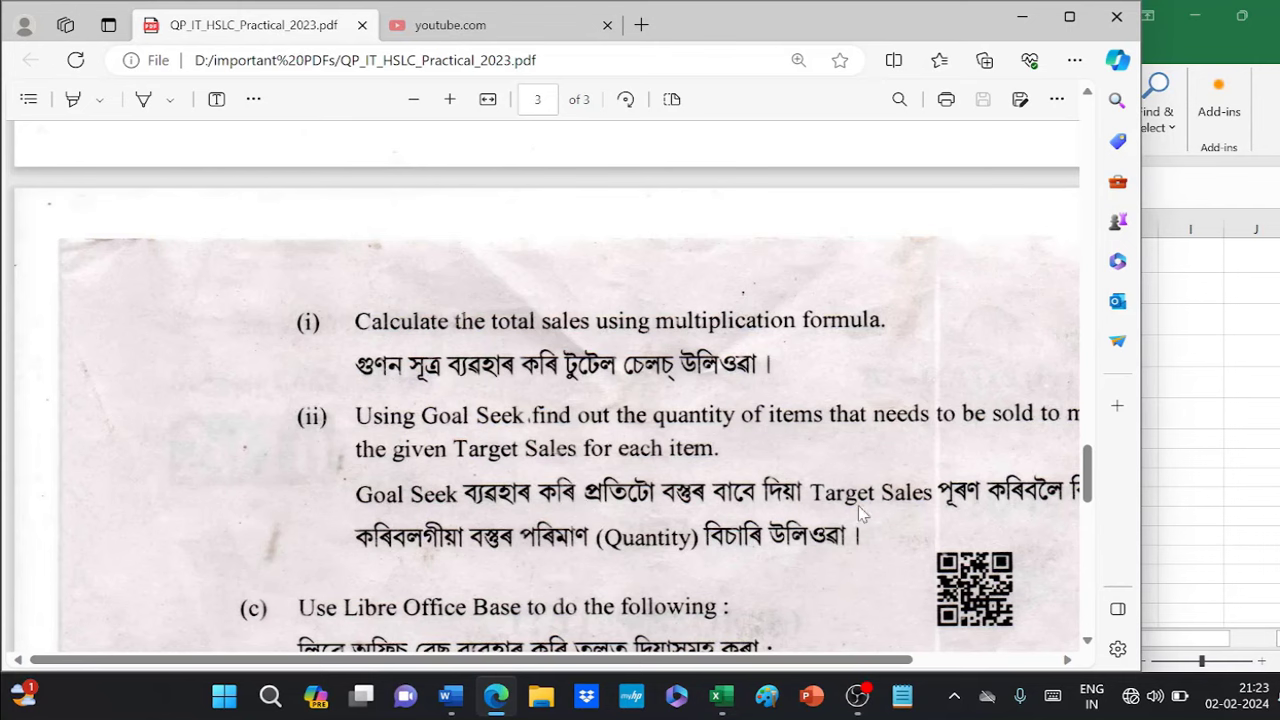
left_click_drag(914, 660, 1020, 660)
left_click(1066, 20)
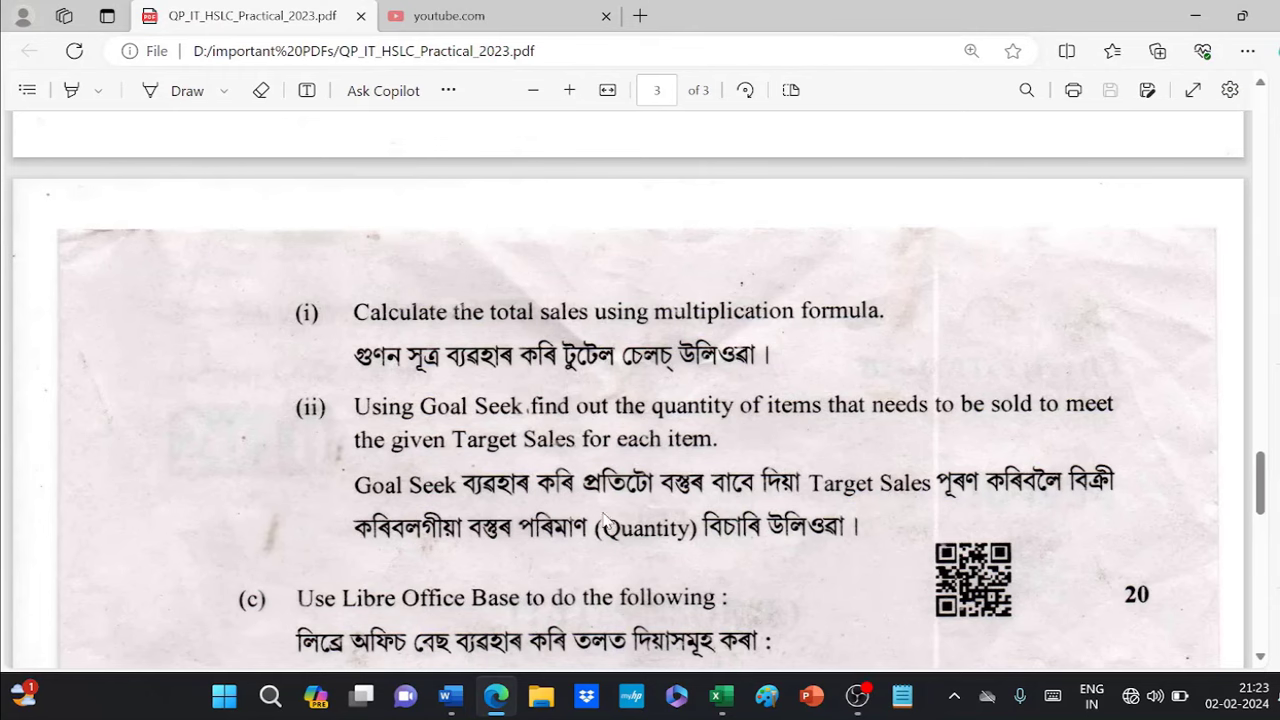
scroll(625, 498, "up", 6)
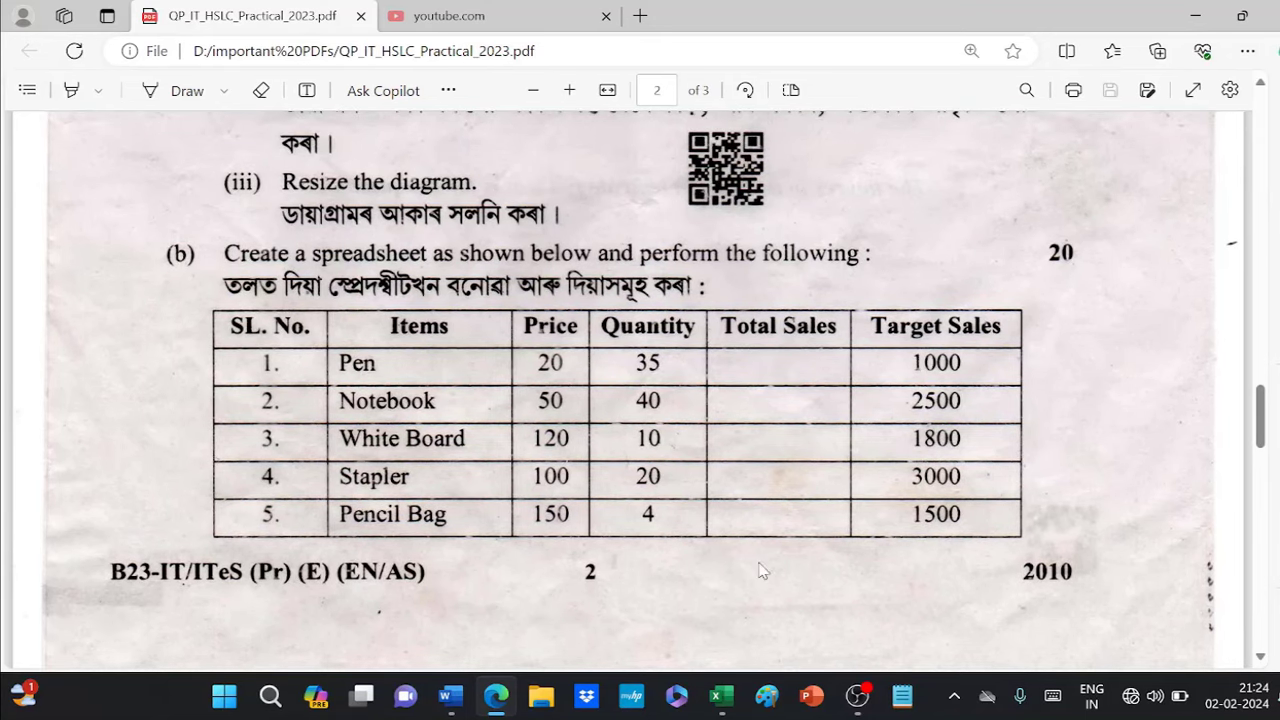
left_click(721, 697)
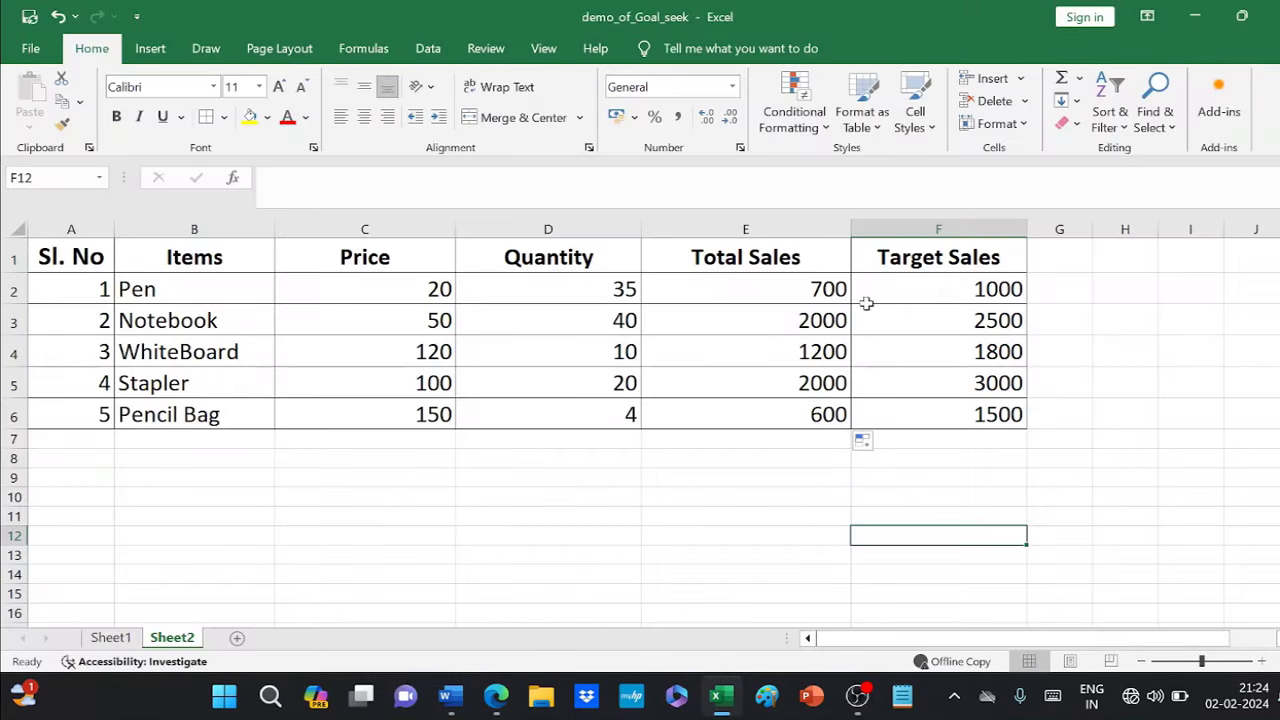
left_click(925, 295)
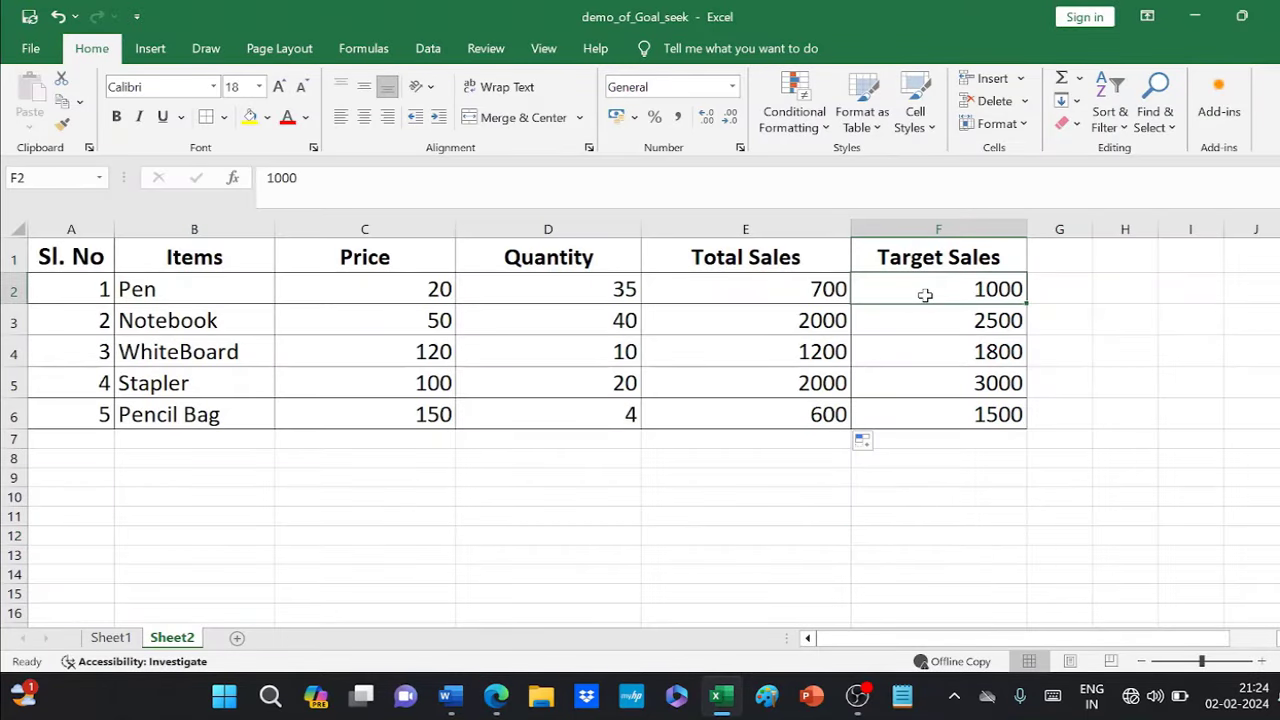
left_click(794, 292)
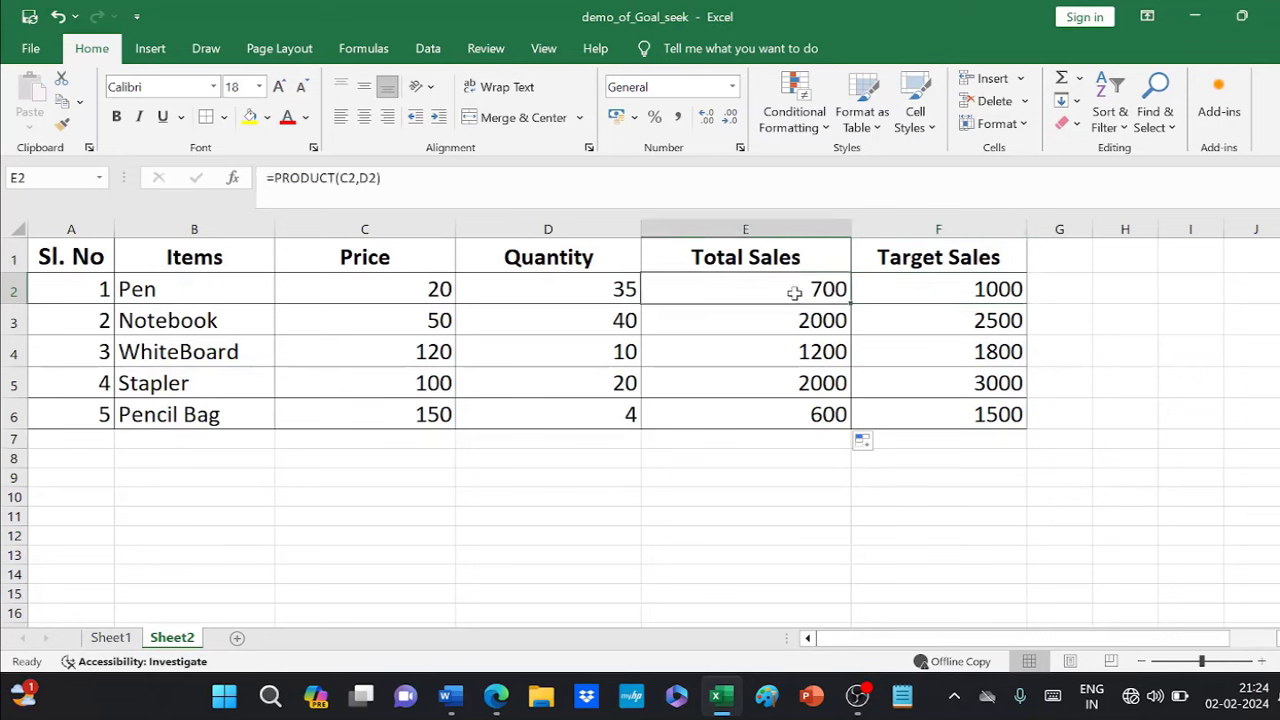
left_click(932, 295)
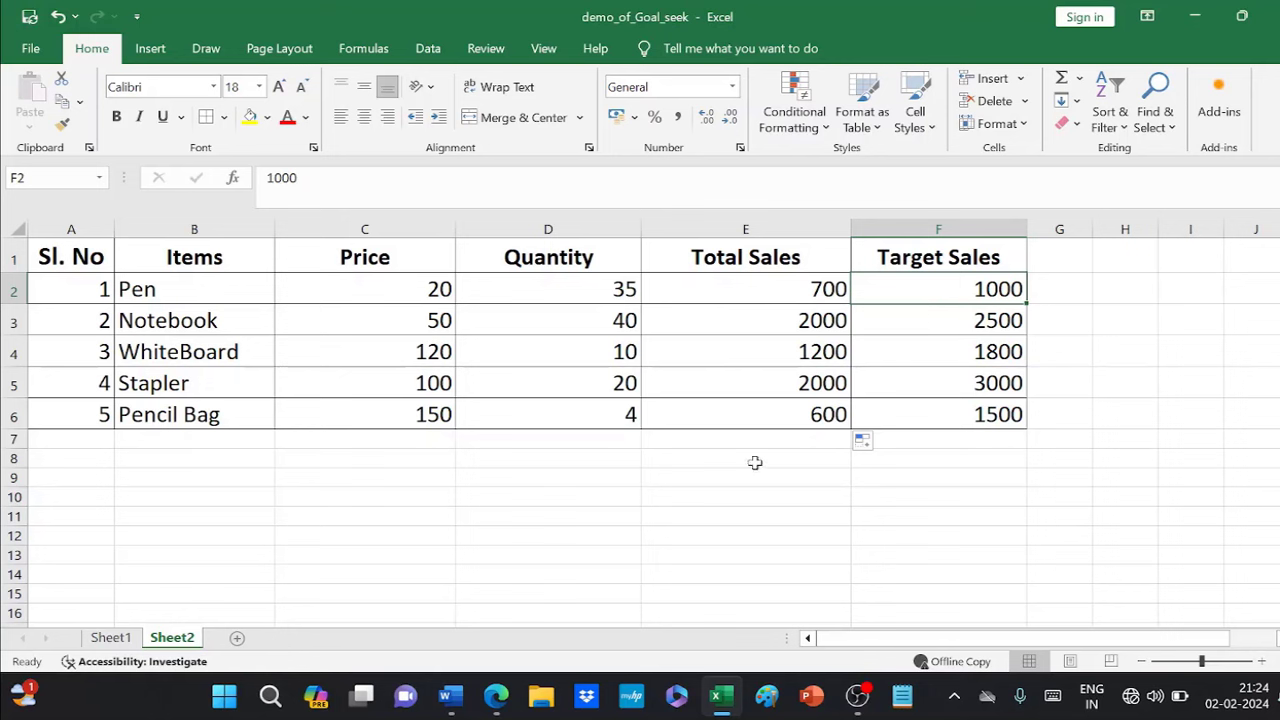
- Run Goal Seek on Pen's total sales in E2 to reach 1000 by changing its quantity in D2, and keep the solution
left_click(783, 290)
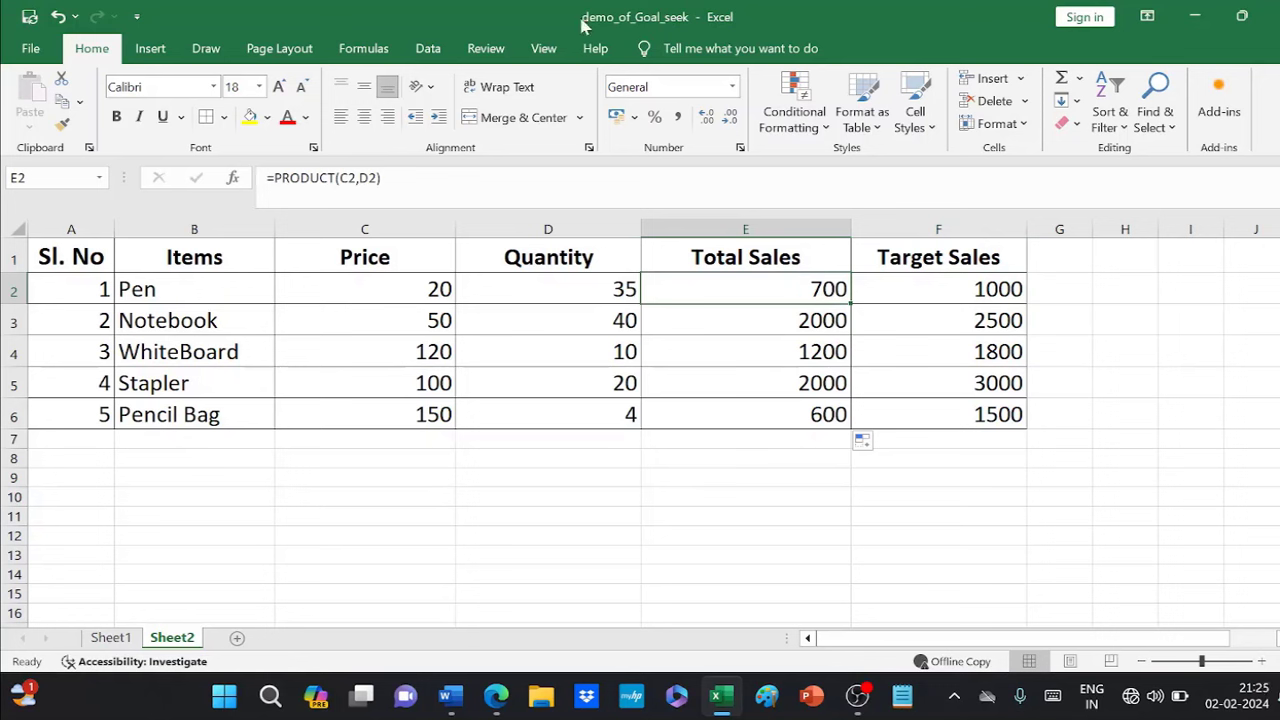
left_click(427, 52)
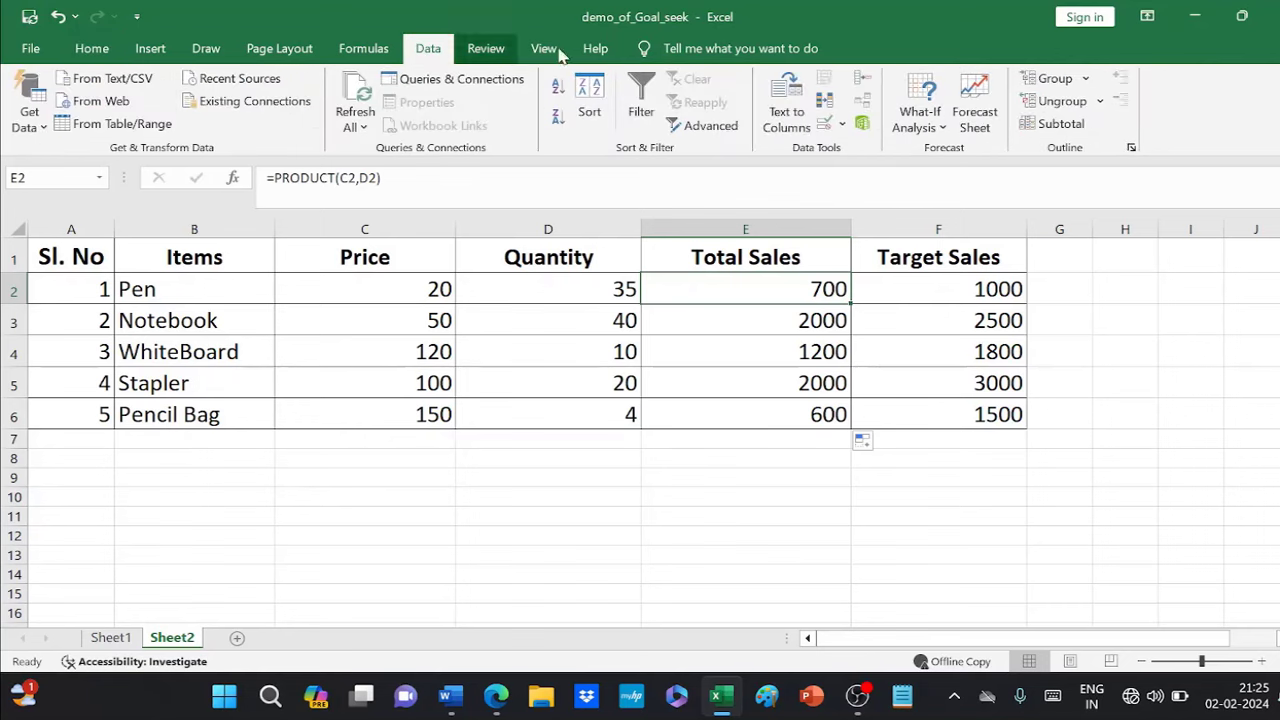
left_click(943, 128)
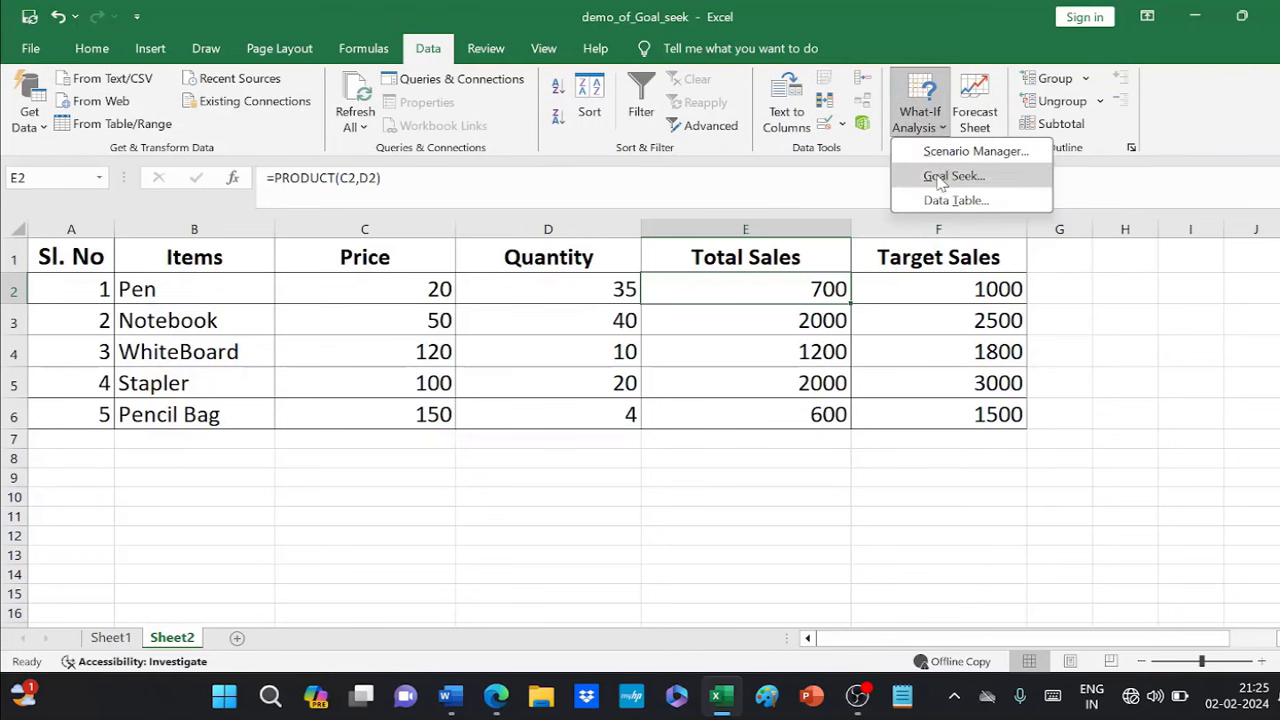
left_click(945, 177)
left_click_drag(490, 318, 298, 217)
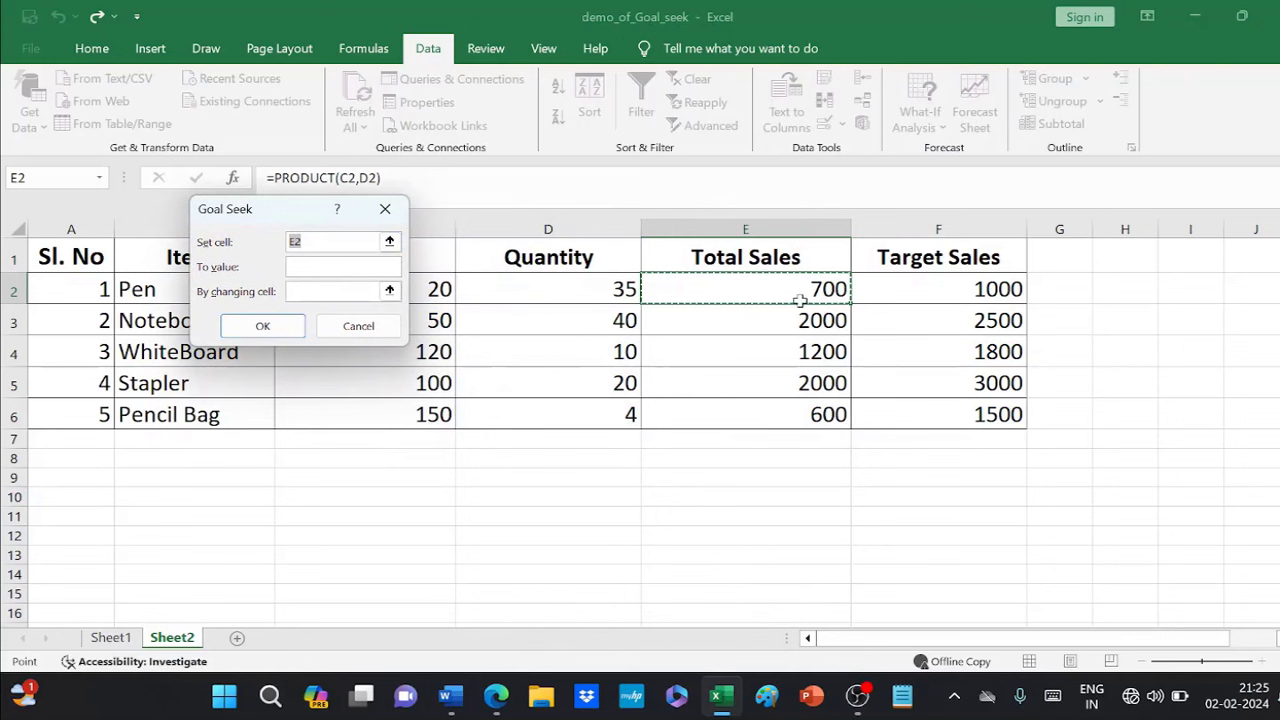
left_click(289, 266)
type("1")
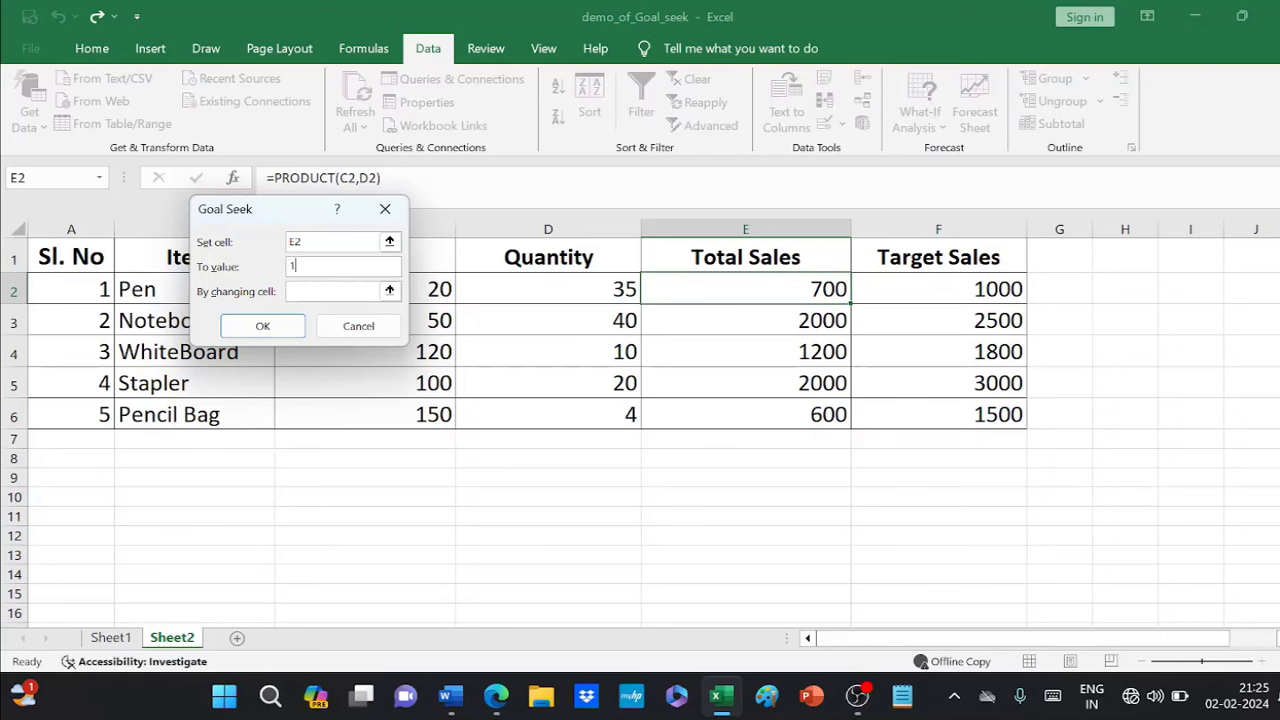
type("000")
left_click_drag(296, 220, 669, 474)
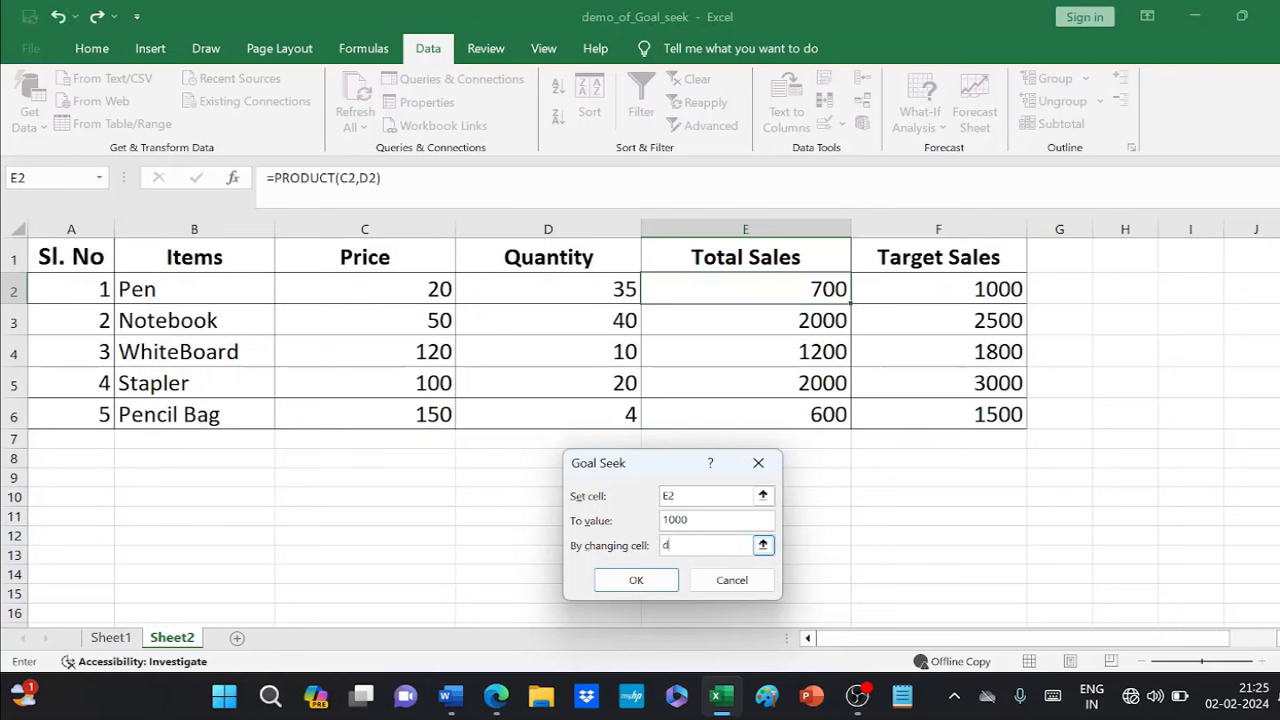
left_click(651, 581)
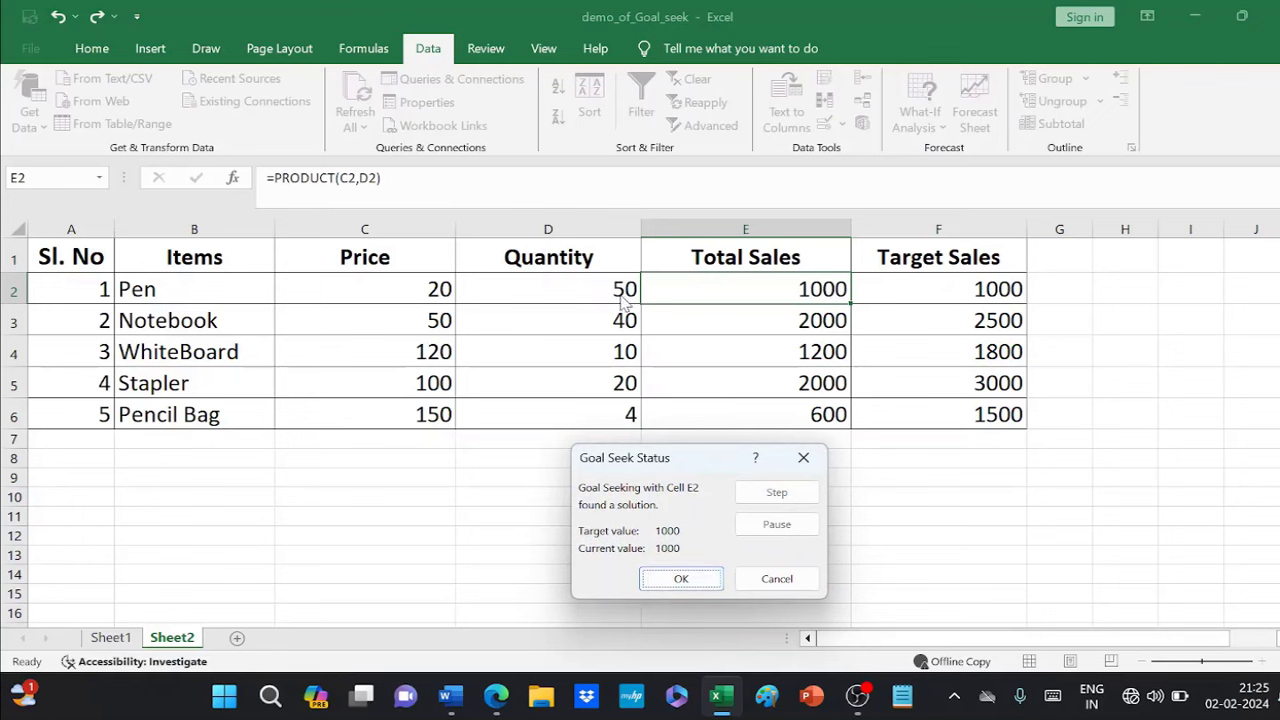
left_click(679, 580)
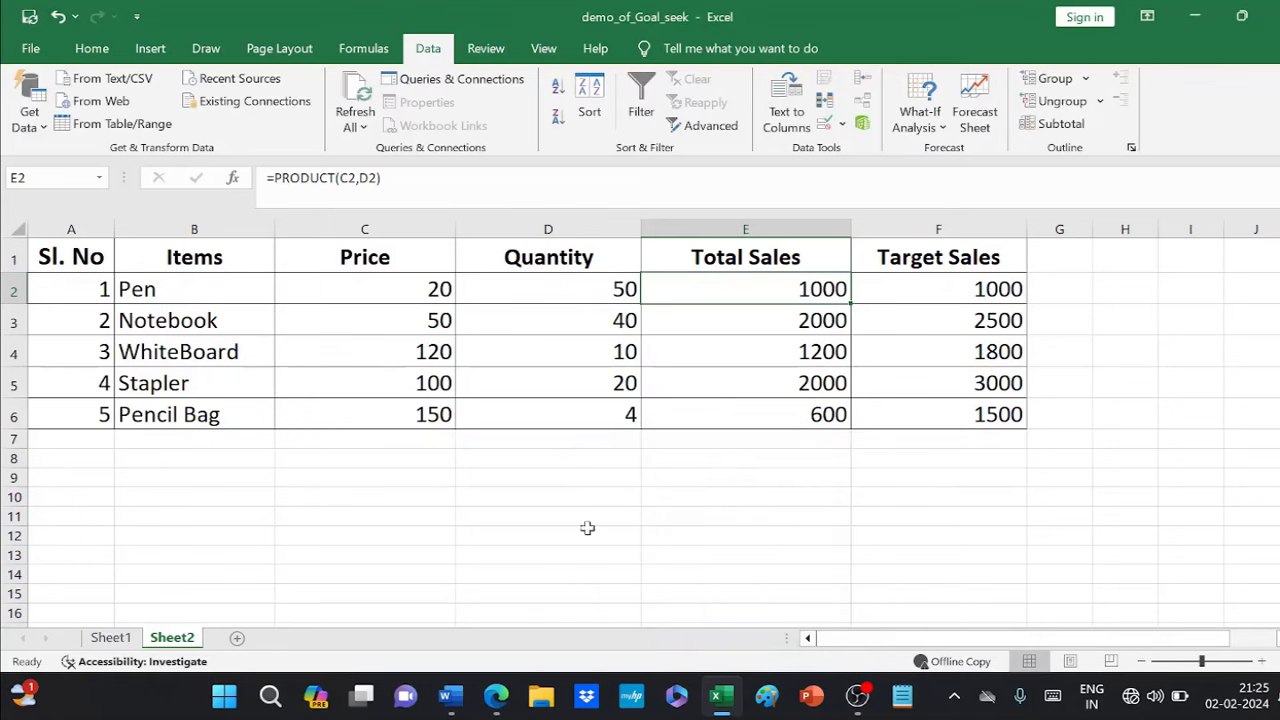
left_click(586, 288)
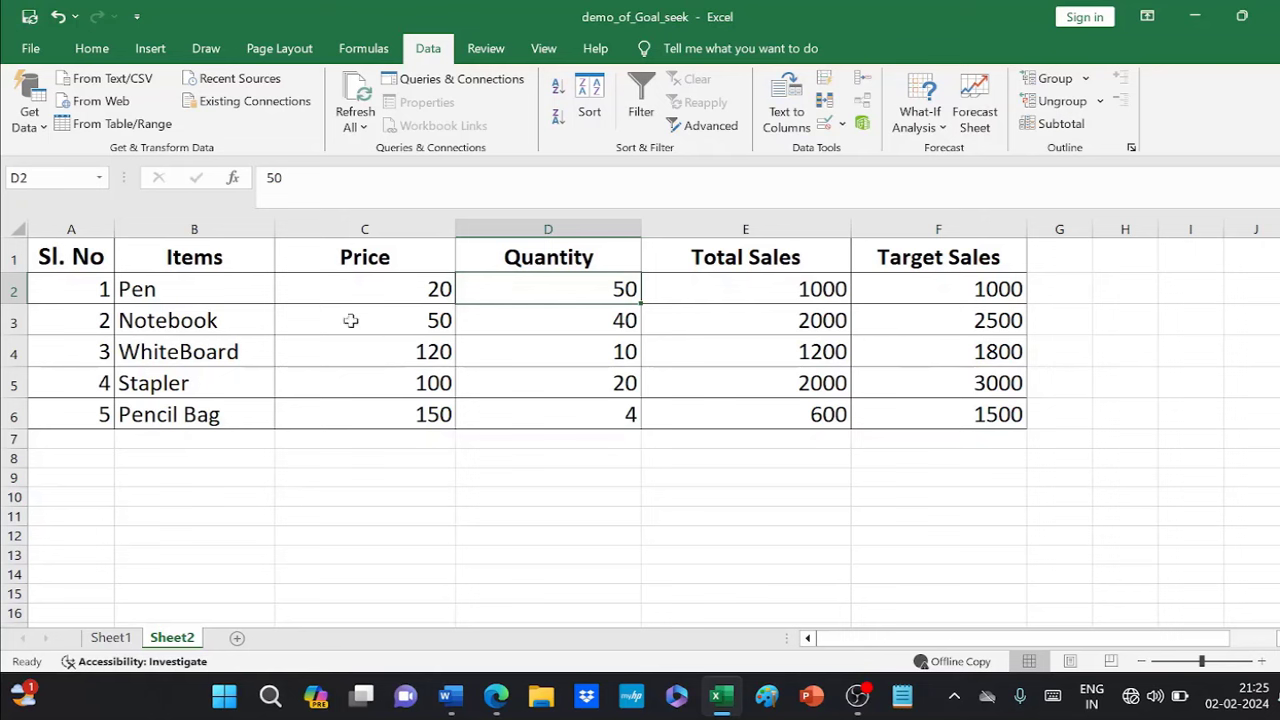
- Run Goal Seek on Notebook's total sales in E3 to reach 2500 by changing its quantity in D3, and keep the solution
left_click(954, 322)
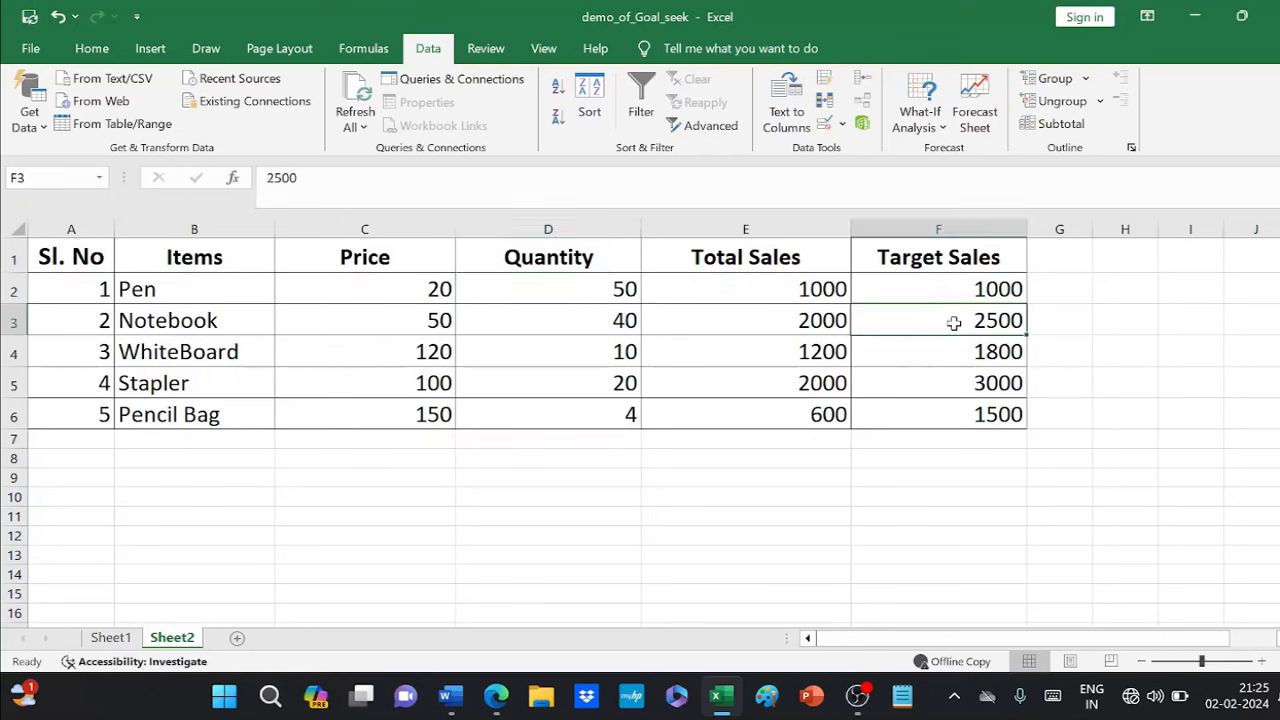
left_click(786, 319)
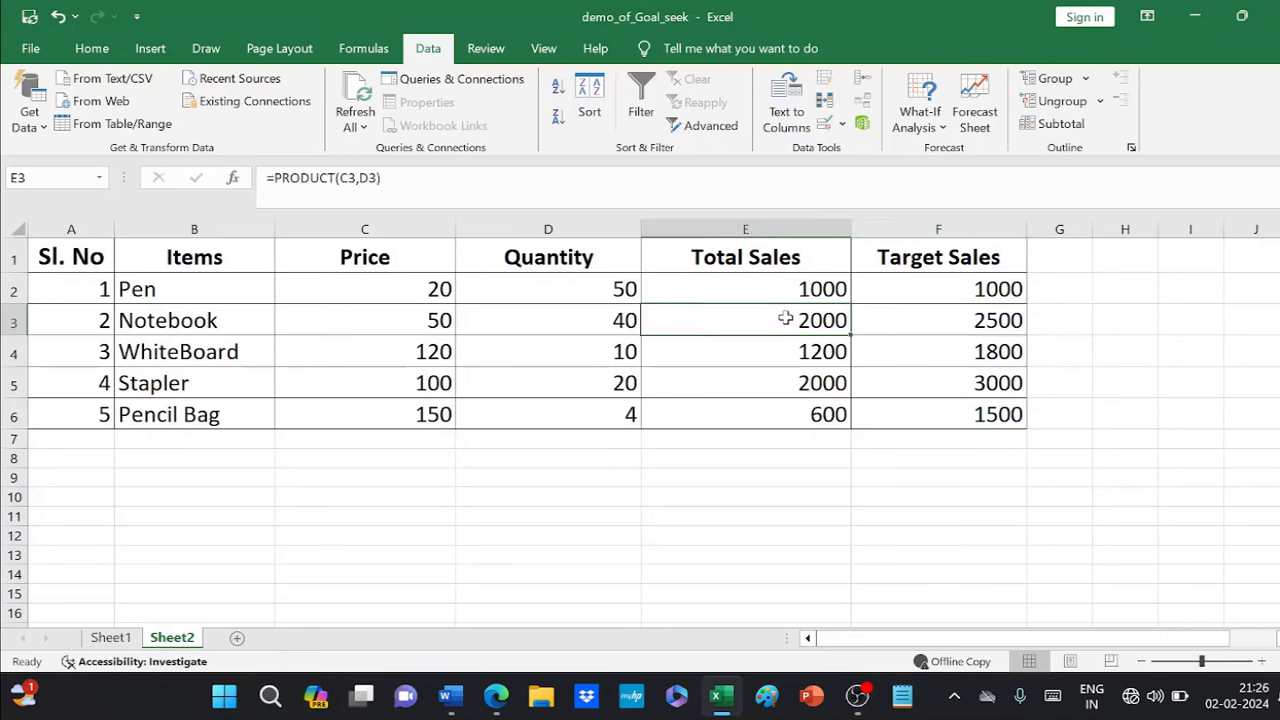
left_click(586, 322)
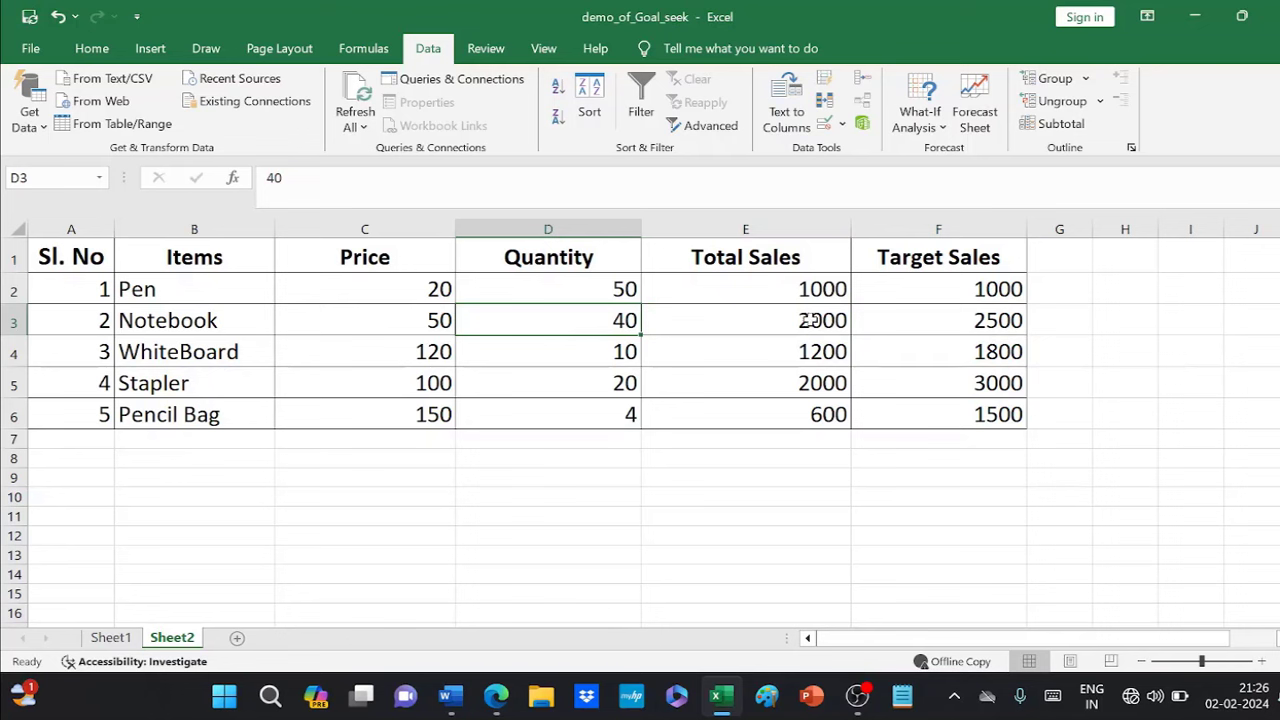
left_click(990, 320)
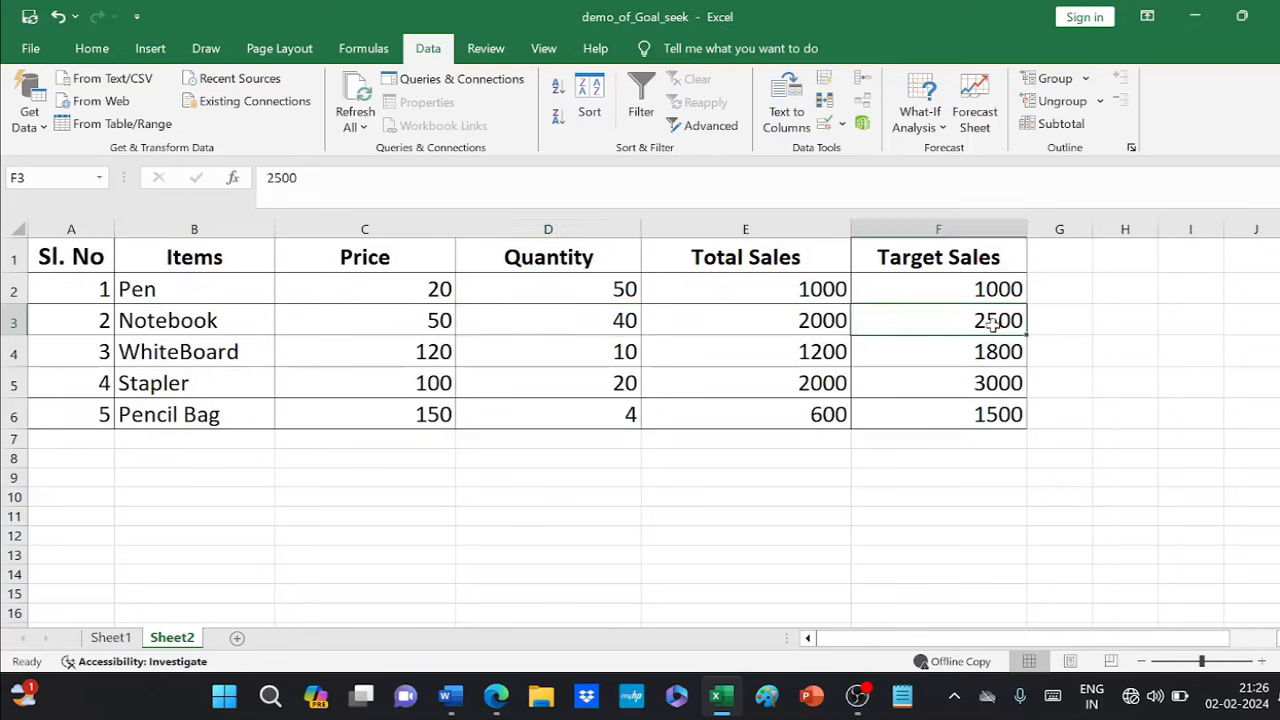
left_click(771, 322)
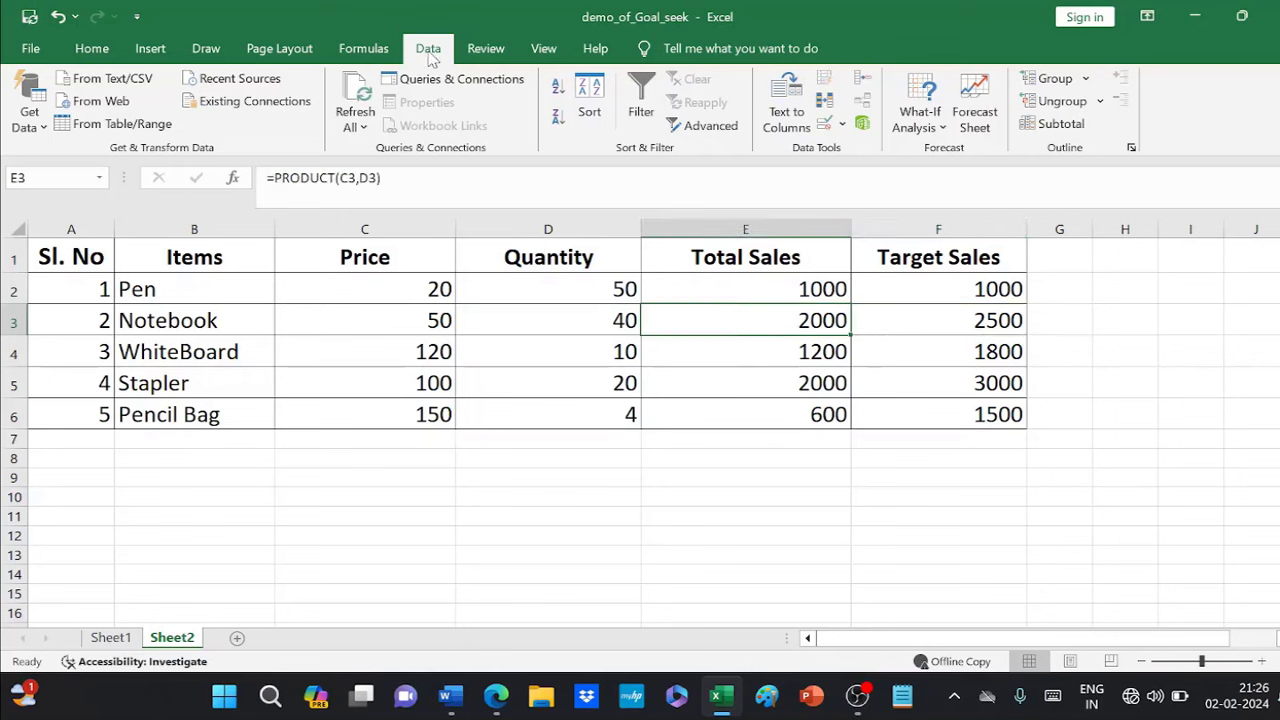
left_click(945, 133)
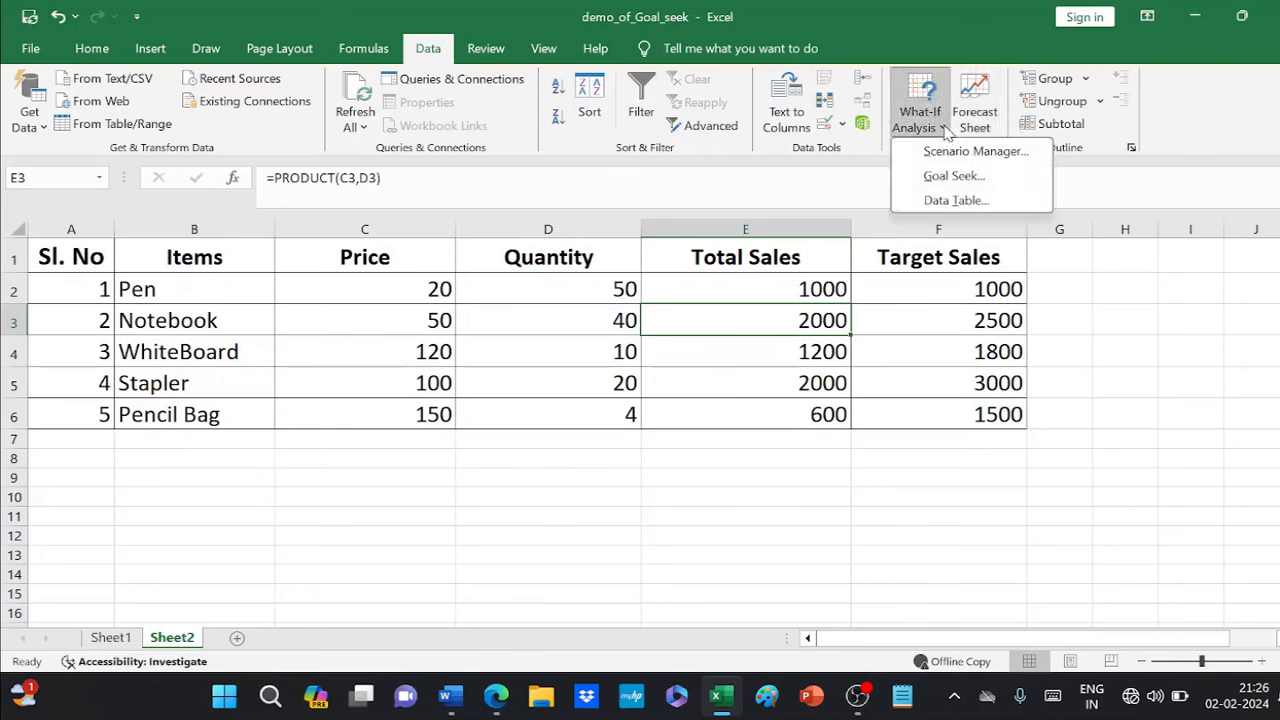
left_click(955, 177)
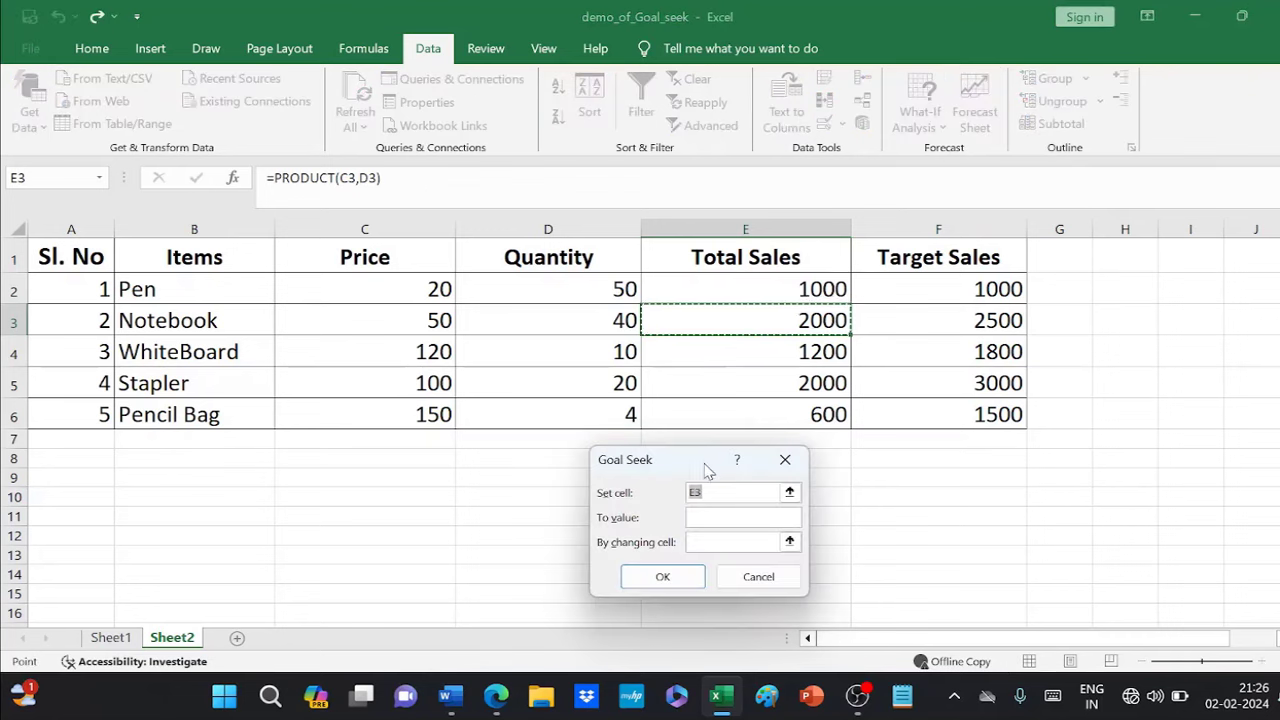
left_click_drag(705, 469, 299, 262)
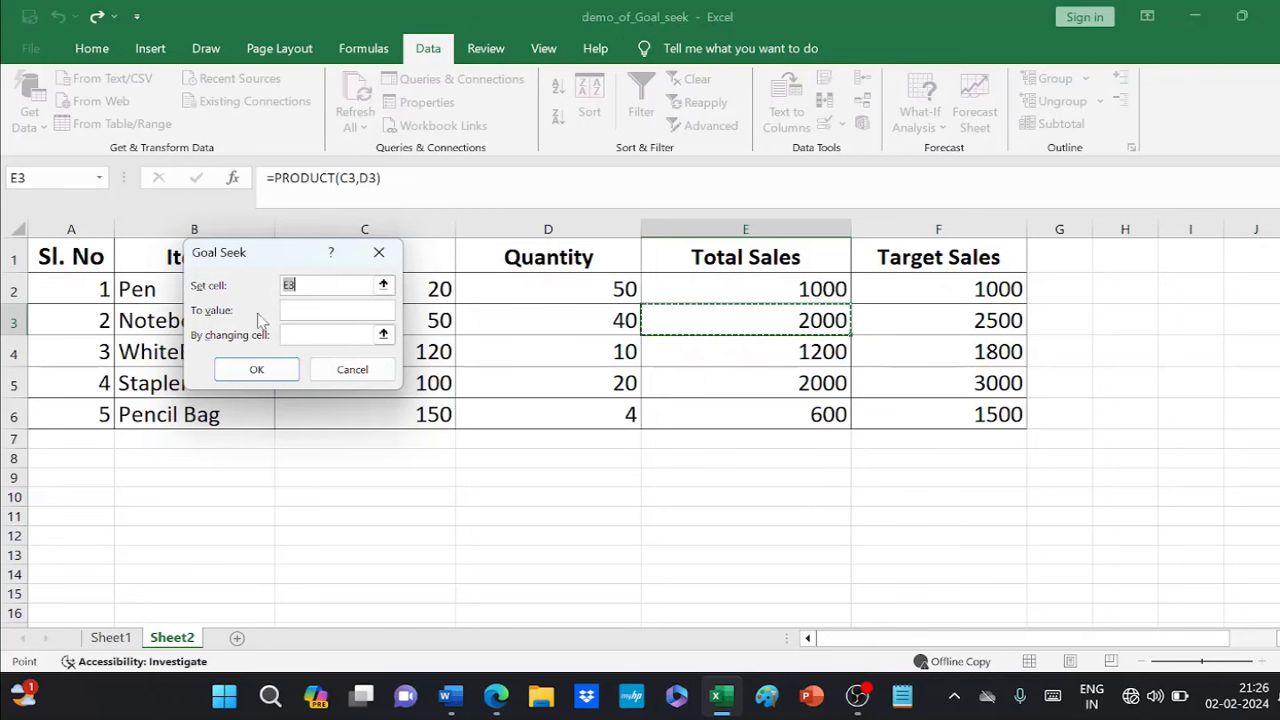
left_click(305, 314)
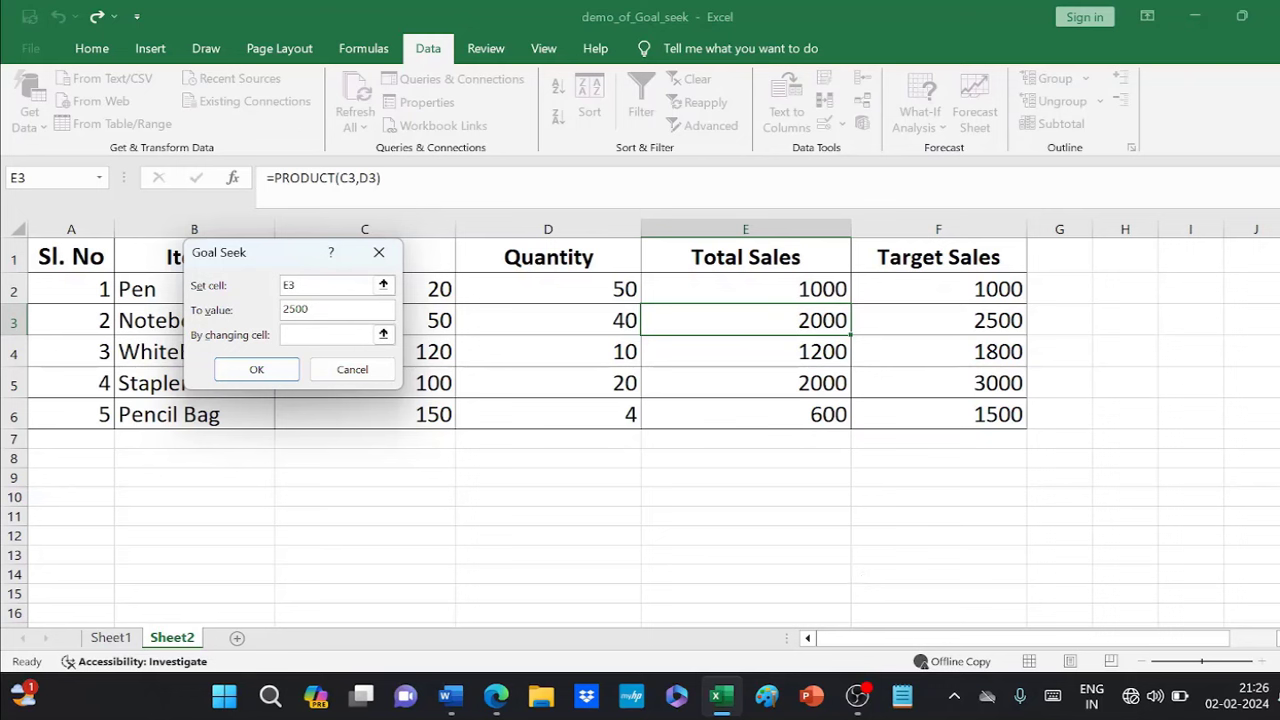
left_click(370, 334)
left_click_drag(292, 251, 401, 457)
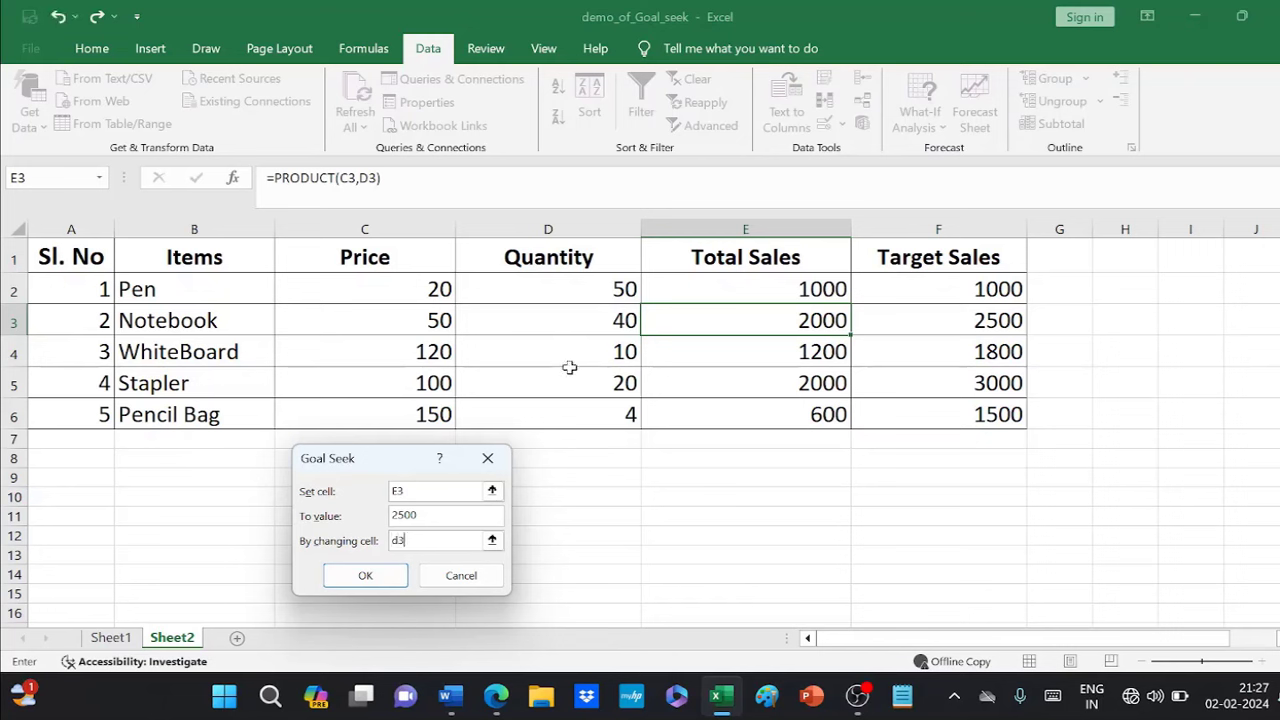
left_click(372, 582)
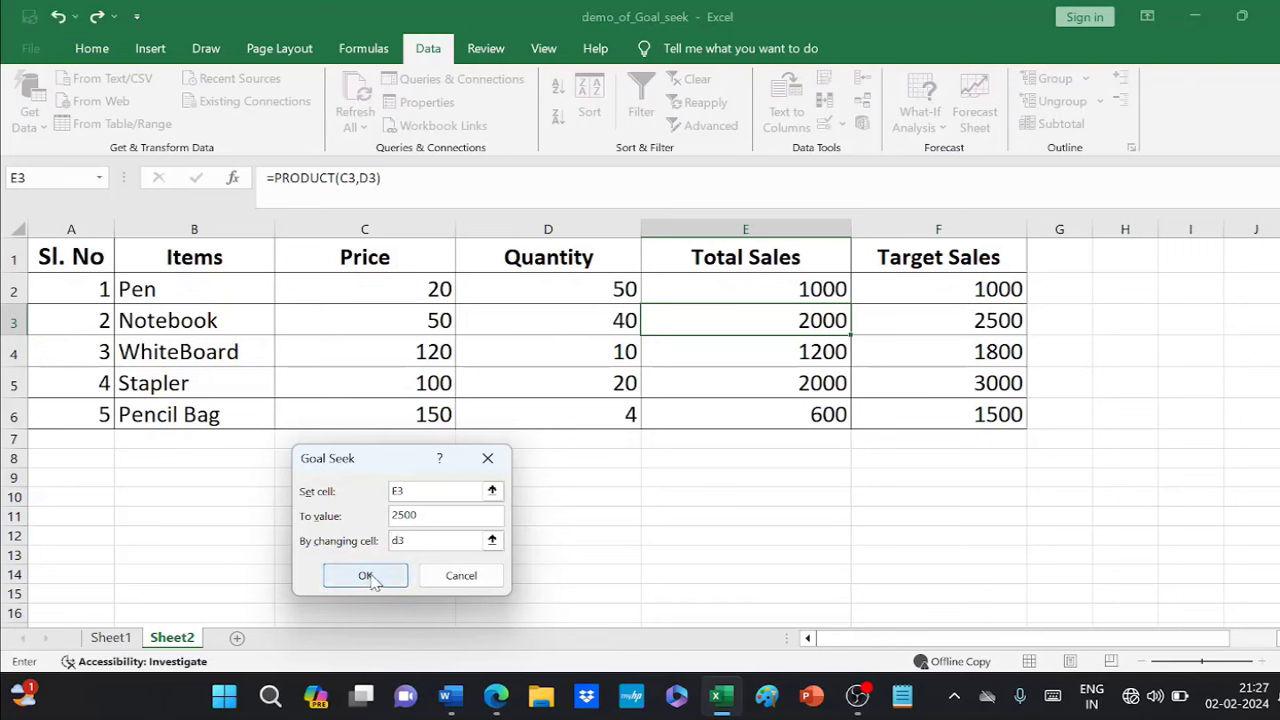
left_click(398, 574)
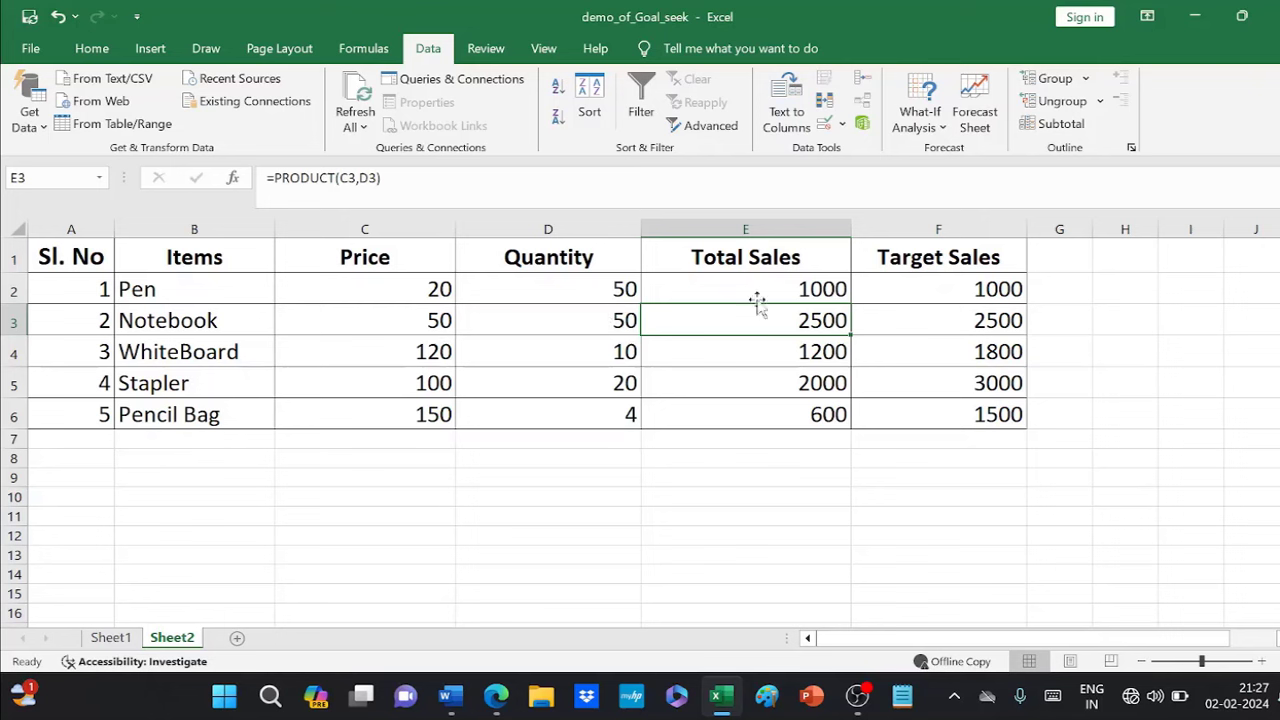
left_click(990, 322)
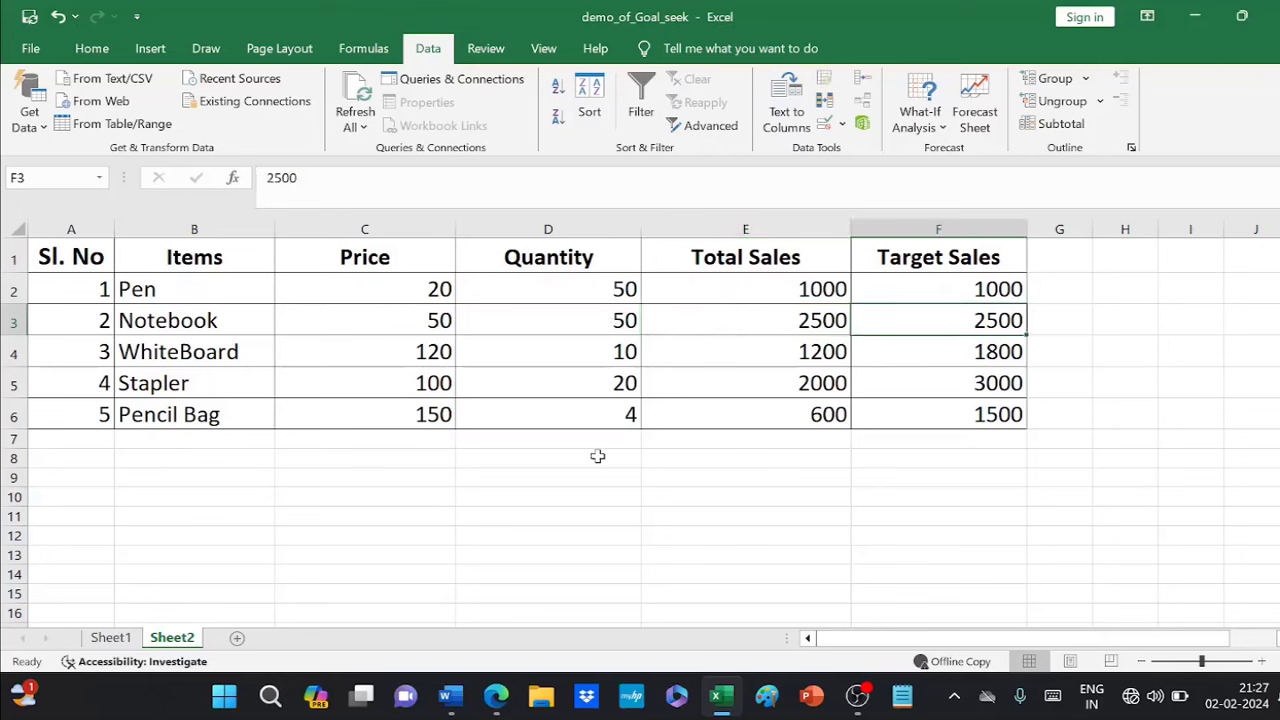
- Switch to the question paper PDF and read the LibreOffice Base task in part (c), including the database, table and form requirements
left_click(497, 697)
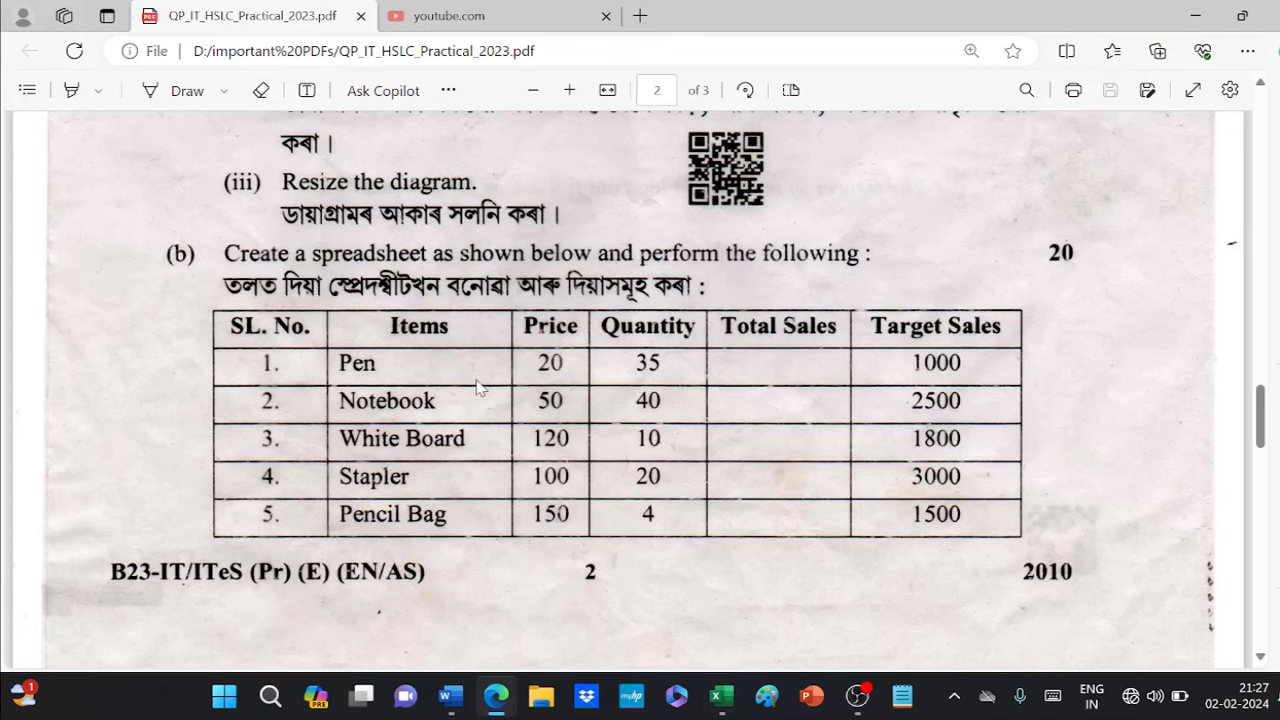
scroll(543, 450, "down", 6)
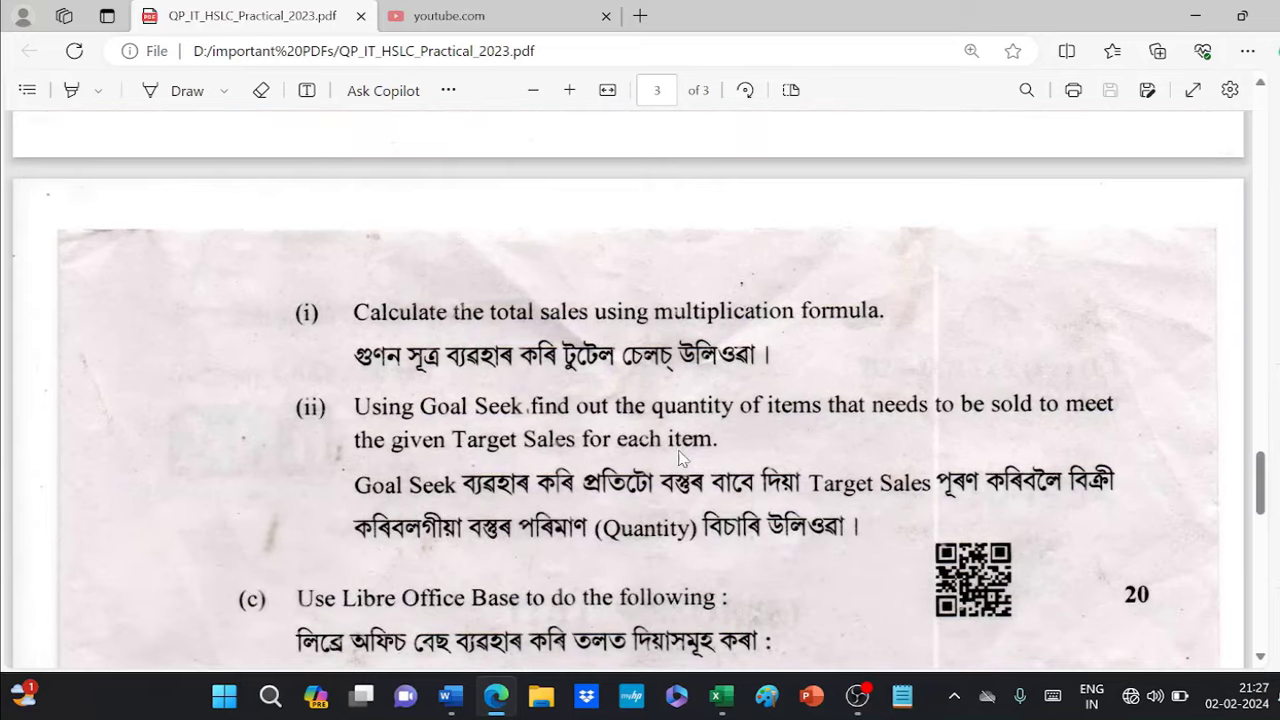
scroll(557, 453, "down", 3)
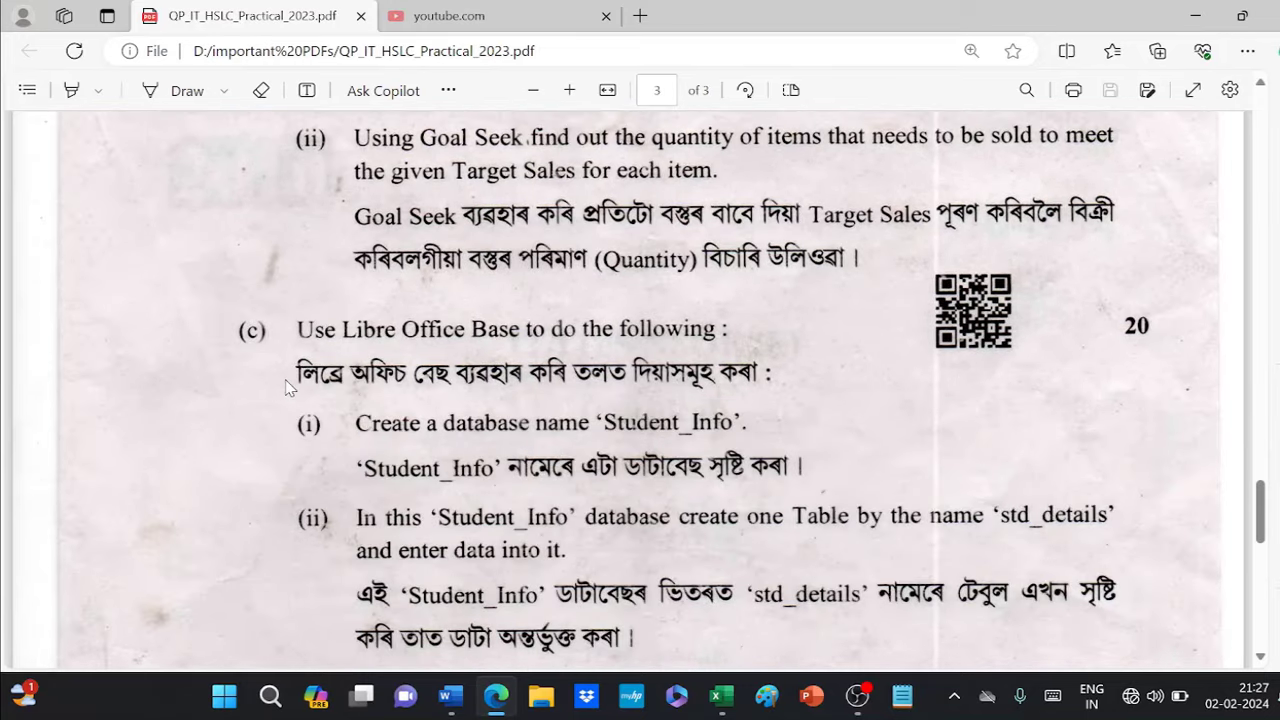
scroll(712, 410, "up", 3)
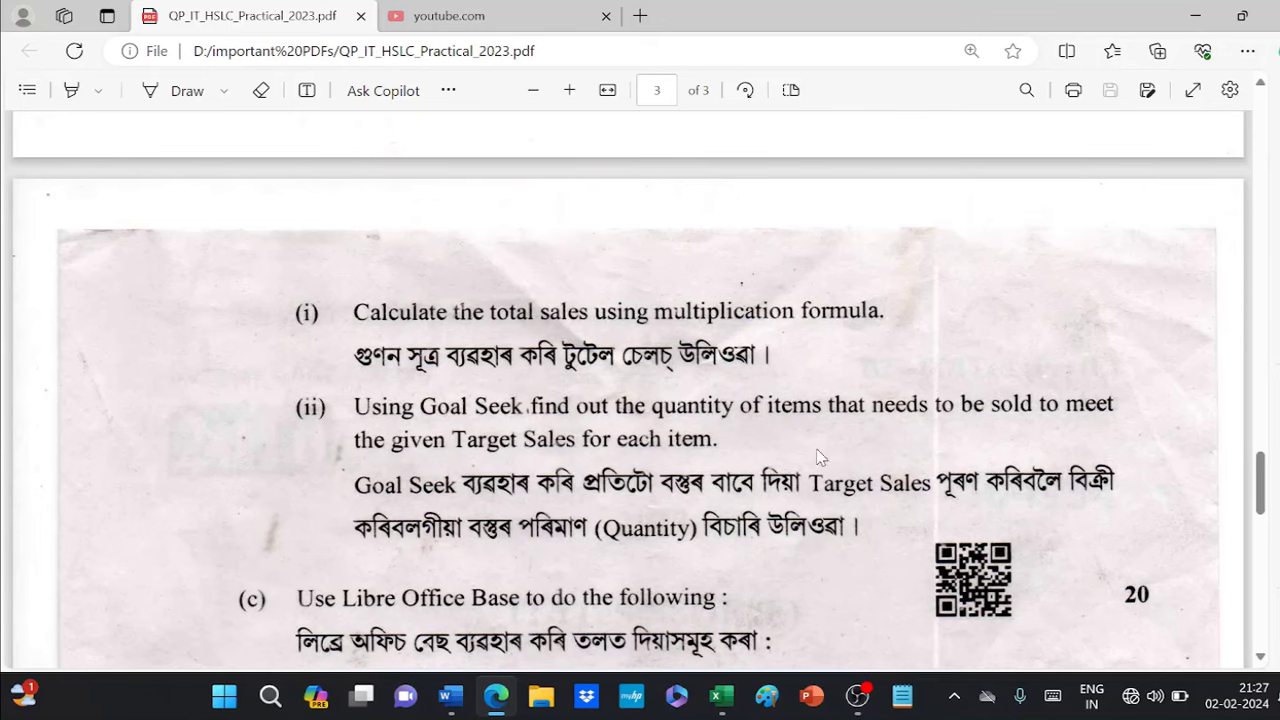
scroll(549, 372, "down", 3)
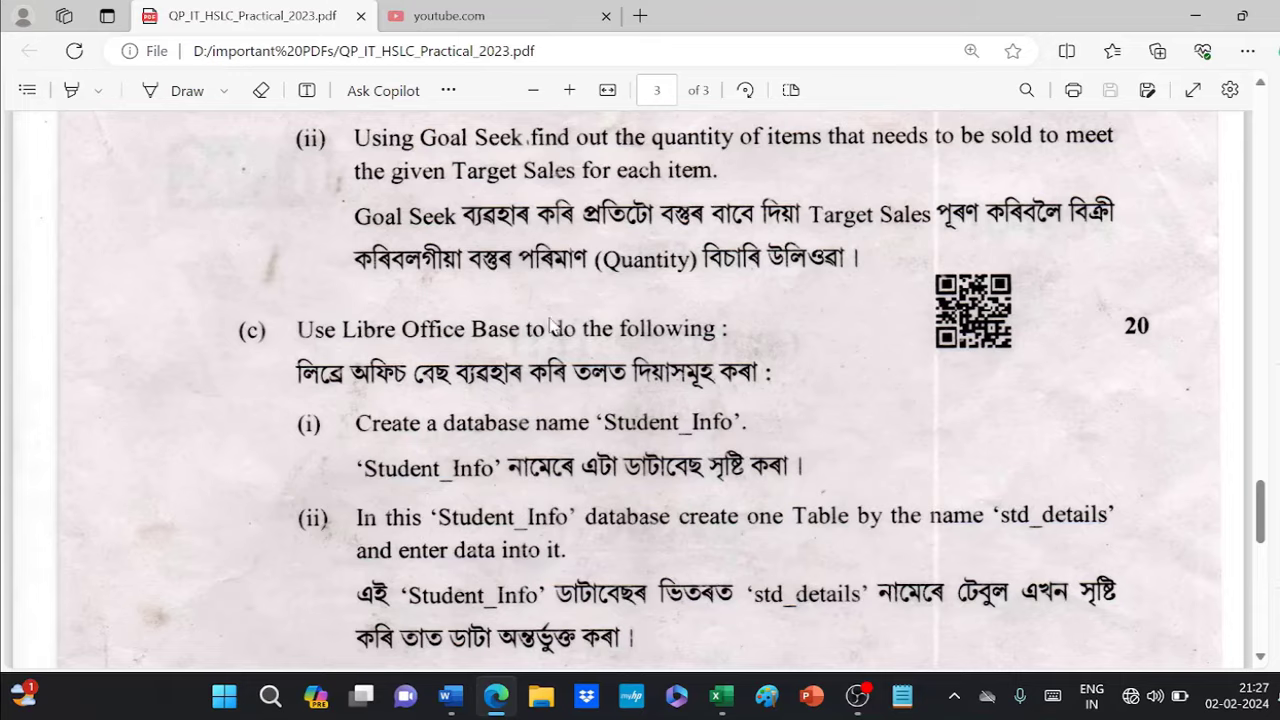
scroll(553, 326, "down", 2)
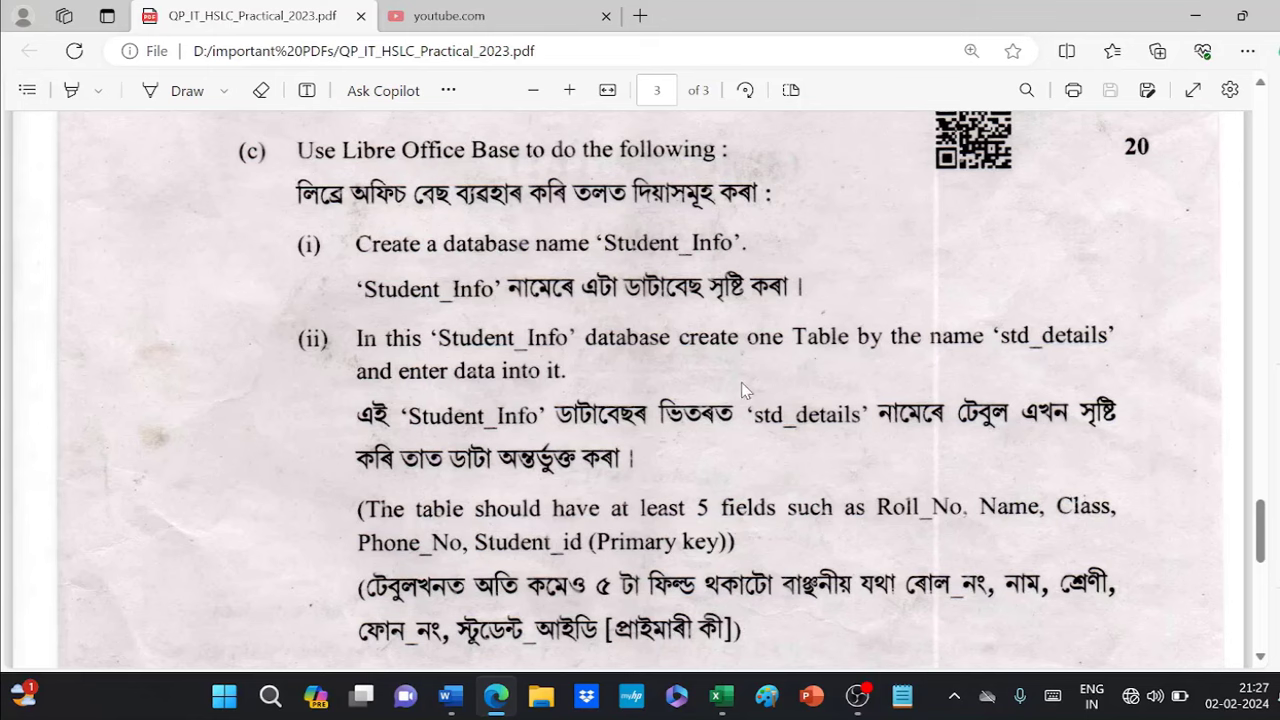
scroll(788, 460, "down", 1)
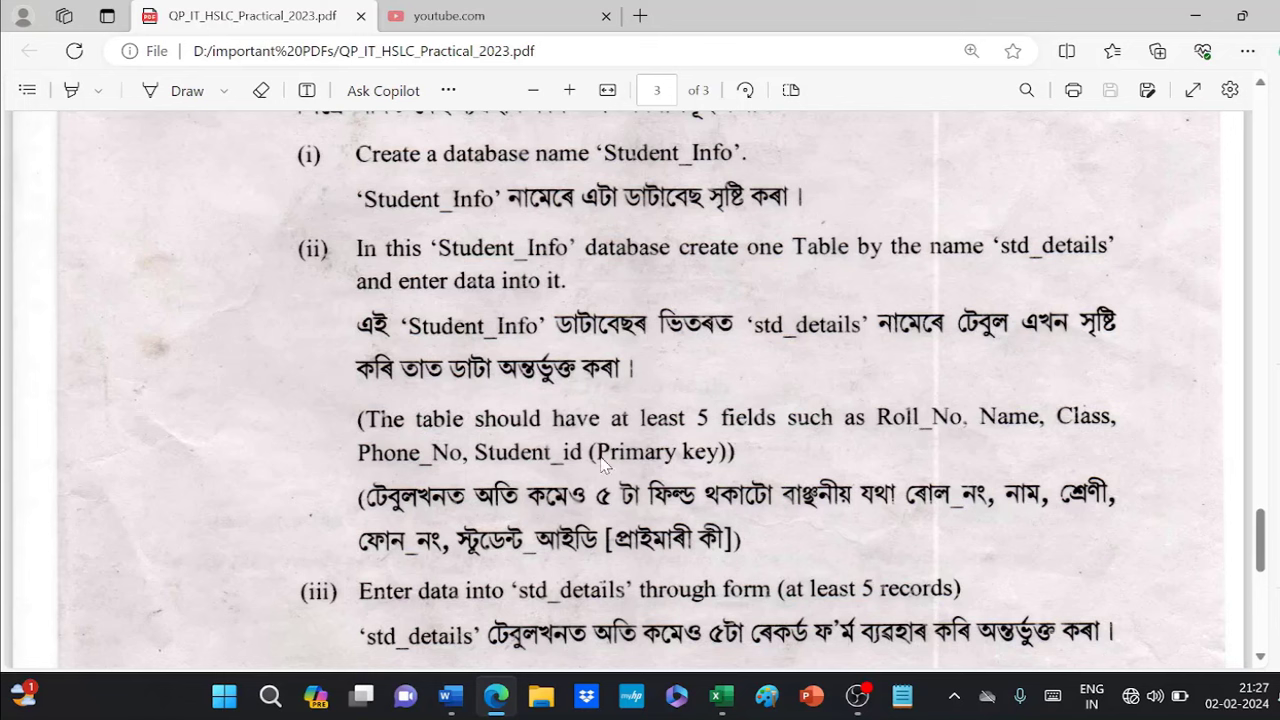
scroll(700, 462, "down", 3)
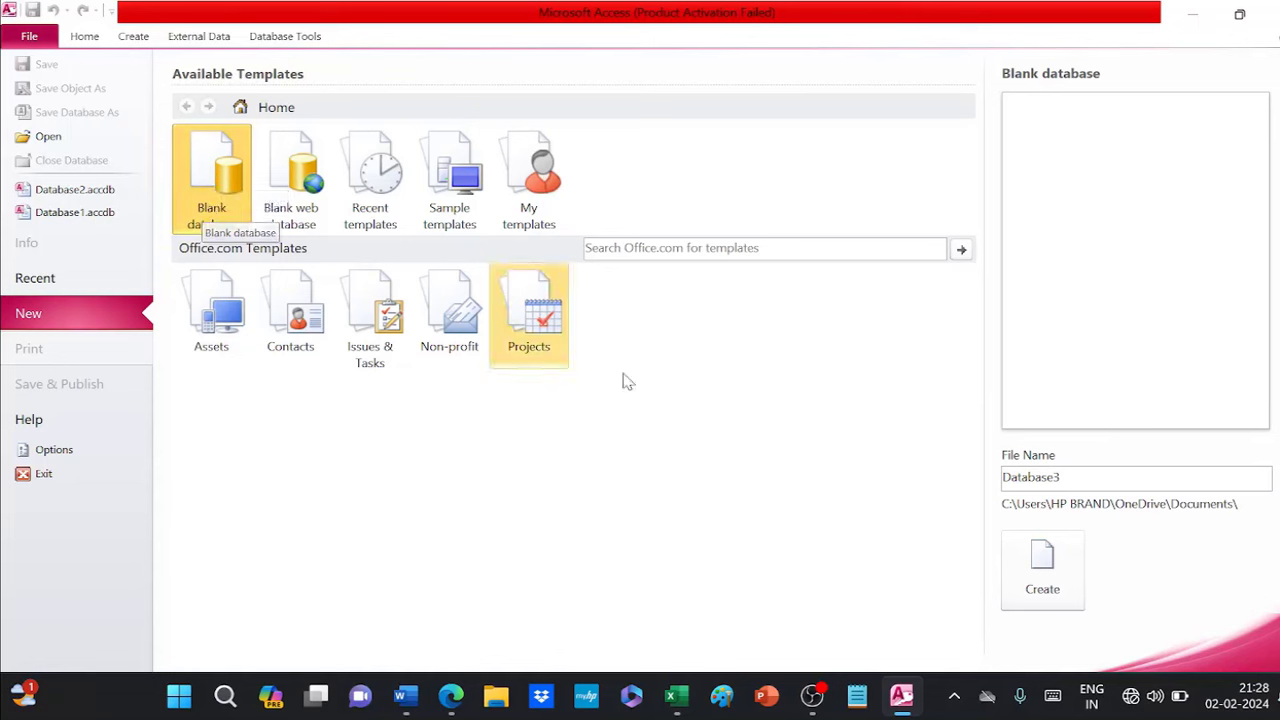
- In Microsoft Access, create a blank database named HSLC2023
double_click(1035, 477)
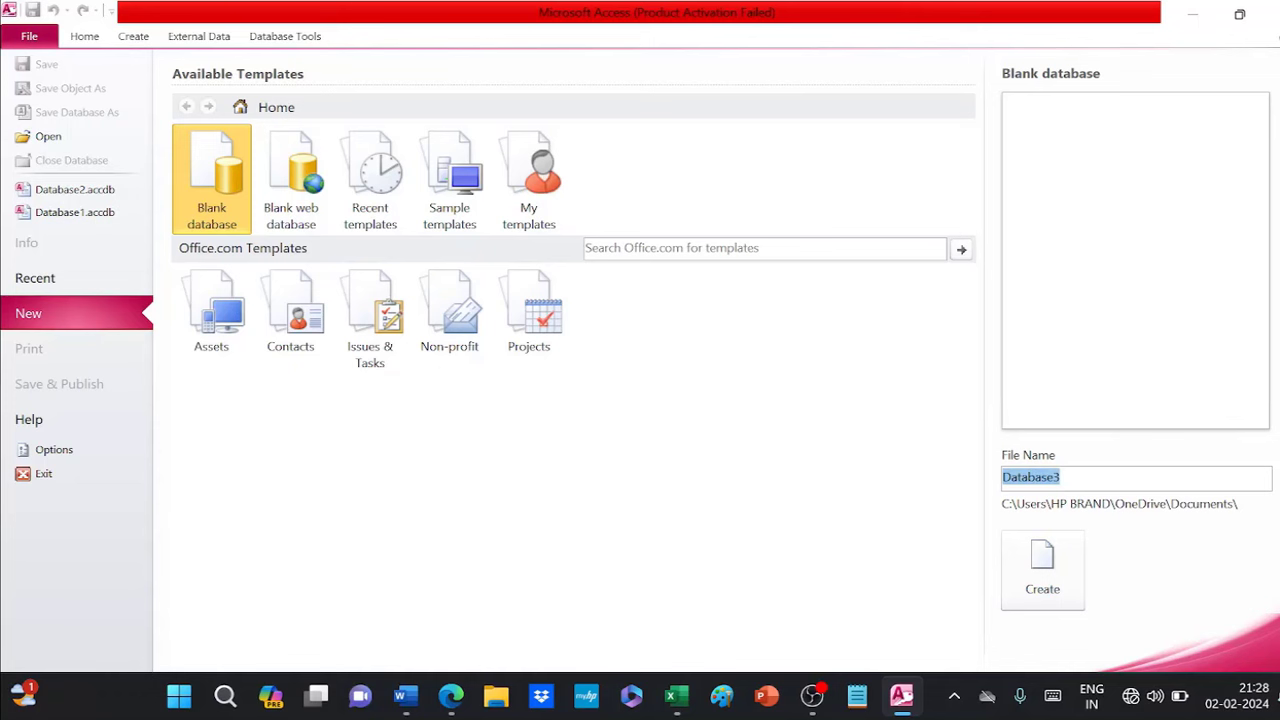
type("HSLC")
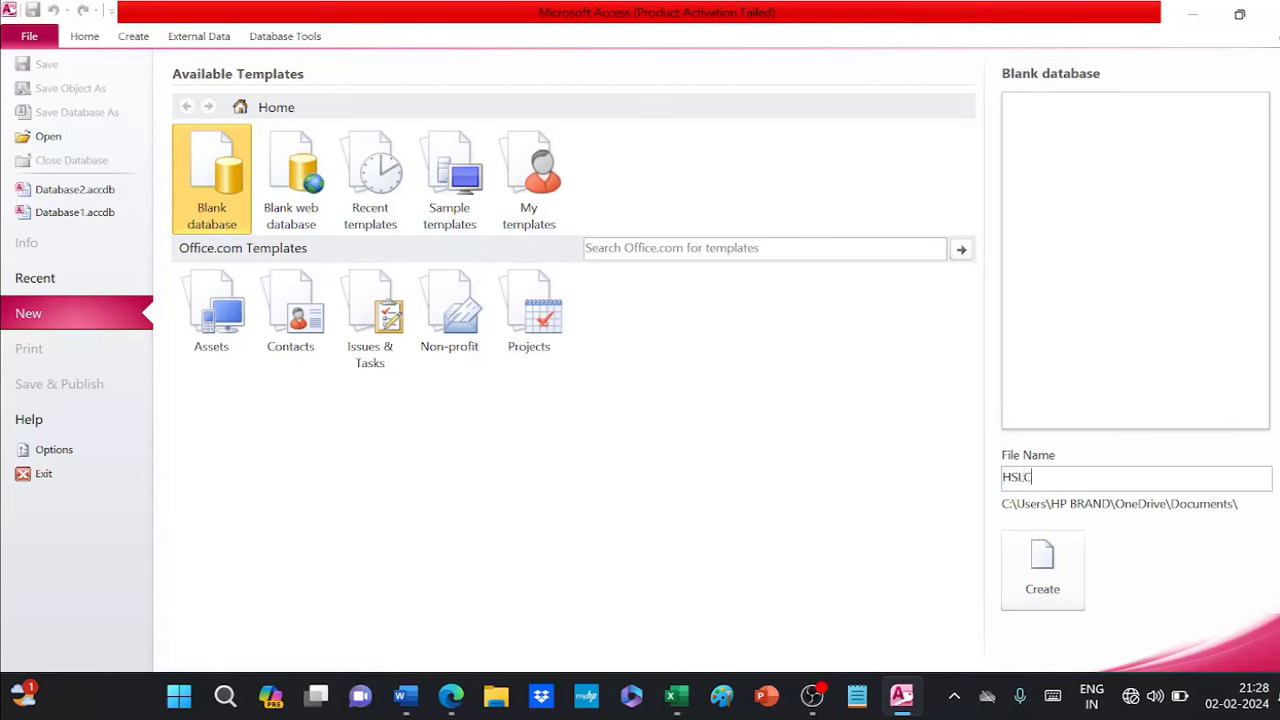
type("2023")
left_click(1042, 570)
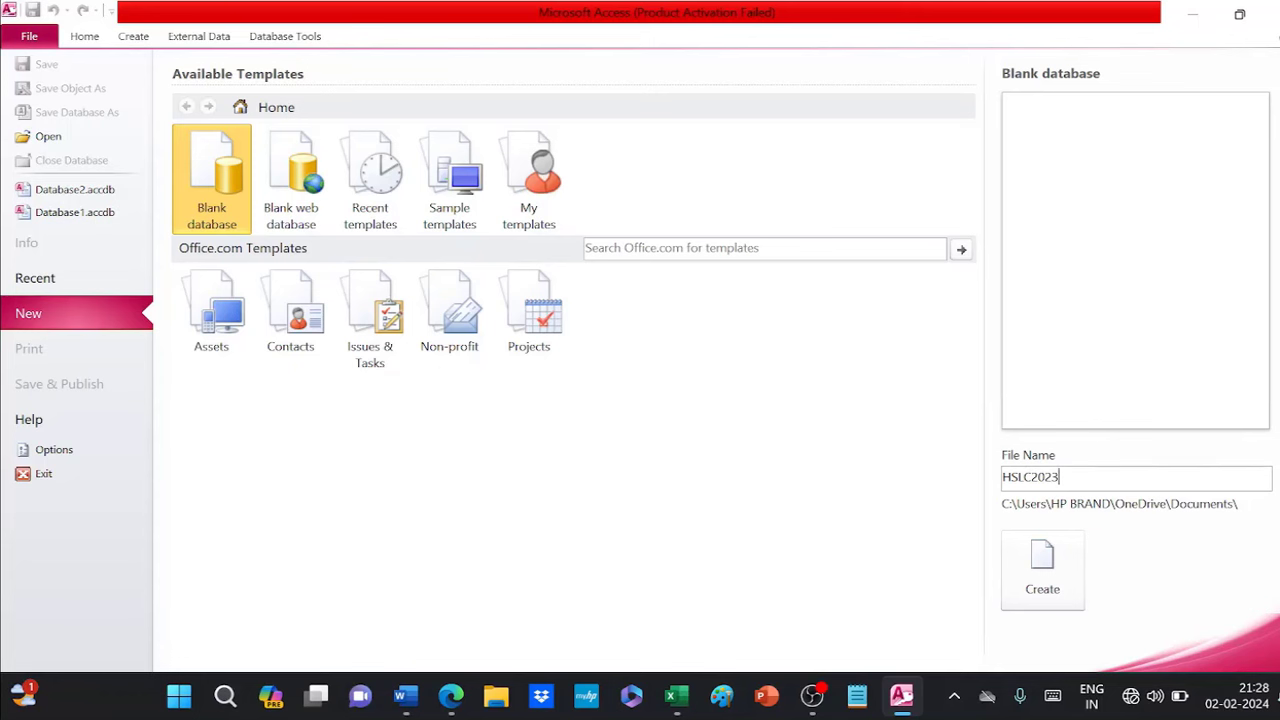
left_click(1051, 567)
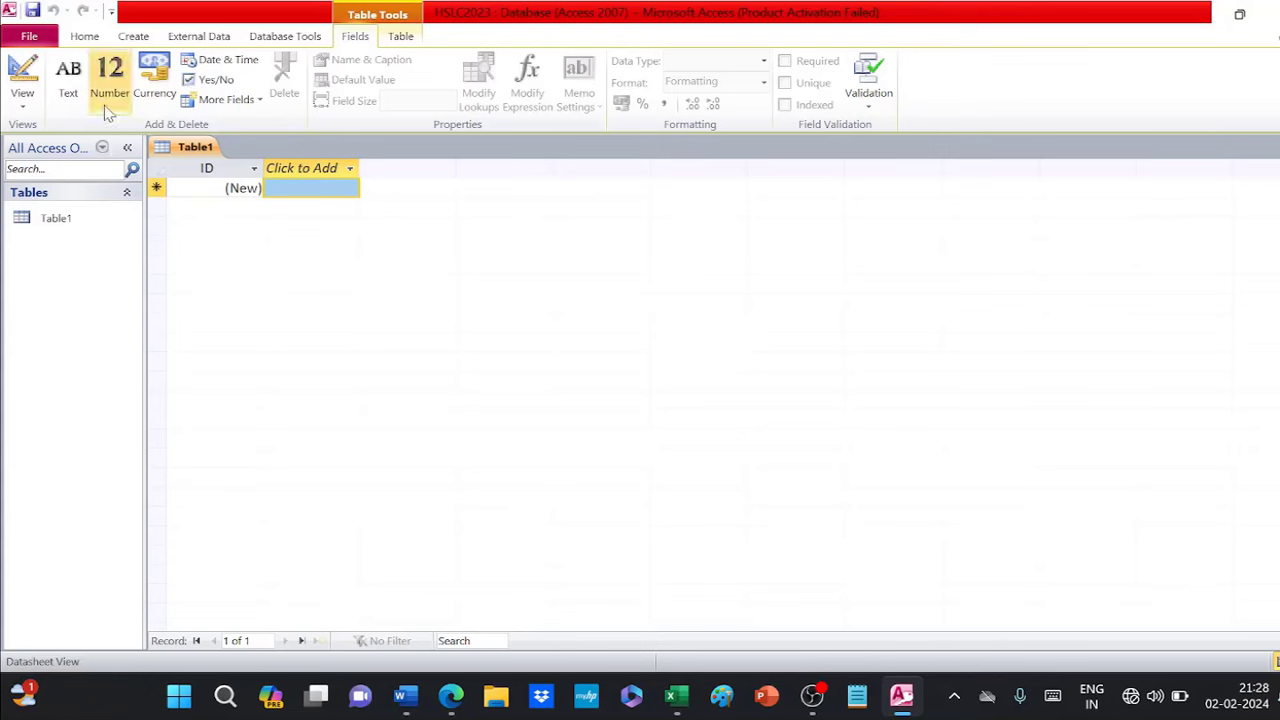
- Start a new table in Design view and check the question paper for the fields required in the student table
left_click(135, 37)
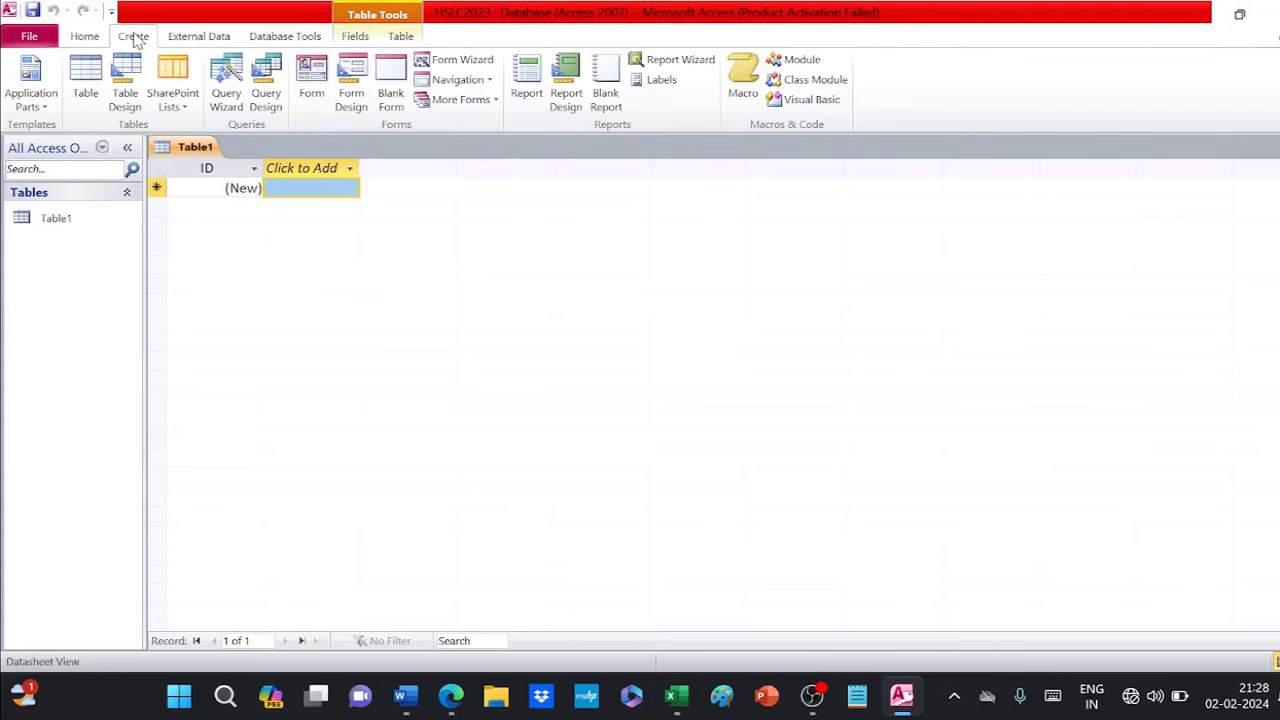
left_click(126, 90)
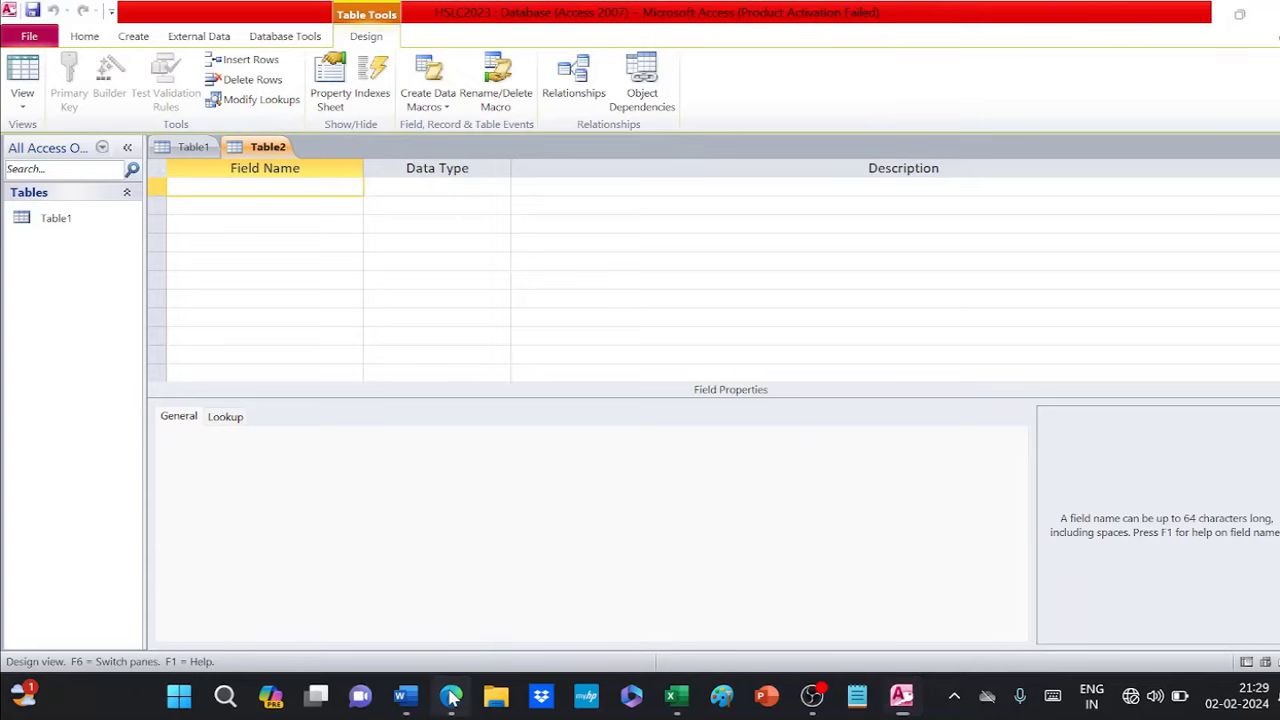
left_click(451, 697)
scroll(760, 500, "up", 3)
scroll(850, 400, "down", 1)
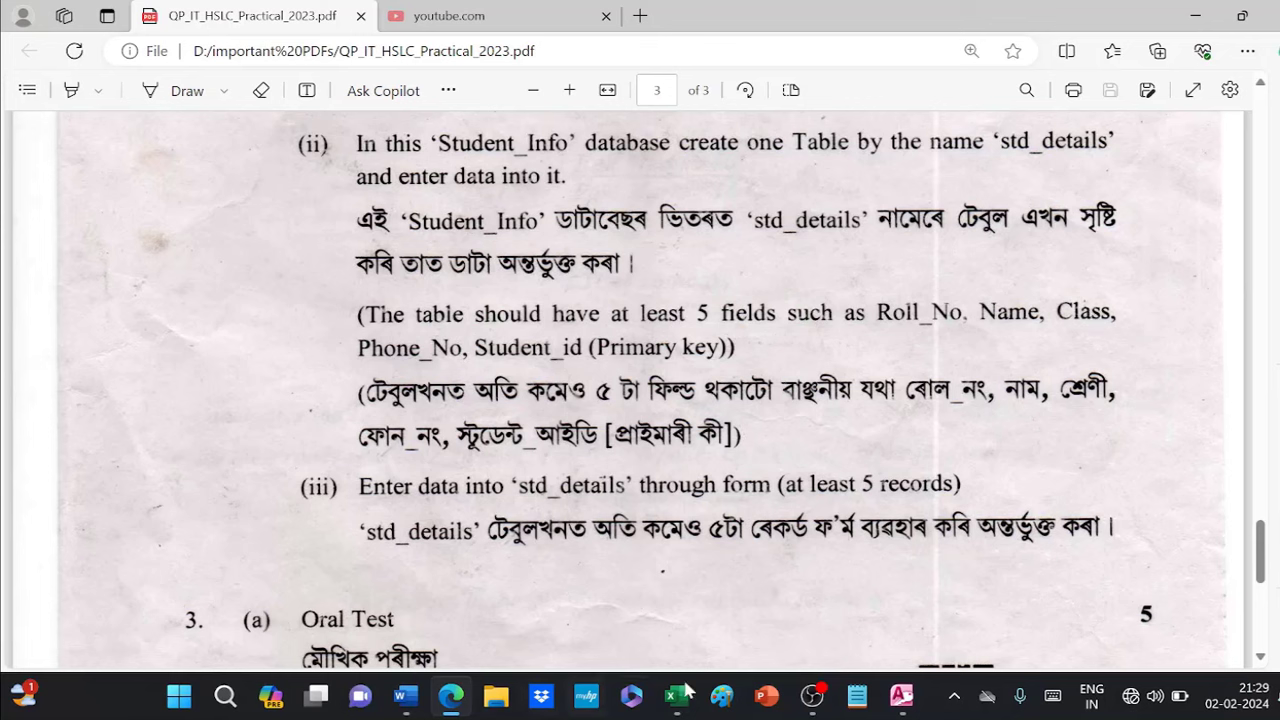
left_click(901, 699)
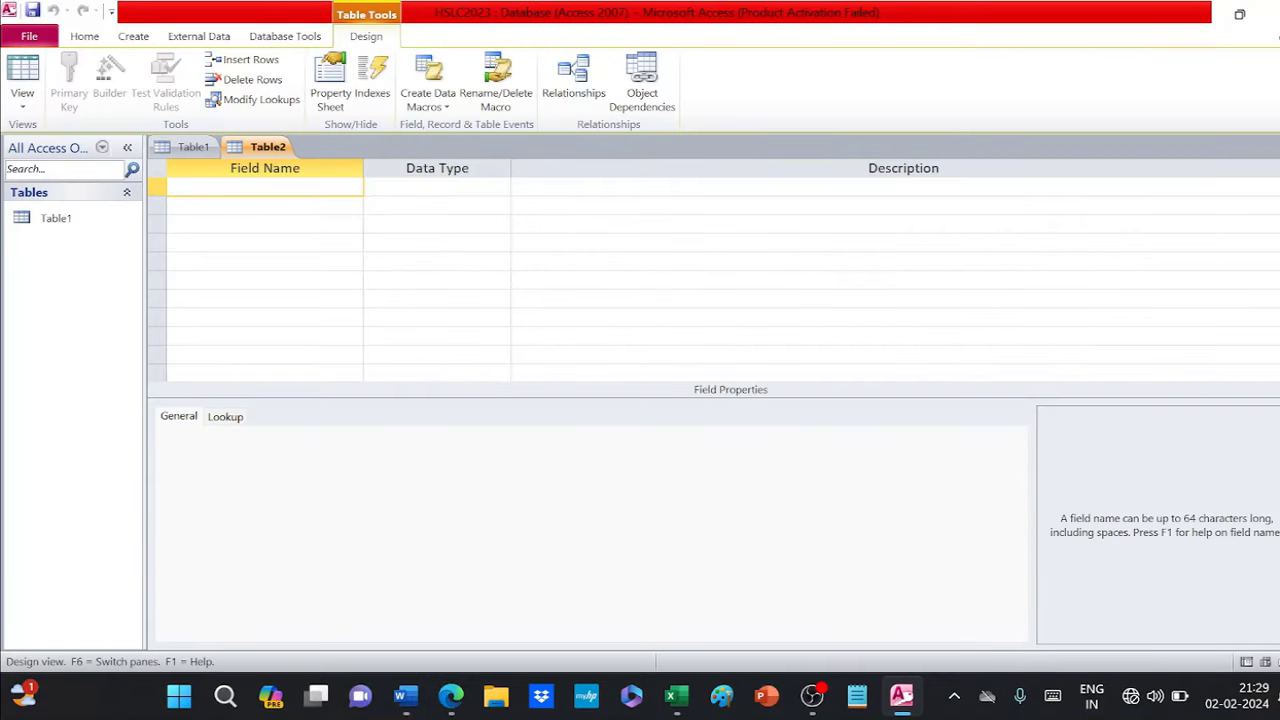
- Define the first two fields: Roll No with data type Number and Name with data type Text
type("Roll No")
key("Tab")
left_click(502, 188)
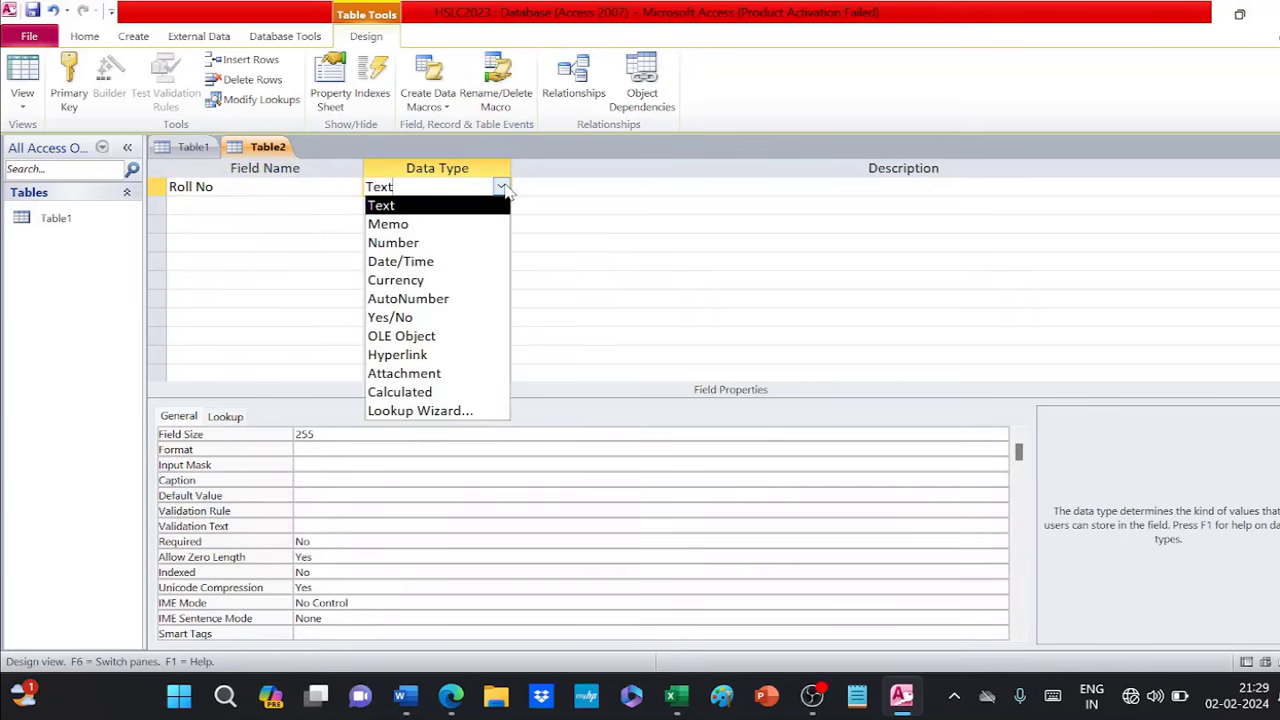
left_click(400, 243)
left_click(190, 205)
type("Nam")
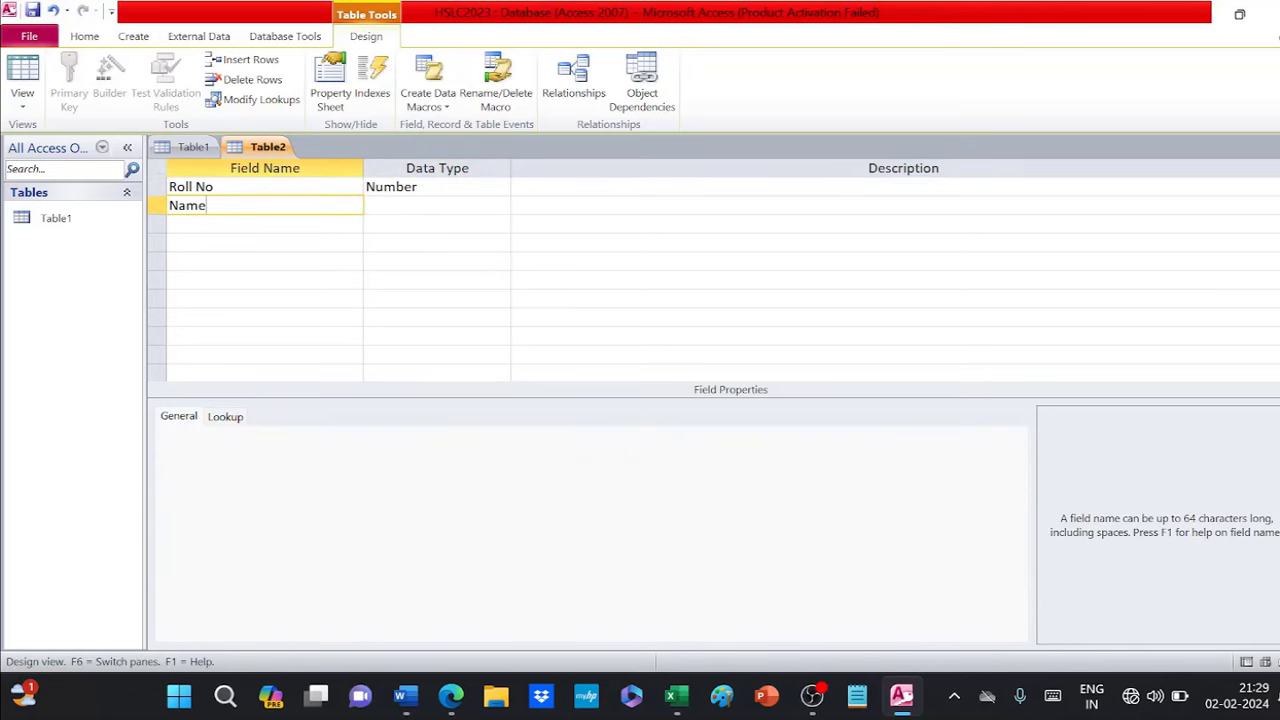
type("e")
key("Tab")
left_click(580, 400)
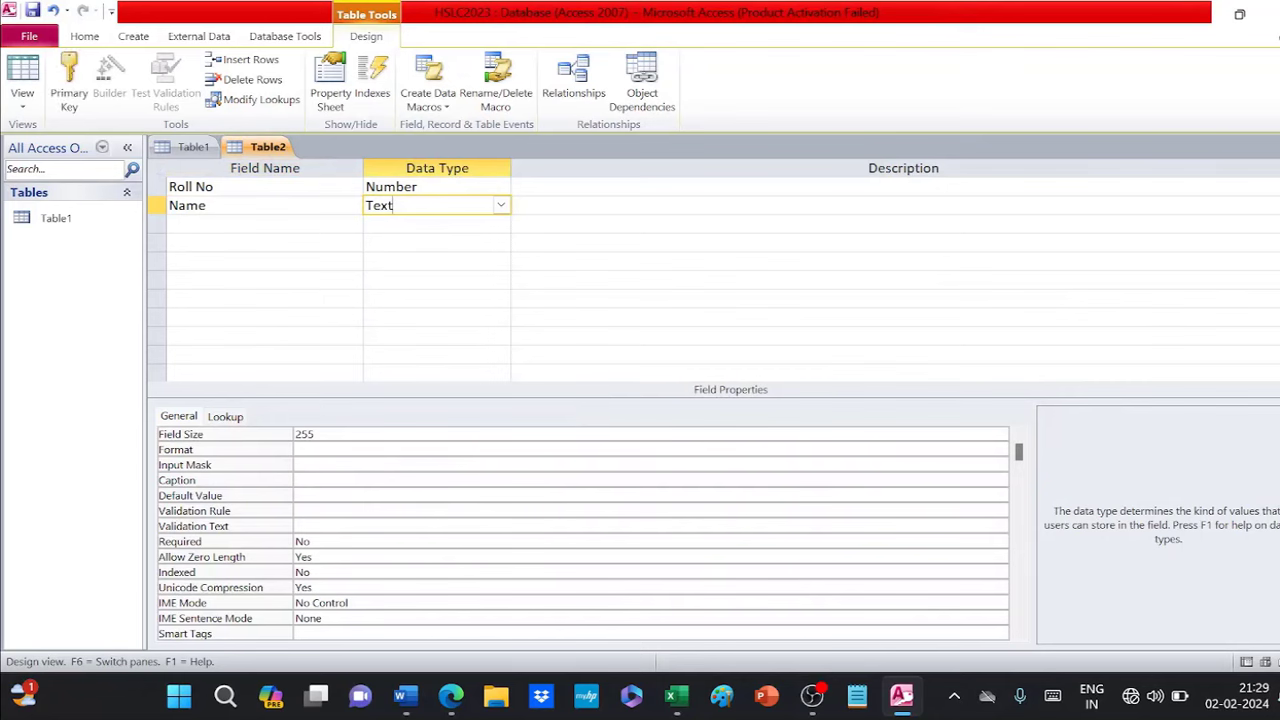
- Add a third field named Class with data type Number
left_click(264, 223)
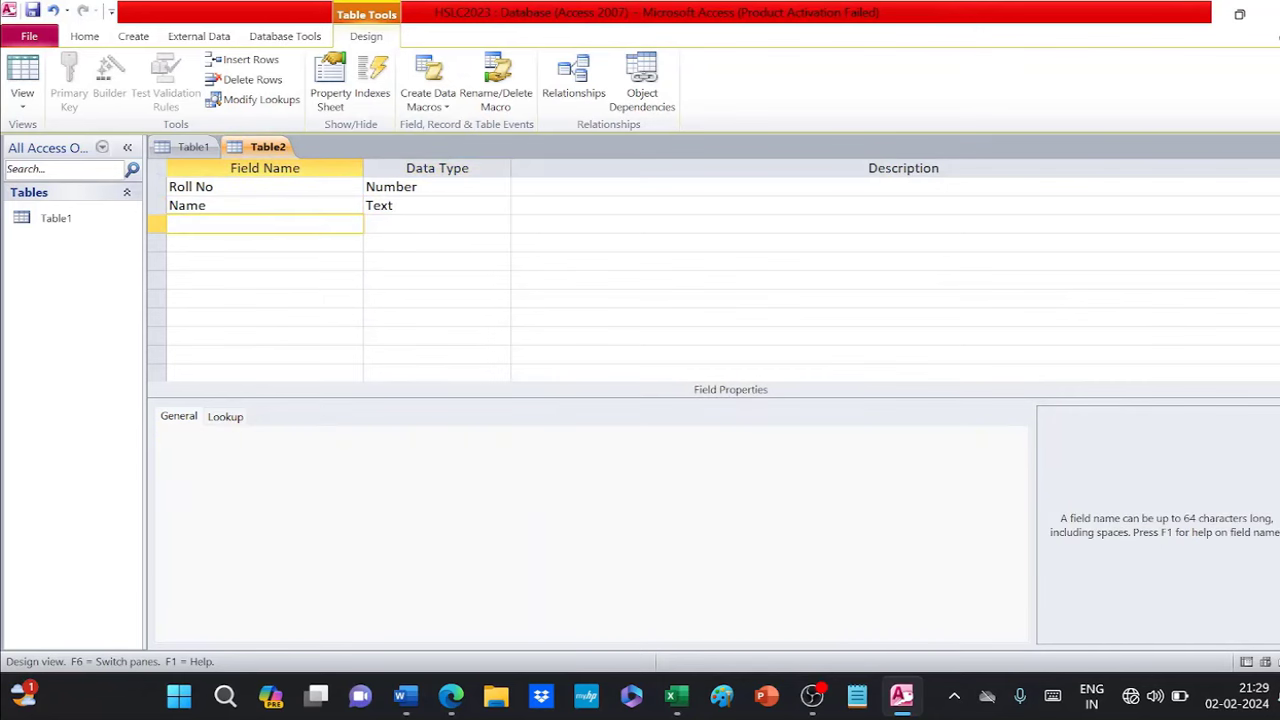
type("Class")
key("Tab")
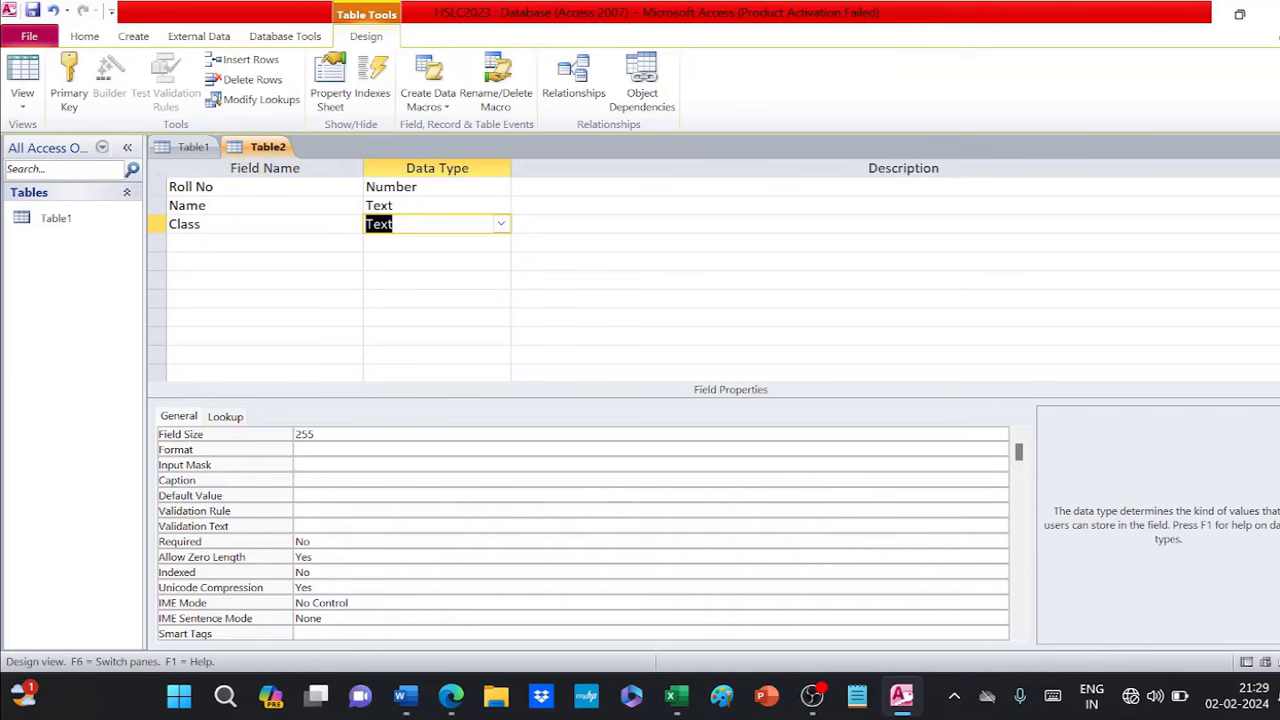
left_click(500, 226)
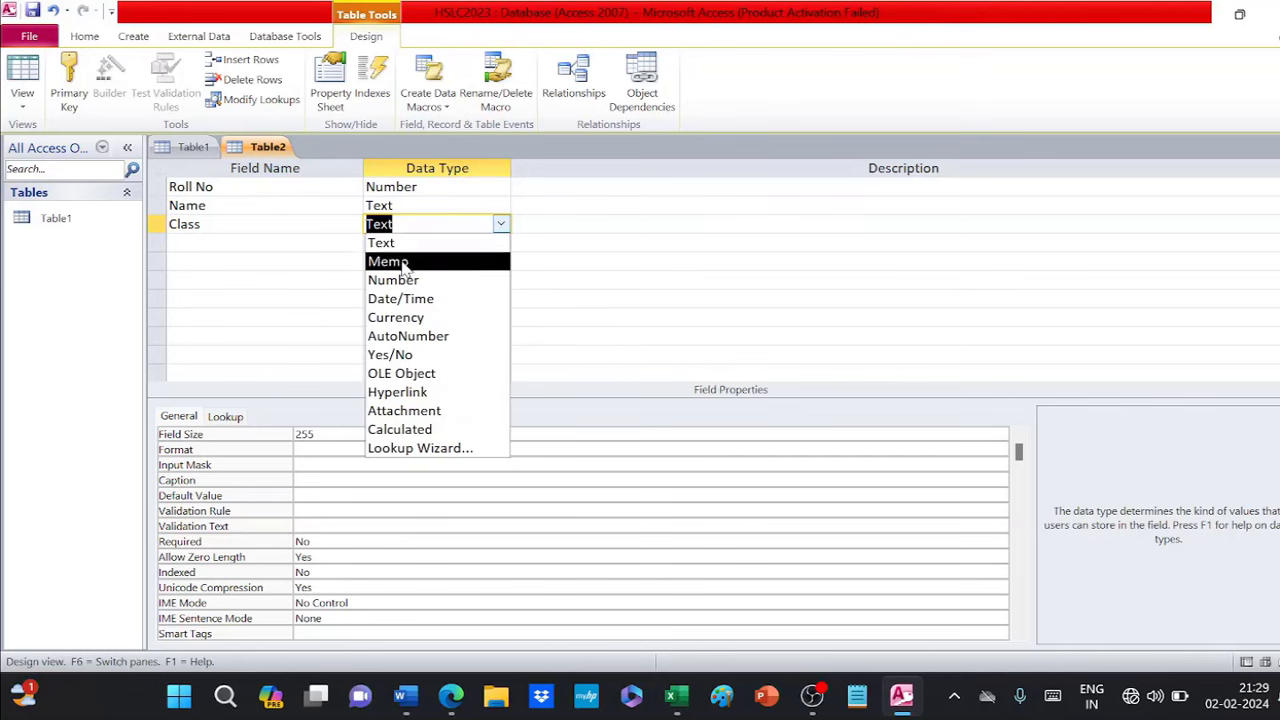
key("Escape")
type("n")
- Add a fourth field named Phone No with data type Number
left_click(265, 242)
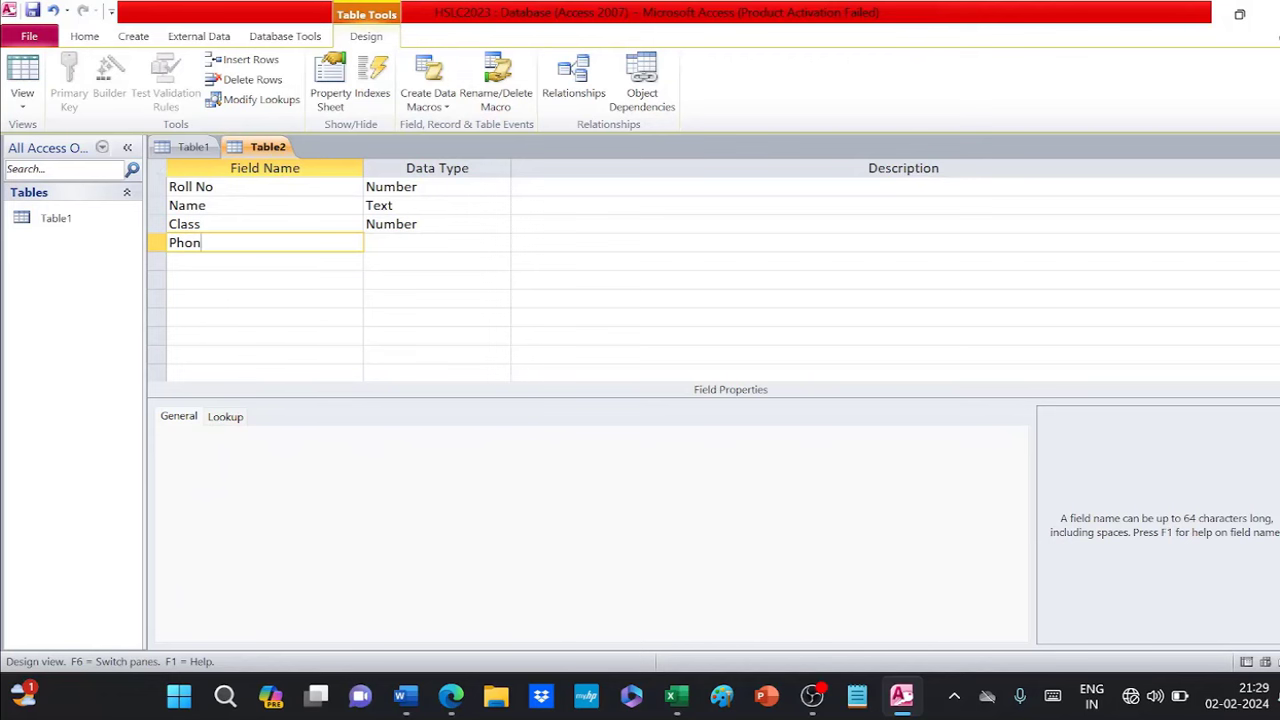
type("Phone No")
key("Tab")
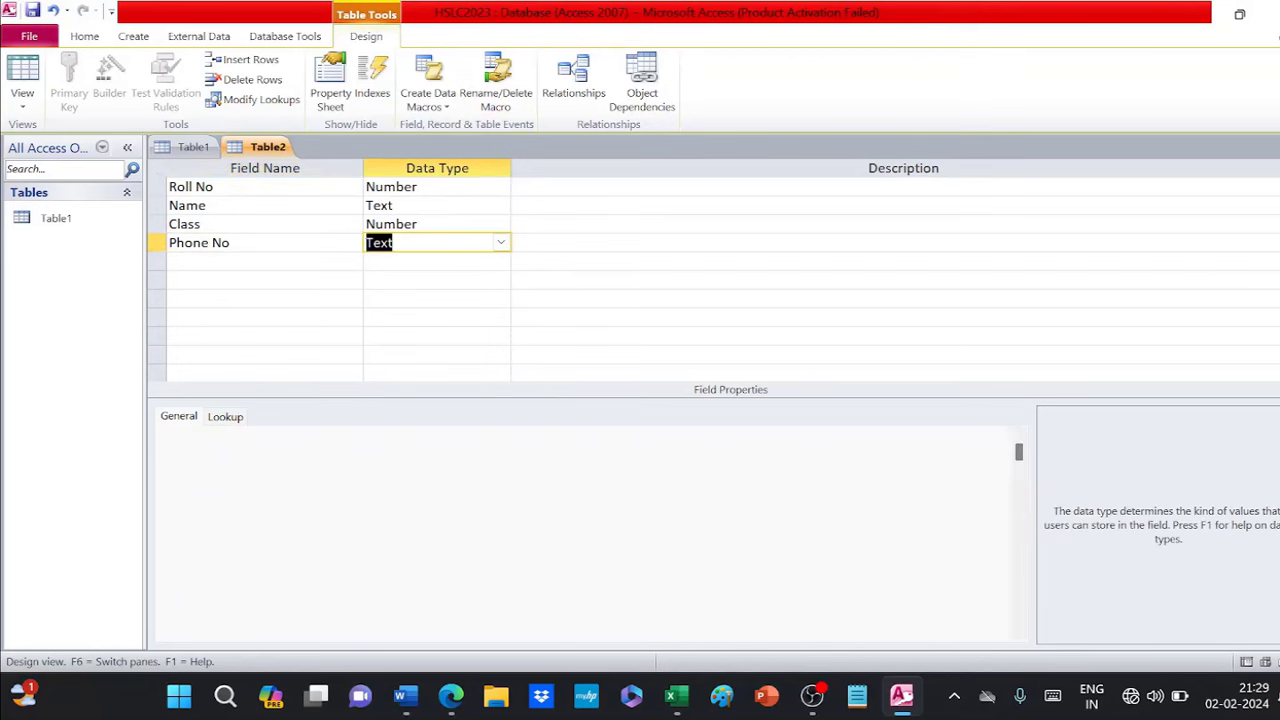
left_click(500, 243)
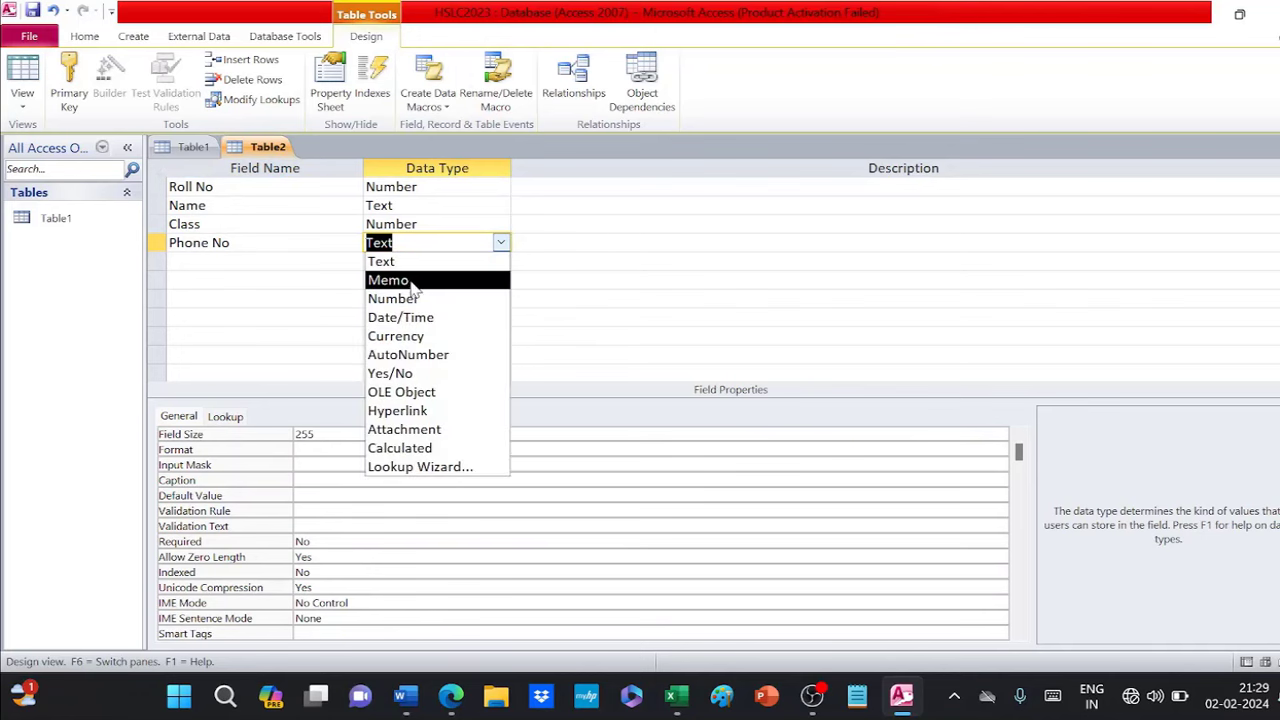
left_click(400, 297)
- Add a fifth field named Student ID with data type Number
key("Tab")
key("Tab")
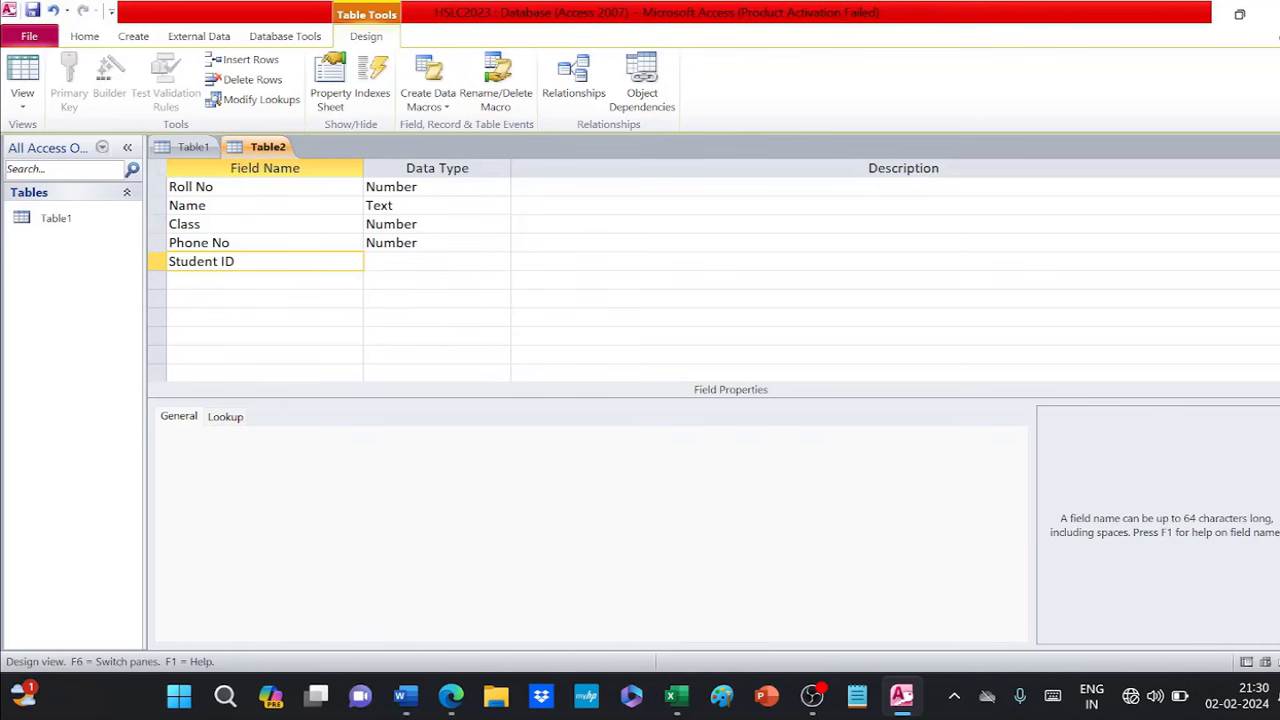
key("Tab")
left_click(500, 261)
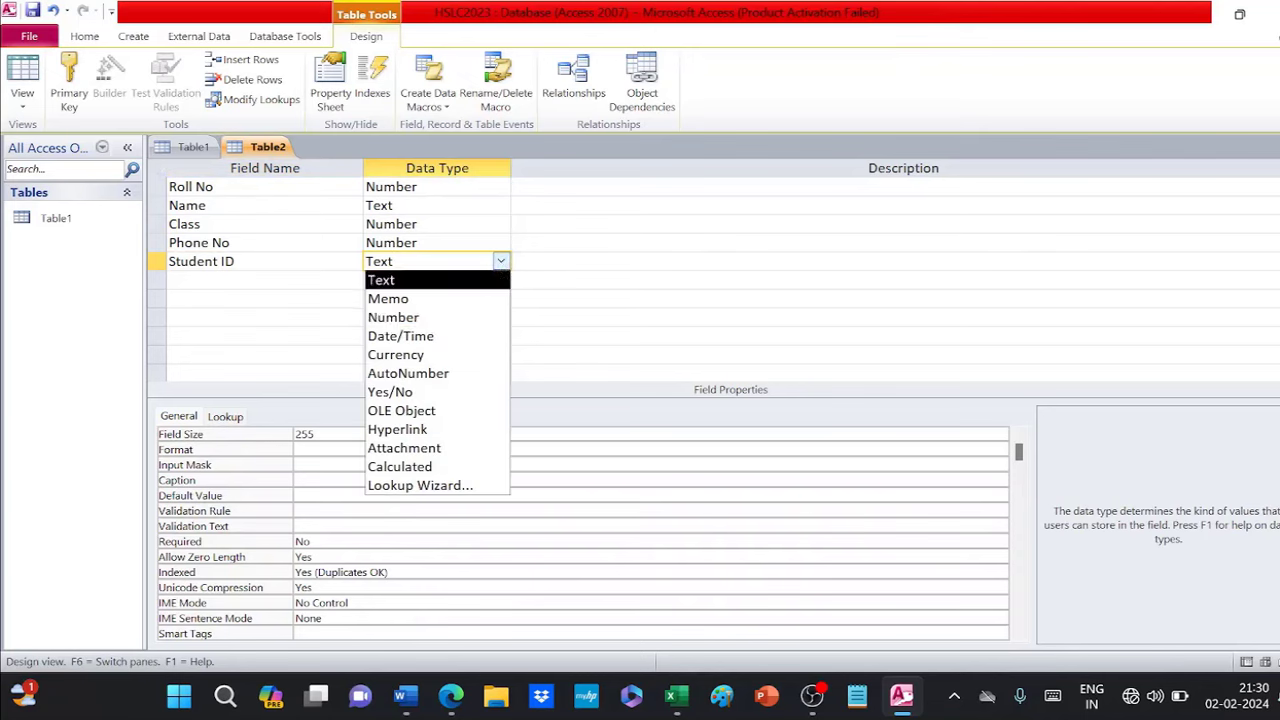
left_click(395, 318)
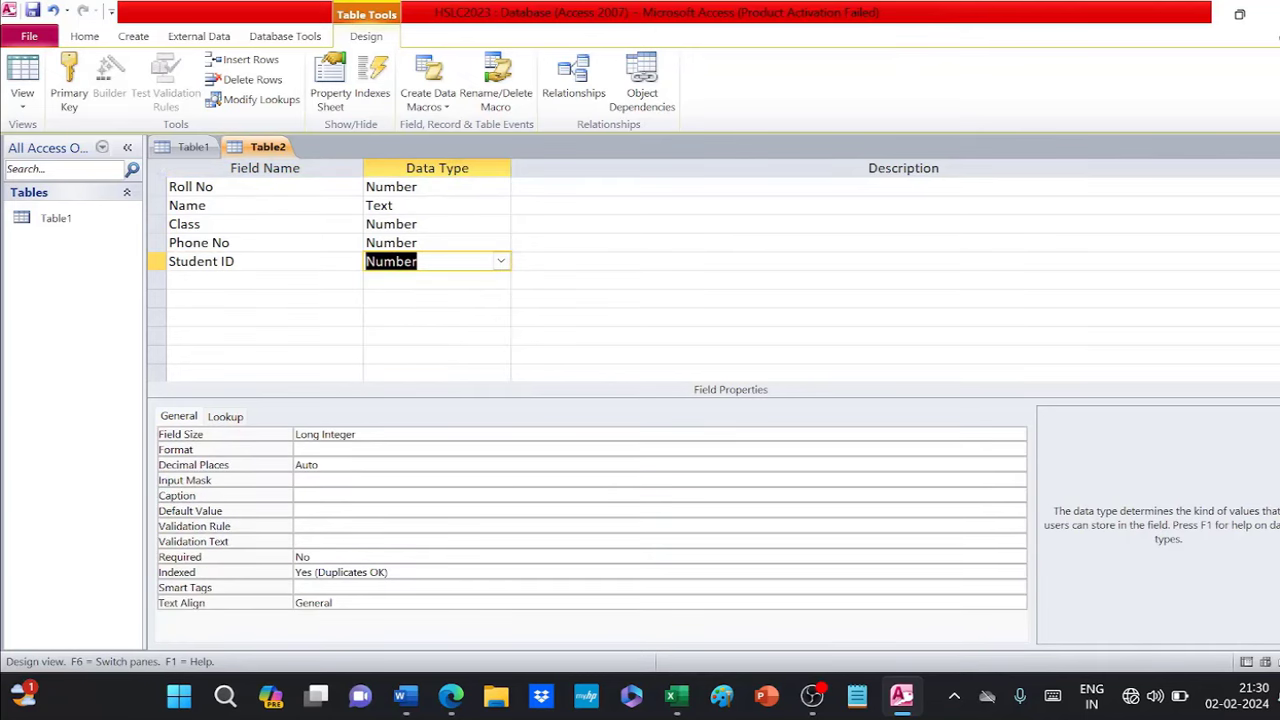
- Check the primary key requirement in the question paper, and set Student ID as the table's primary key in Access
left_click(451, 697)
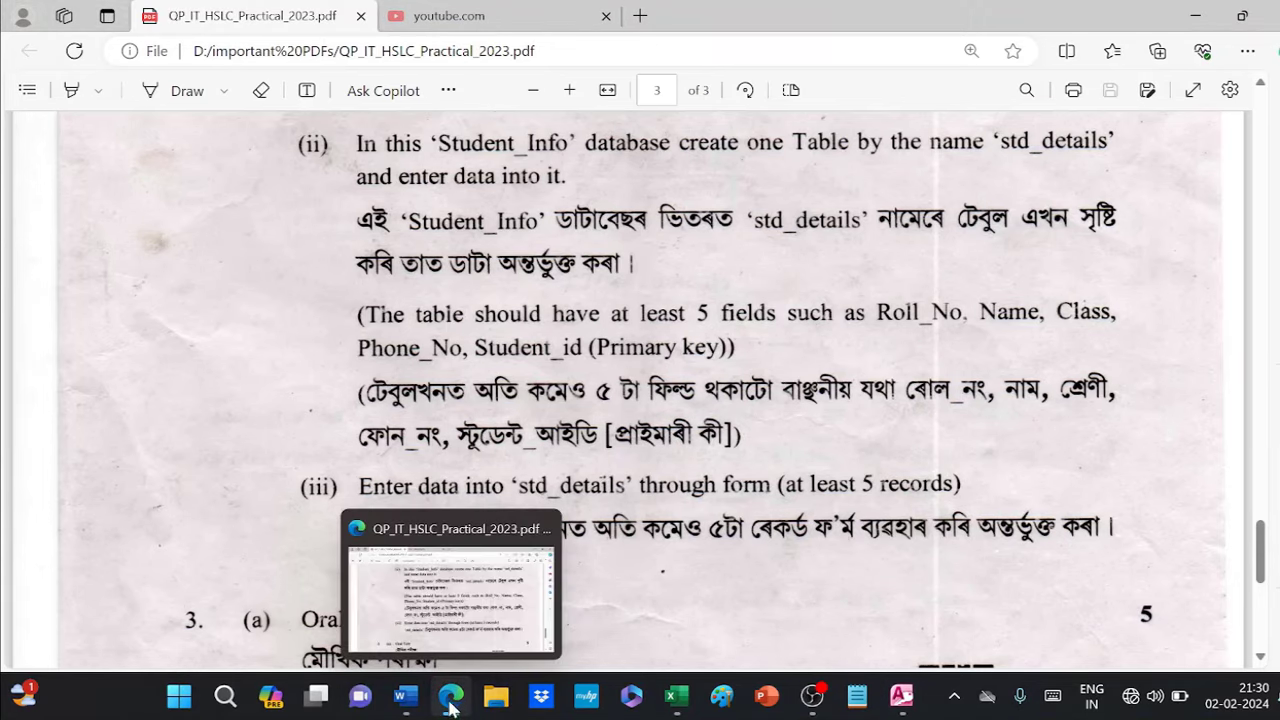
left_click(897, 697)
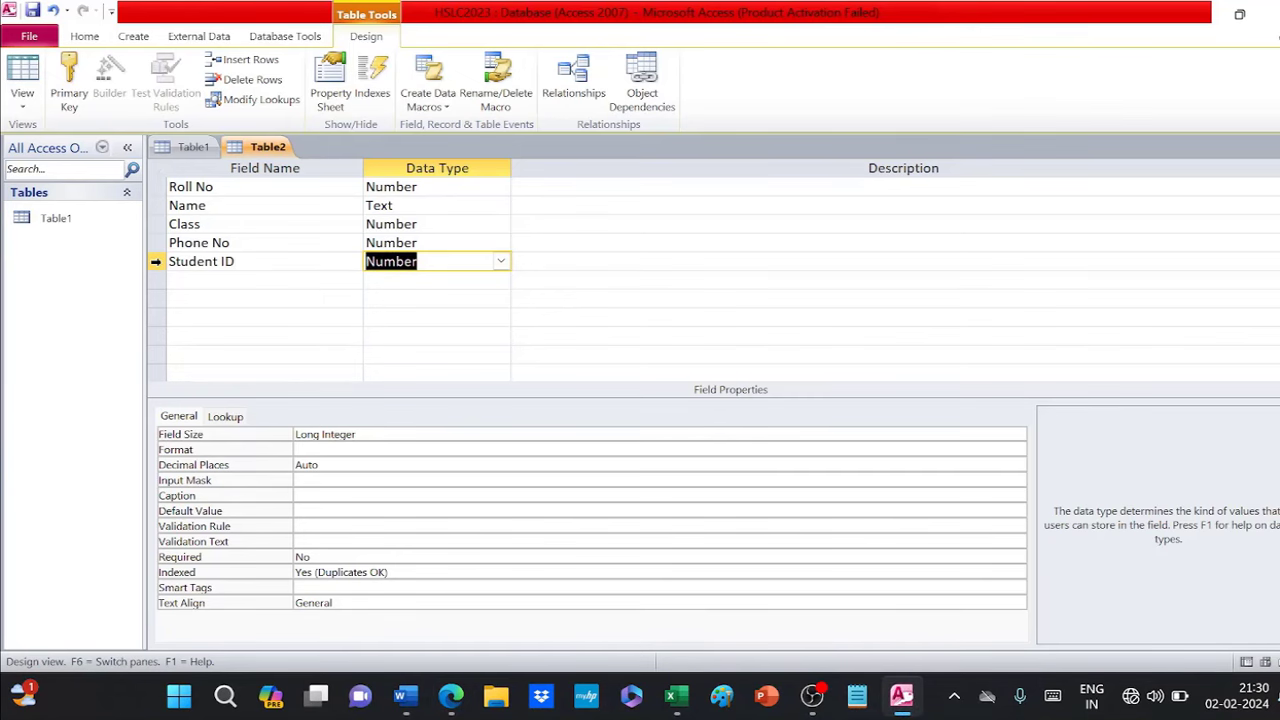
right_click(157, 262)
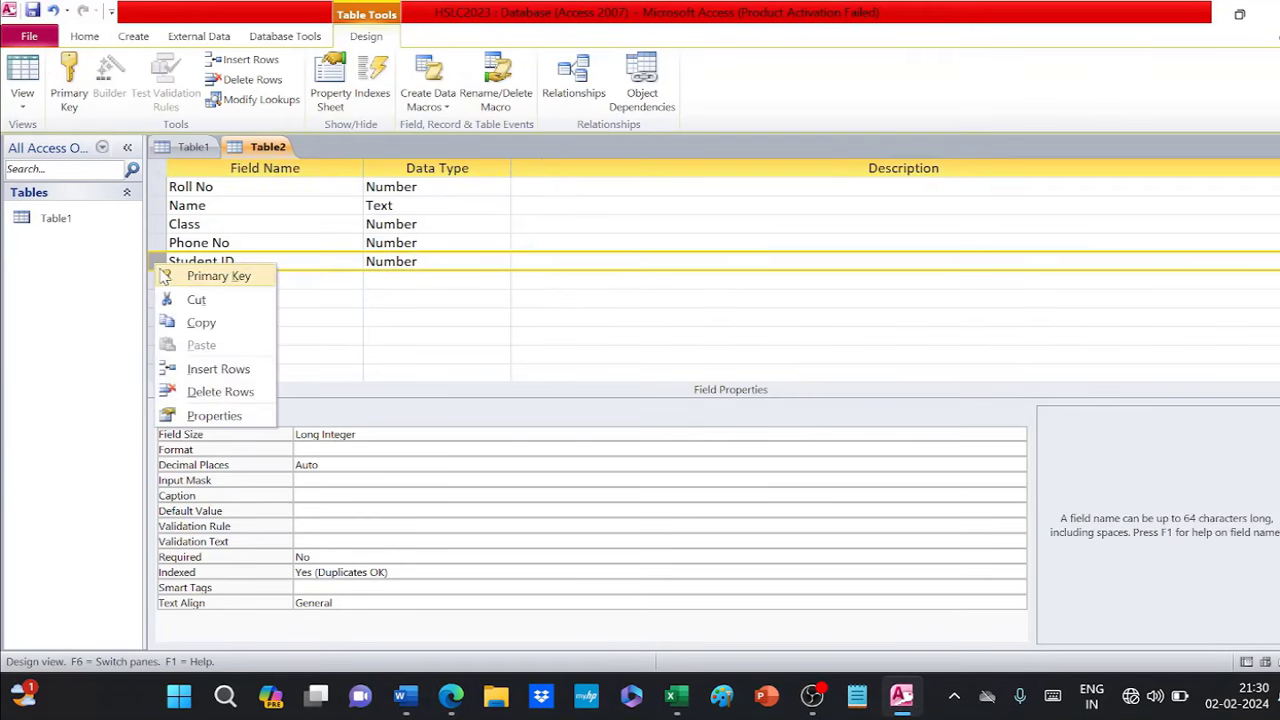
left_click(175, 275)
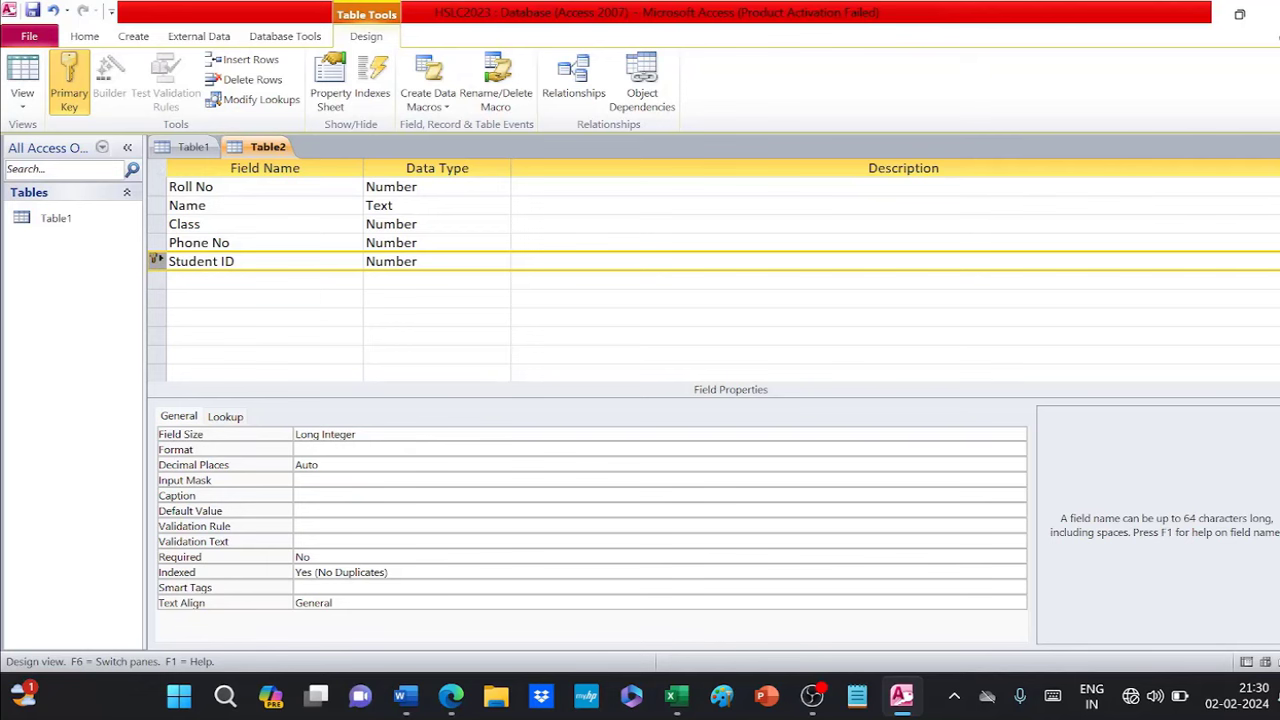
- Close the new table's design and save it under the name student
left_click(1274, 147)
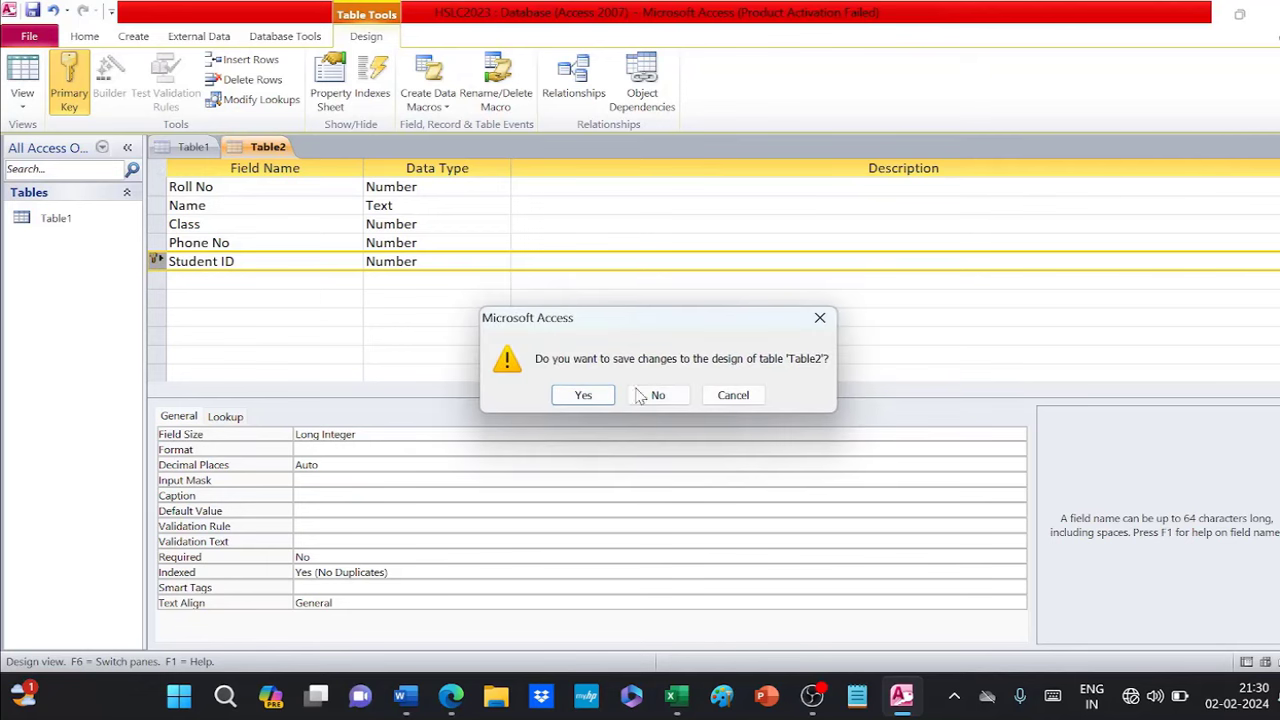
left_click(588, 396)
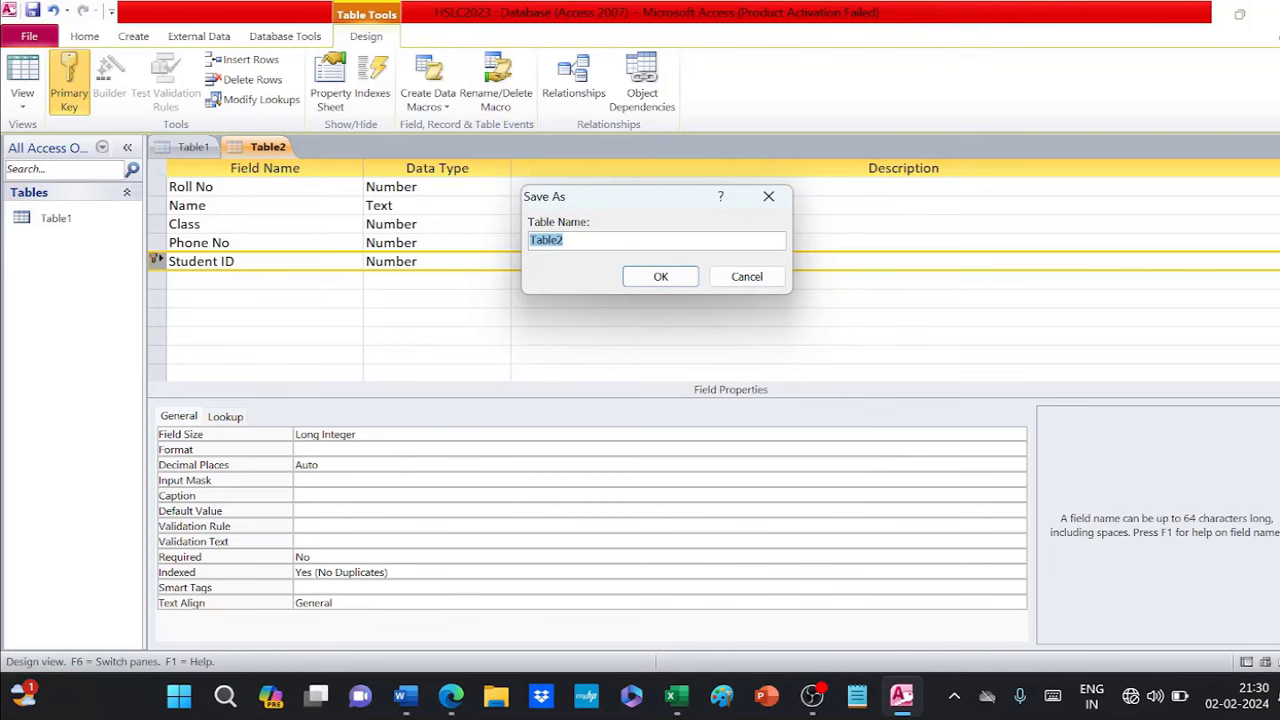
type("student")
left_click(660, 277)
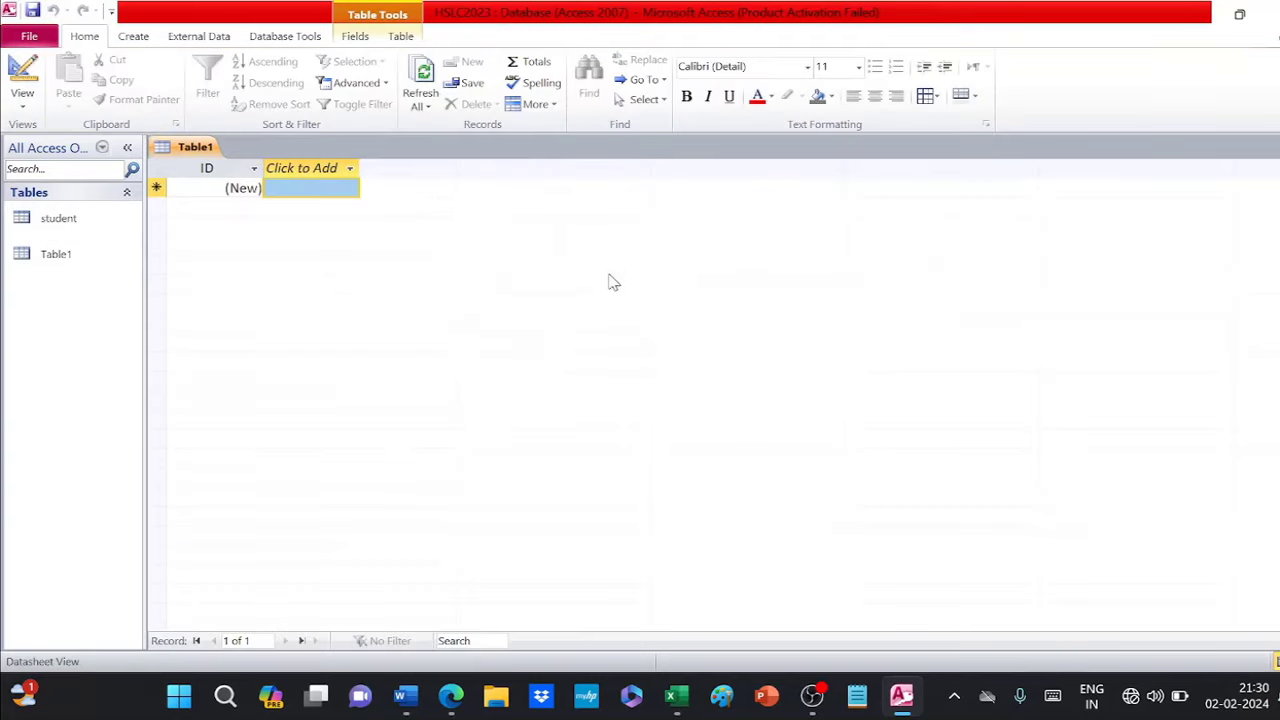
- Try to delete the unused Table1 from the database
right_click(68, 265)
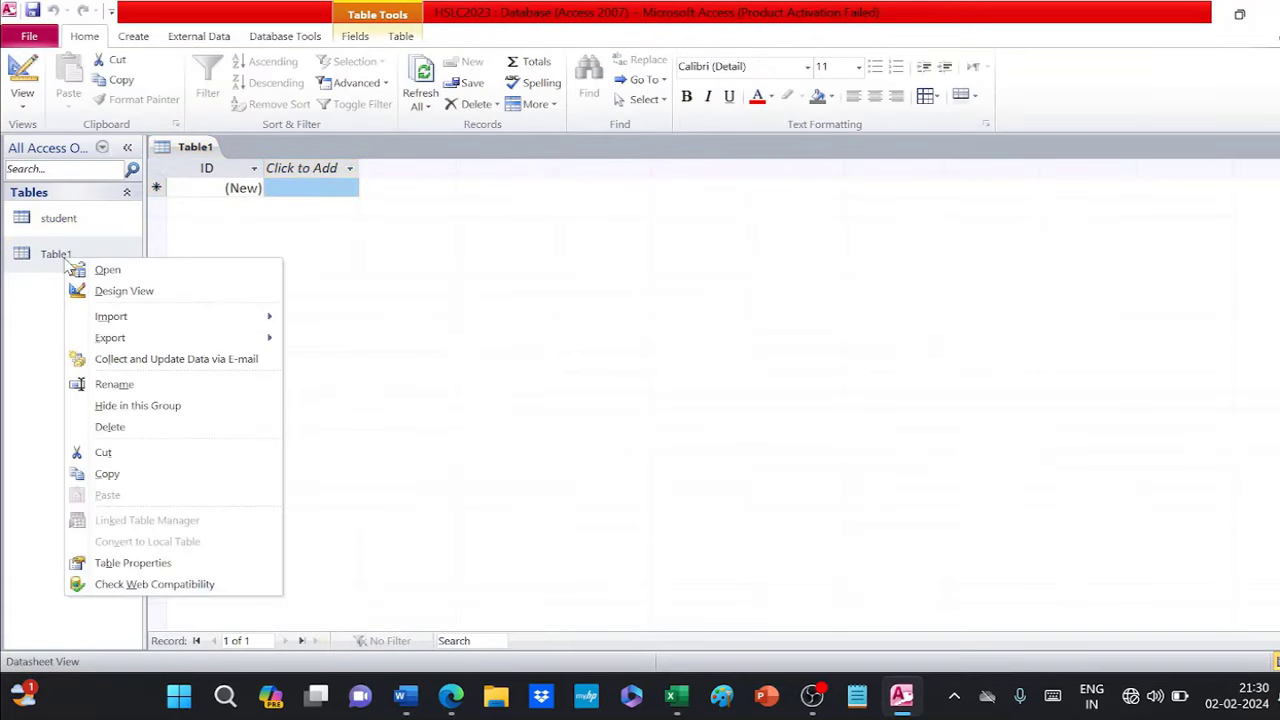
left_click(131, 430)
left_click(652, 397)
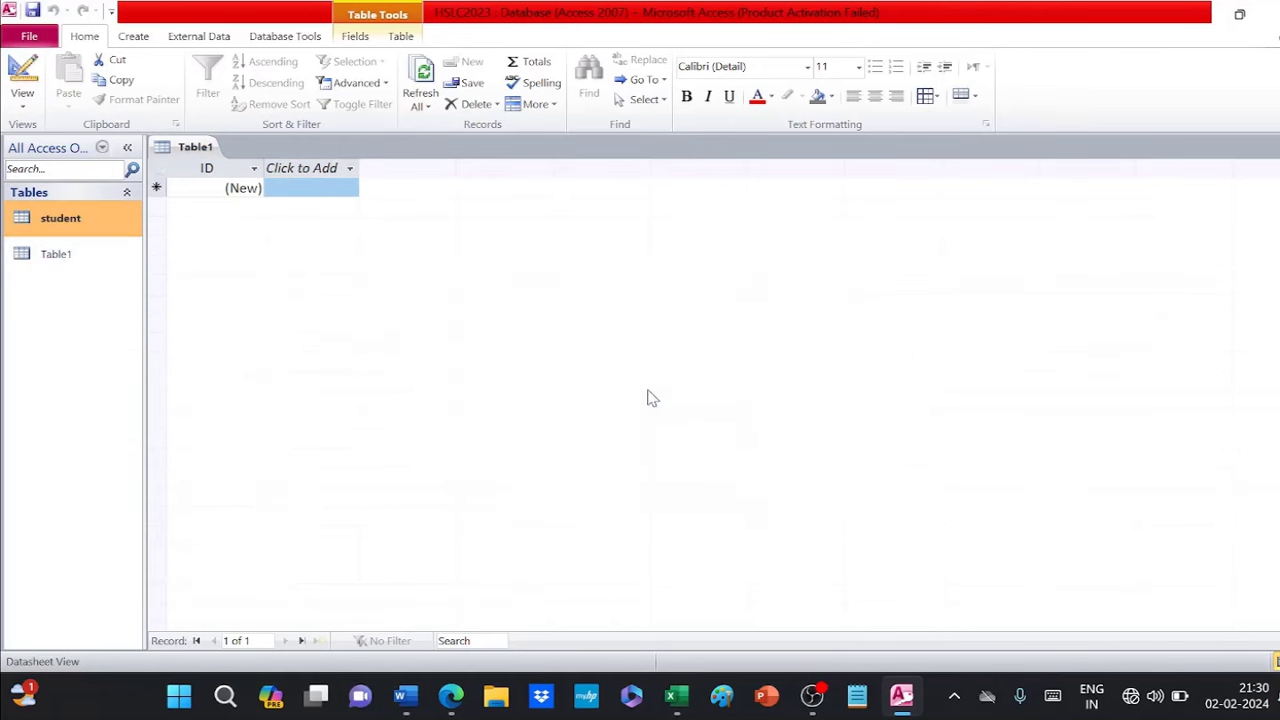
left_click(66, 260)
right_click(66, 262)
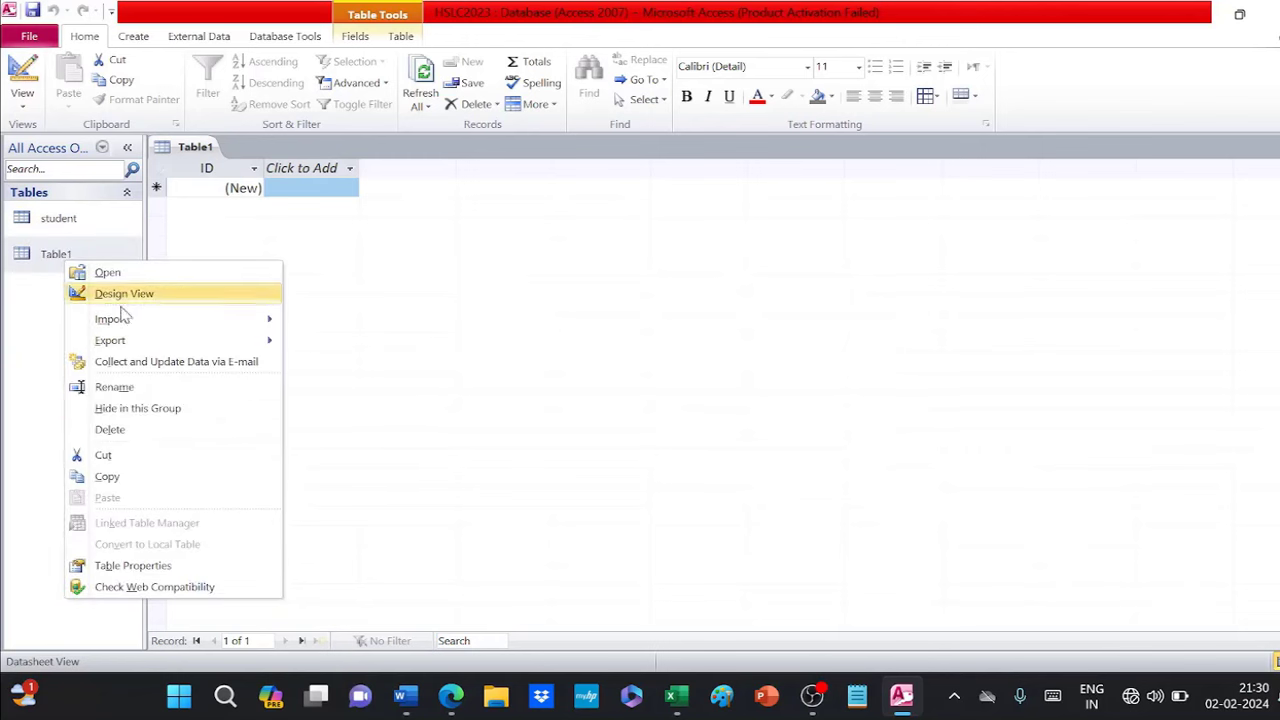
left_click(131, 438)
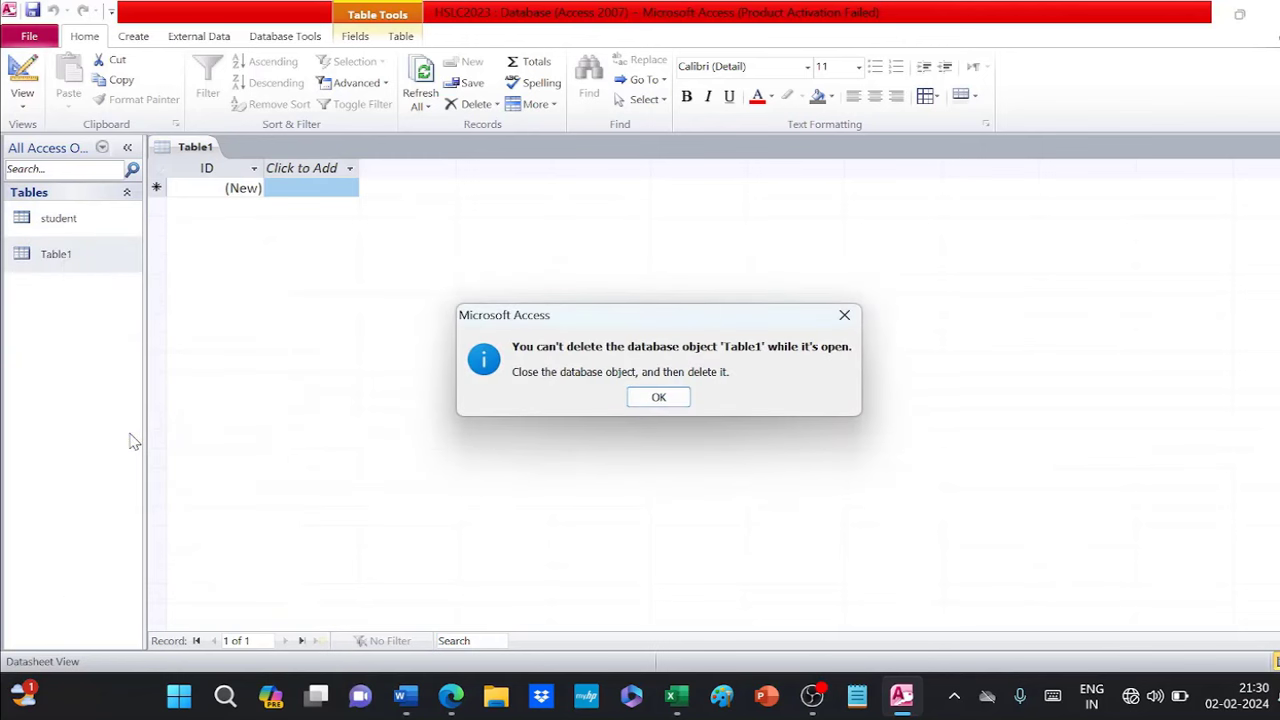
left_click(664, 400)
- Close the empty Table1 and open the student table in Datasheet view
right_click(190, 148)
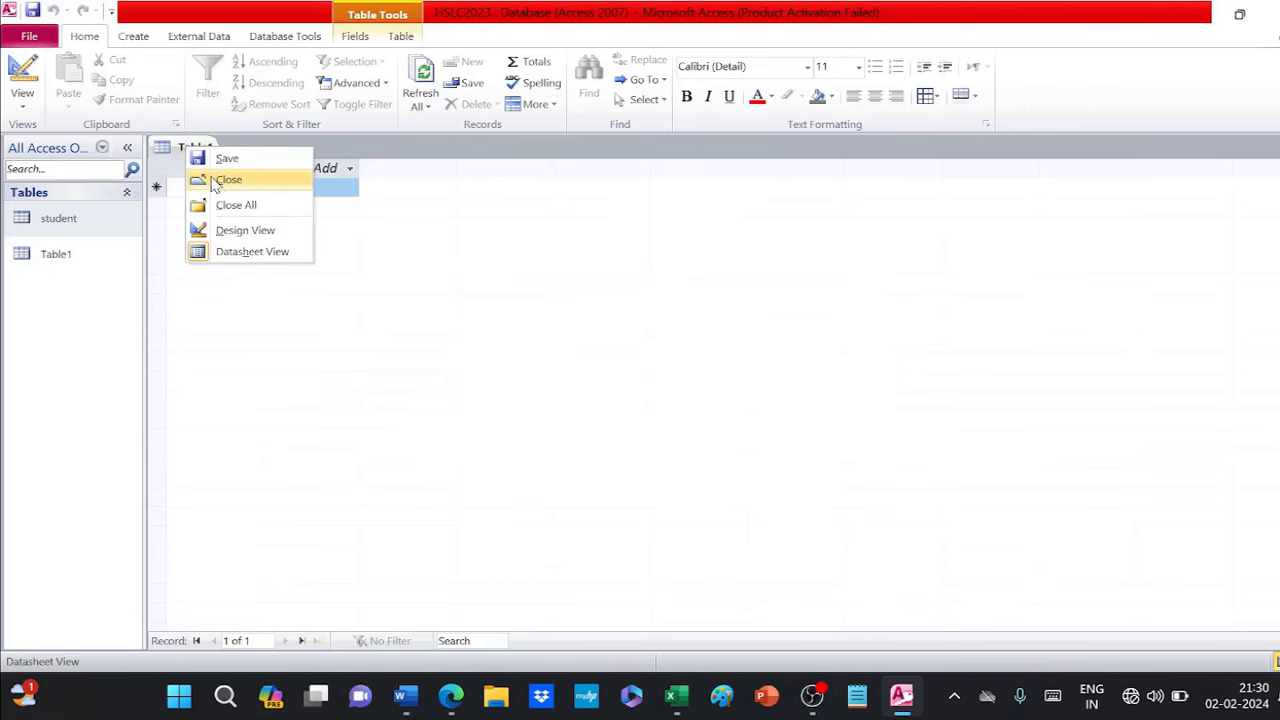
left_click(216, 182)
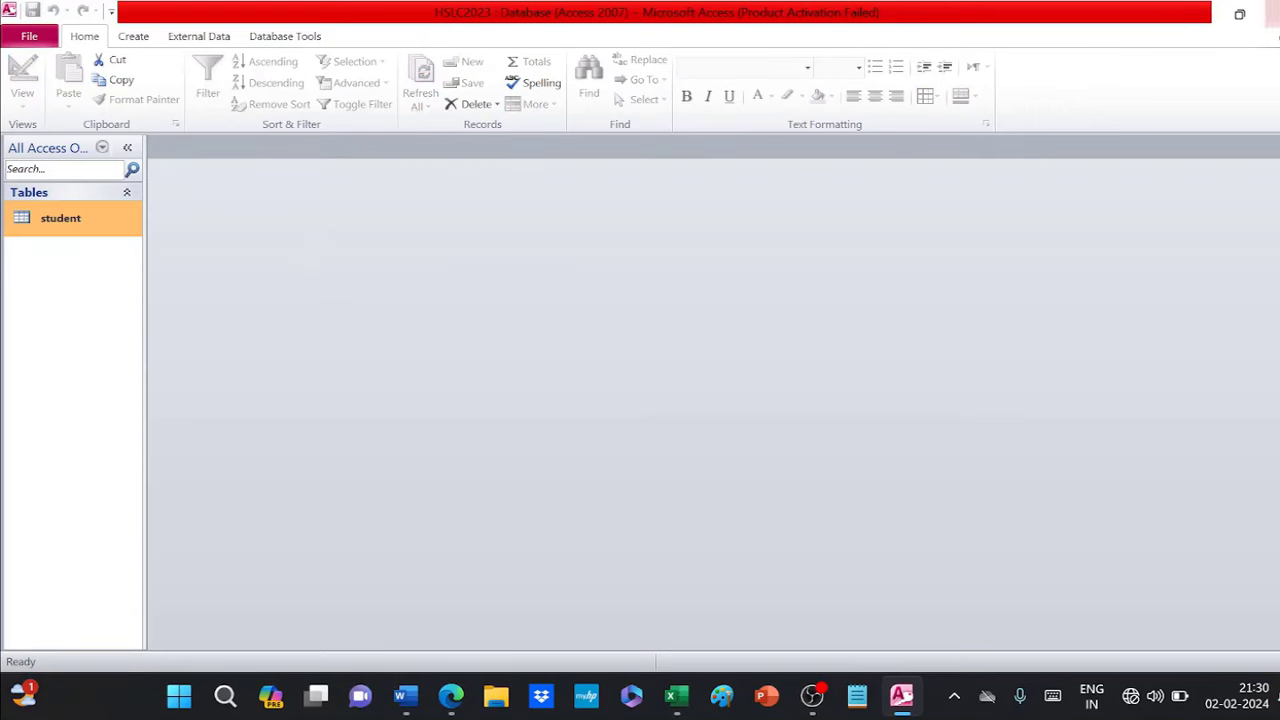
double_click(72, 222)
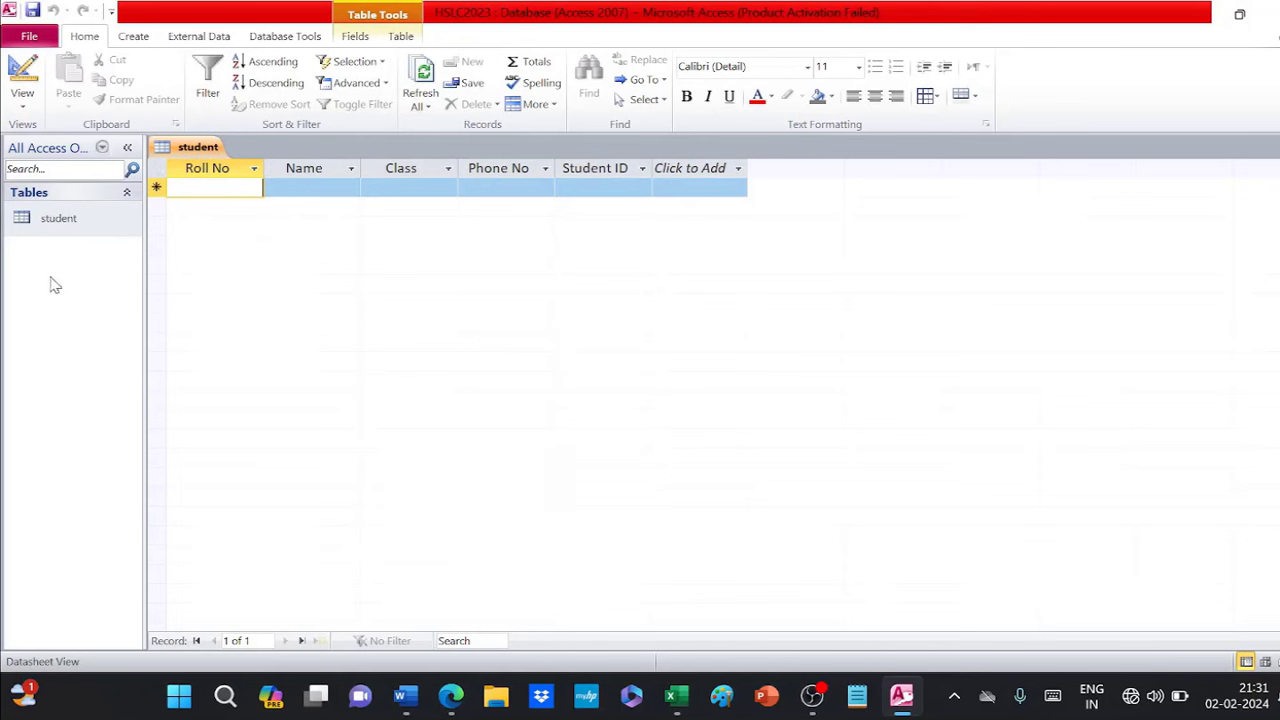
- Close the student table and start a Form Wizard form that includes all fields of the student table
left_click(133, 37)
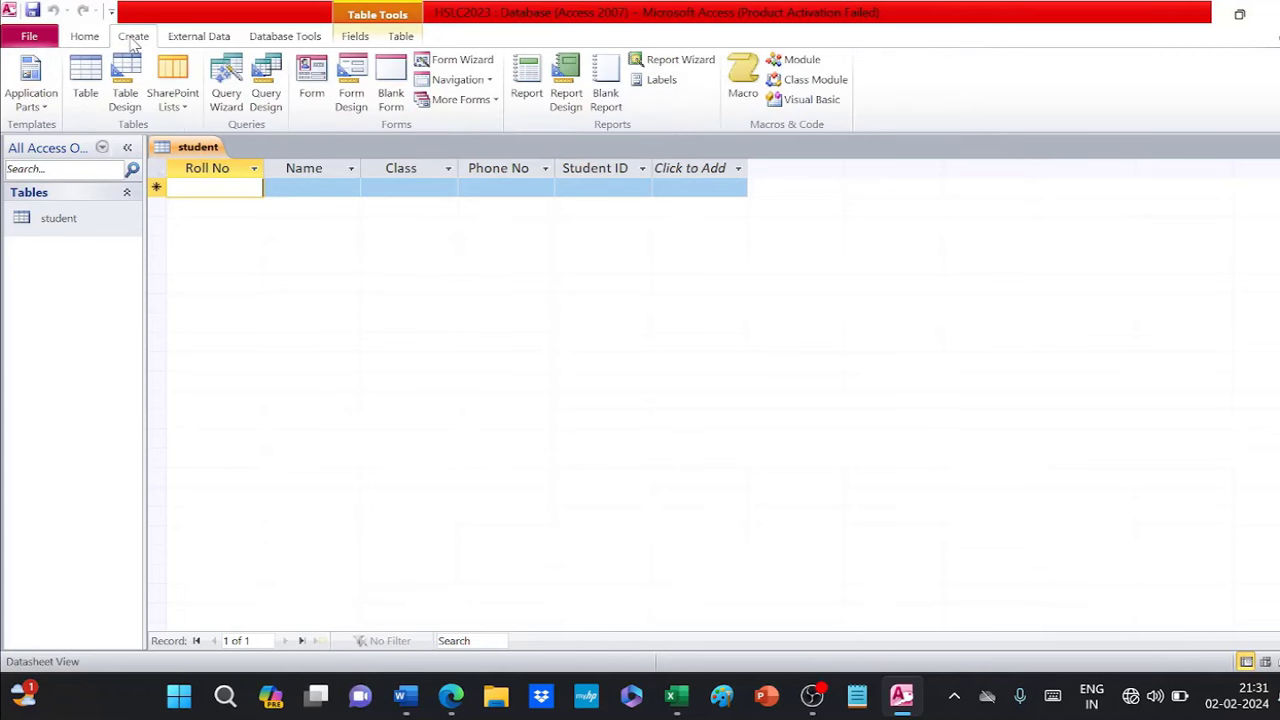
key("ctrl+w")
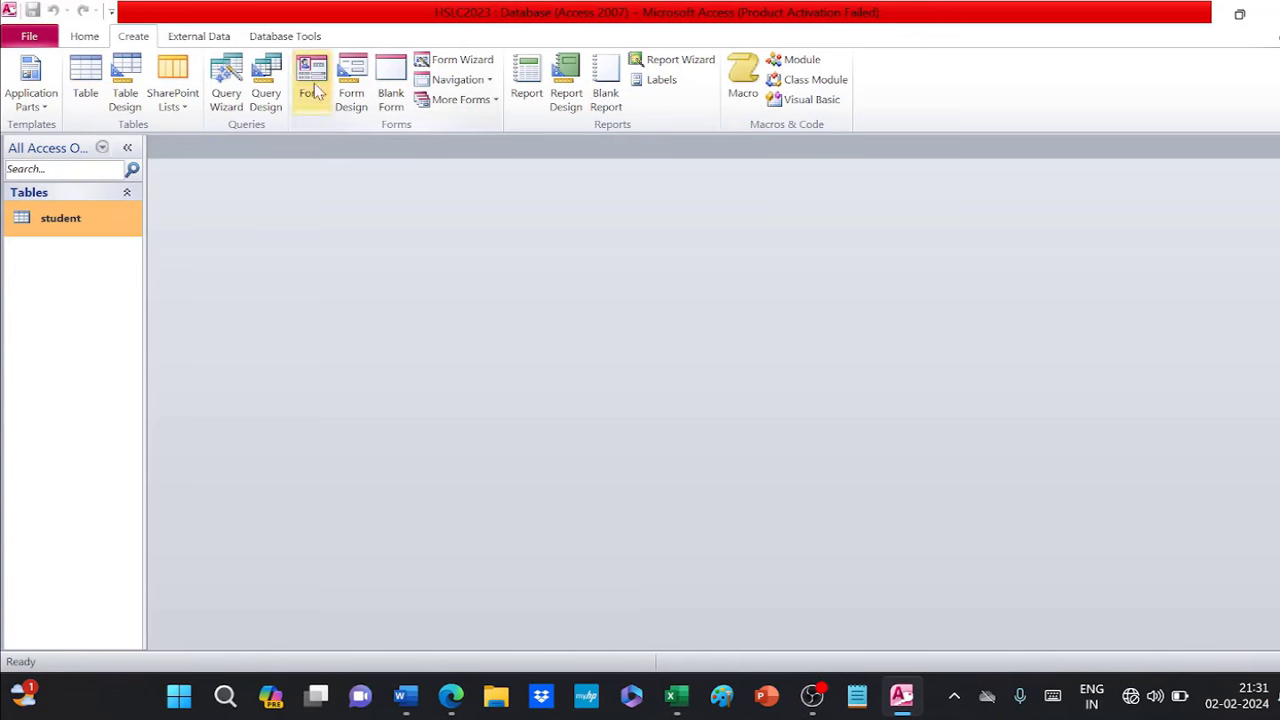
left_click(460, 62)
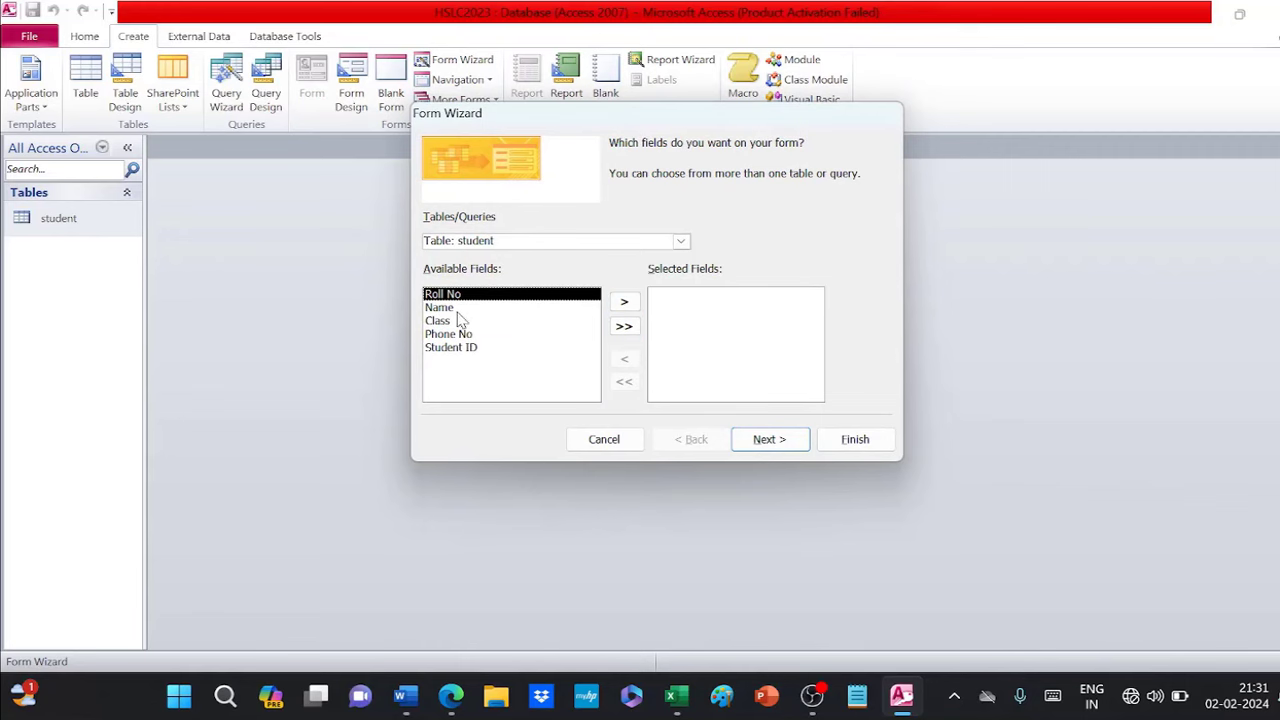
left_click(624, 327)
left_click(803, 445)
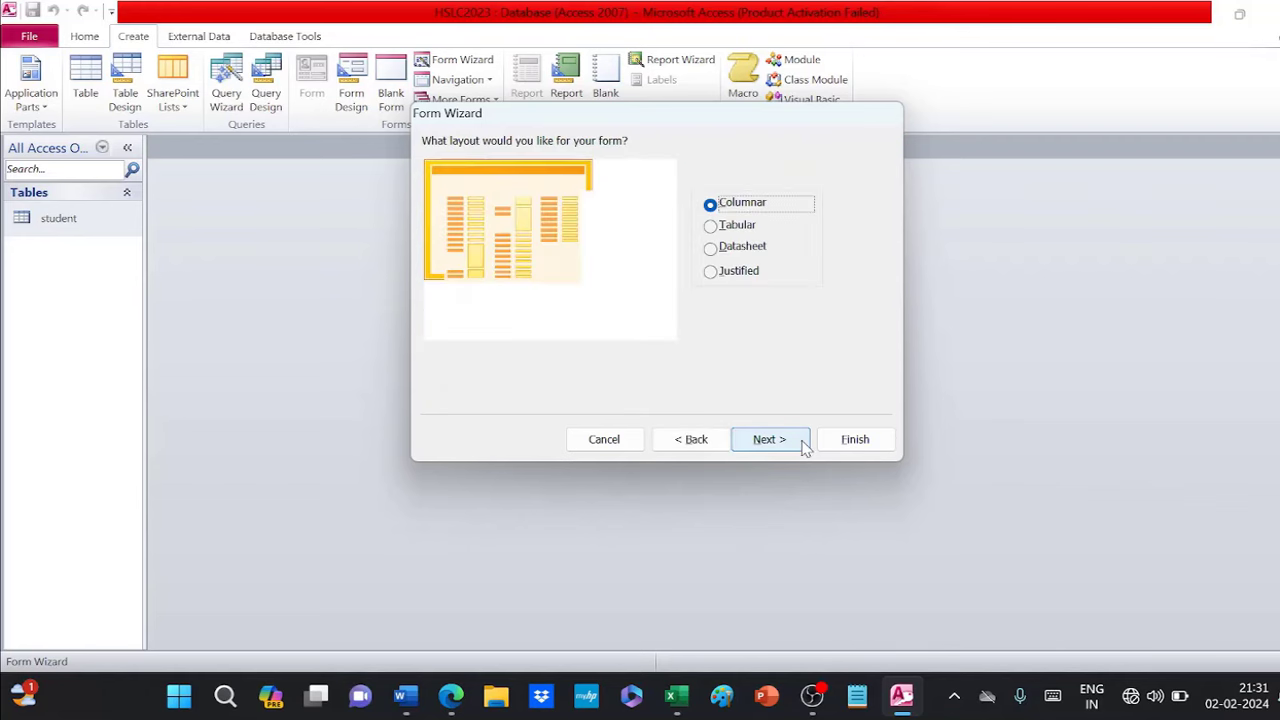
- Choose the Columnar layout, title the form student_form and finish it so it opens for data entry
left_click(727, 230)
left_click(747, 207)
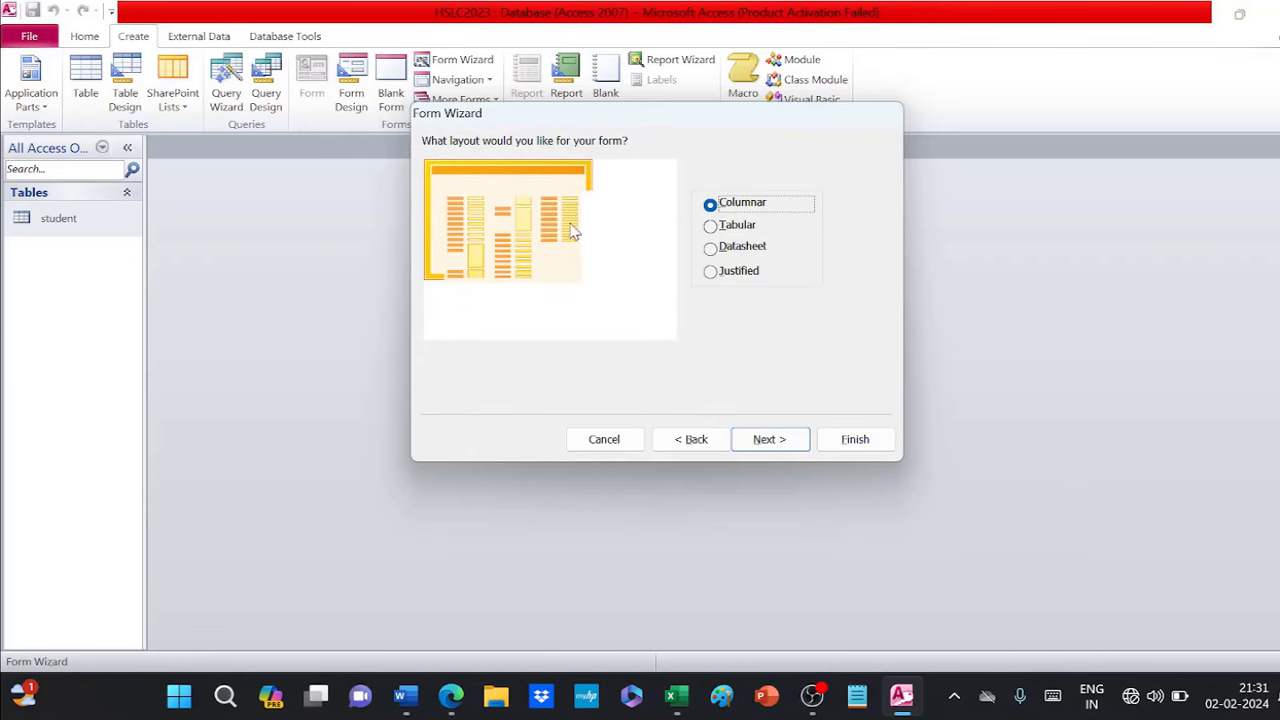
left_click(785, 445)
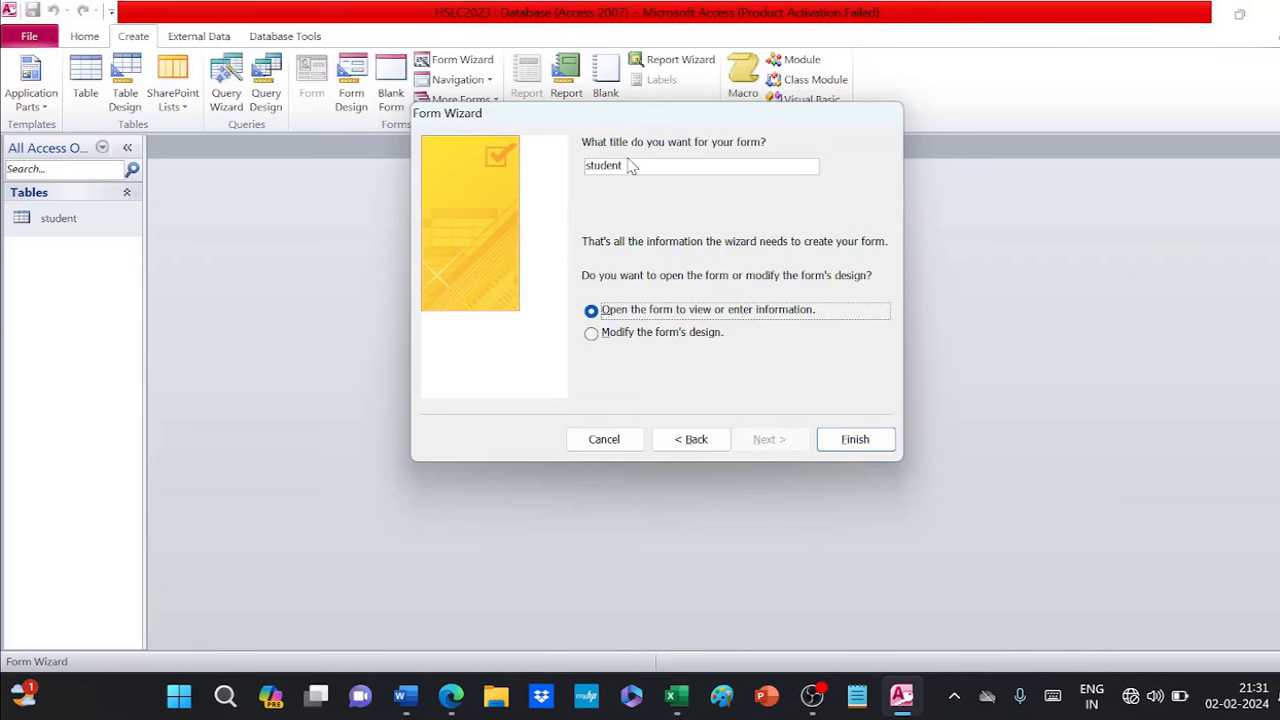
left_click(628, 167)
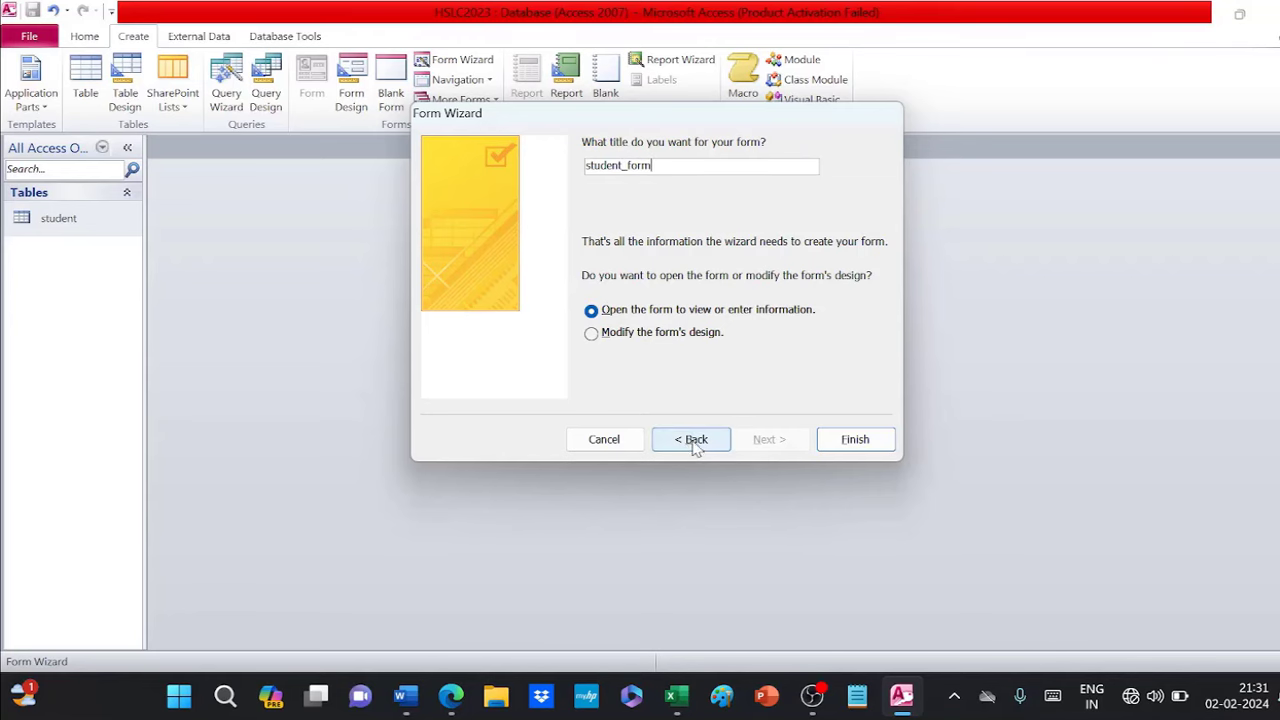
left_click(853, 440)
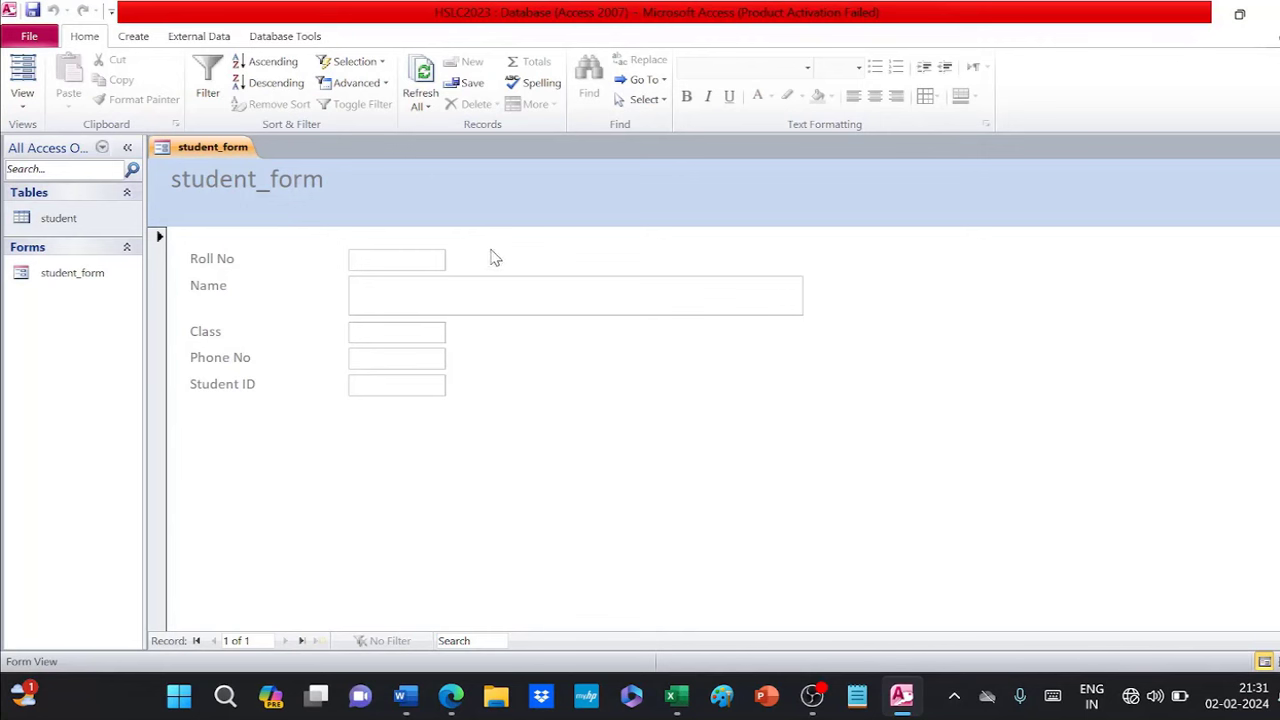
- Enter the first record with Roll No 45, the student's name, Class 10, phone number and student ID, and advance to a new record
type("45")
key("Tab")
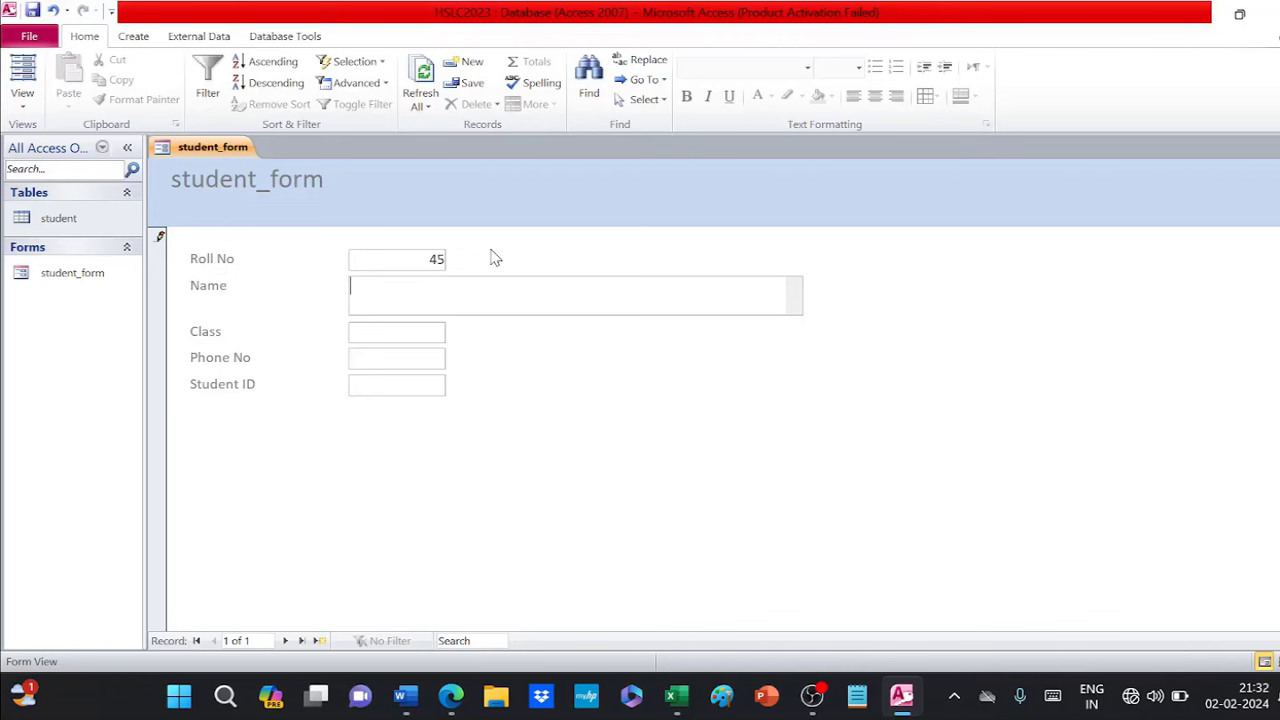
type("leena")
key("Tab")
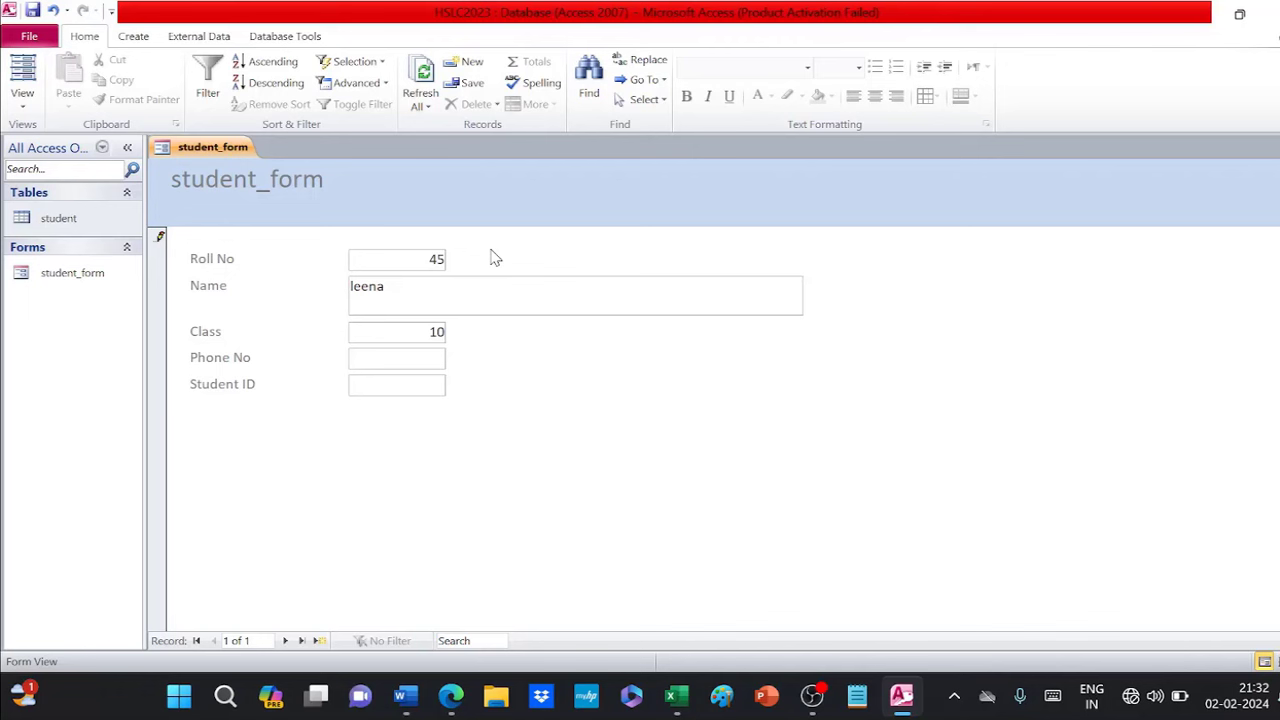
type("67788")
left_click(285, 641)
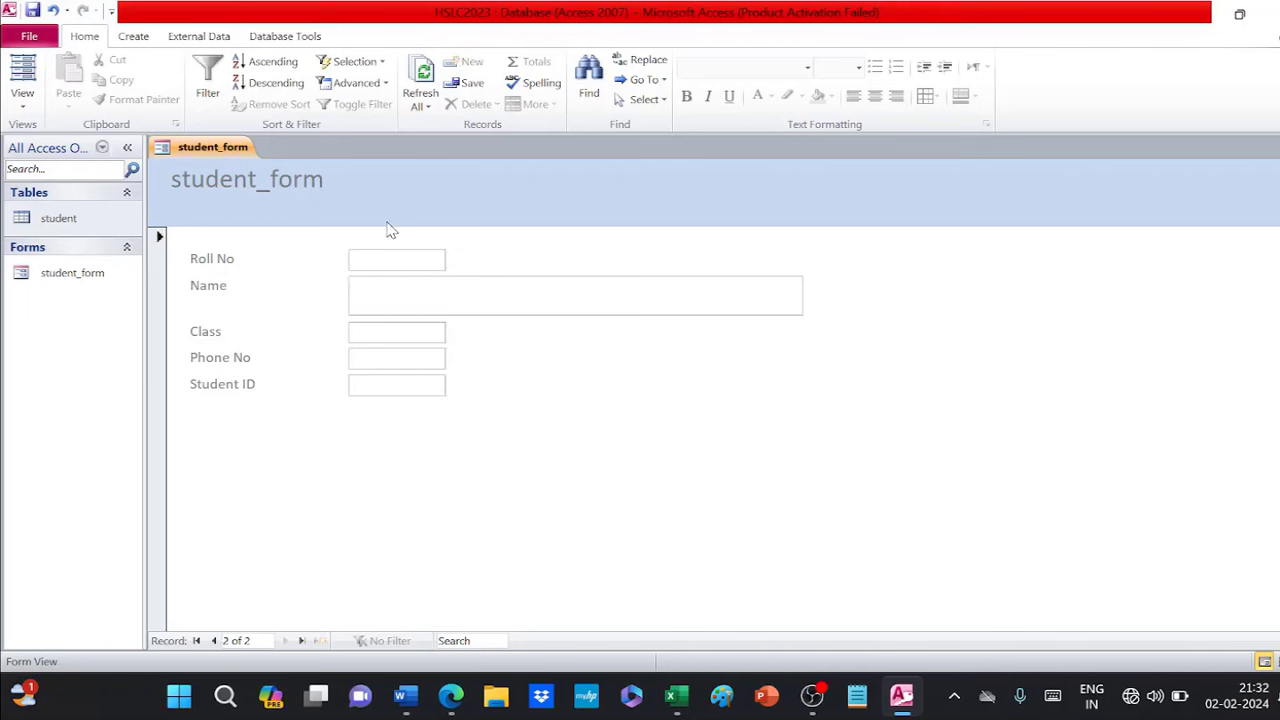
- Fill in the second record with Roll No 67, the student's name, Class 9, phone number and student ID
type("67")
left_click(351, 287)
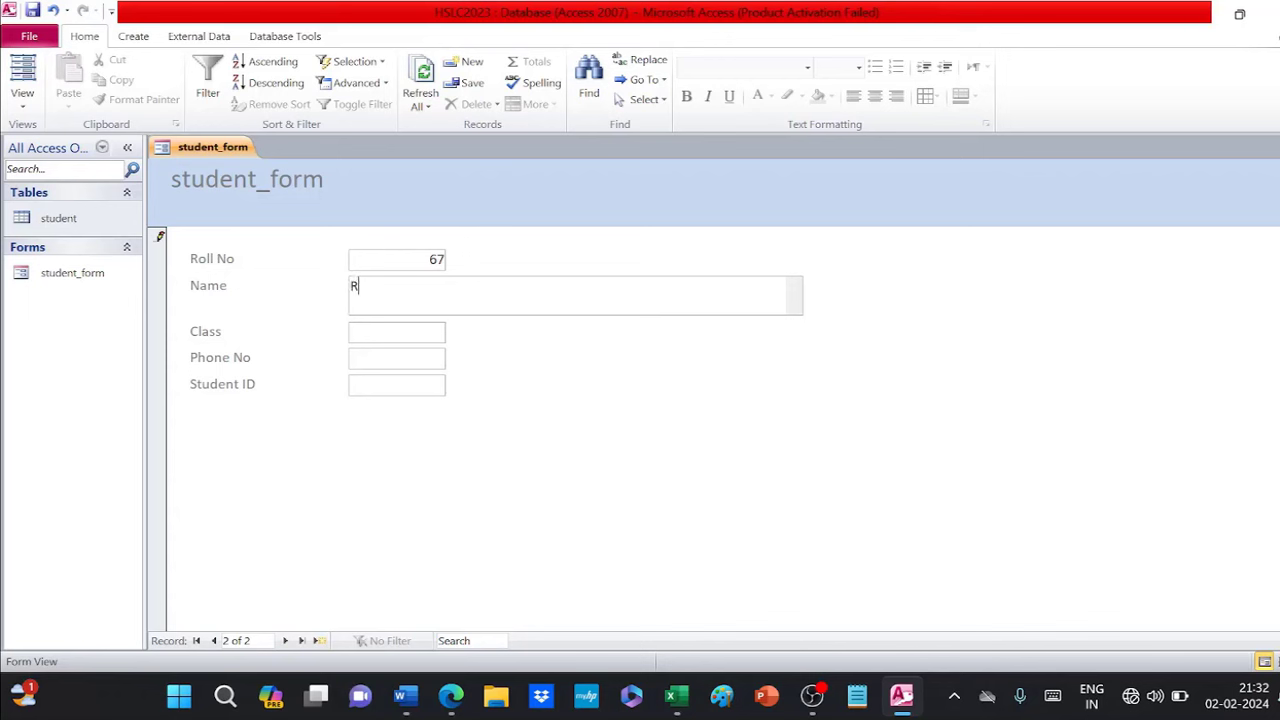
left_click(443, 332)
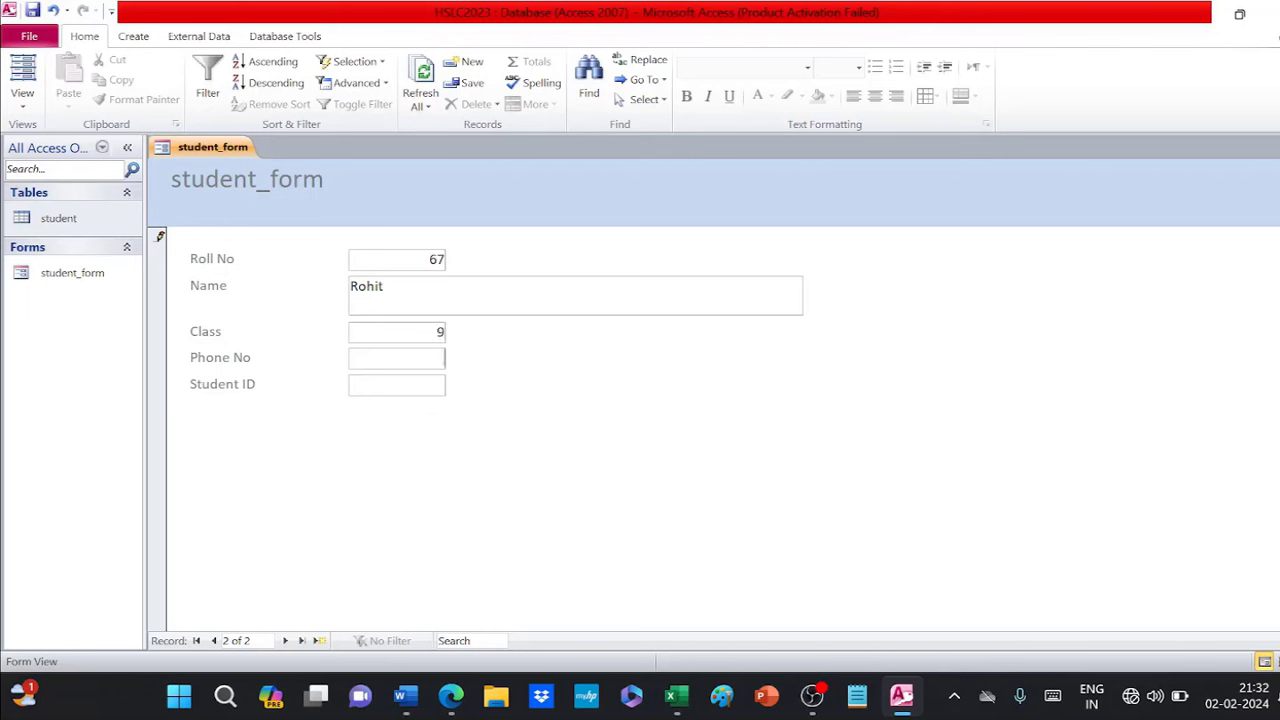
type("56787")
type("567")
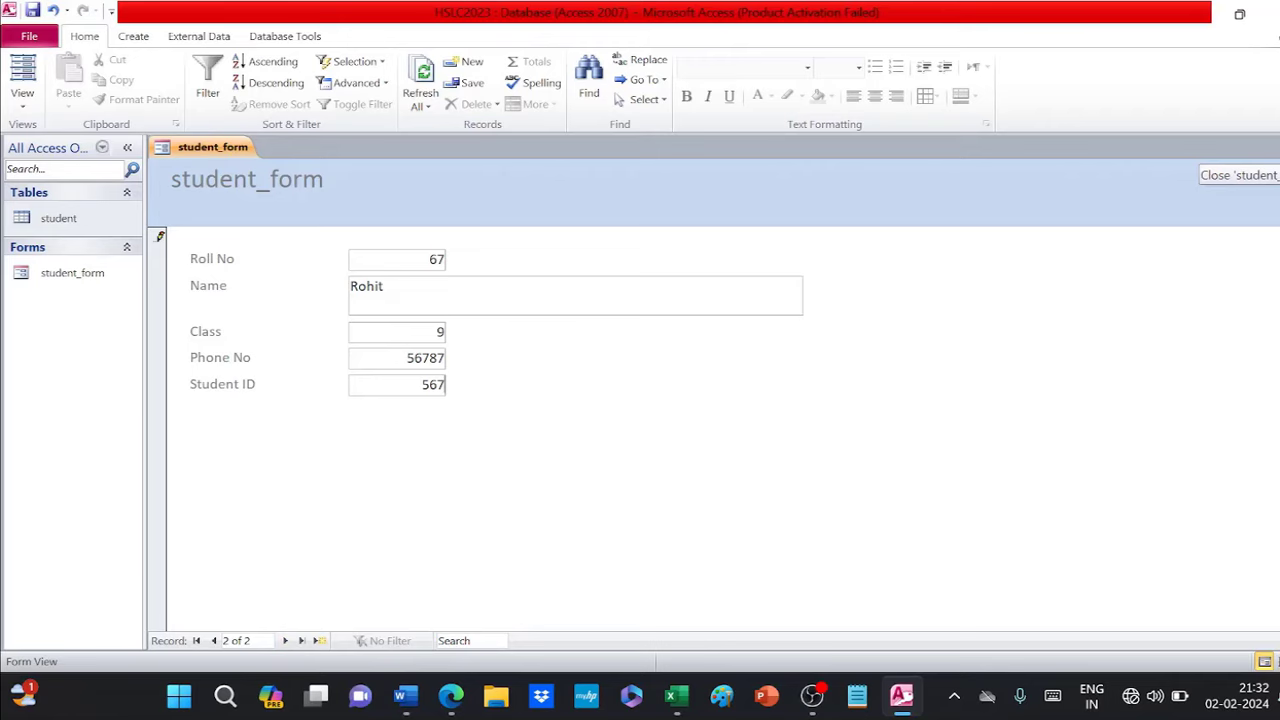
- Close student_form and open the student table to check the records entered through the form
left_click(1272, 148)
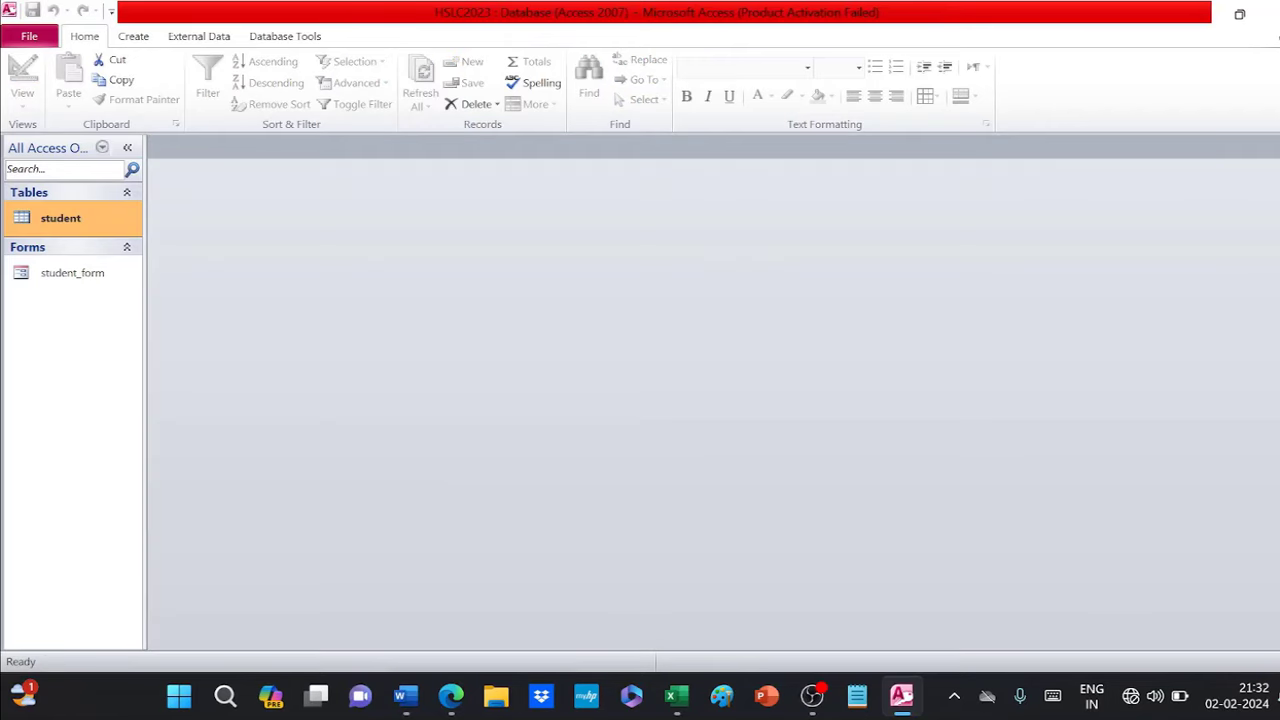
double_click(73, 218)
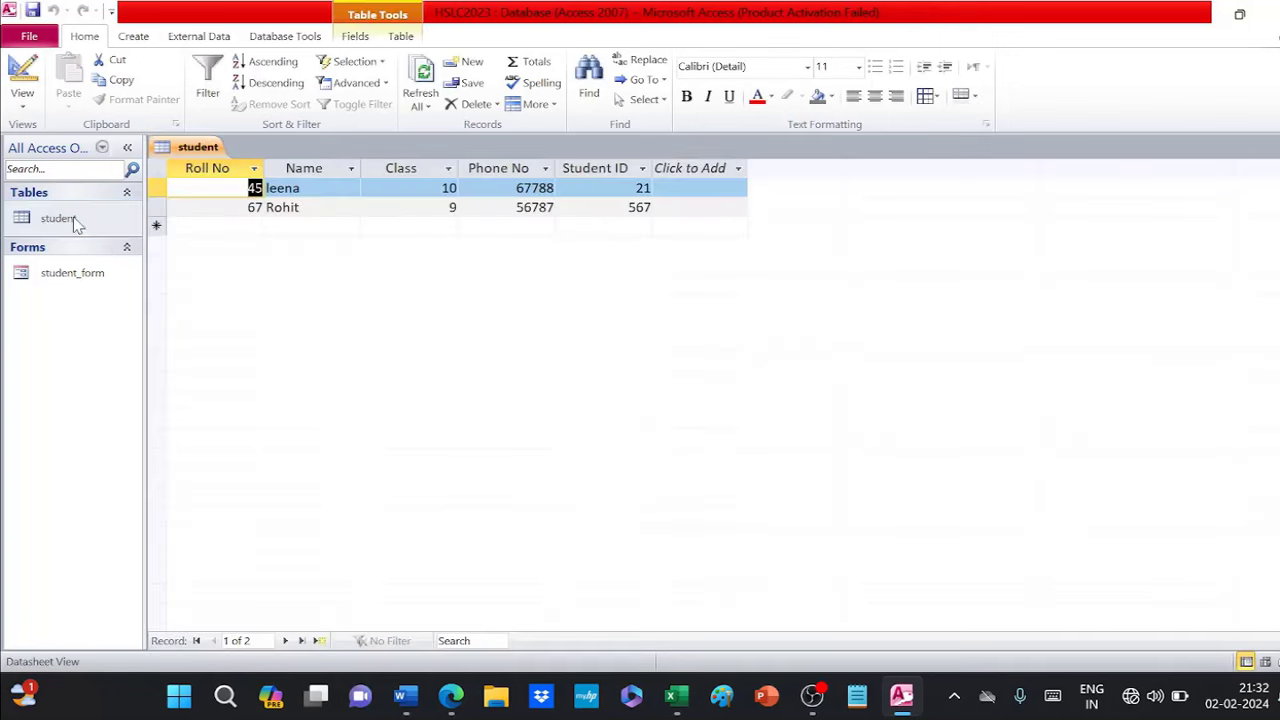
- Switch to the question paper in Edge and review database task 2(c) and the parts of question 3
left_click(451, 696)
scroll(437, 522, "up", 3)
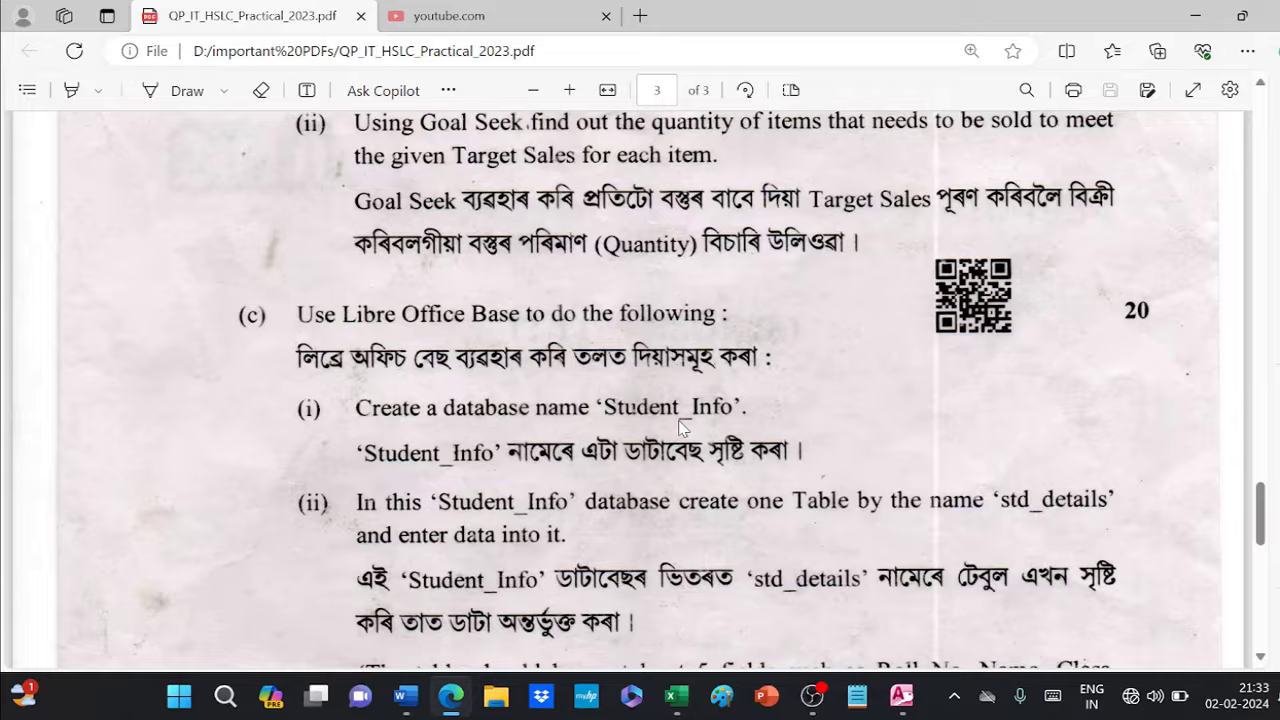
scroll(681, 427, "down", 2)
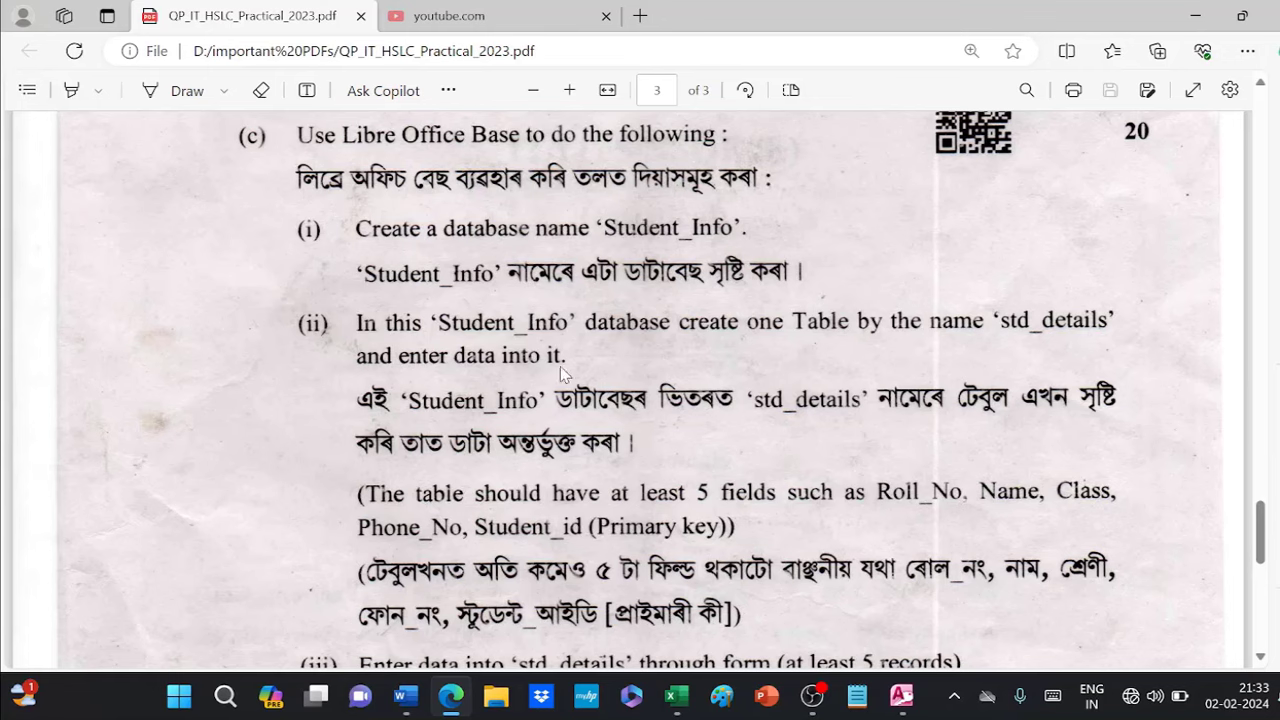
scroll(610, 535, "down", 2)
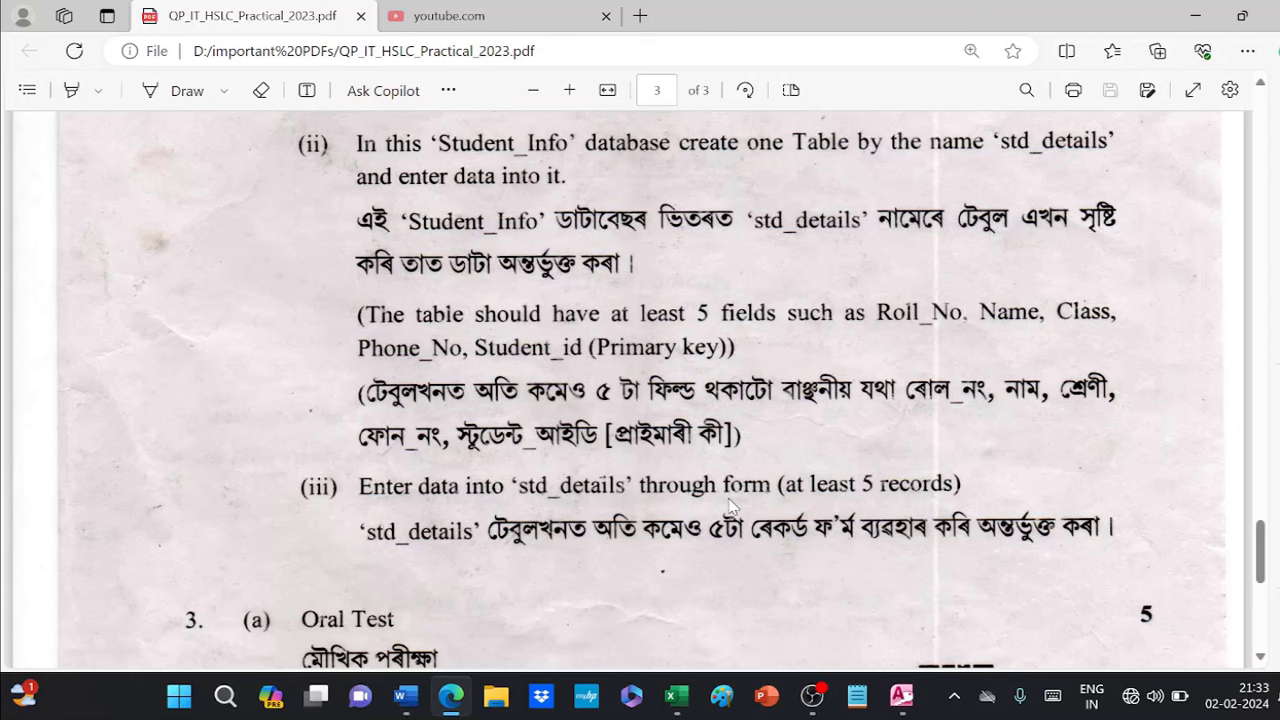
scroll(729, 503, "down", 3)
scroll(729, 503, "up", 4)
scroll(731, 505, "down", 2)
scroll(731, 507, "down", 2)
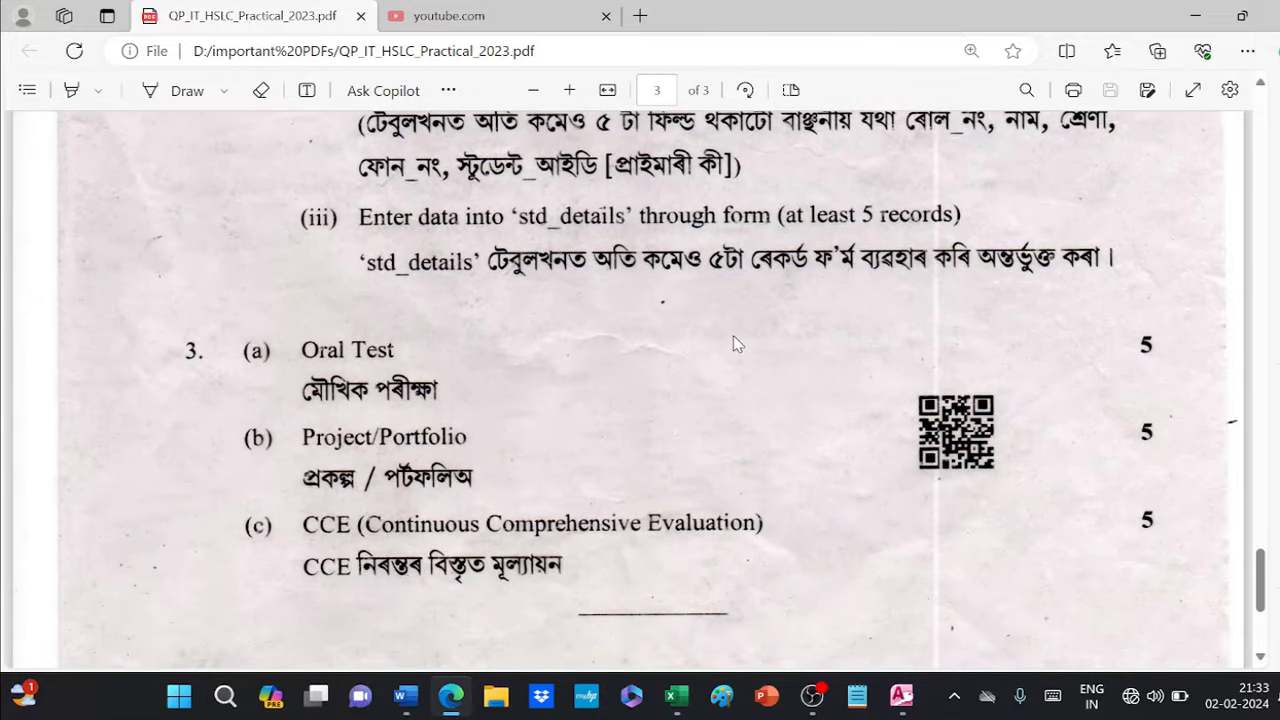
scroll(735, 343, "up", 4)
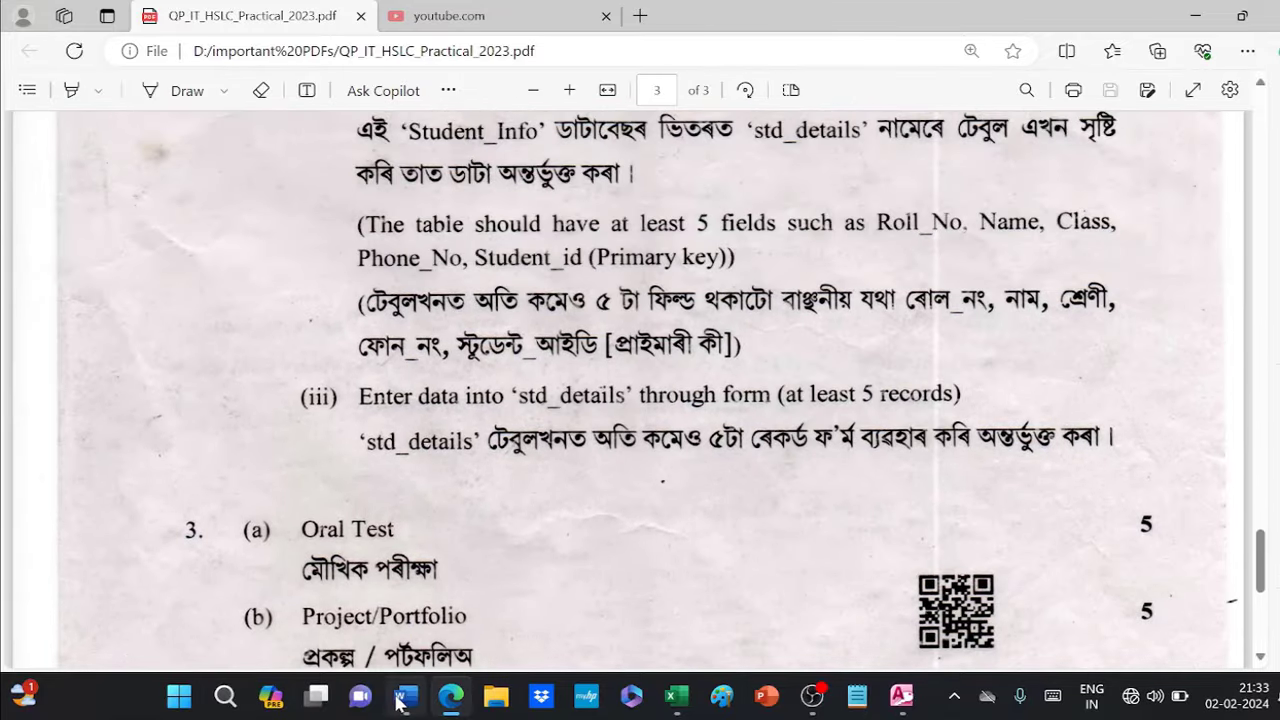
- Examine question 1 of the paper for the instruction on the desktop folder and where to save the files
scroll(340, 204, "up", 10)
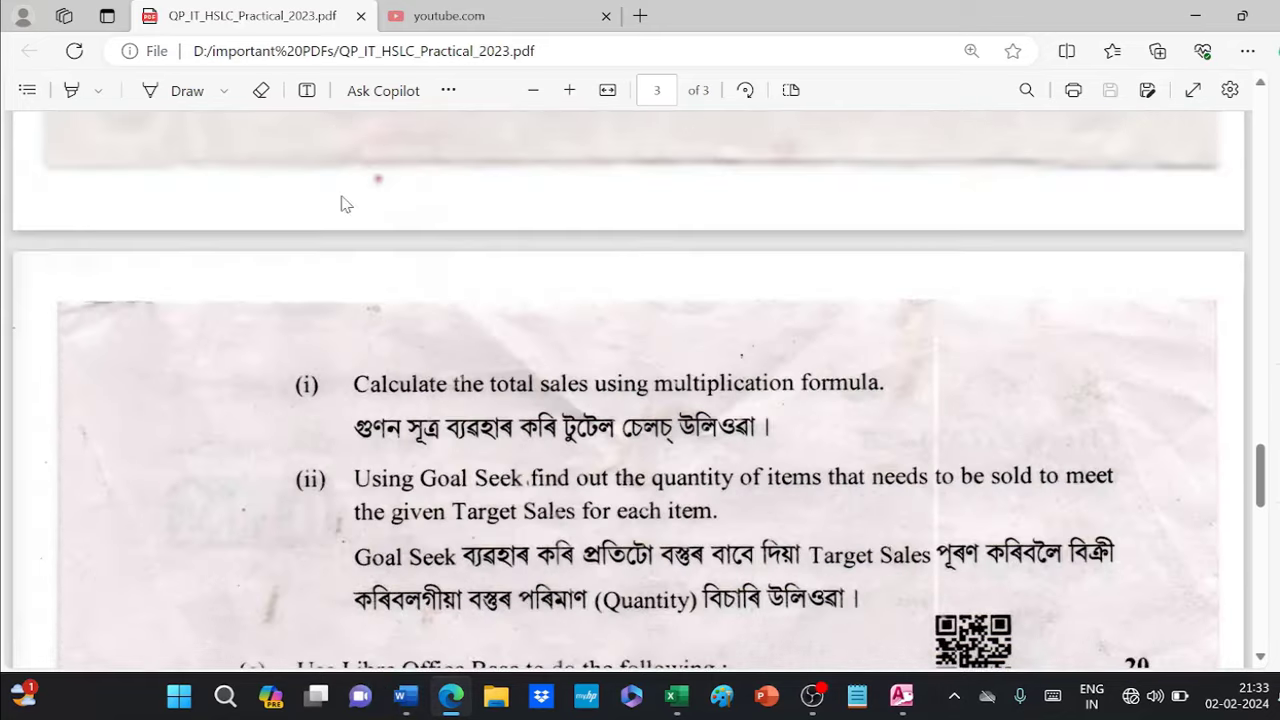
scroll(340, 204, "up", 15)
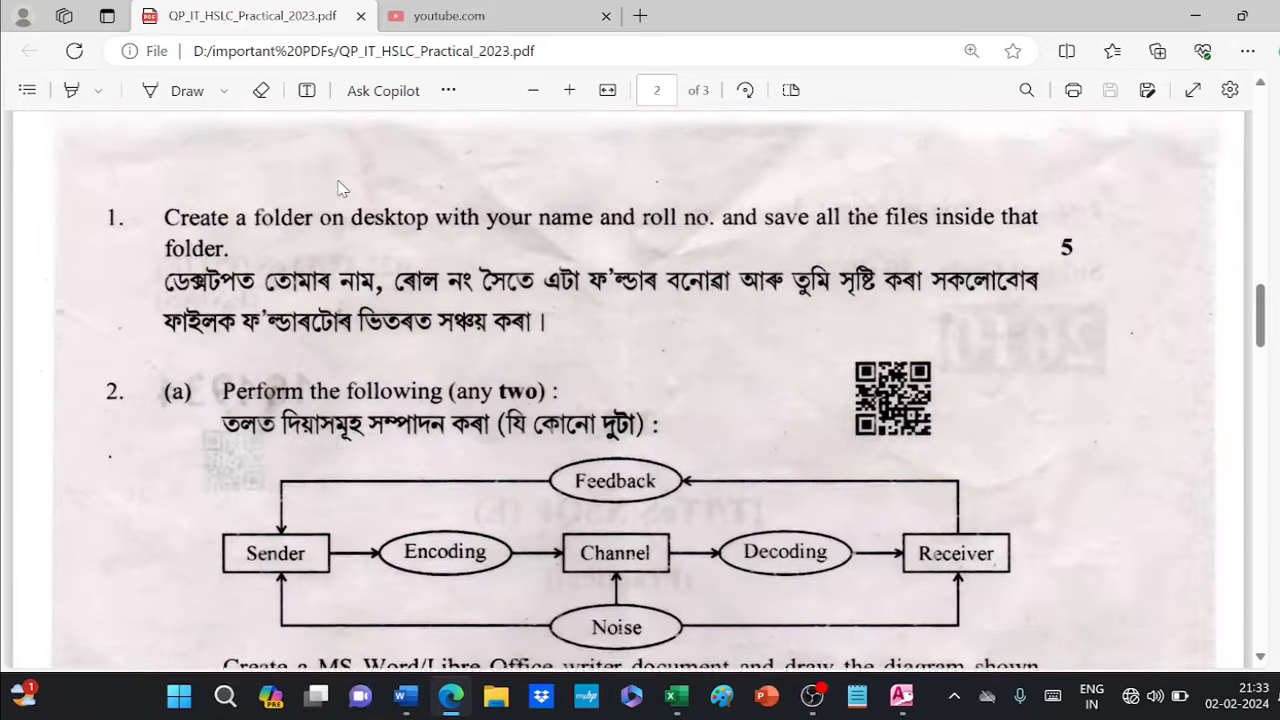
scroll(338, 188, "up", 5)
scroll(508, 309, "down", 2)
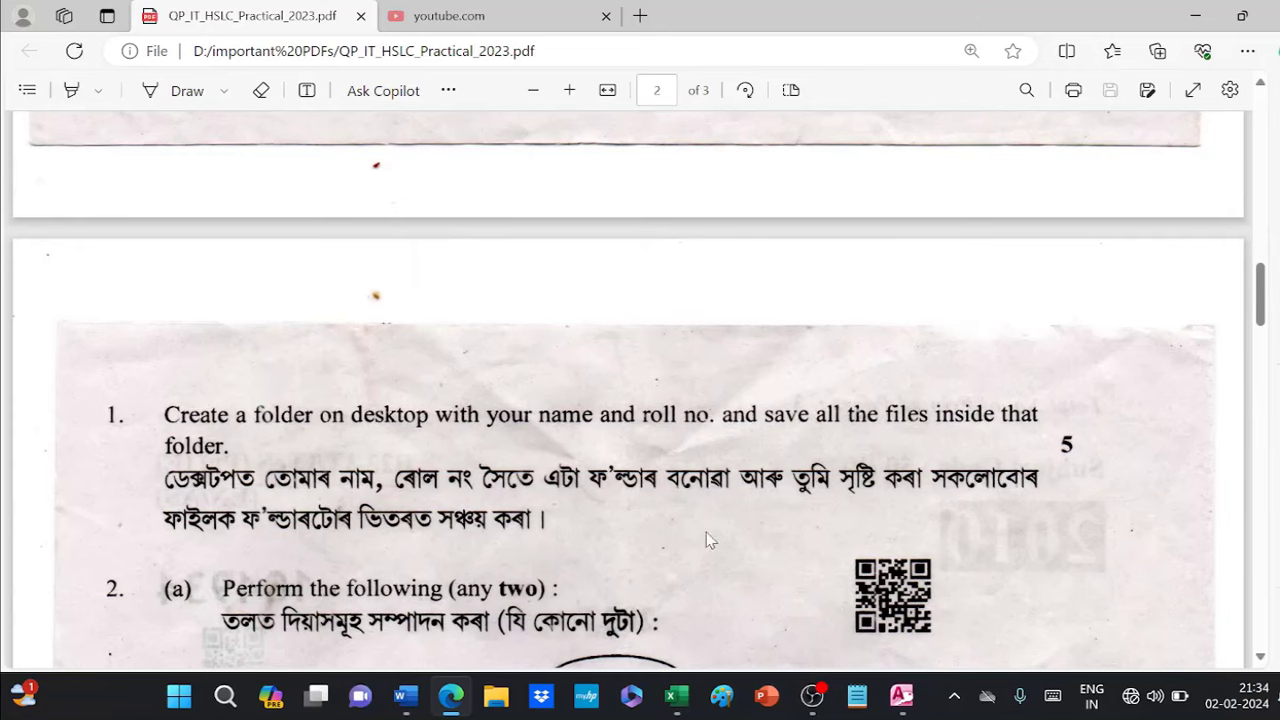
scroll(380, 540, "down", 15)
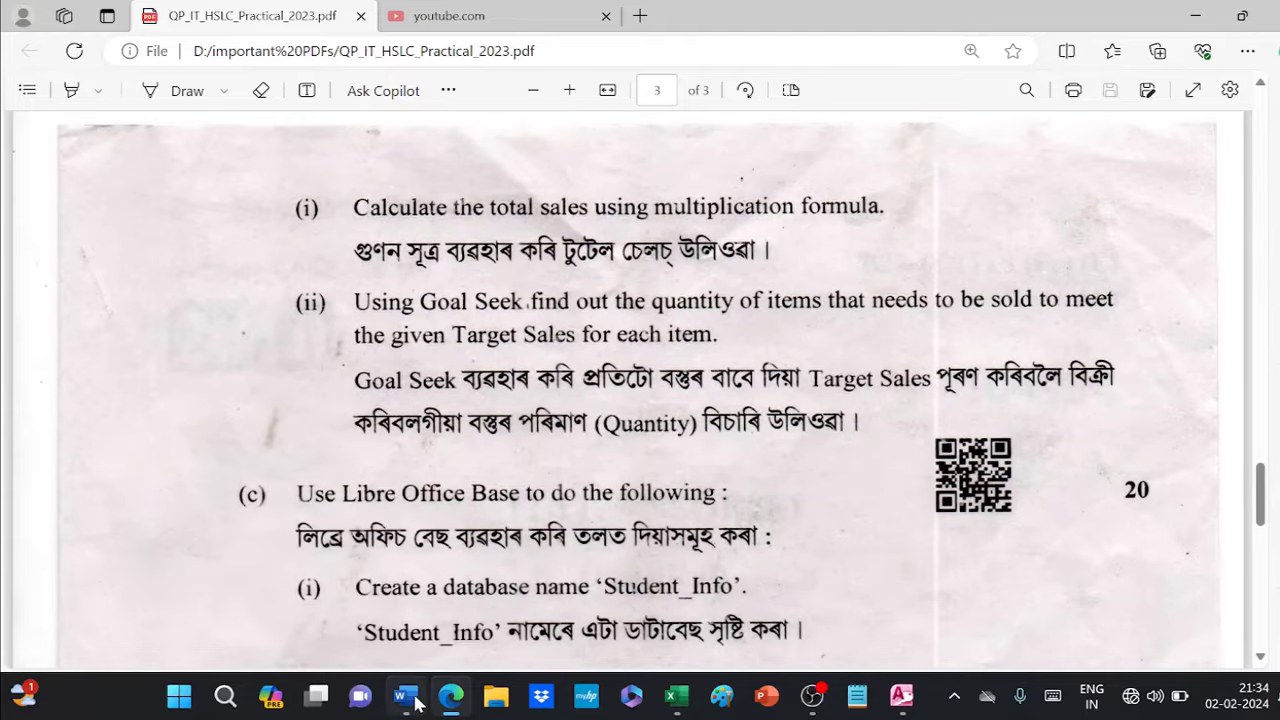
- Switch to the Communication Process document in Word and open the Save As dialog to browse for a location
left_click(410, 700)
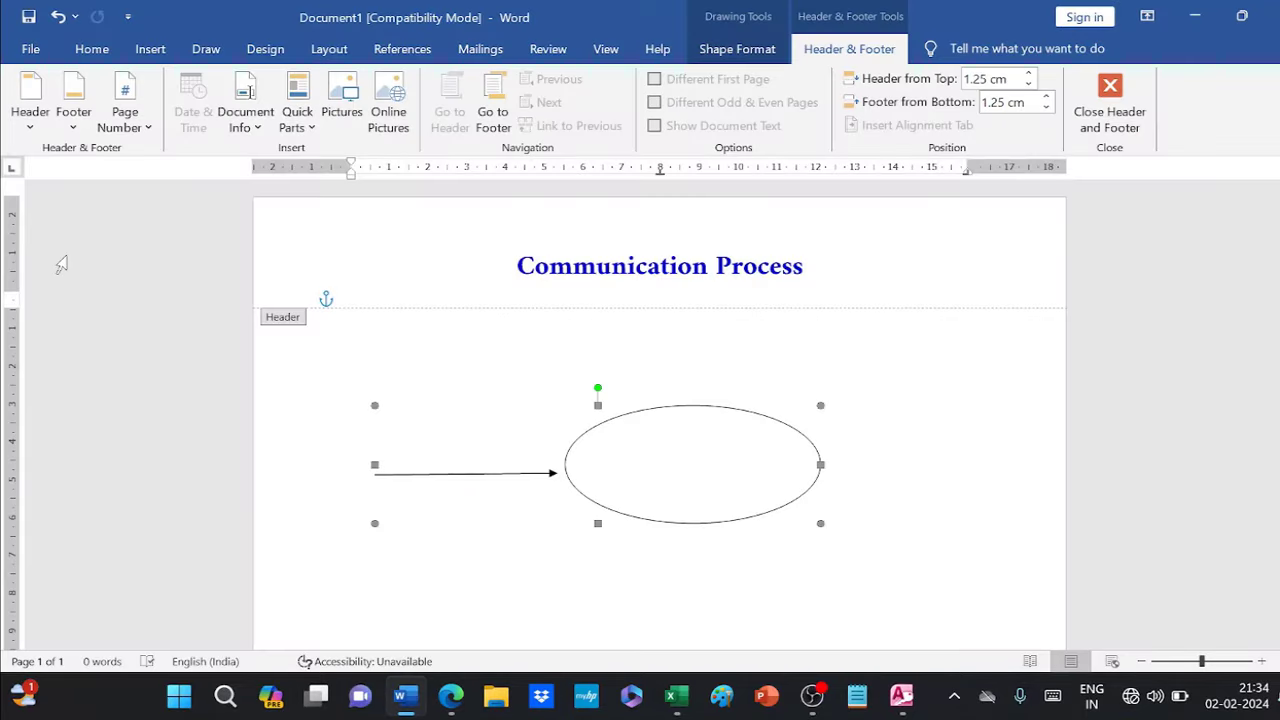
left_click(28, 52)
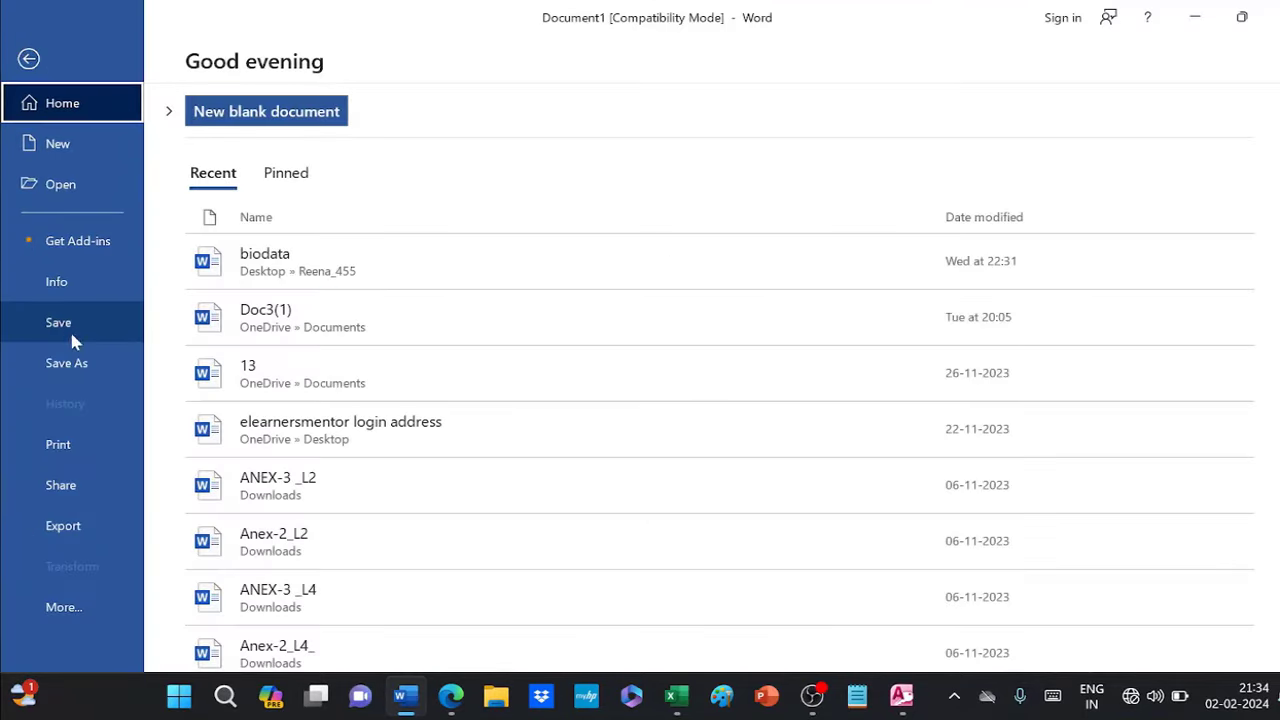
left_click(79, 365)
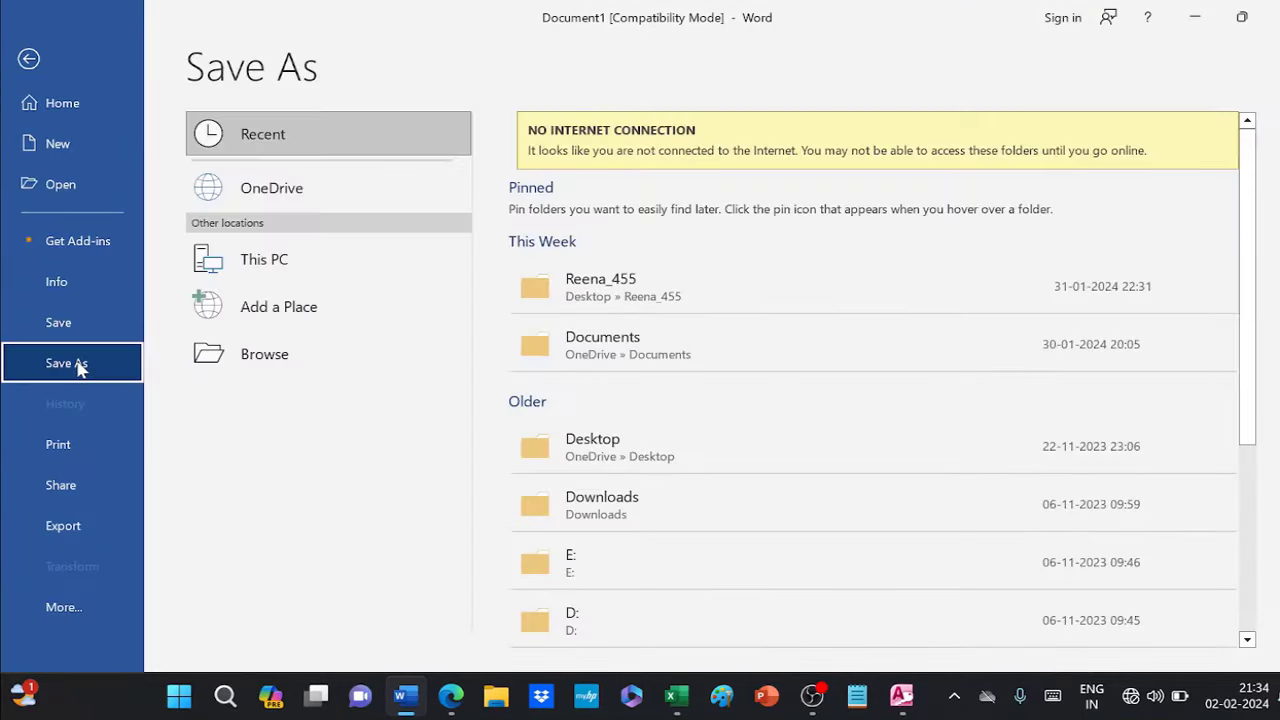
left_click(250, 355)
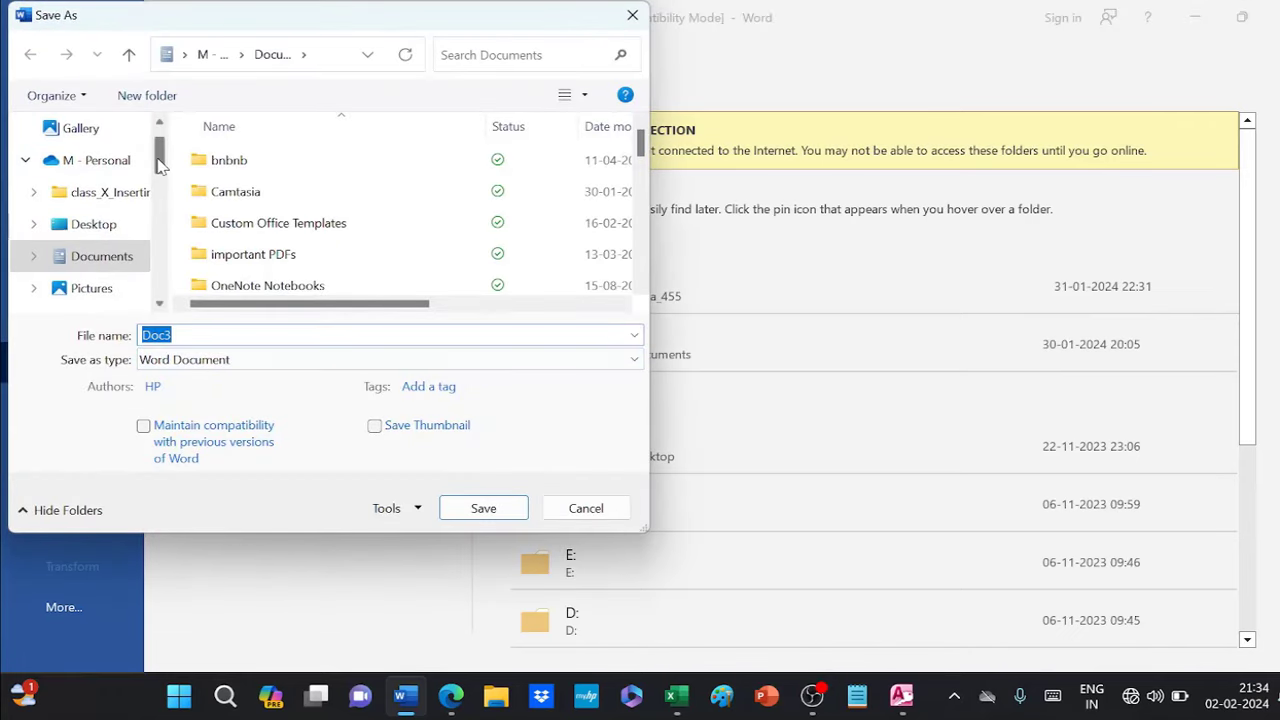
- Save the Communication Process document as Doc3 in the desktop folder Mina_567, accepting the upgrade to the newest file format
left_click(93, 224)
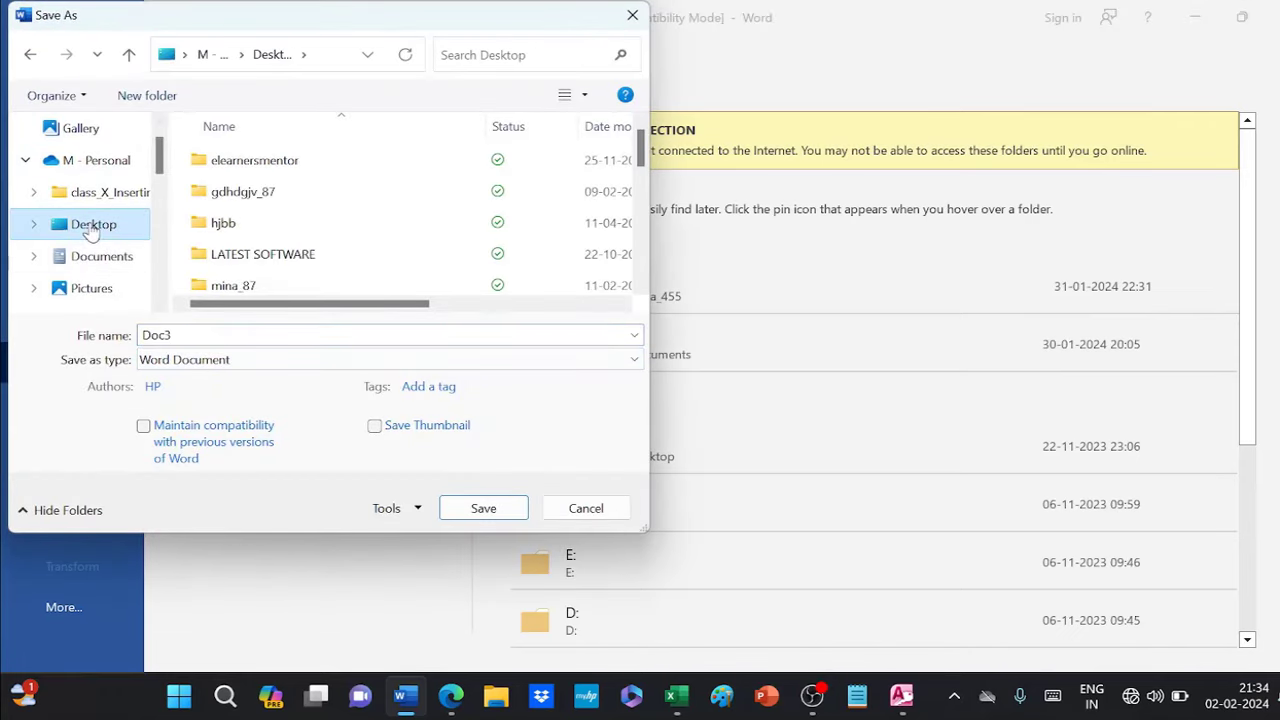
scroll(338, 221, "down", 5)
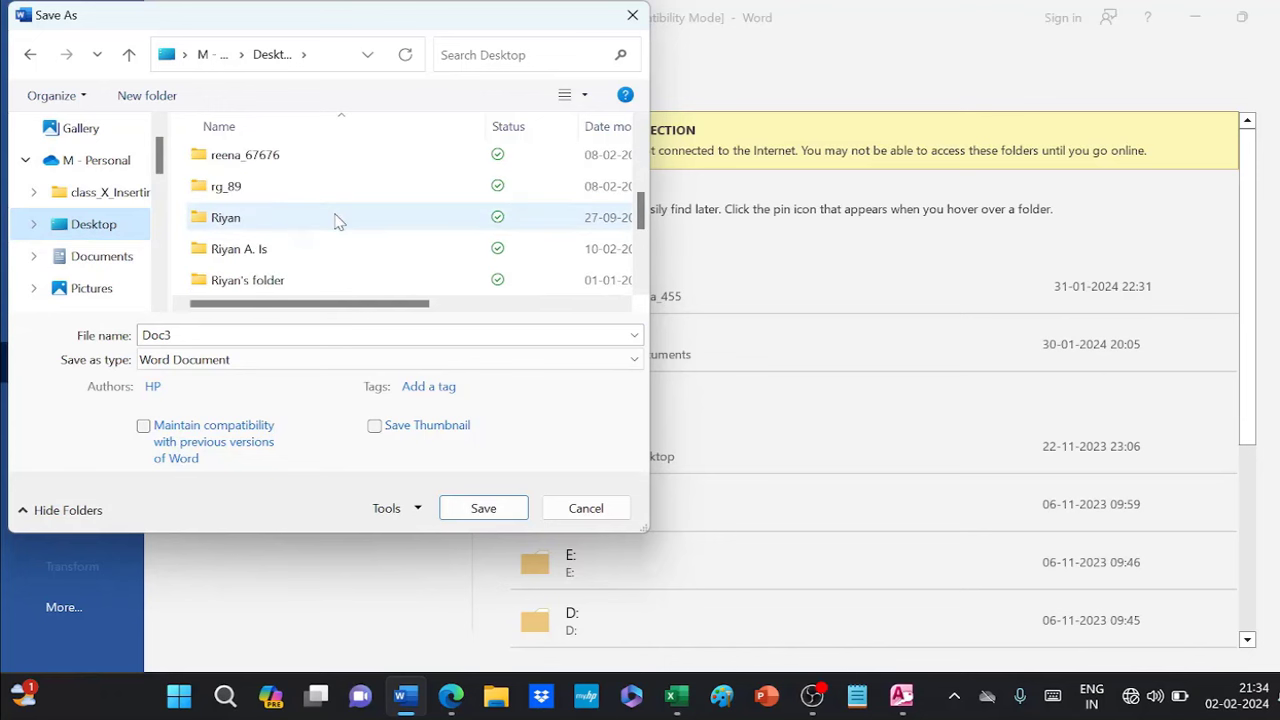
scroll(338, 221, "down", 5)
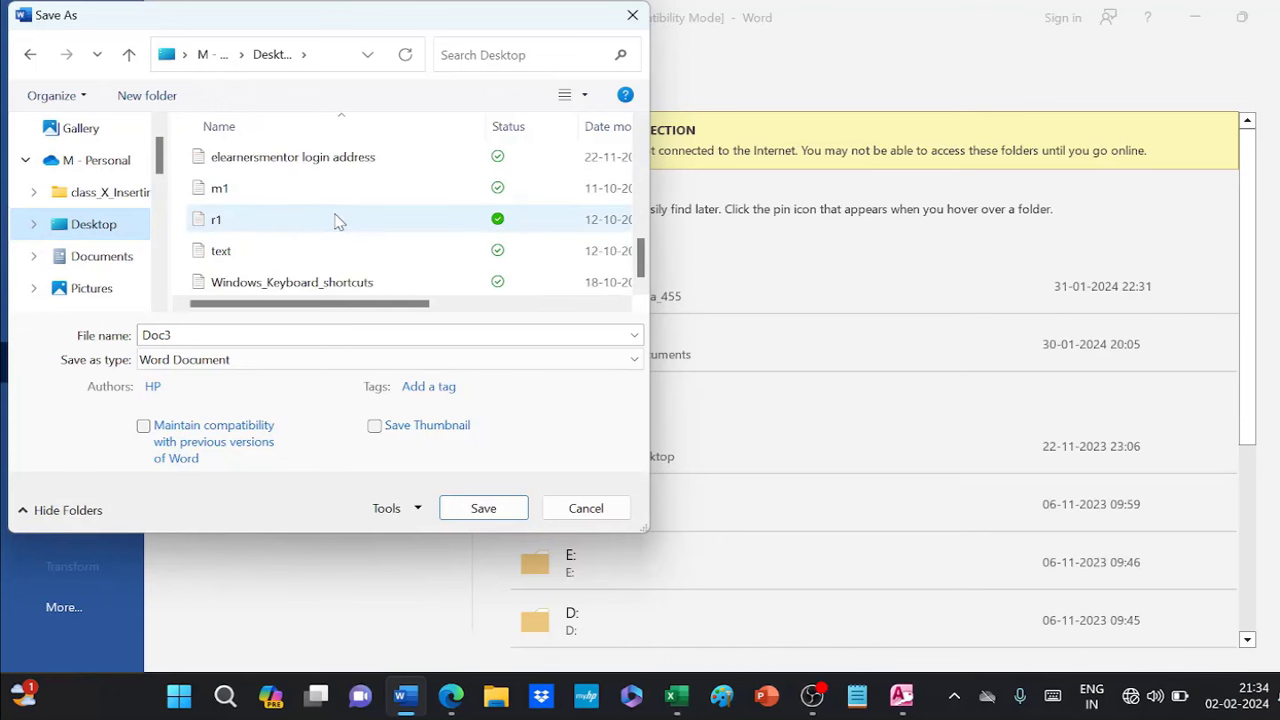
scroll(338, 221, "up", 10)
scroll(338, 221, "down", 1)
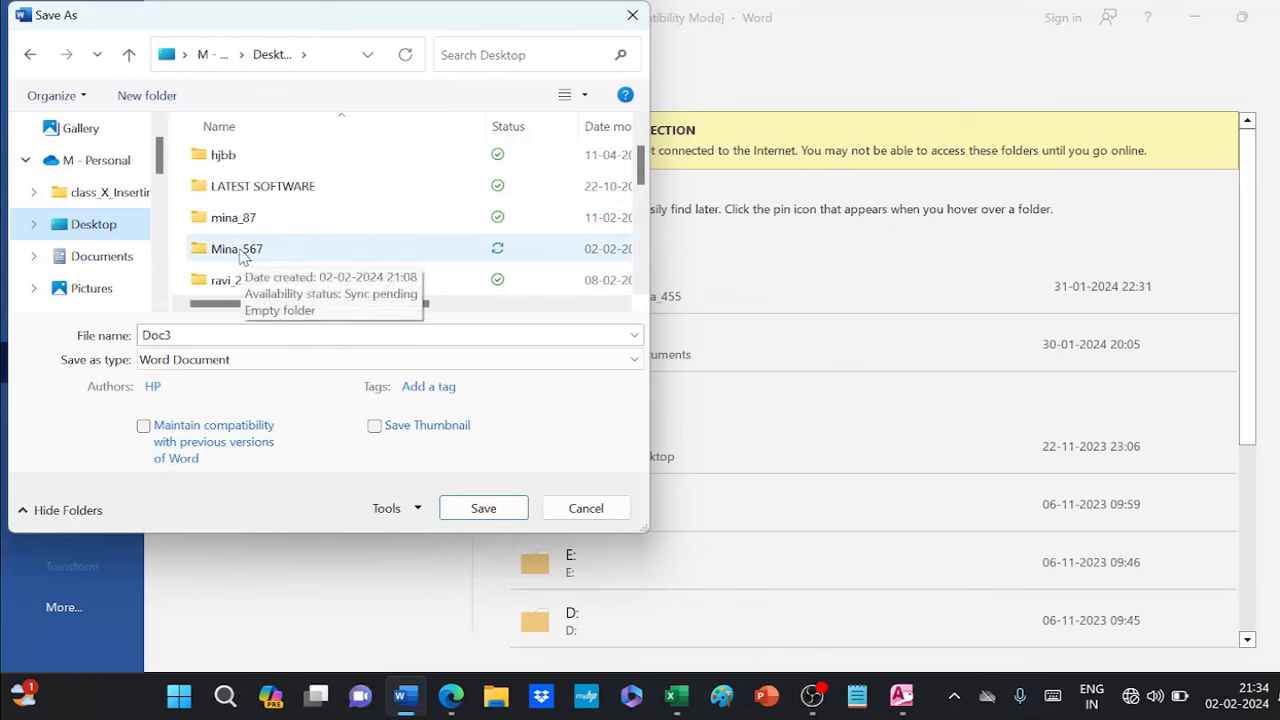
double_click(240, 250)
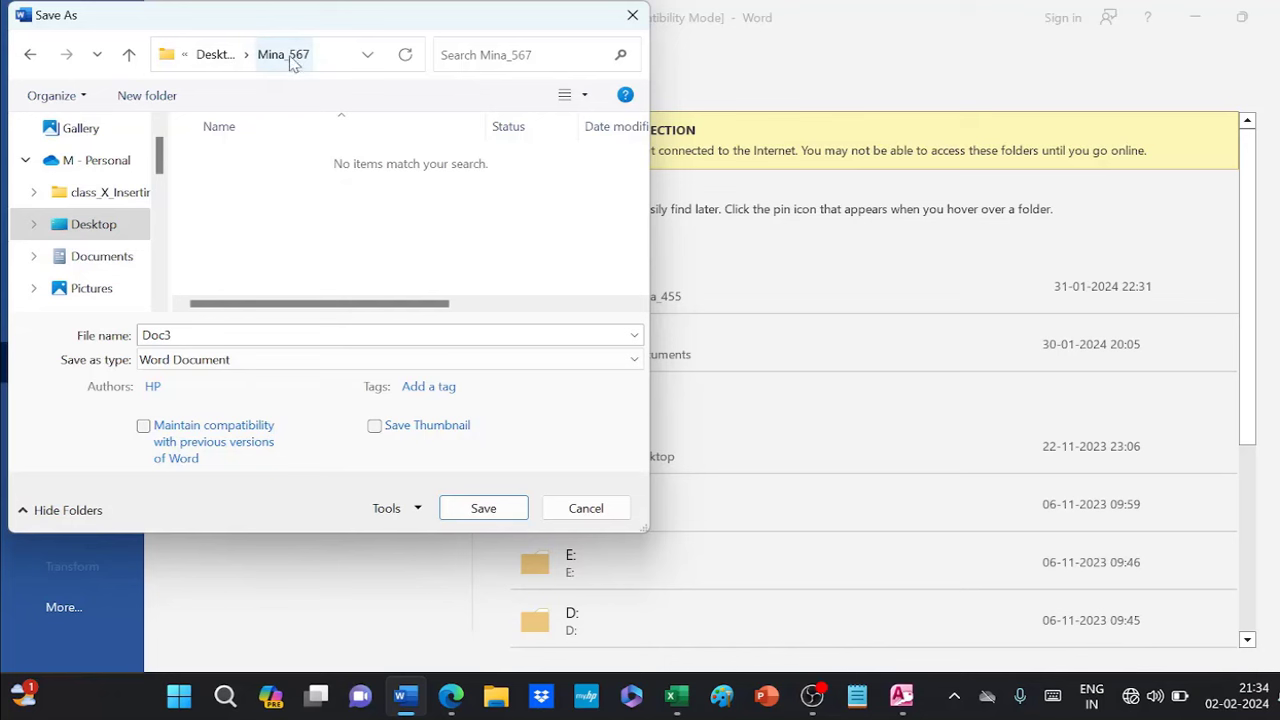
left_click(156, 335)
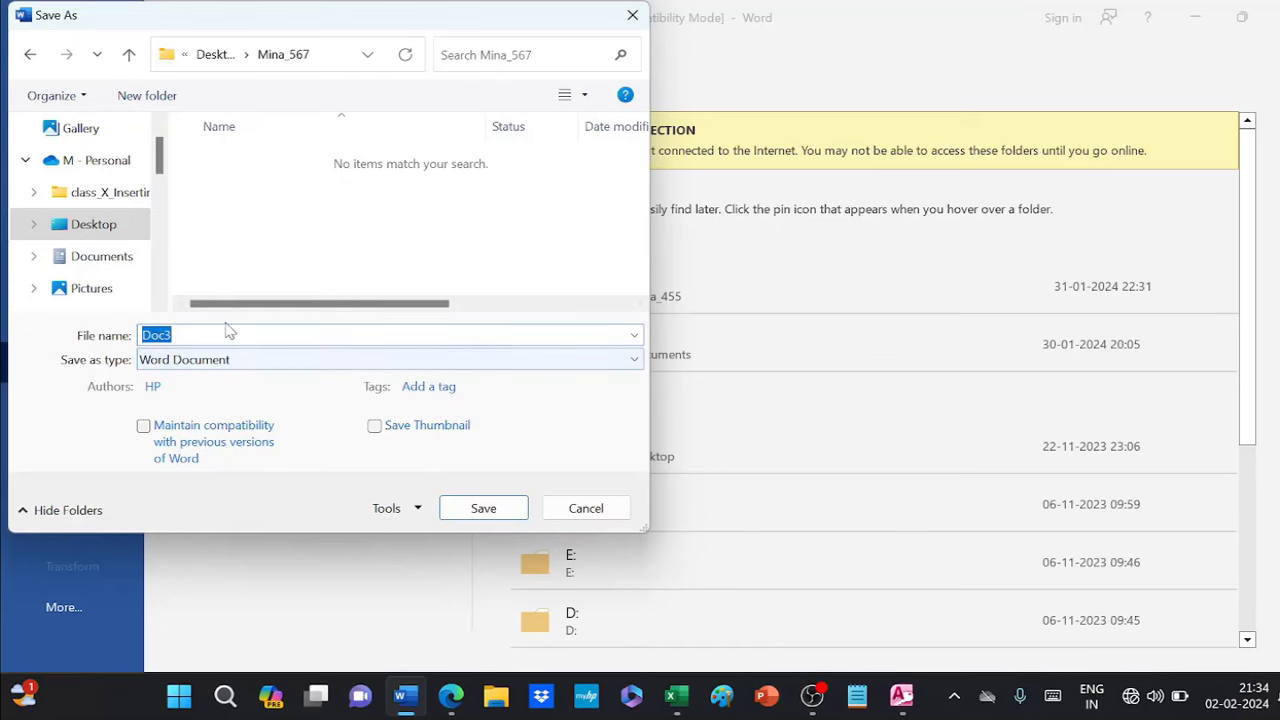
left_click(480, 514)
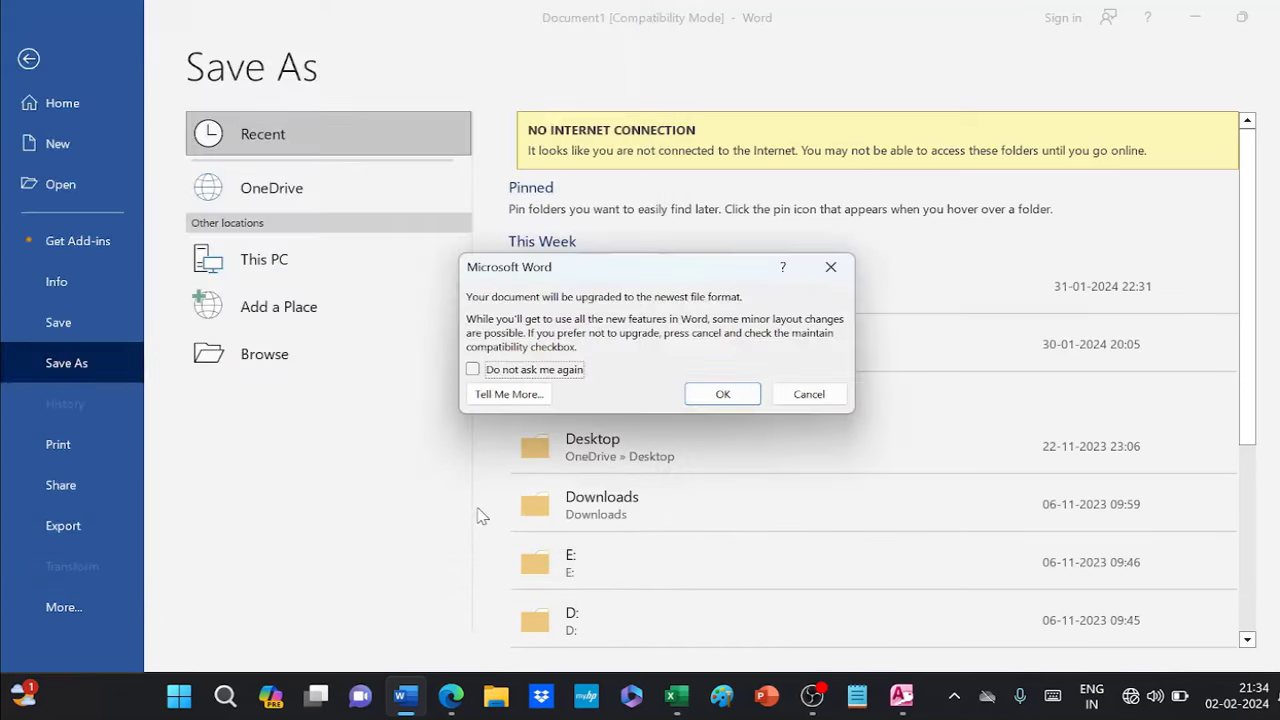
left_click(751, 394)
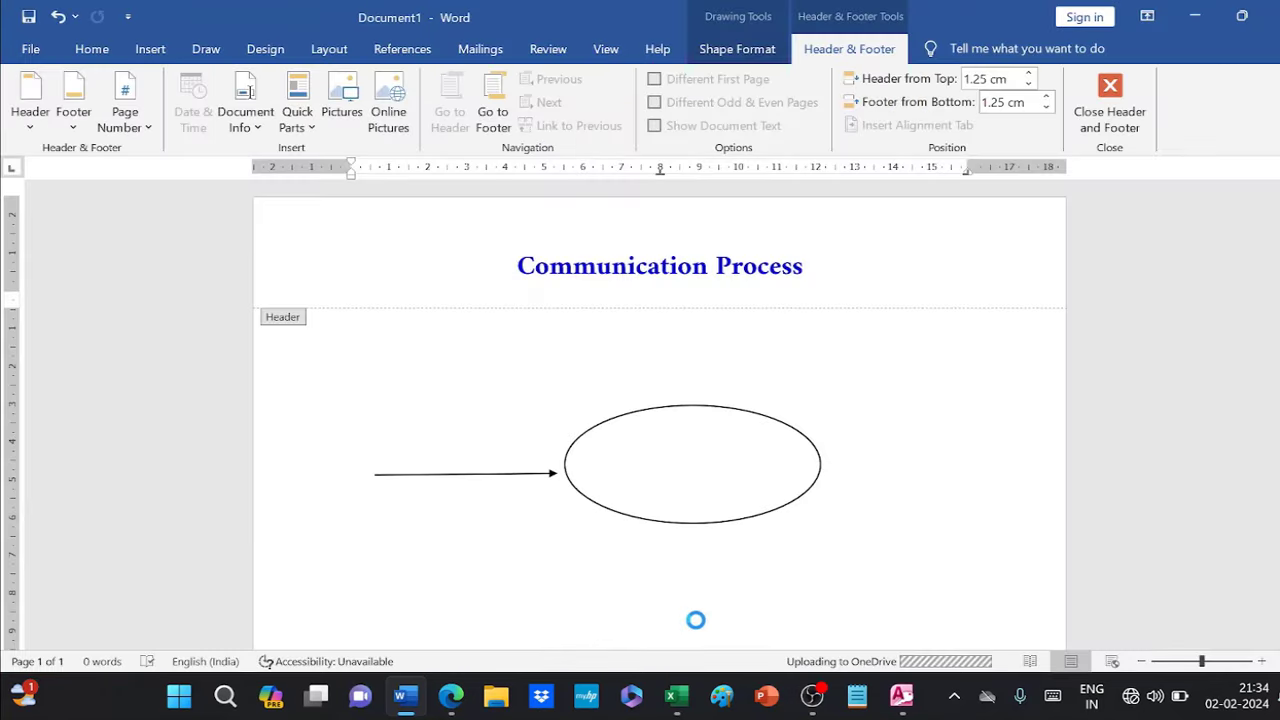
- Switch to Excel and save the demo_of_Goal_seek workbook under the same name in the desktop folder Mina_567
left_click(677, 697)
left_click(30, 48)
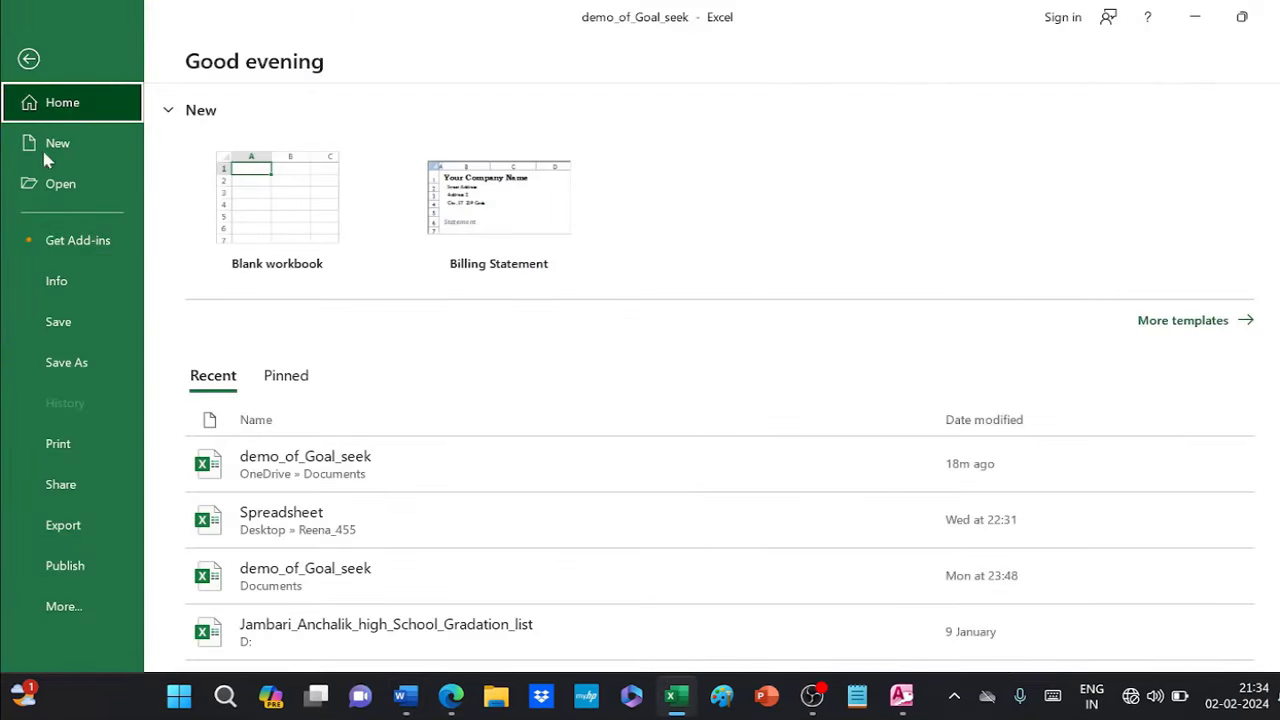
left_click(91, 363)
left_click(266, 355)
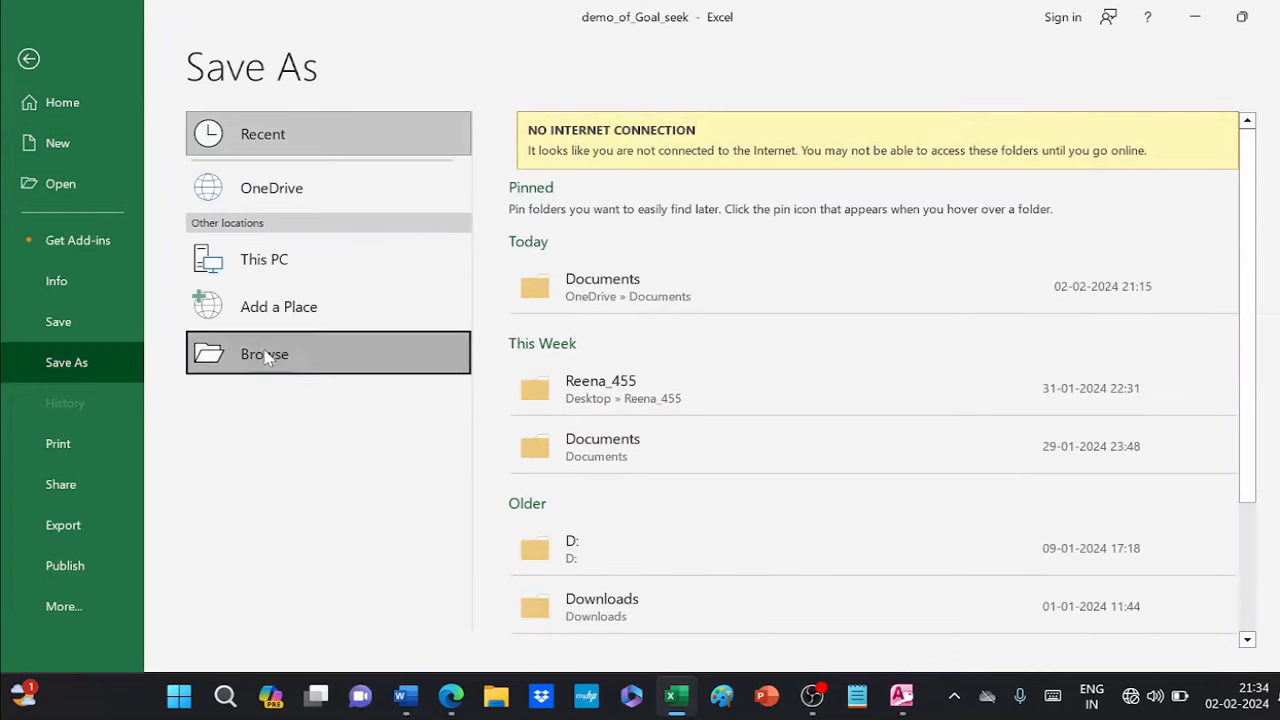
left_click(665, 402)
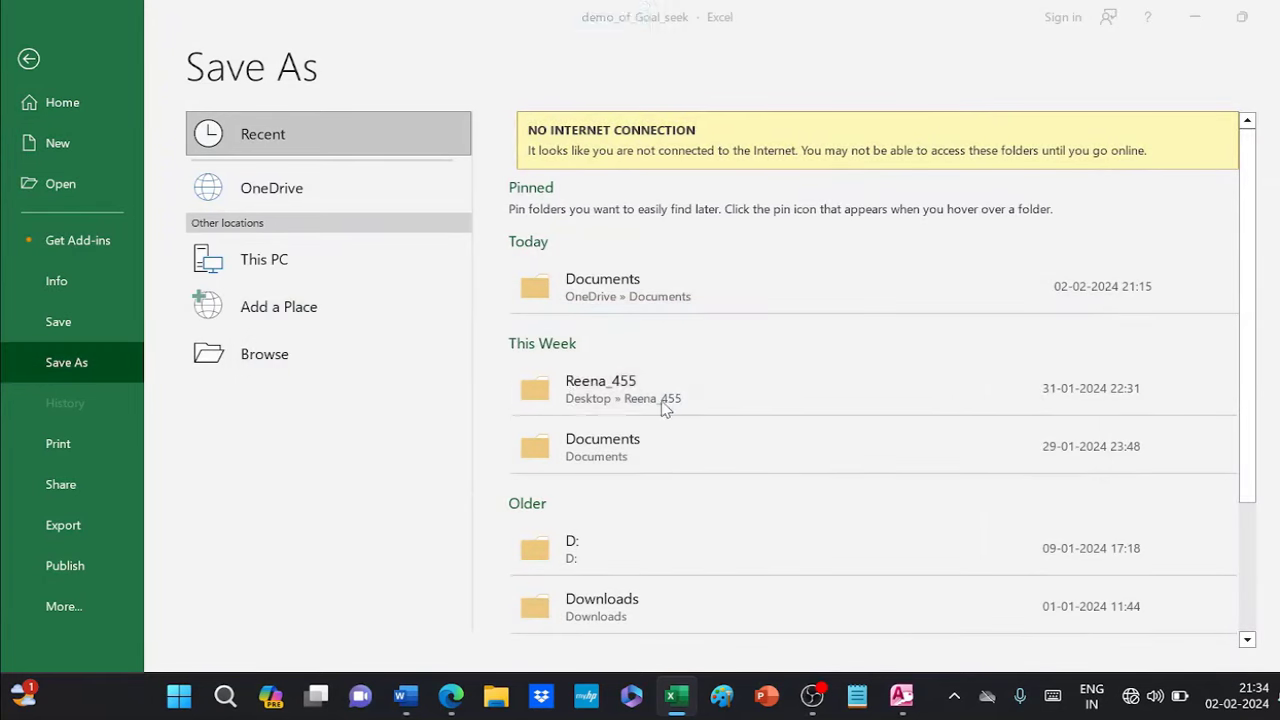
left_click(111, 200)
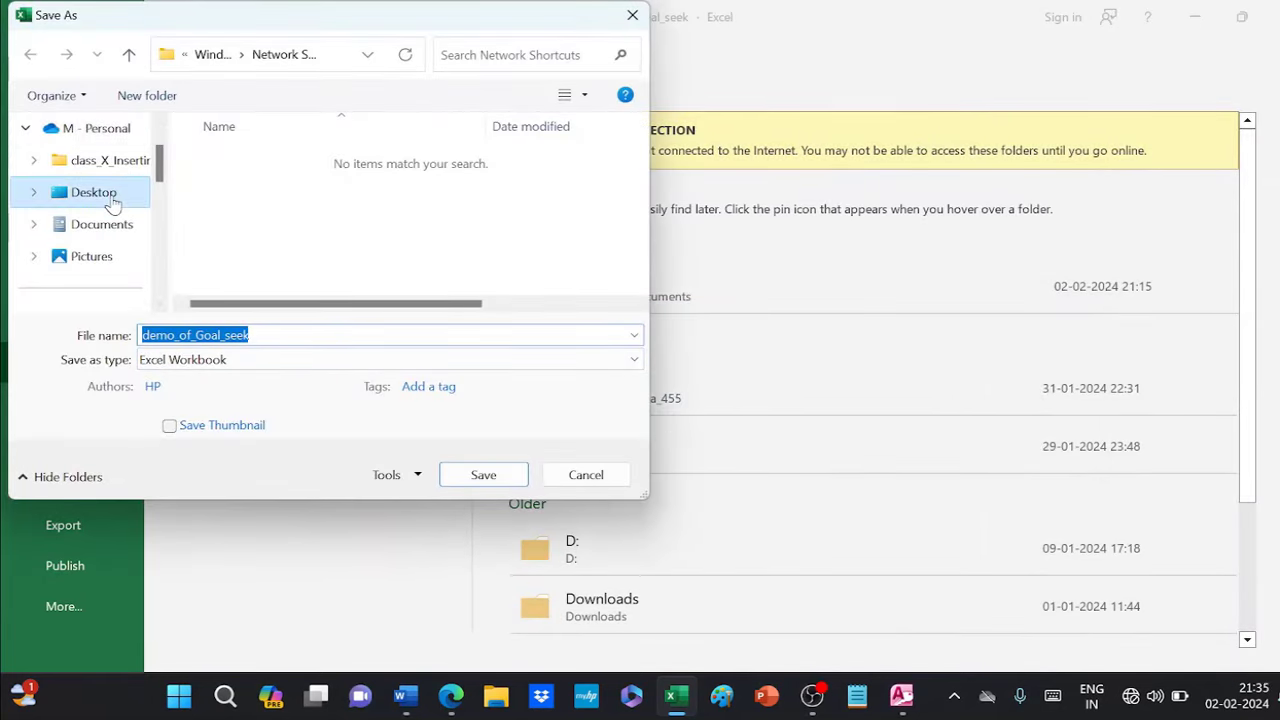
scroll(363, 245, "down", 1)
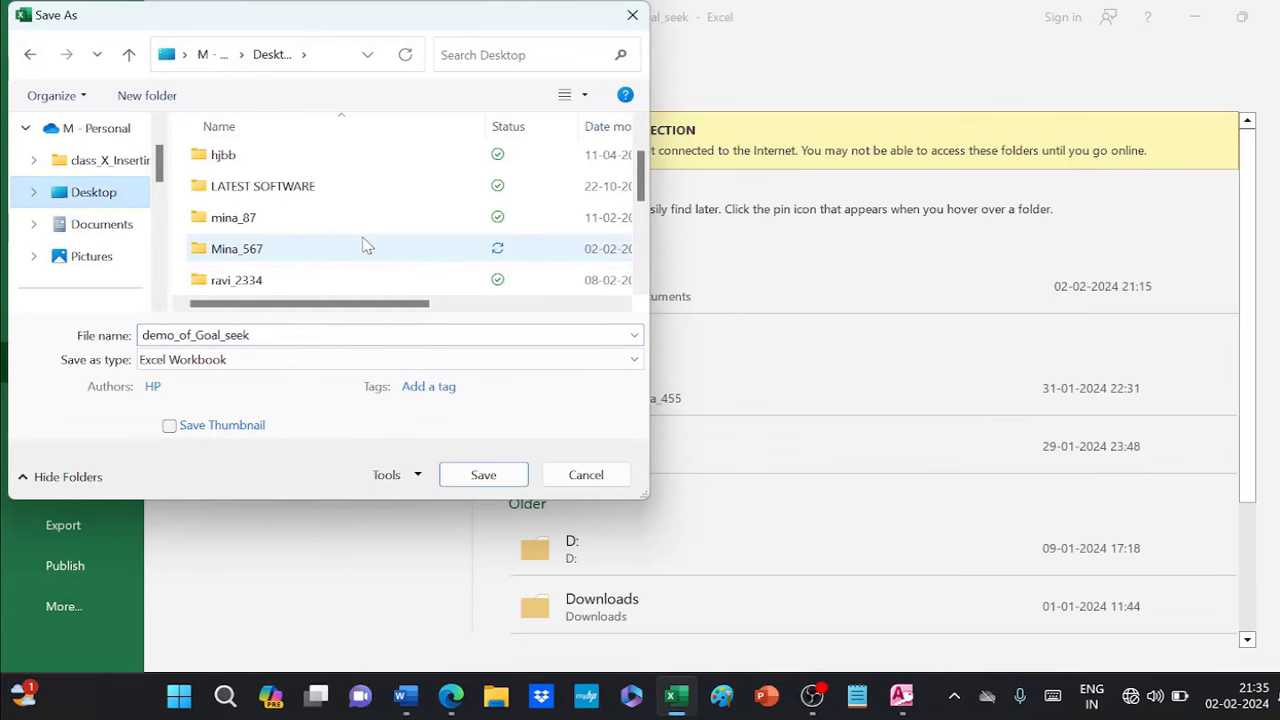
double_click(258, 254)
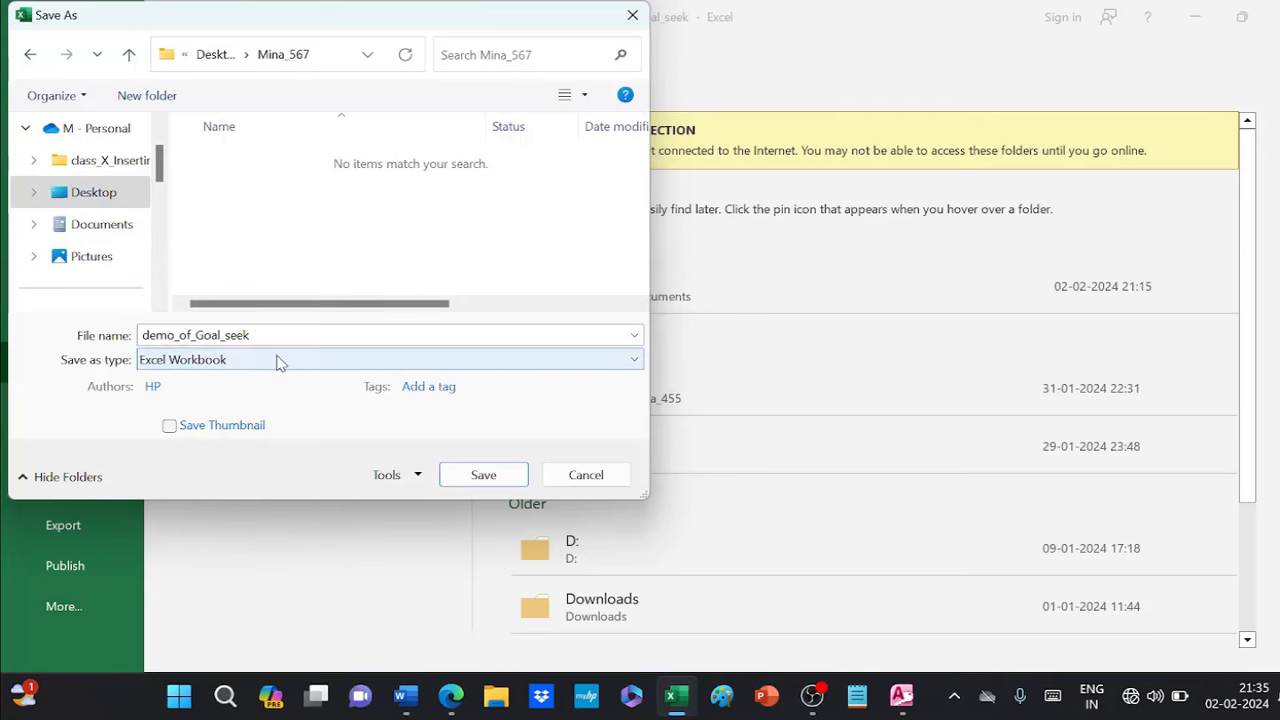
left_click(480, 476)
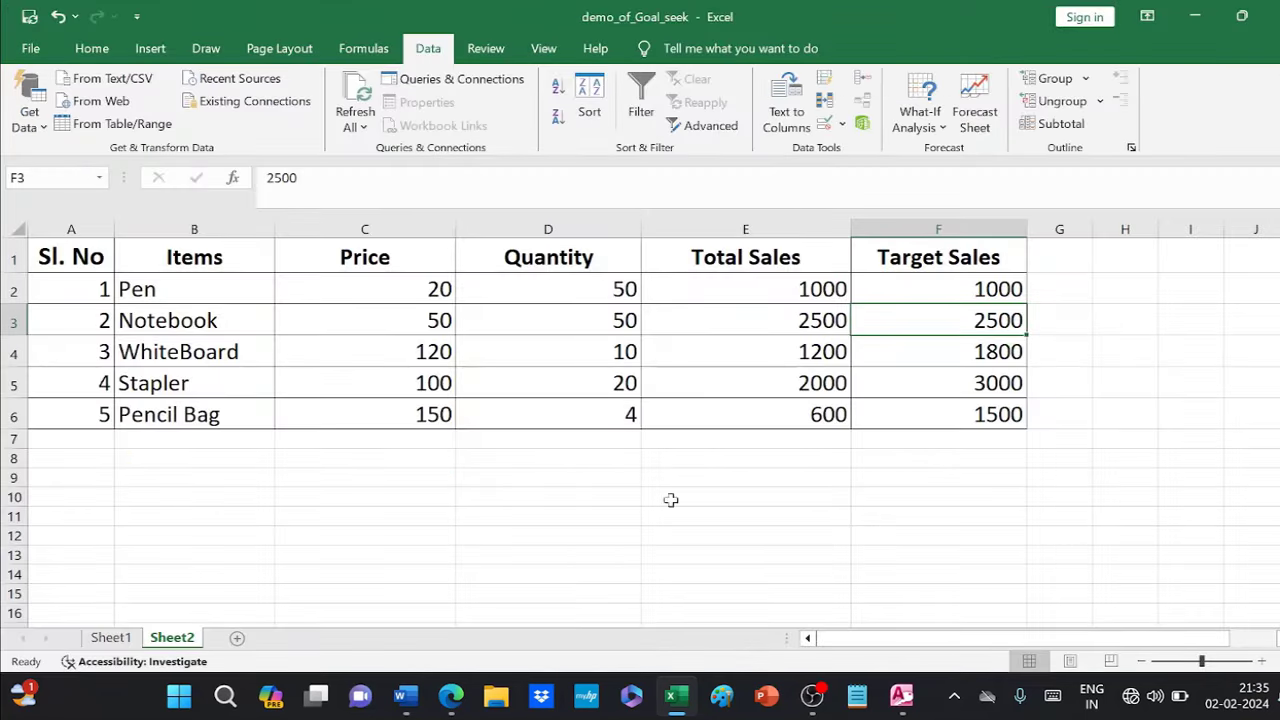
- Switch to Access and save the database as HSLC20231 in the desktop folder Mina_567, letting the open objects be closed
left_click(901, 695)
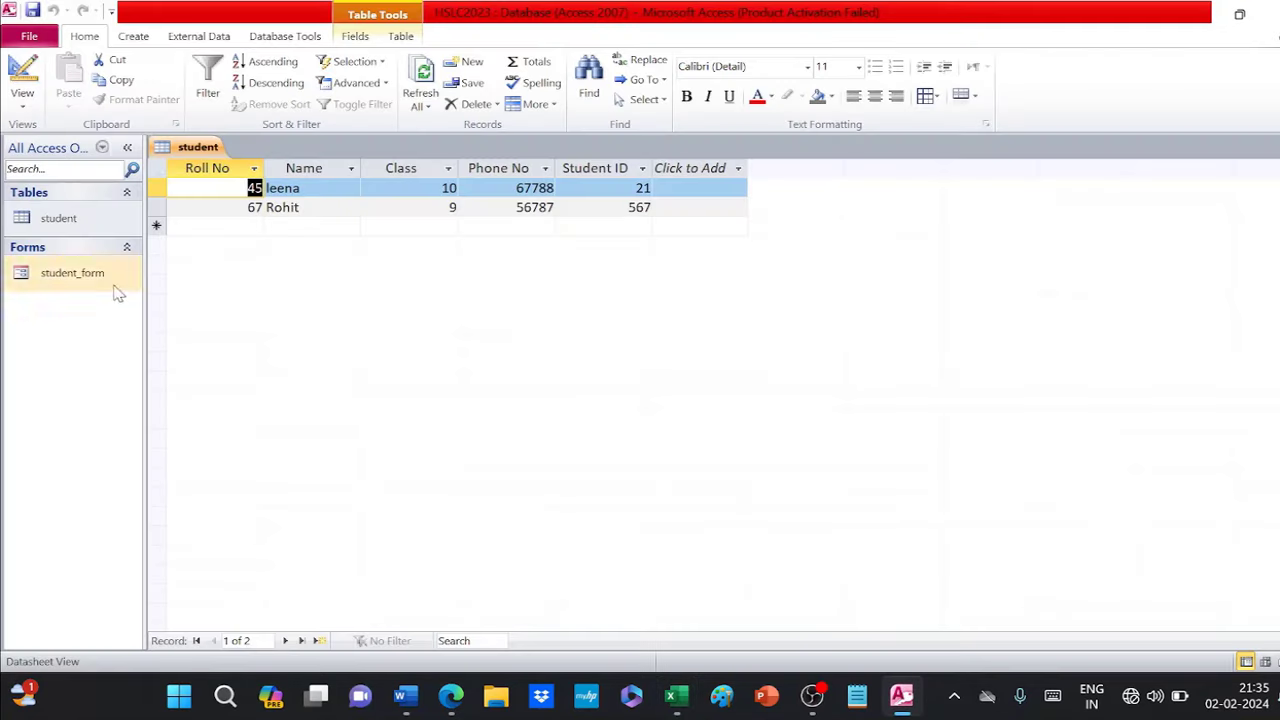
left_click(30, 37)
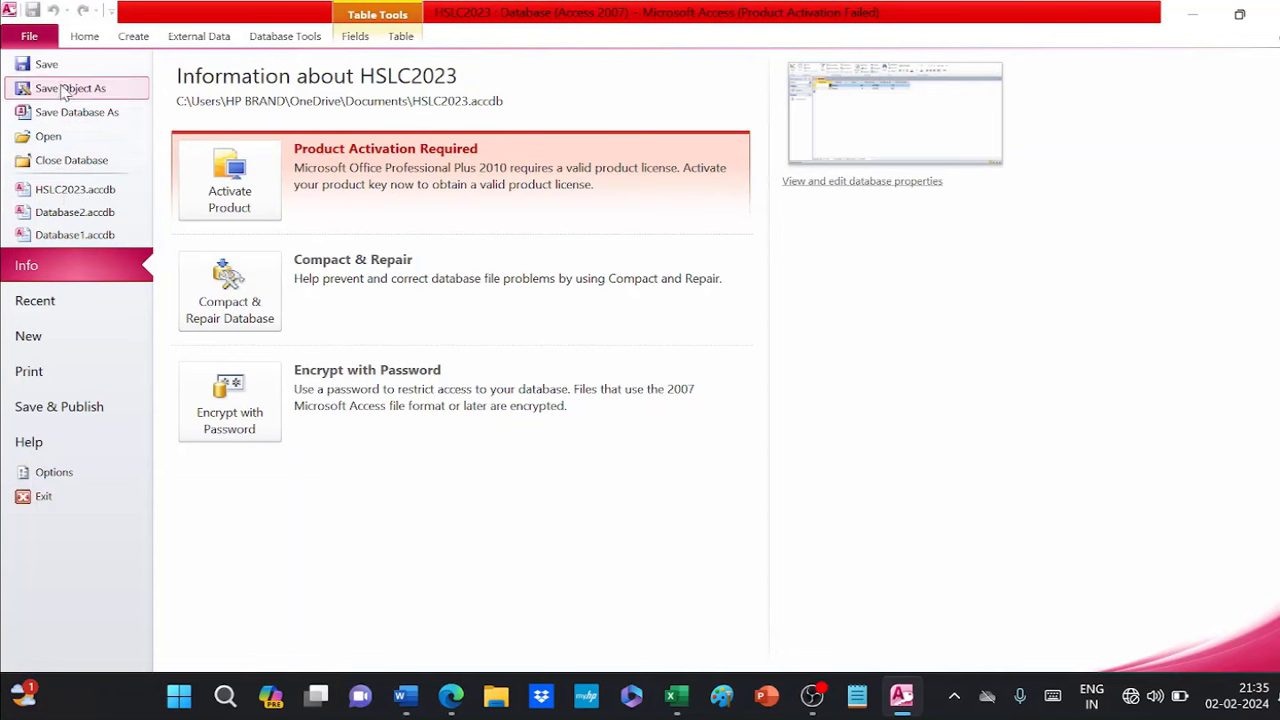
left_click(70, 116)
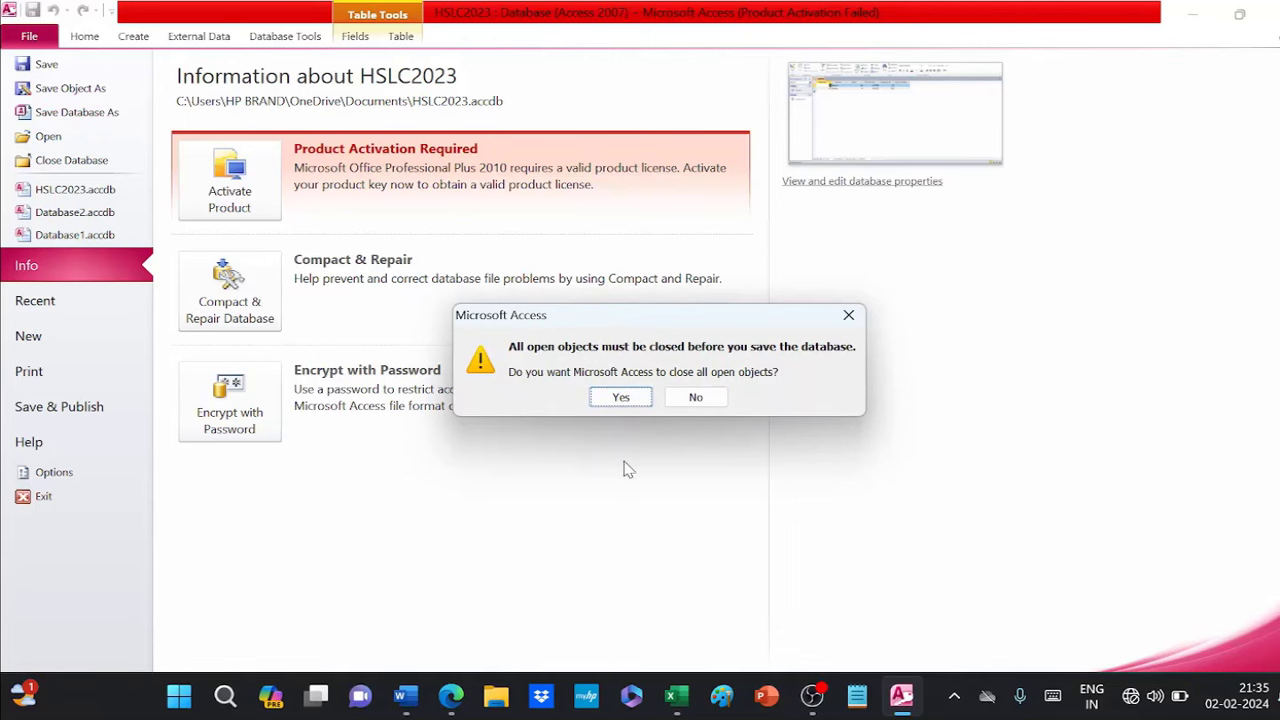
left_click(621, 397)
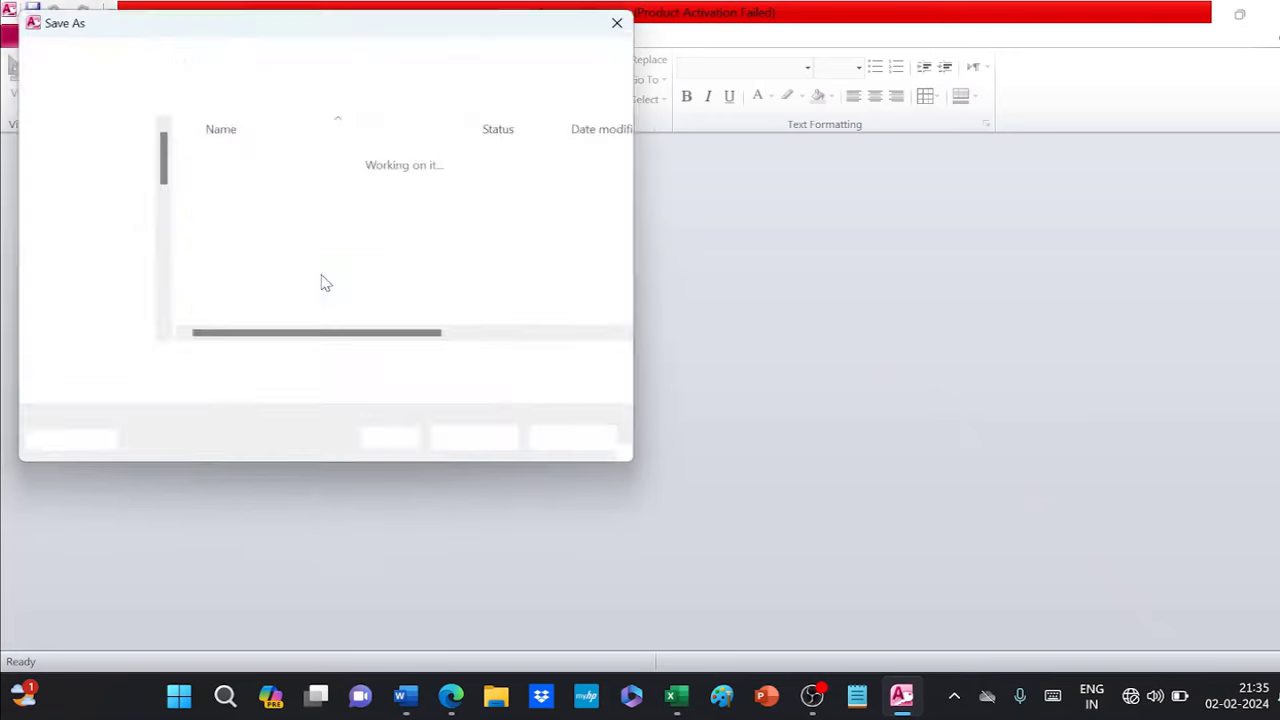
left_click(110, 268)
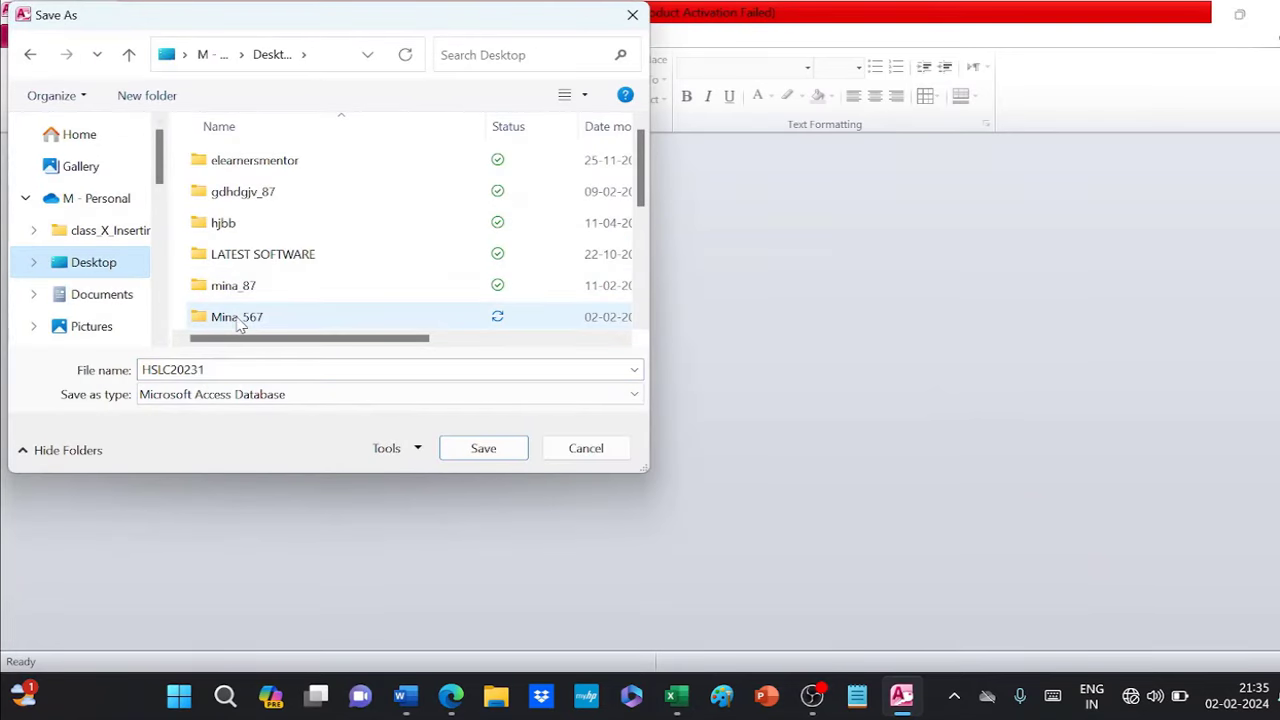
double_click(238, 320)
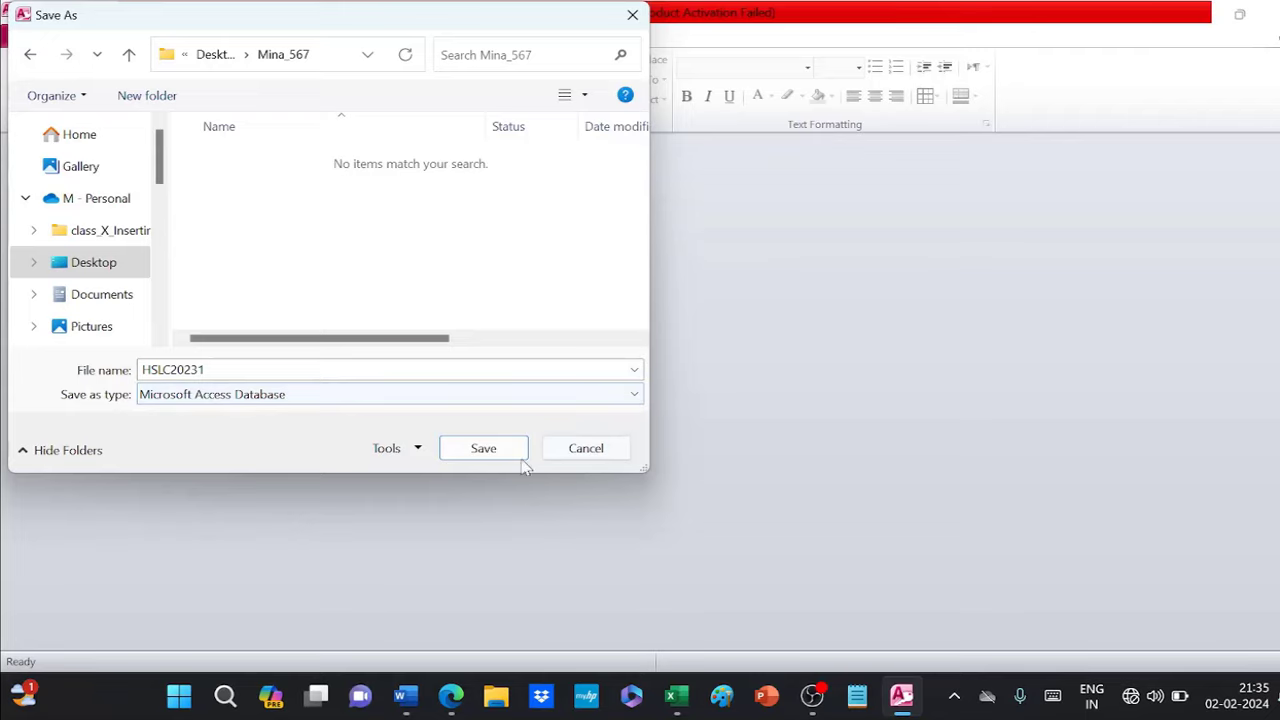
left_click(472, 450)
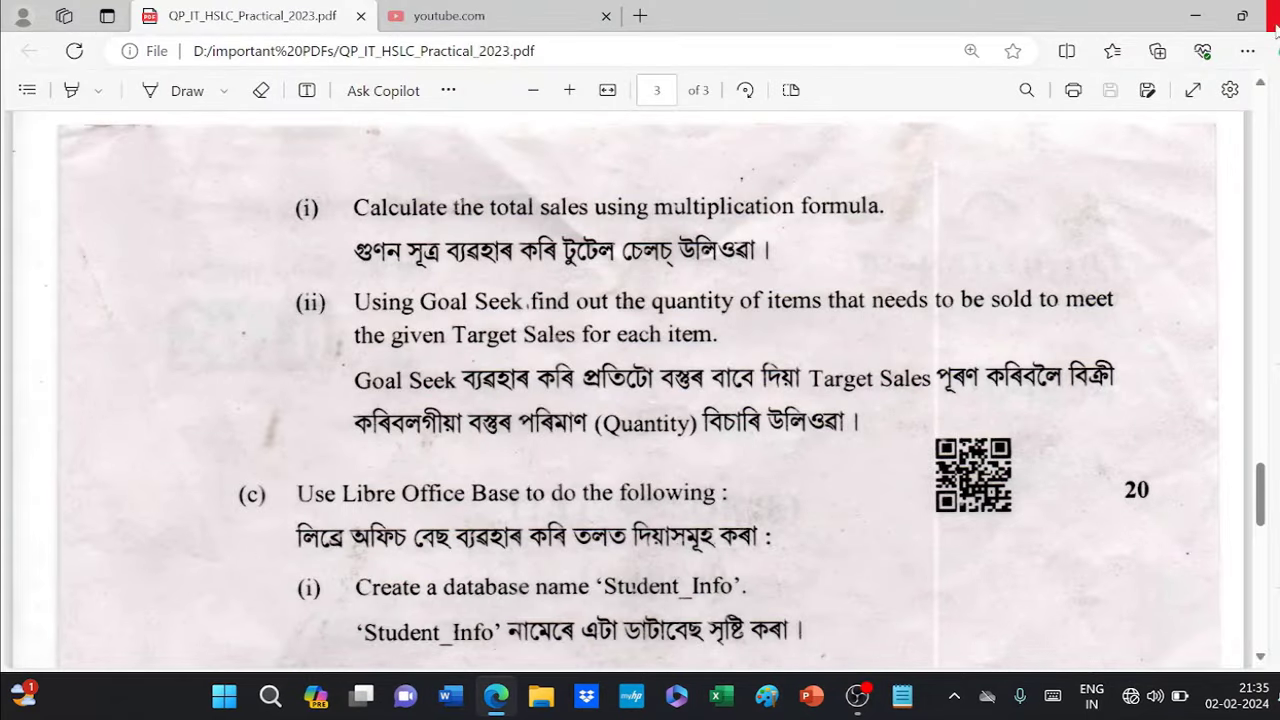
- Clear the question paper and connection error from the desktop and open the Mina_567 folder to check its saved files
left_click(1196, 17)
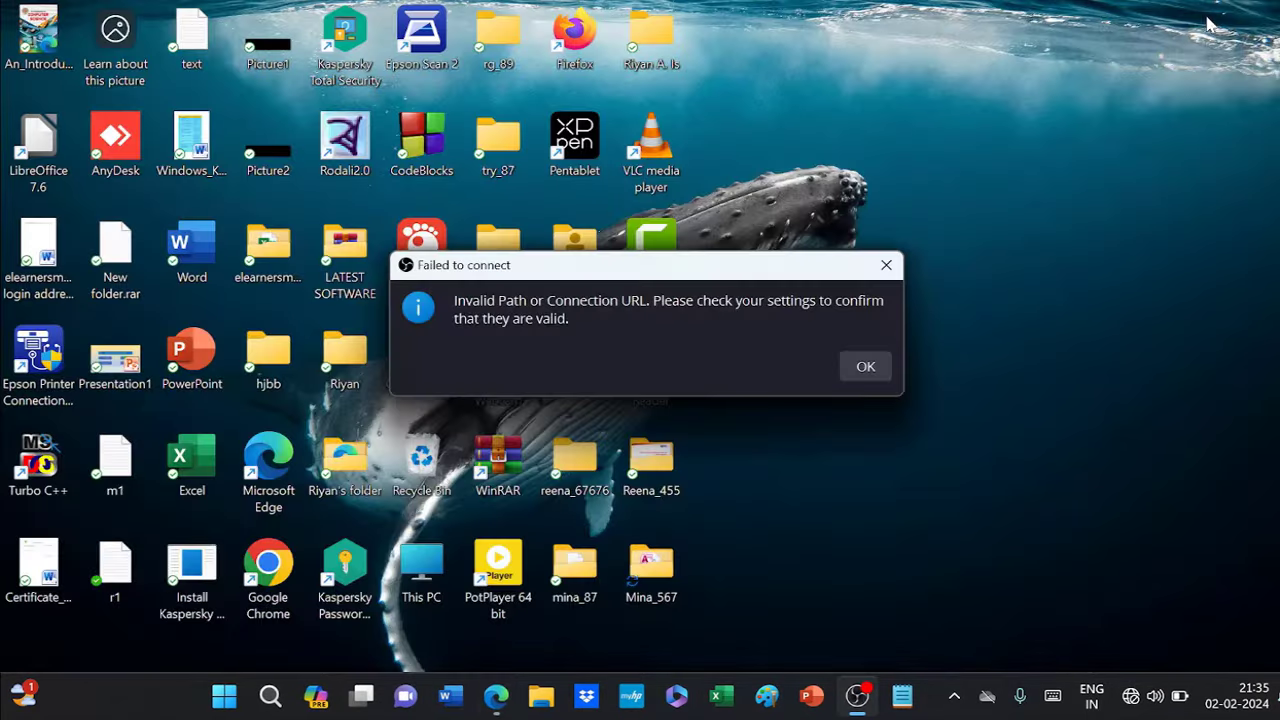
left_click(865, 367)
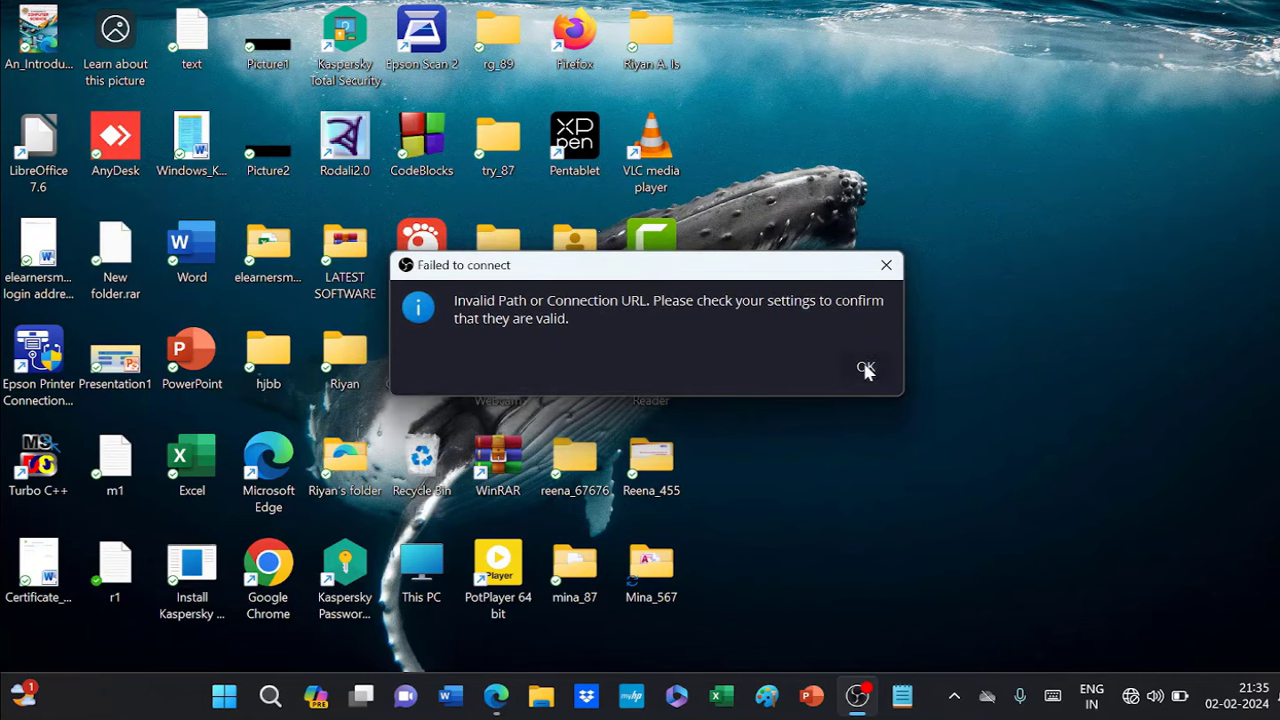
left_click(886, 265)
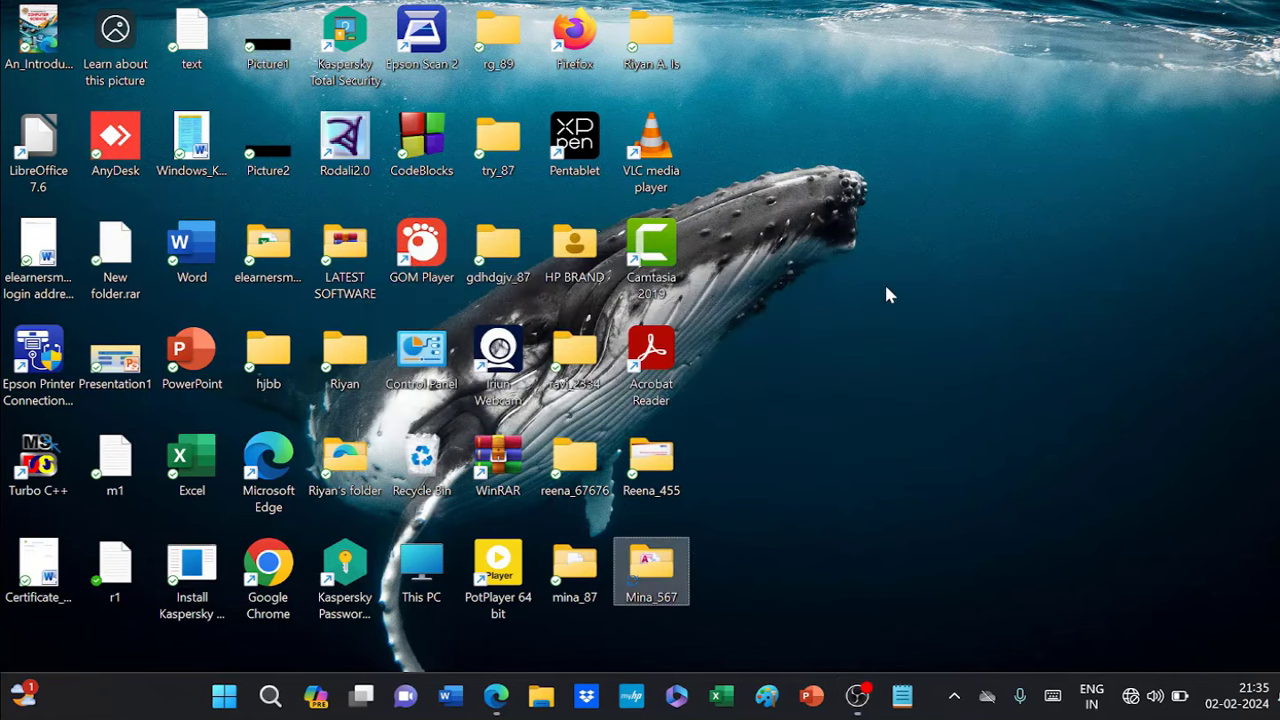
double_click(651, 567)
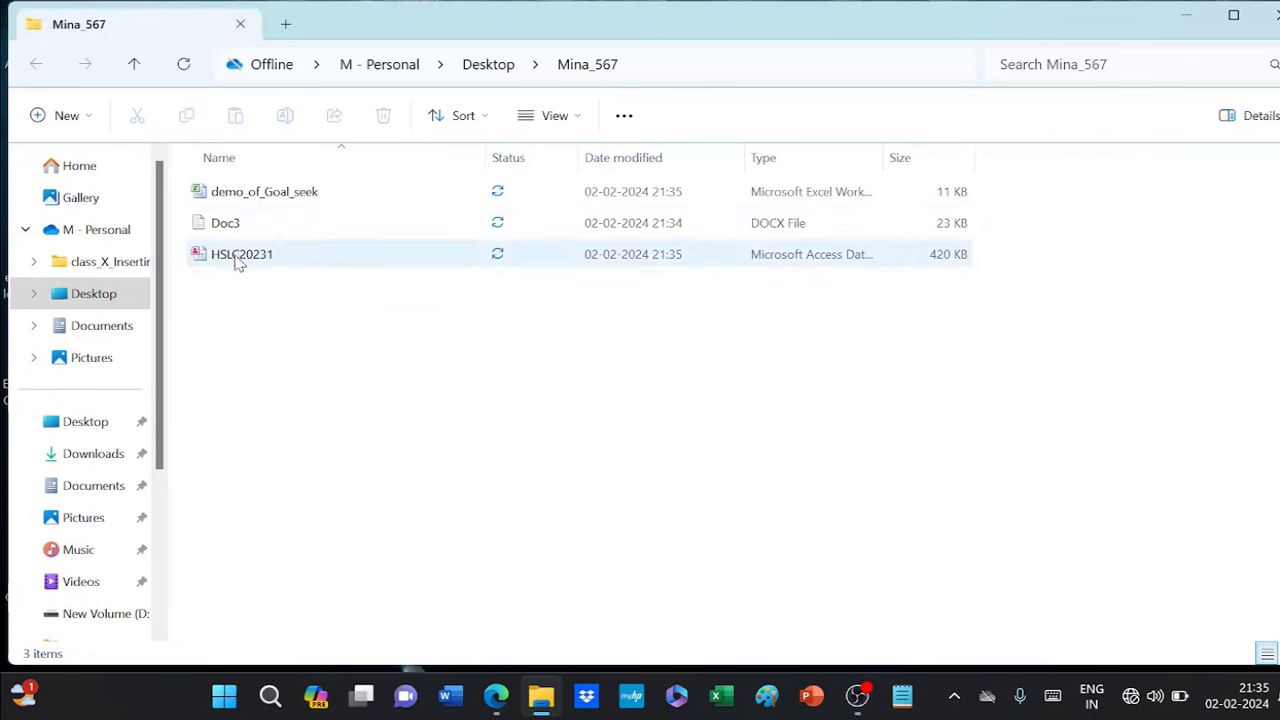
- Open the saved demo_of_Goal_seek workbook from the folder to check its sales table, then close it
left_click(257, 199)
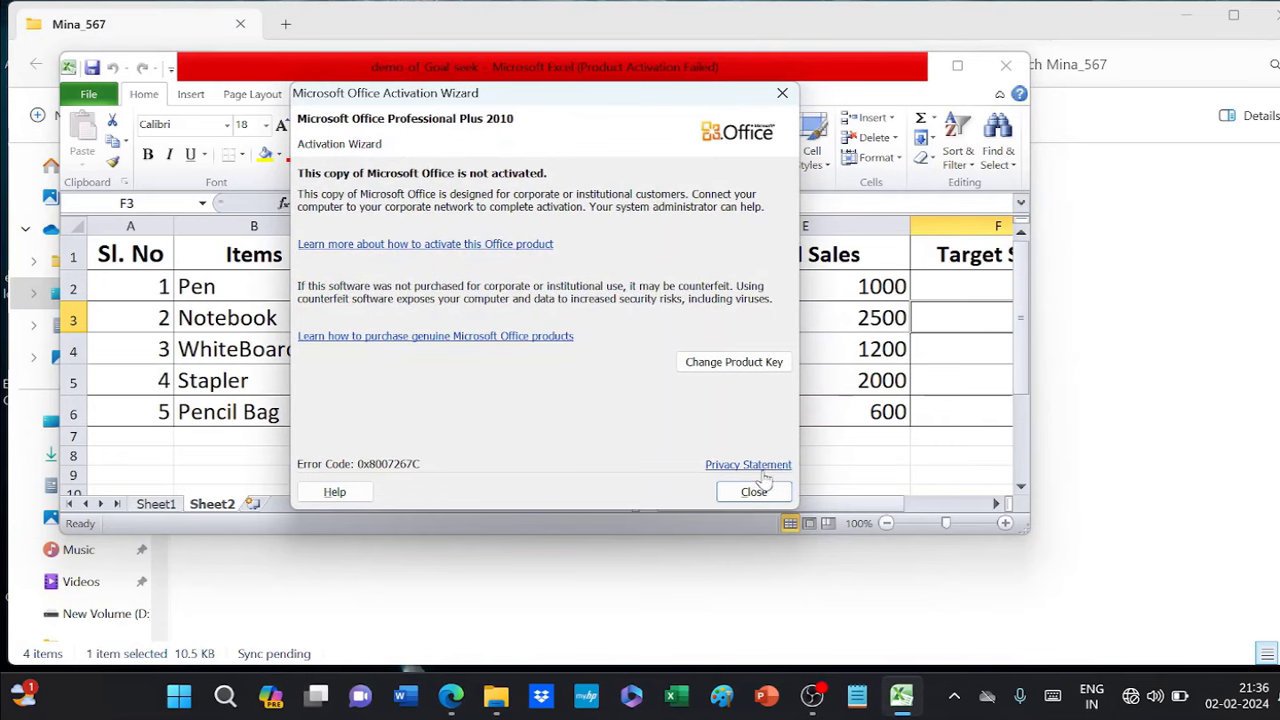
left_click(752, 484)
left_click(1002, 64)
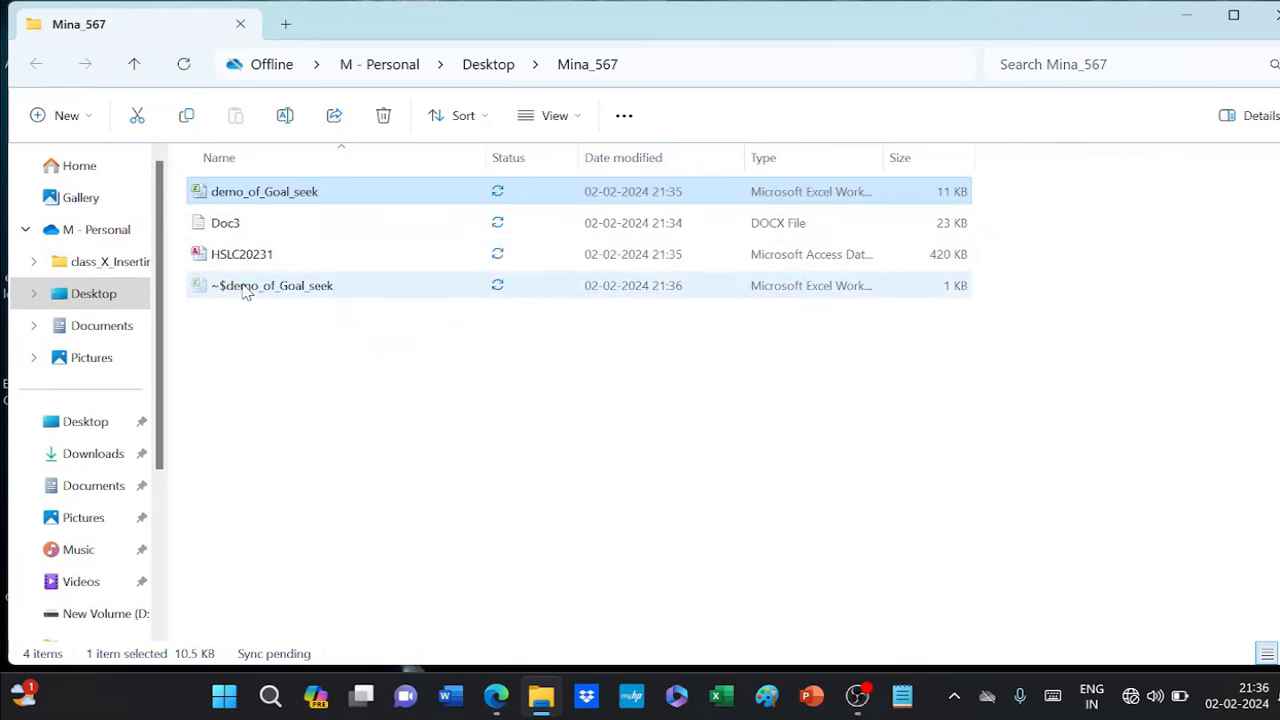
- Open the saved HSLC20231 database, check the records in its student table, and close the database
double_click(254, 254)
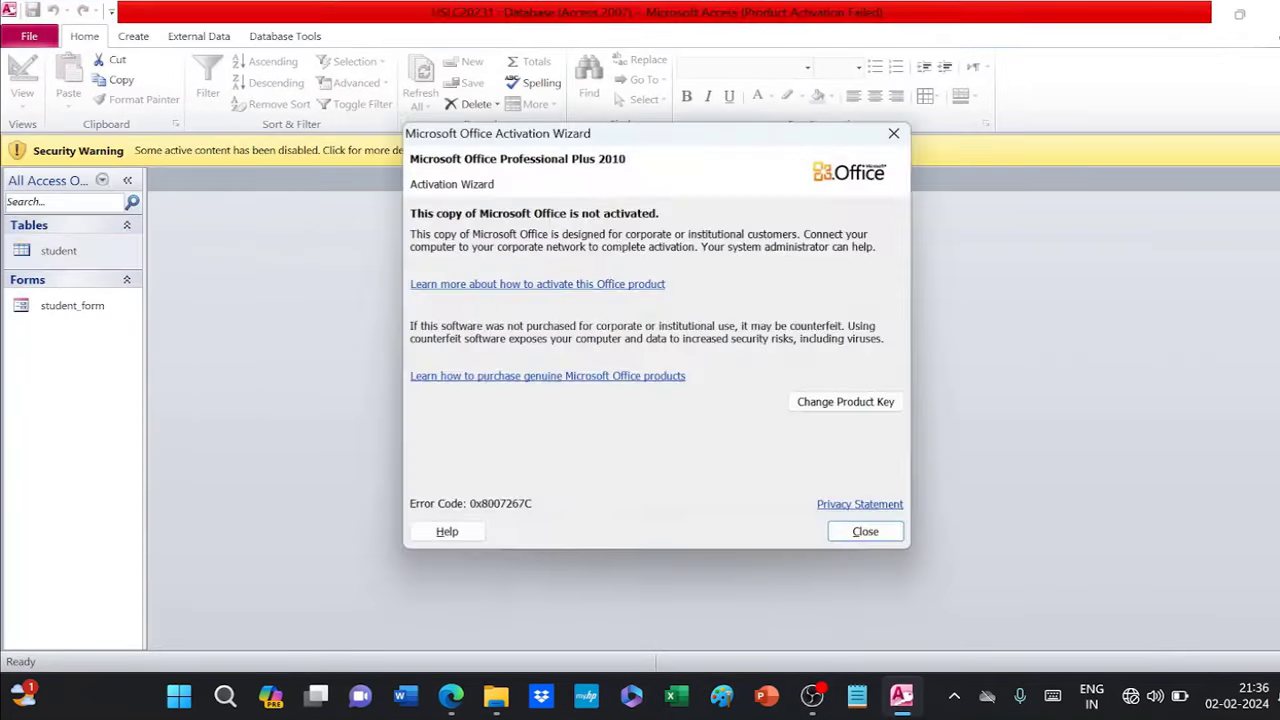
left_click(880, 538)
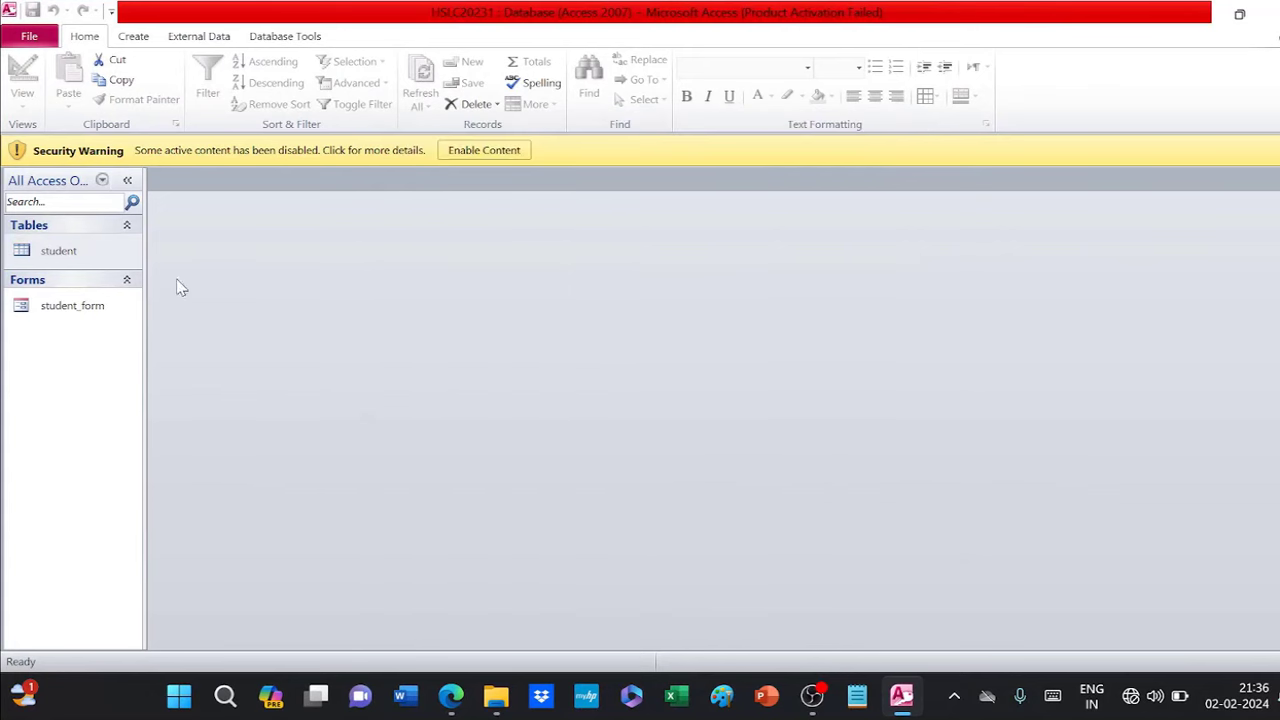
double_click(50, 251)
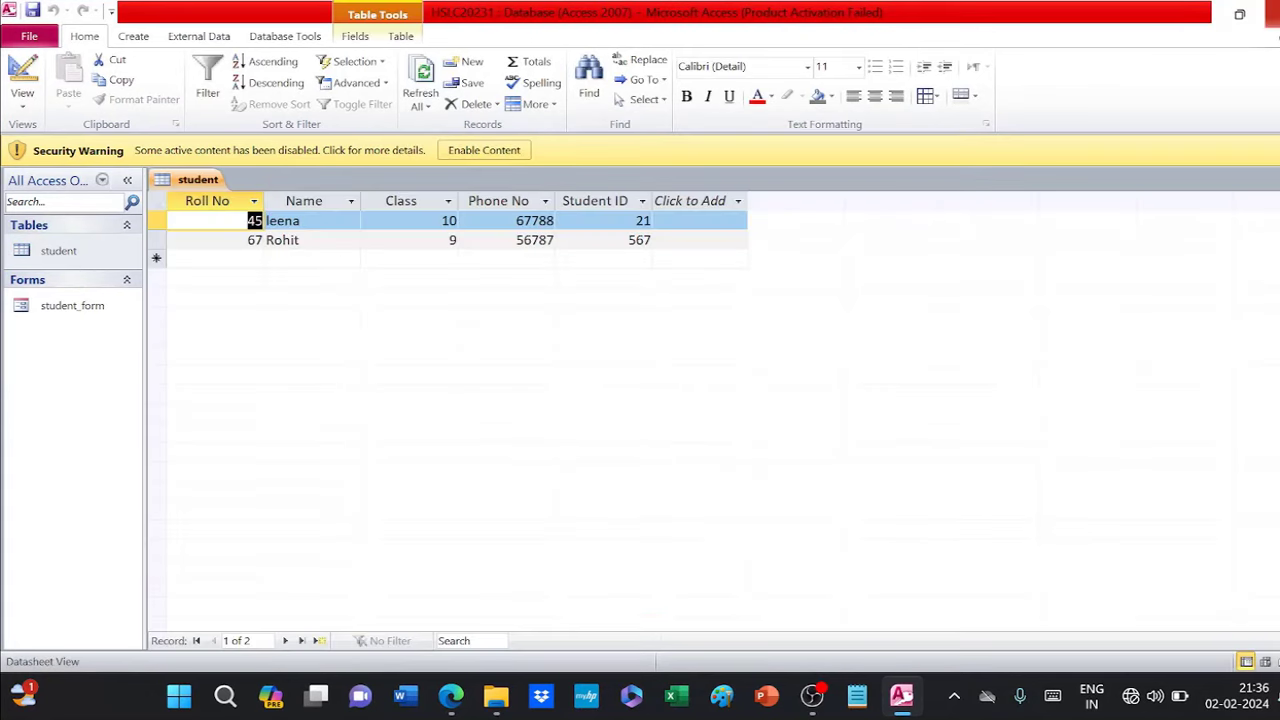
key("alt+F4")
- Open the saved Doc3 document to check its contents, then close it and the Mina_567 folder
double_click(276, 228)
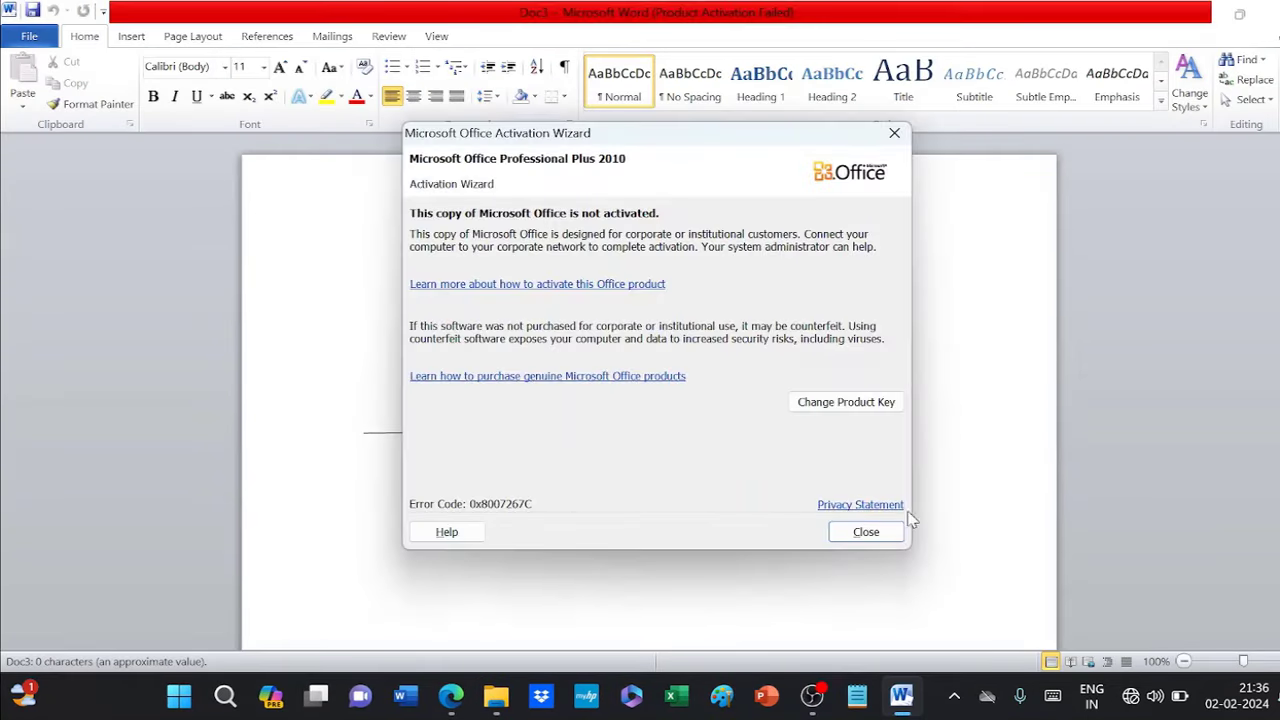
left_click(887, 530)
left_click(1264, 12)
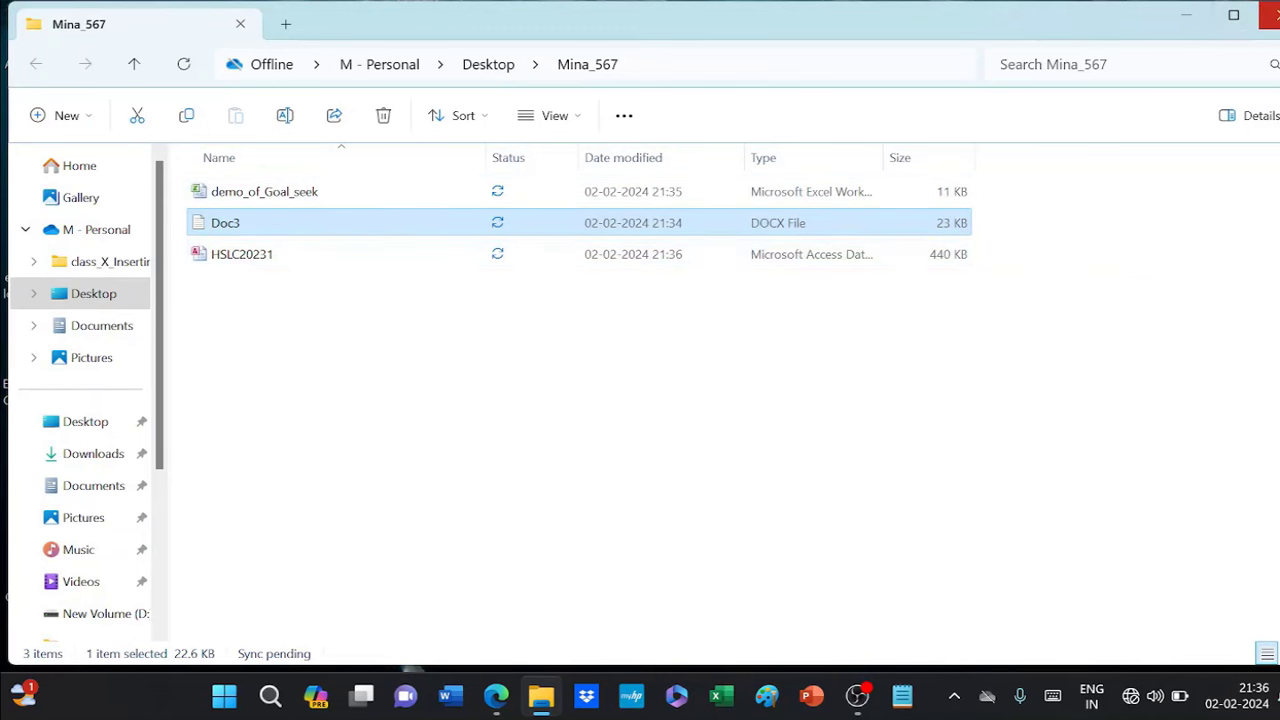
left_click(1268, 15)
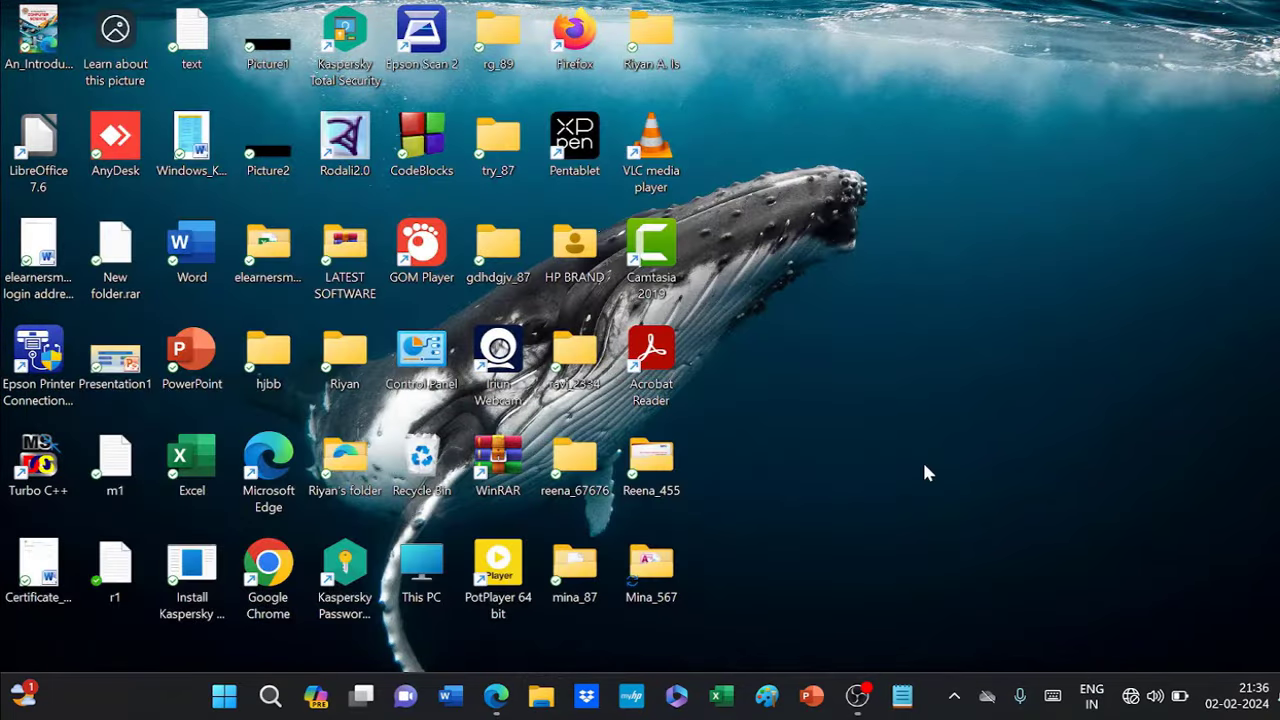
- Switch to the QP_IT_HSLC_Practical_2023 question paper in Microsoft Edge and review the diagram, Goal Seek and database tasks and question 3
left_click(496, 697)
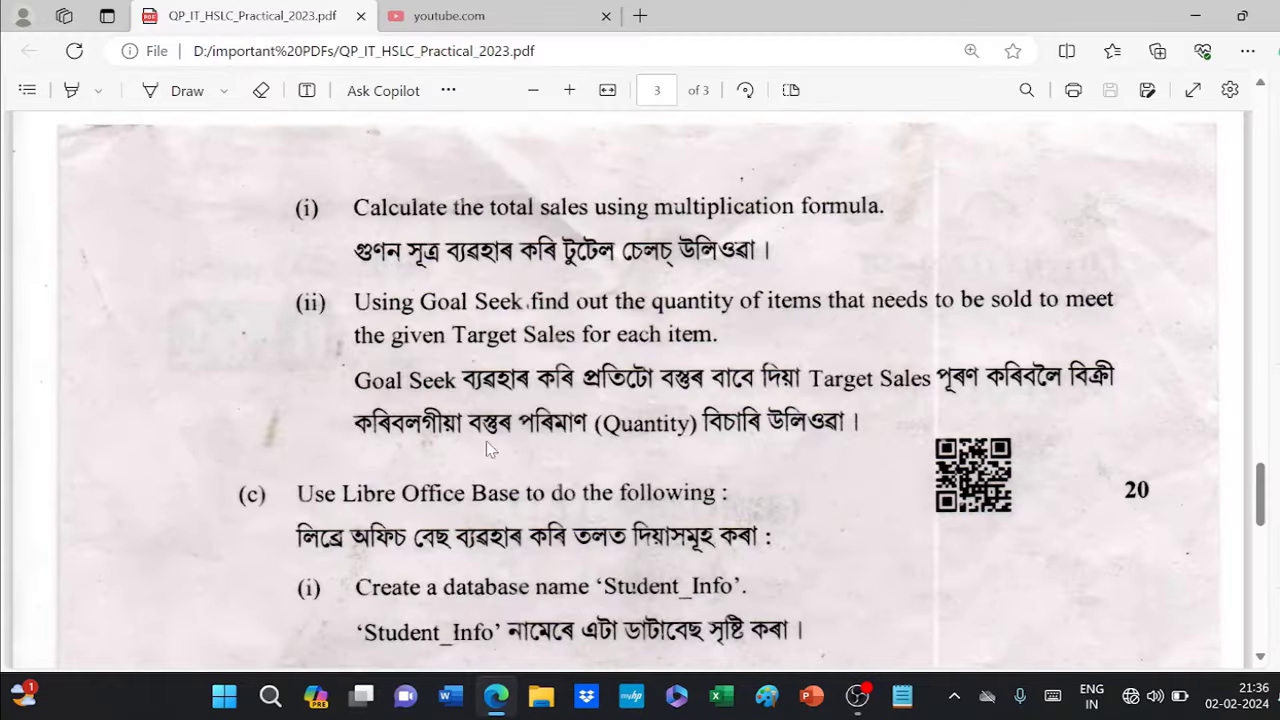
scroll(500, 410, "up", 3)
scroll(502, 407, "up", 12)
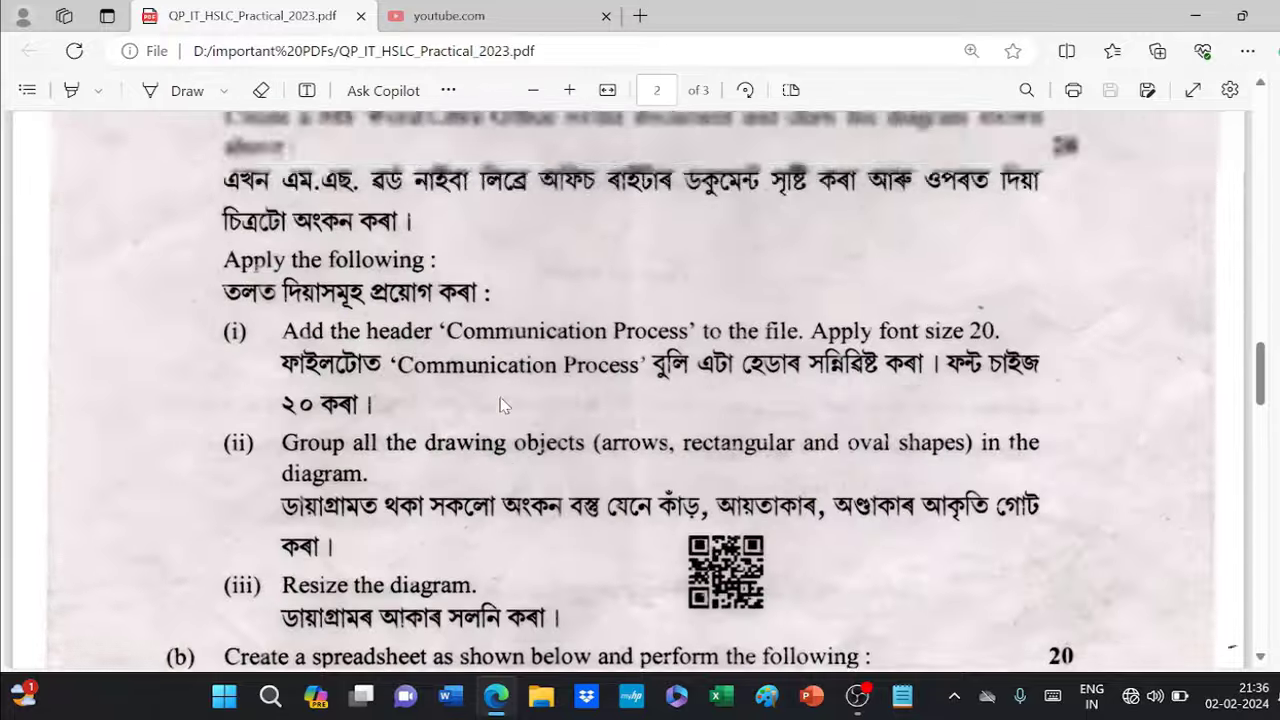
scroll(550, 398, "down", 5)
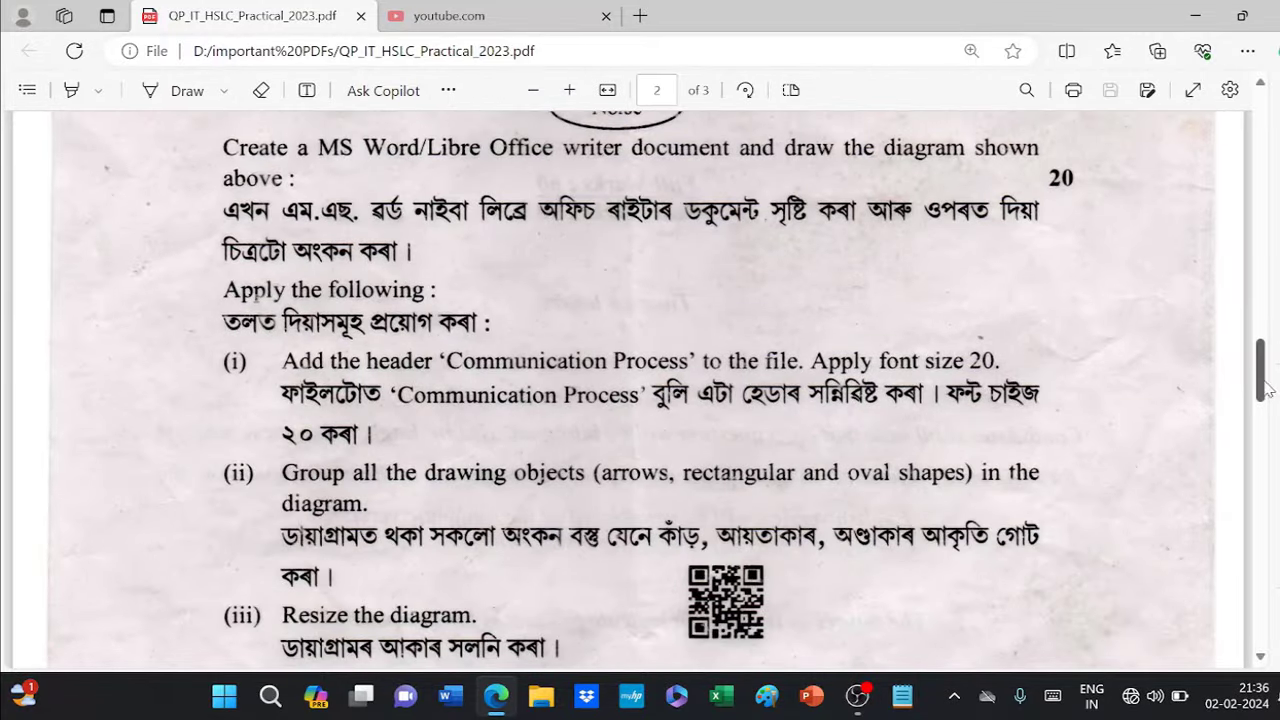
left_click_drag(1259, 388, 1262, 640)
scroll(787, 499, "up", 3)
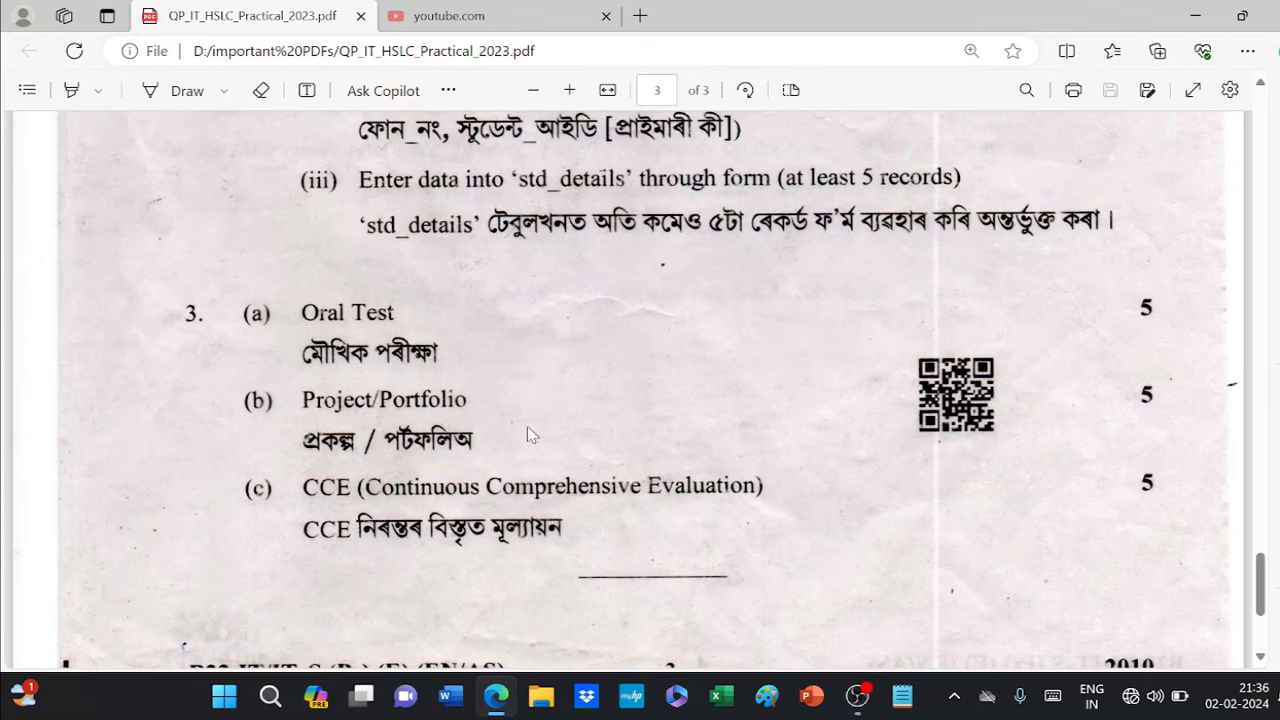
scroll(645, 480, "down", 3)
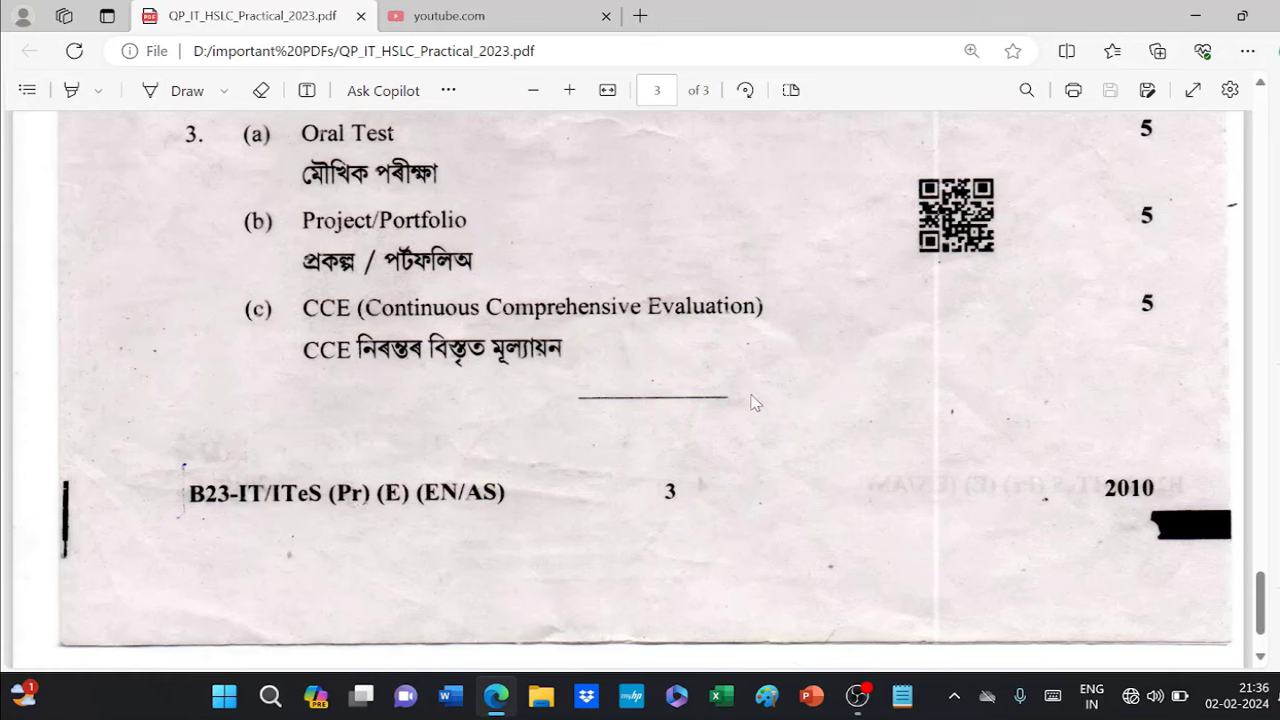
scroll(845, 432, "up", 4)
scroll(845, 432, "up", 6)
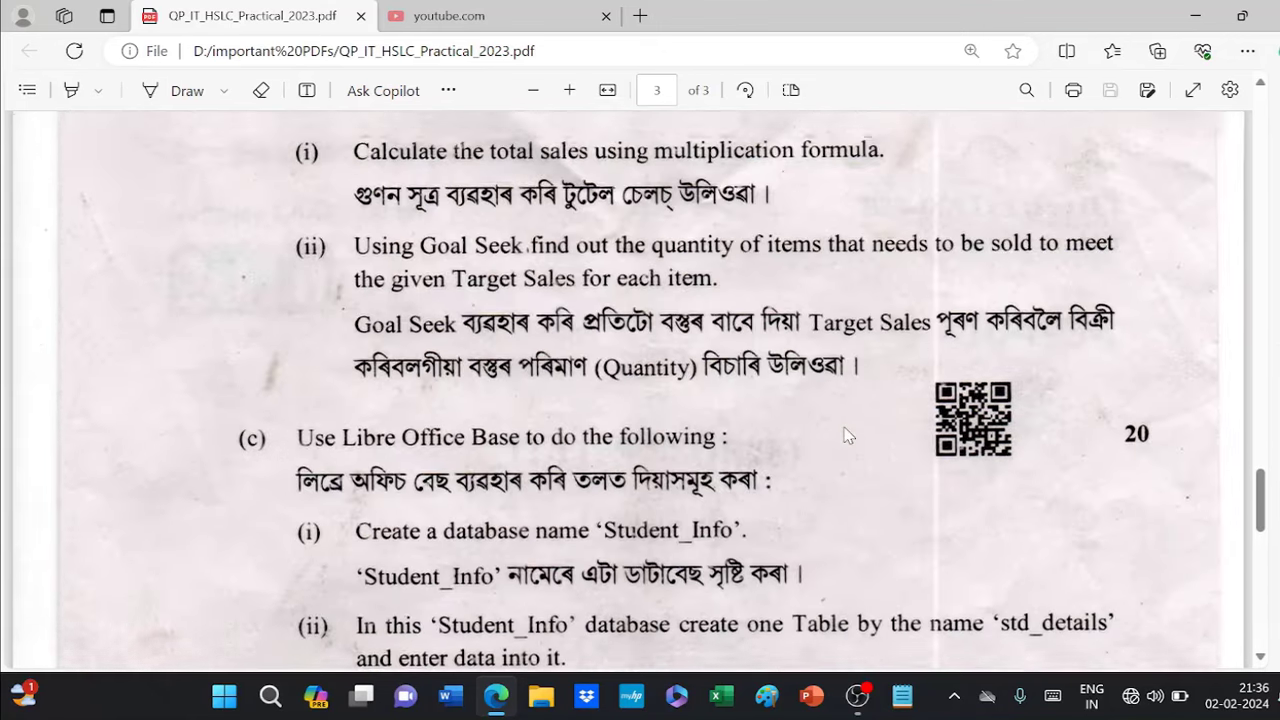
scroll(640, 420, "down", 6)
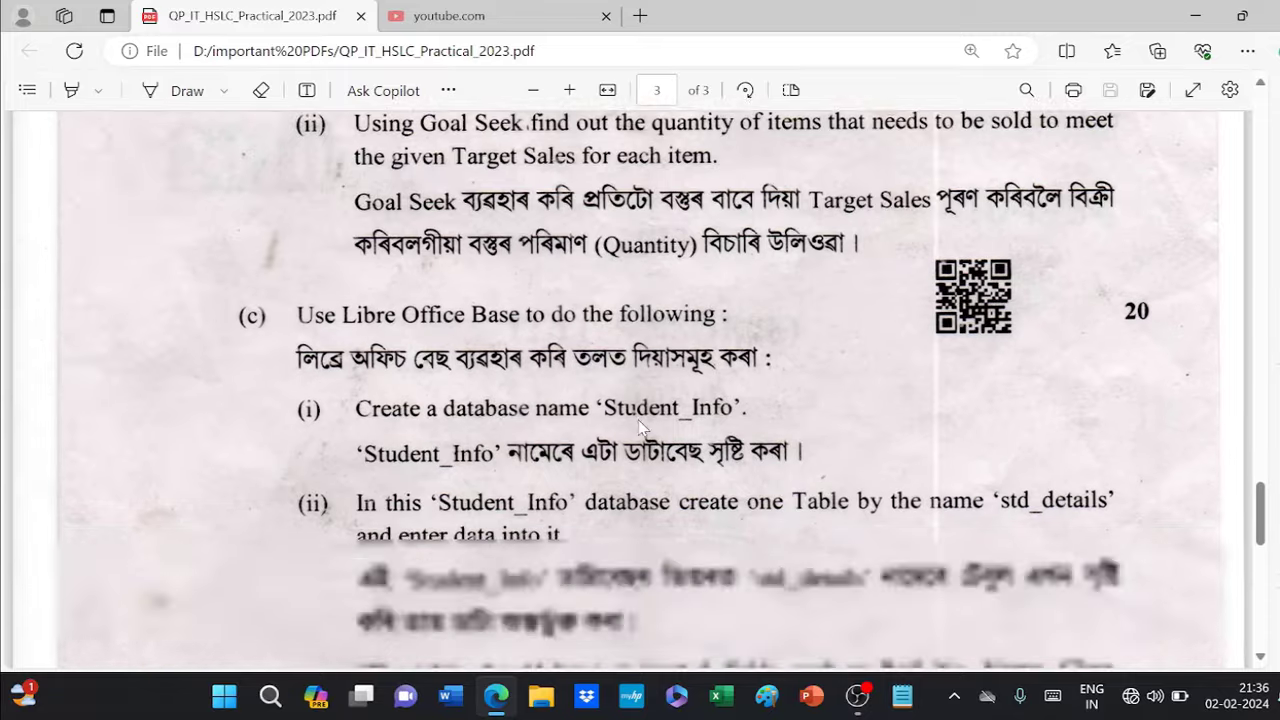